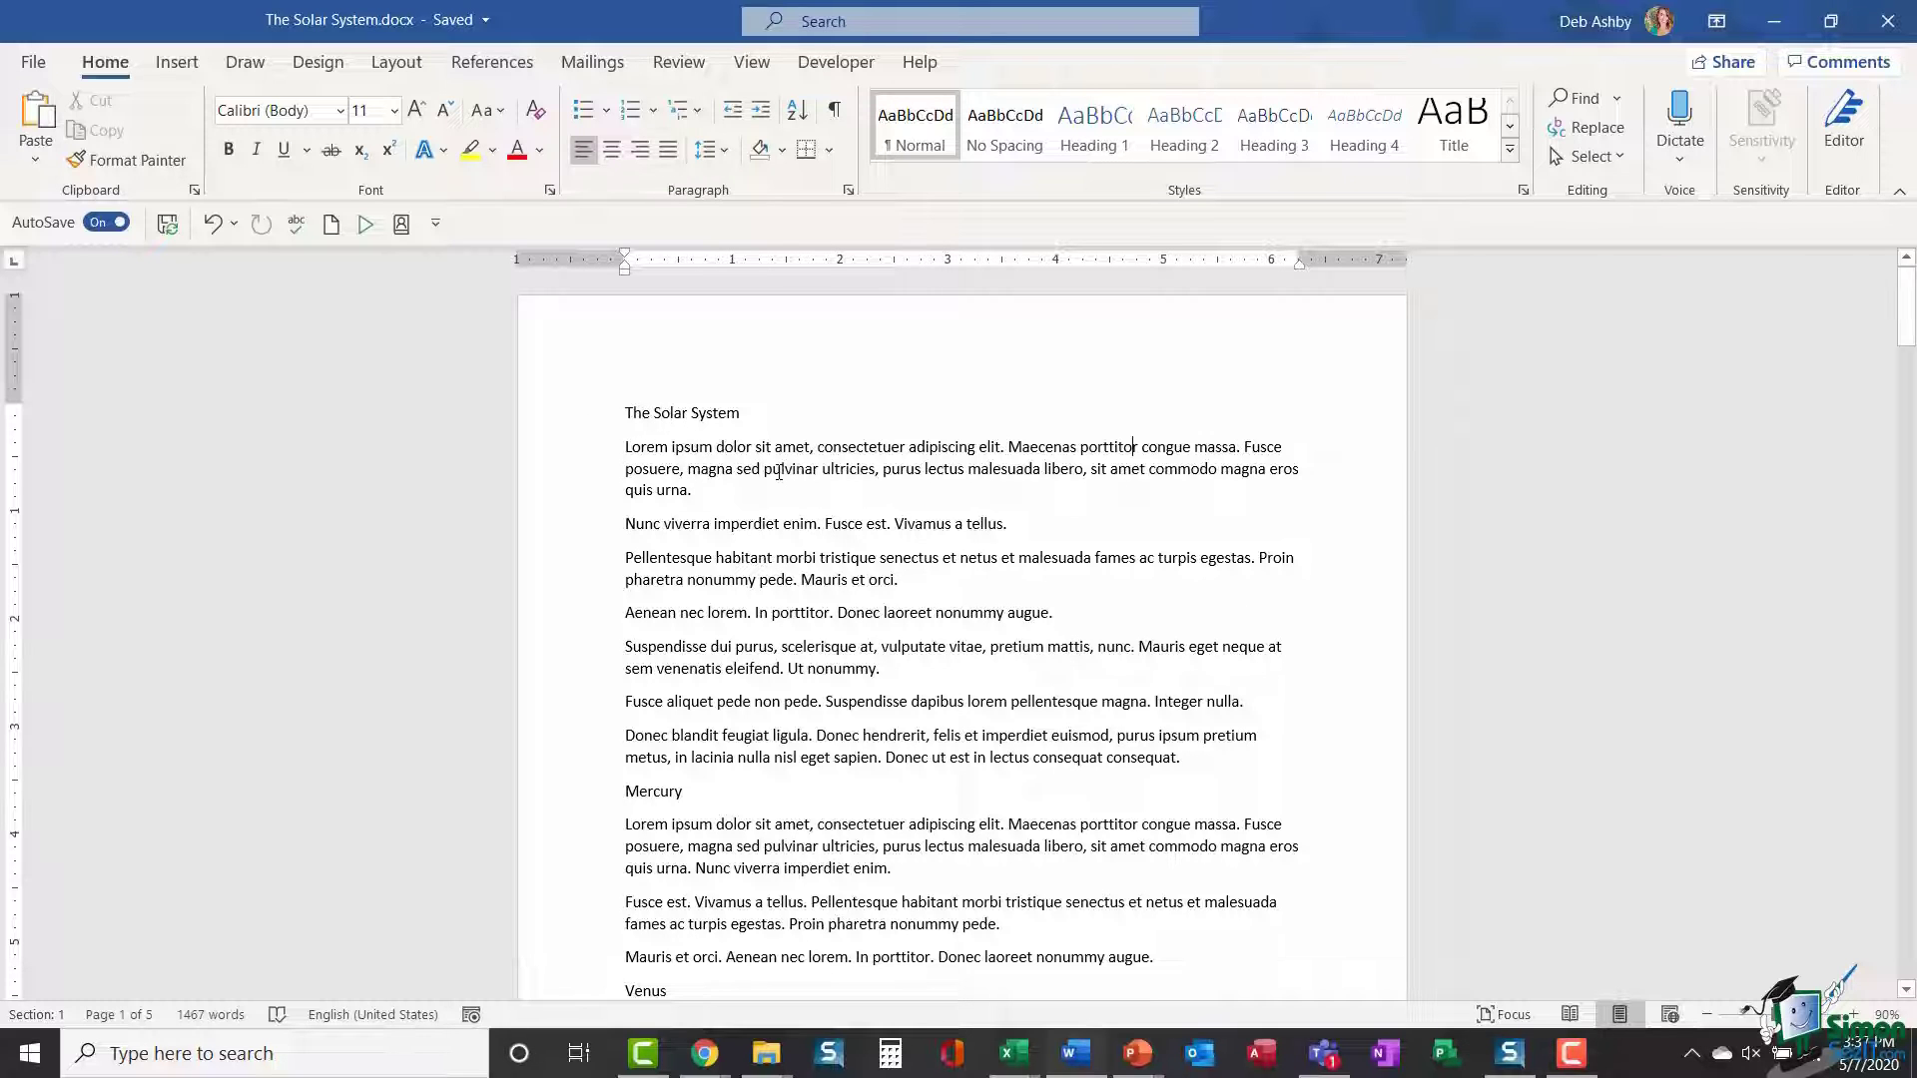
# Look through the document to examine its unformatted section titles, including Mercury, Venus, Mars, Earth and the continents beneath Earth
pyautogui.scroll(-2, 779, 472)
pyautogui.scroll(-4, 779, 472)
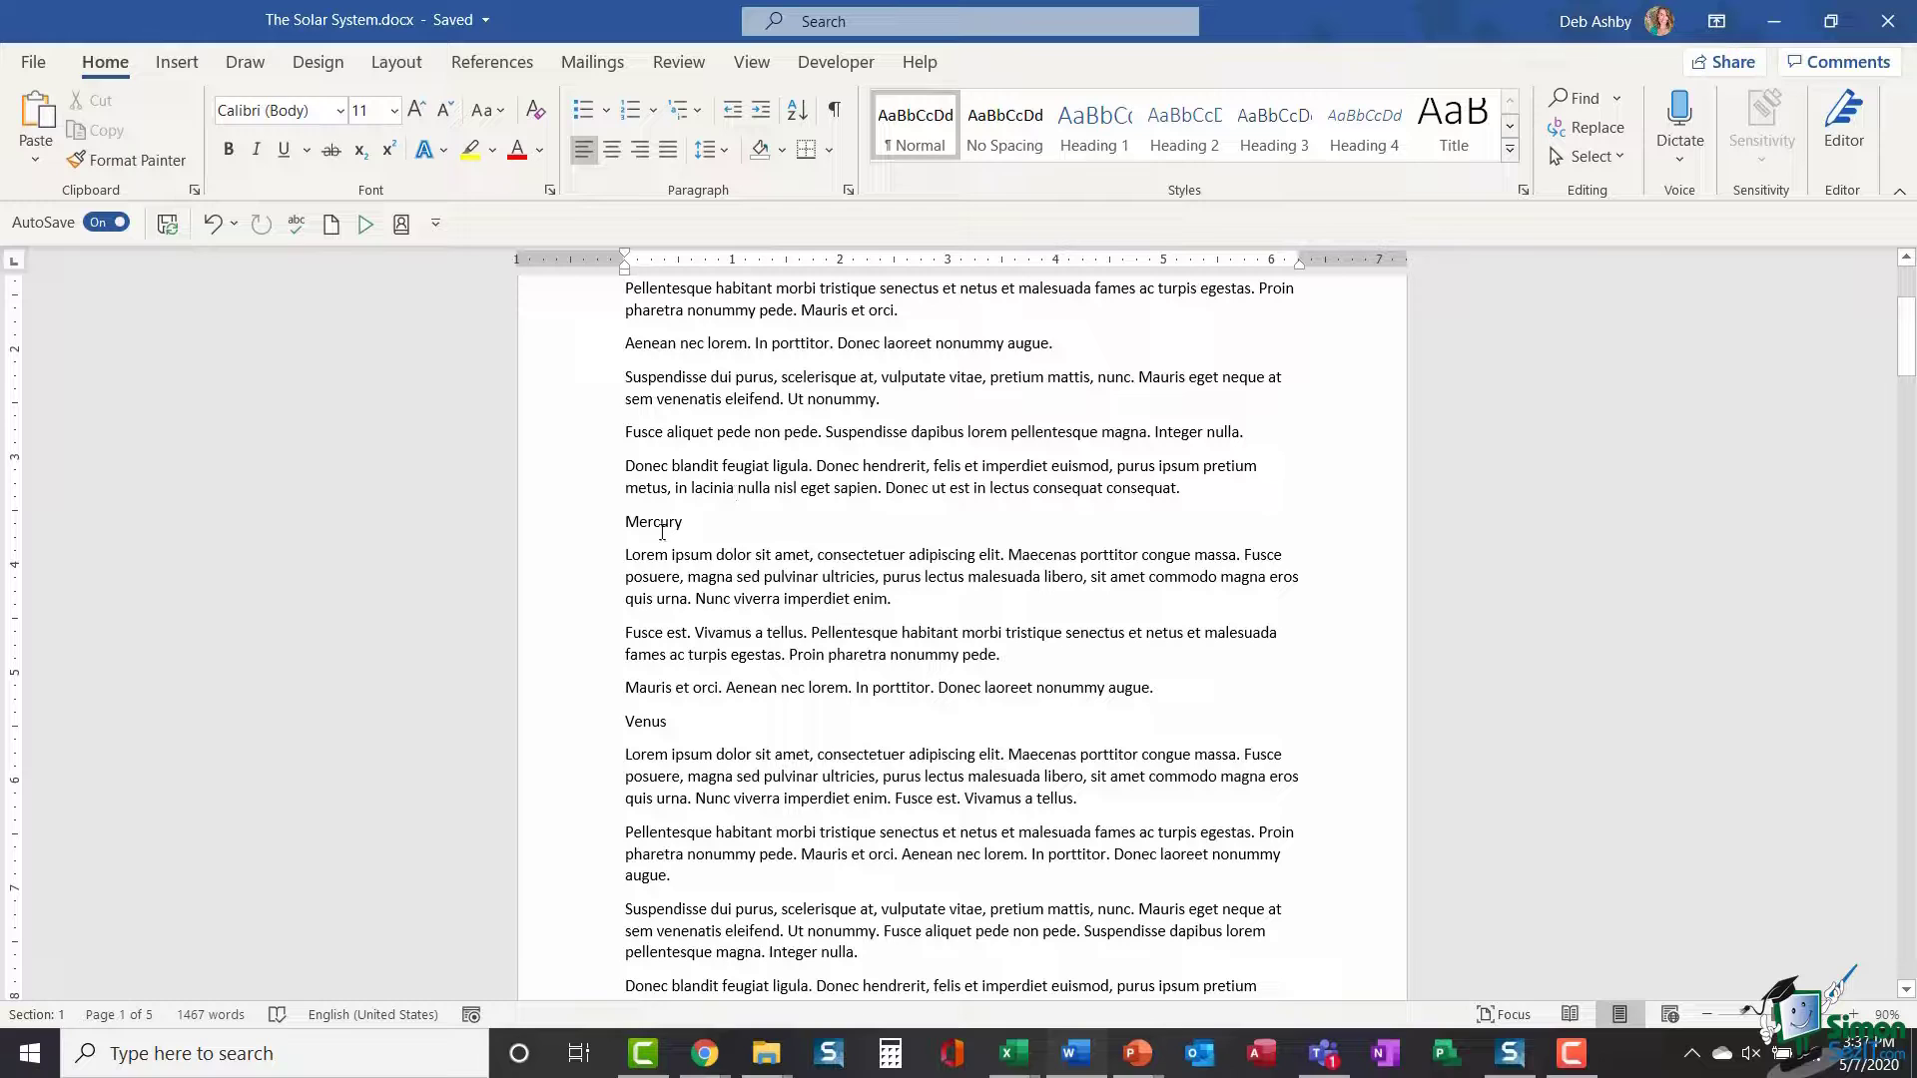
pyautogui.click(654, 523)
pyautogui.click(589, 524)
pyautogui.scroll(-2, 657, 566)
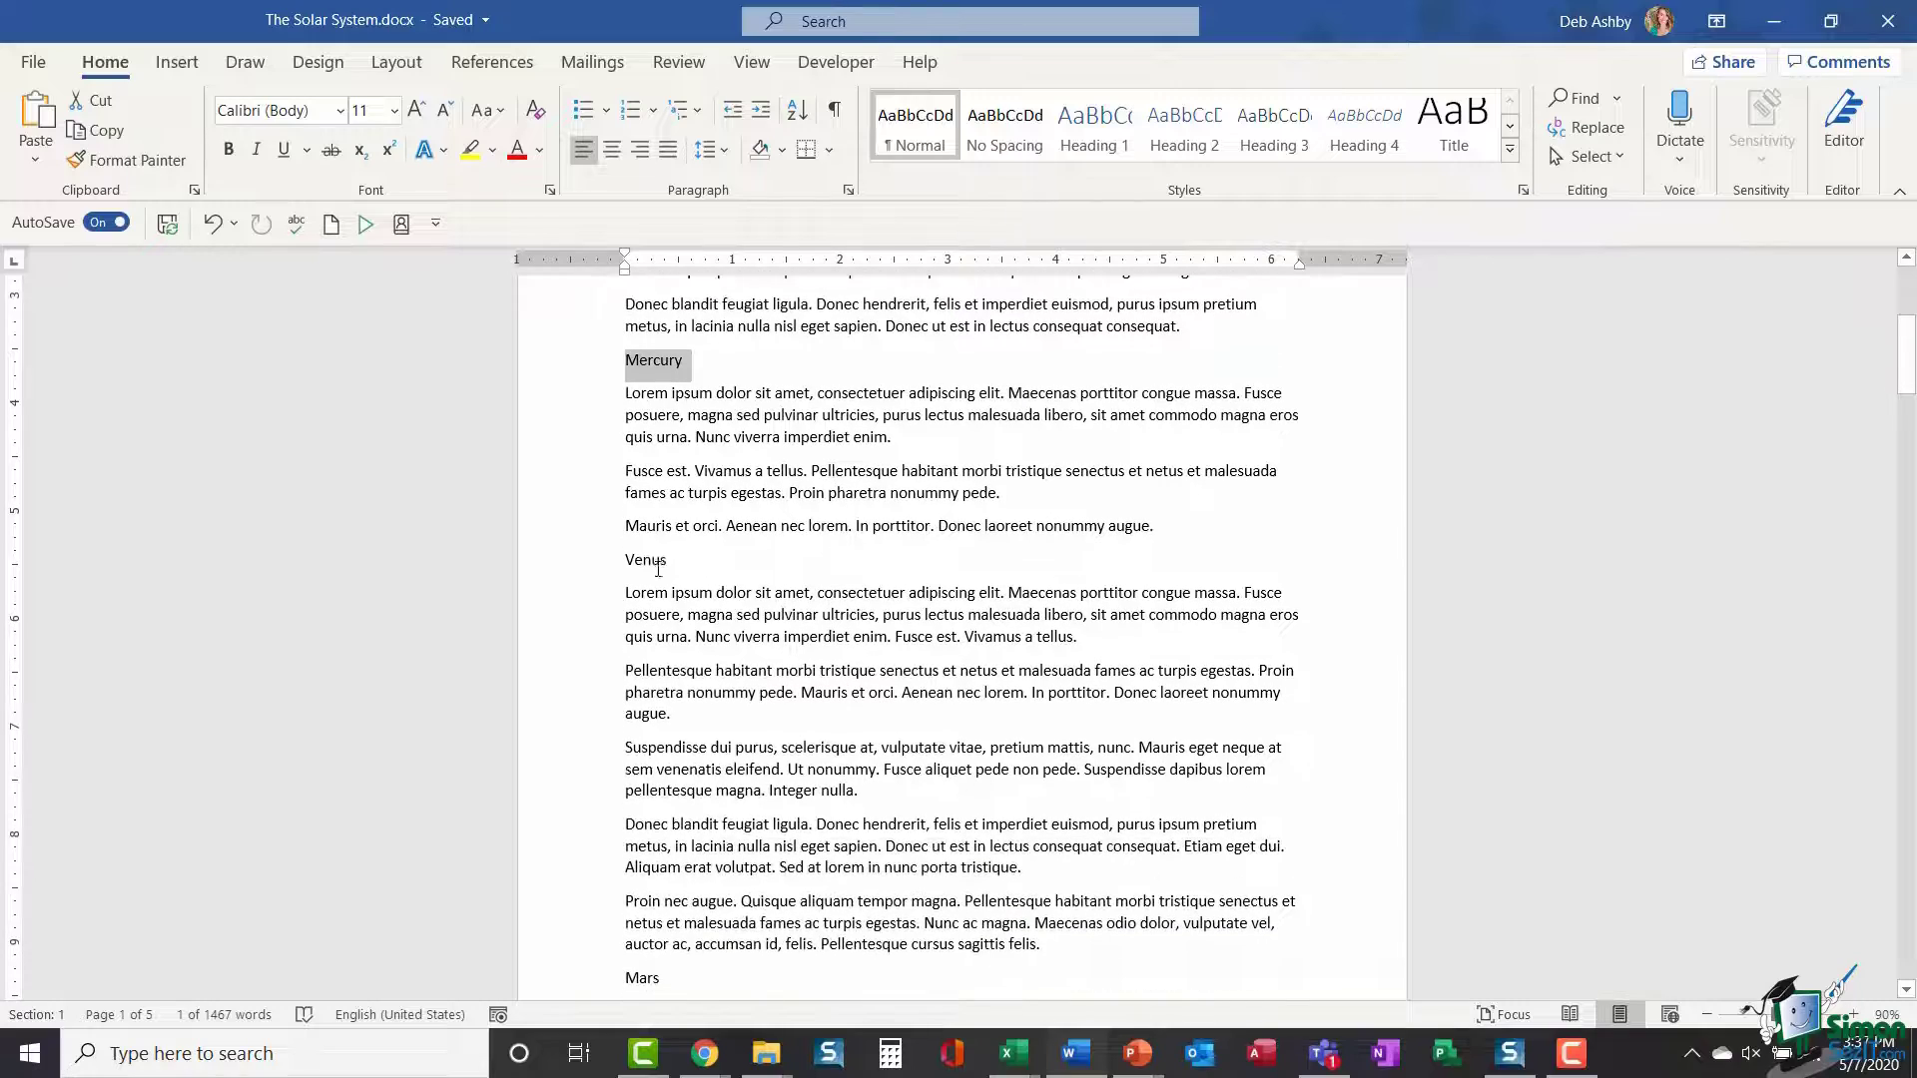
pyautogui.scroll(-2, 640, 758)
pyautogui.scroll(-8, 640, 758)
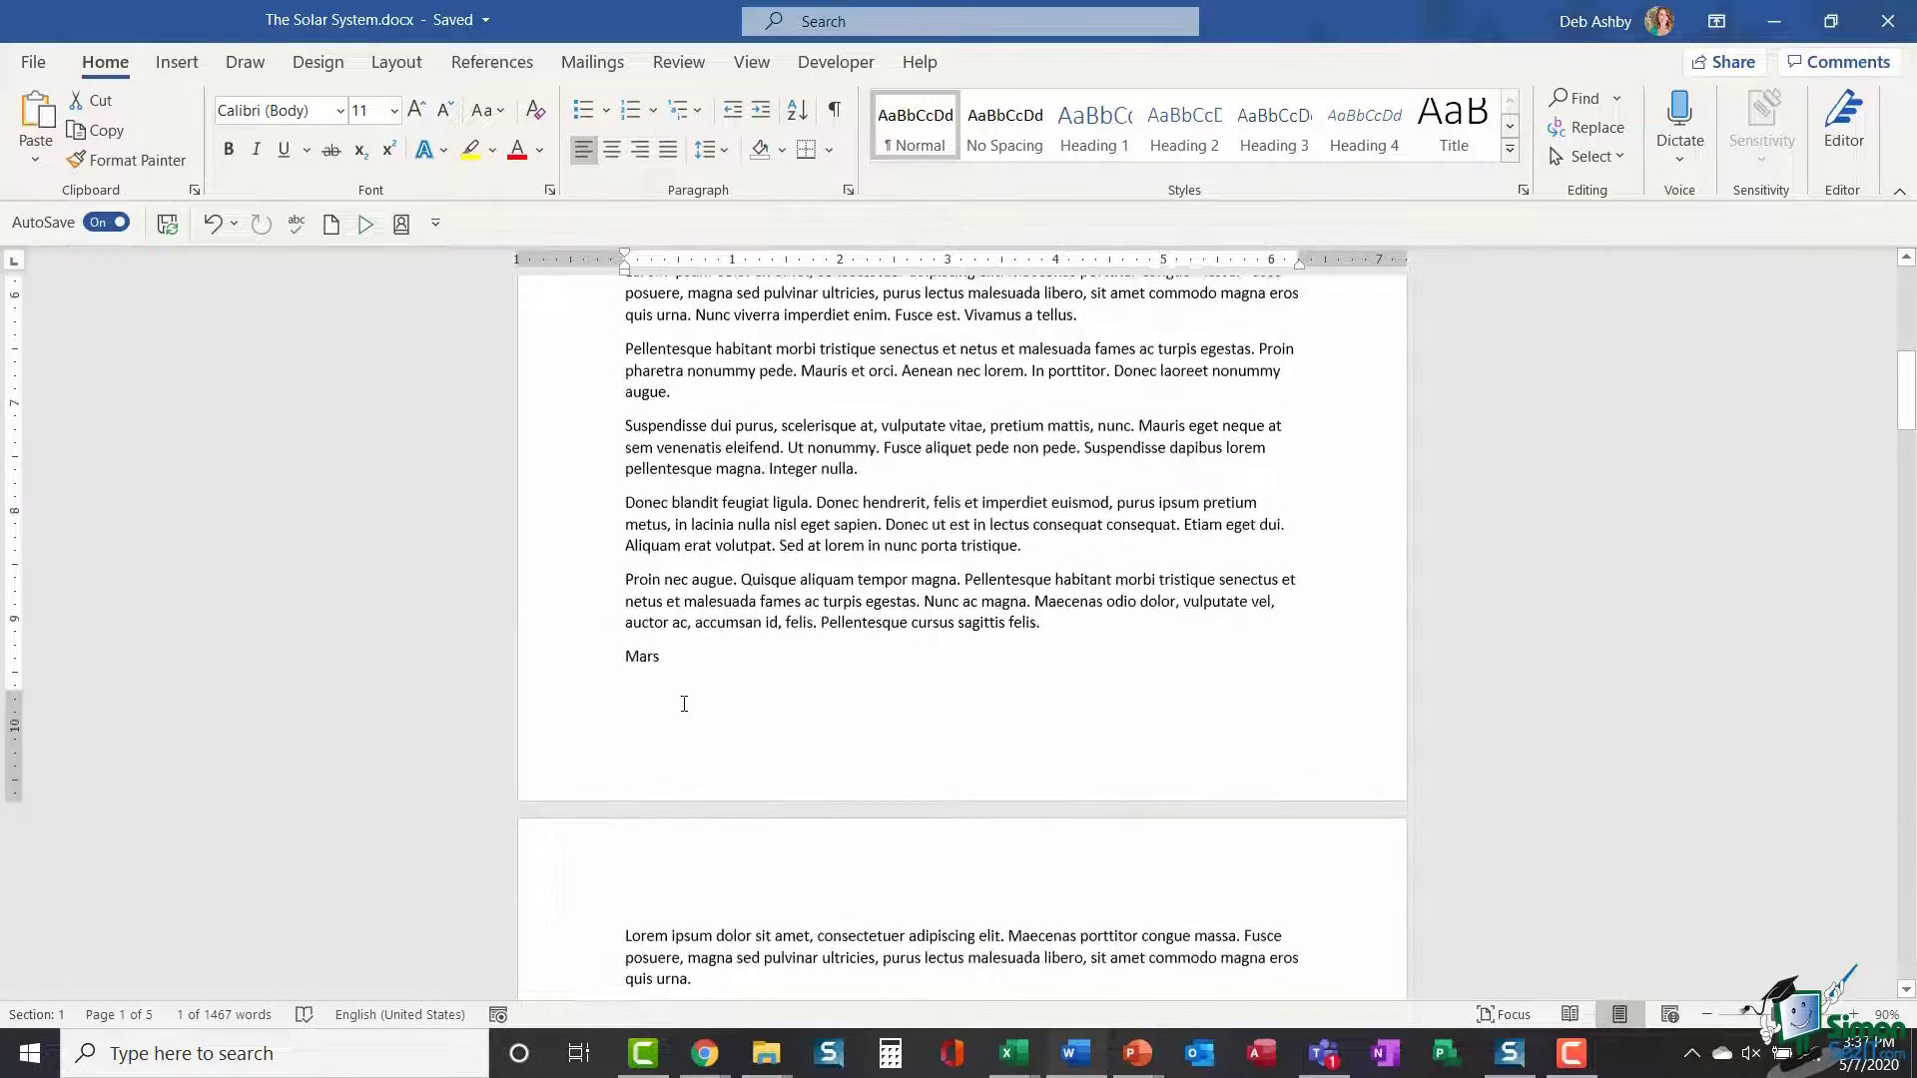
pyautogui.scroll(-6, 702, 680)
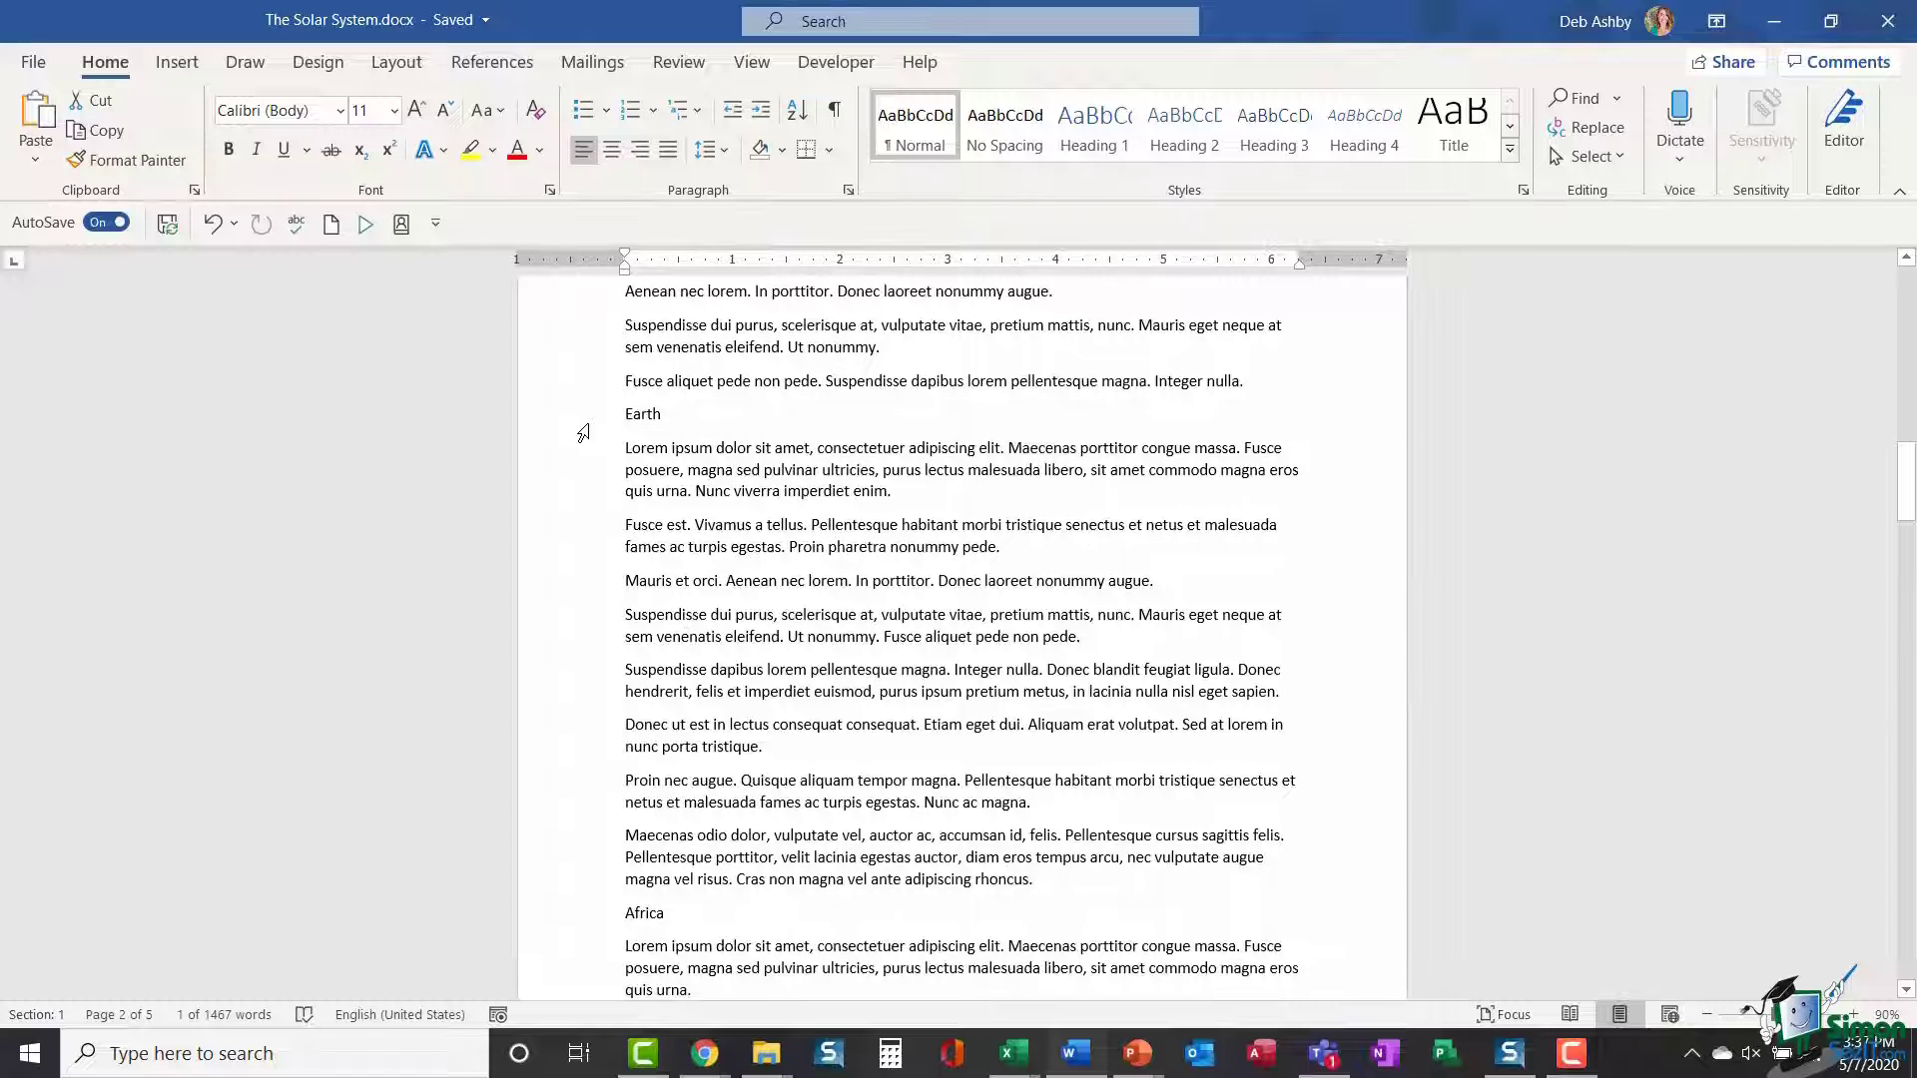
pyautogui.click(599, 413)
pyautogui.scroll(-3, 746, 589)
pyautogui.scroll(-1, 747, 589)
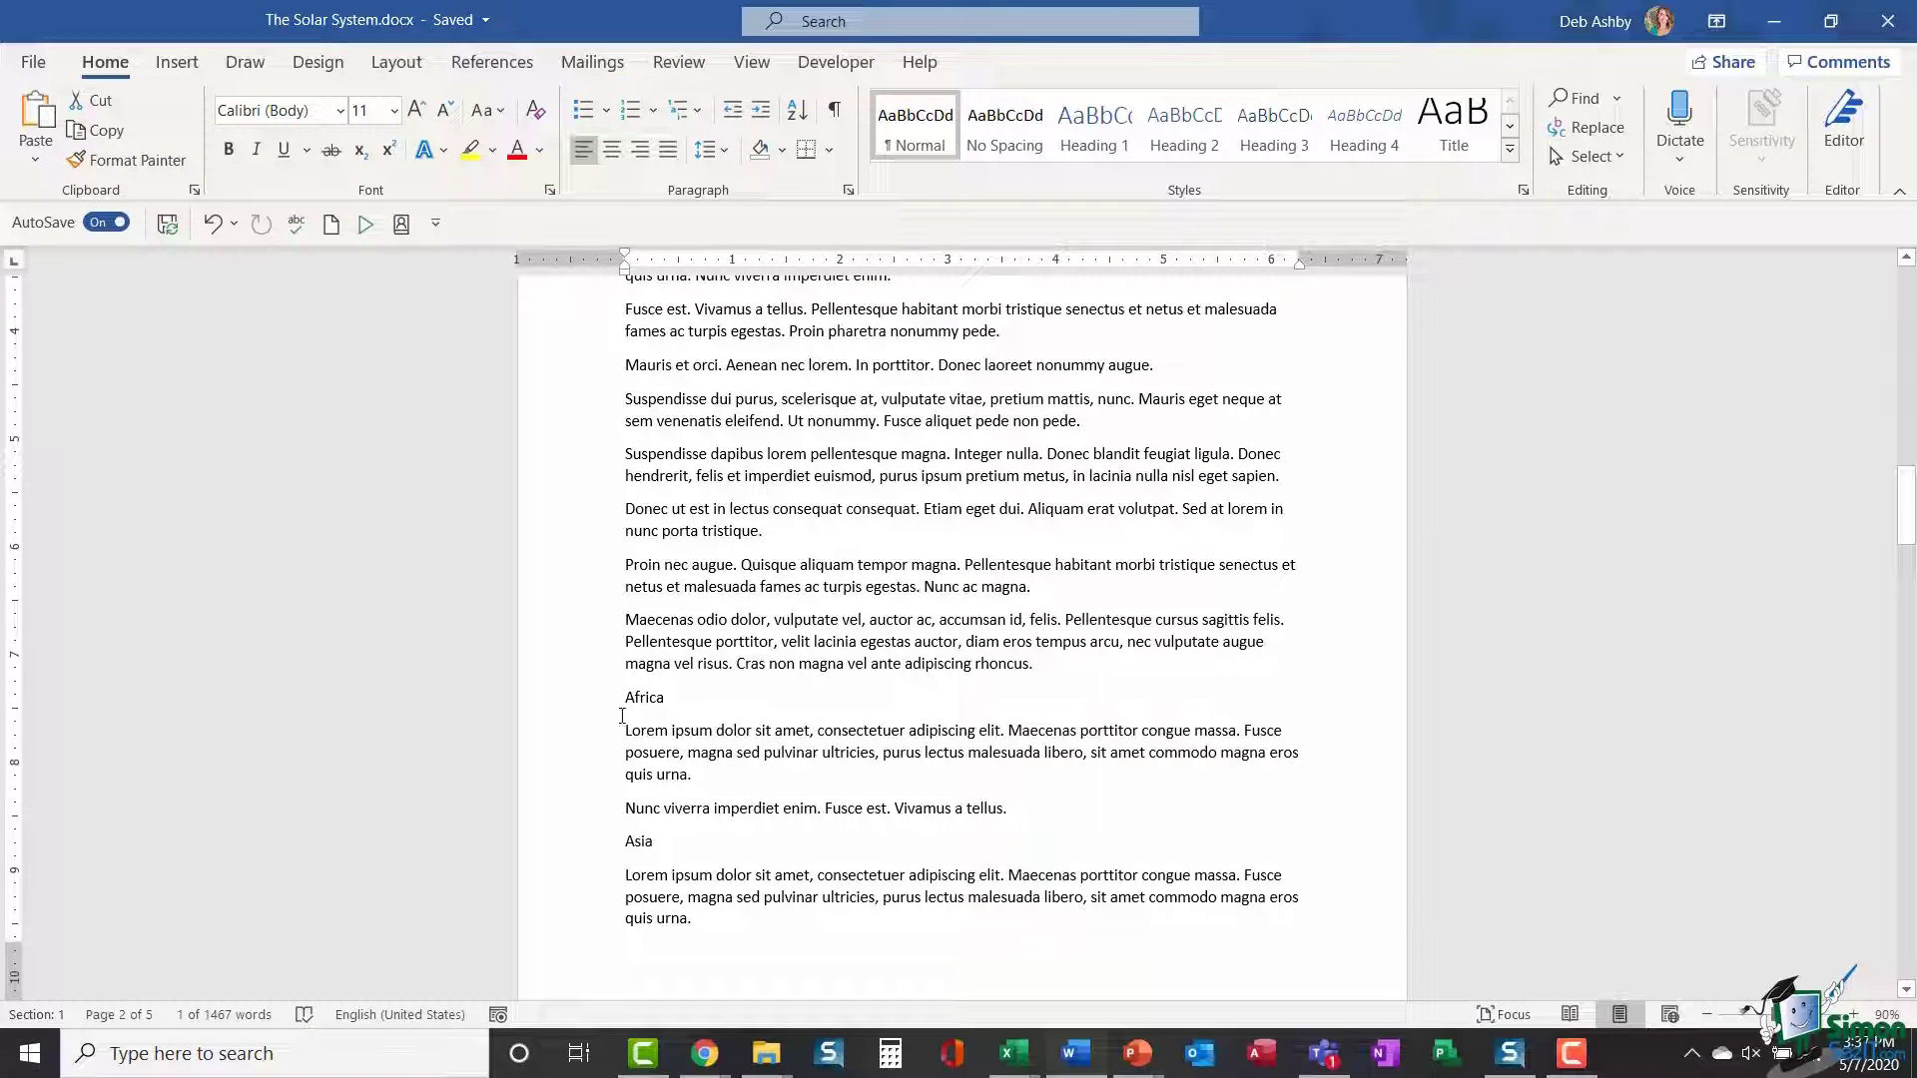
pyautogui.scroll(7, 900, 602)
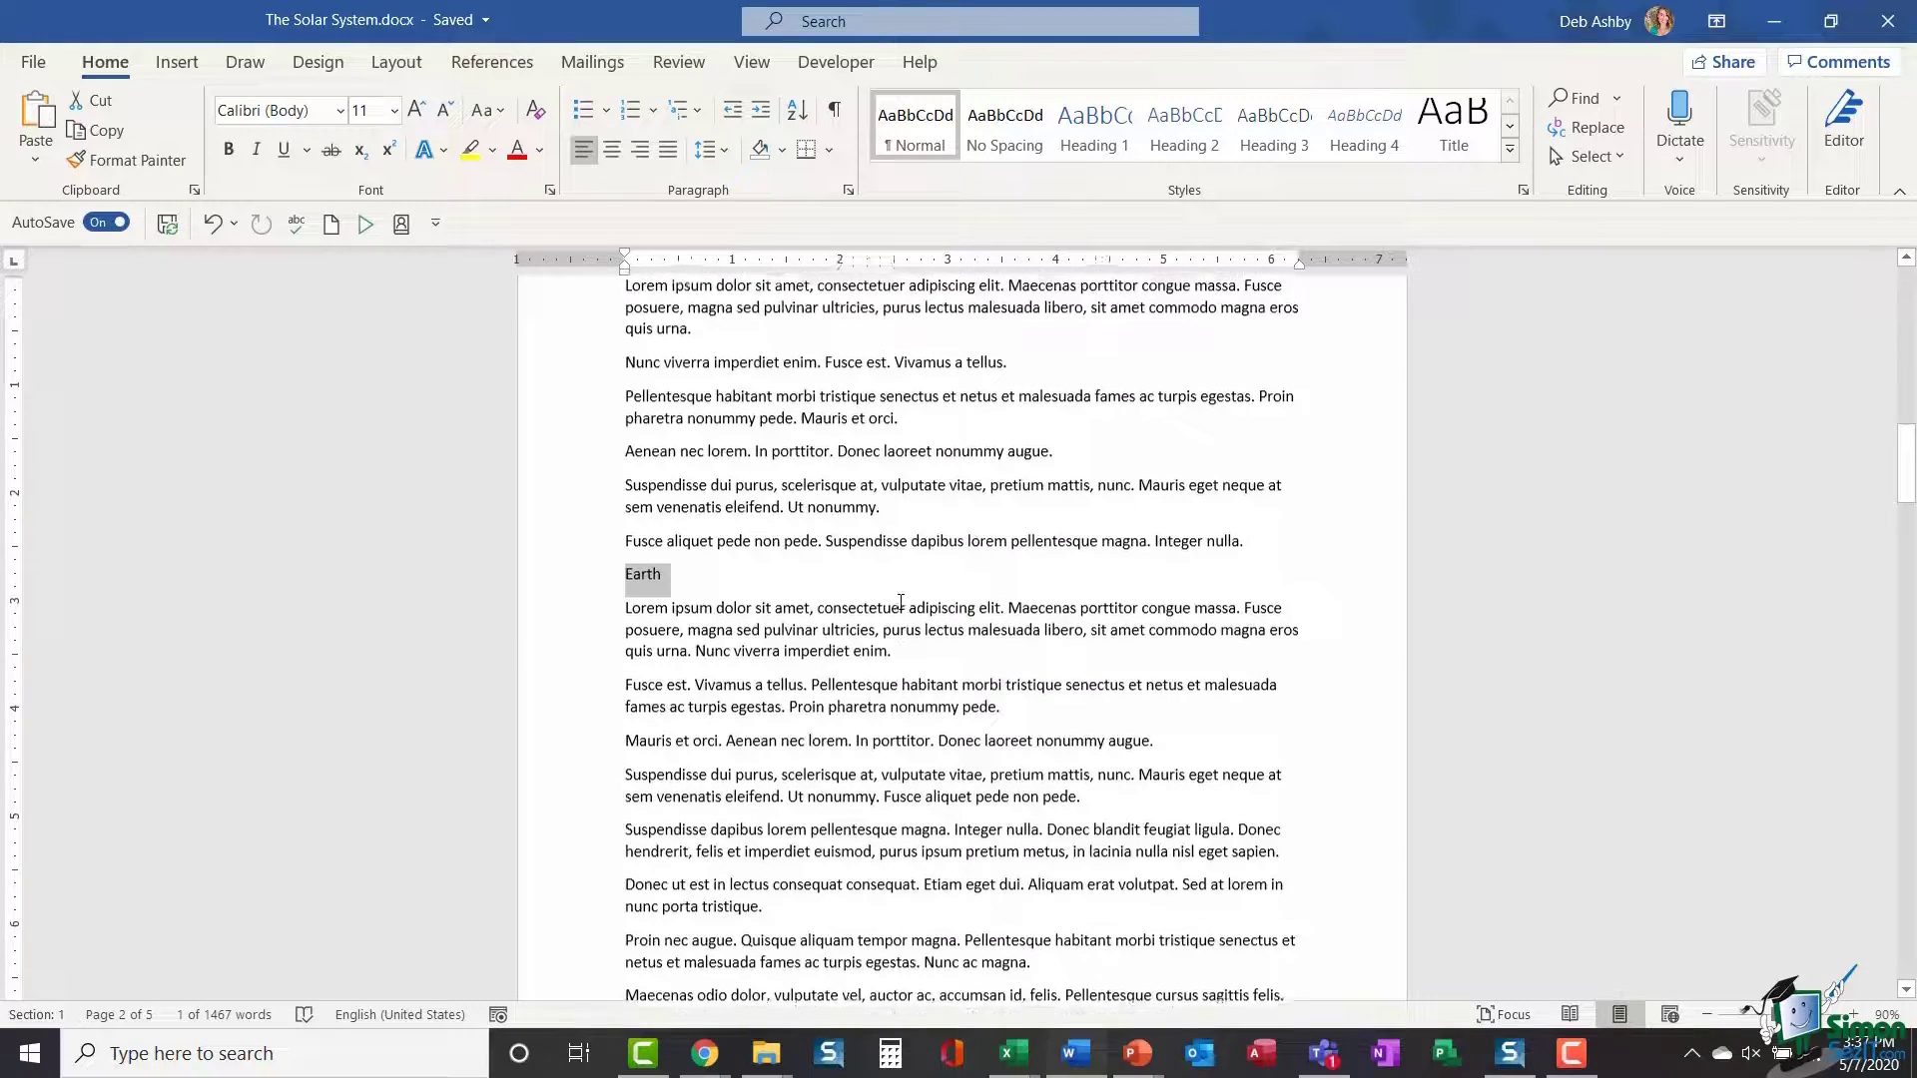
pyautogui.scroll(20, 900, 602)
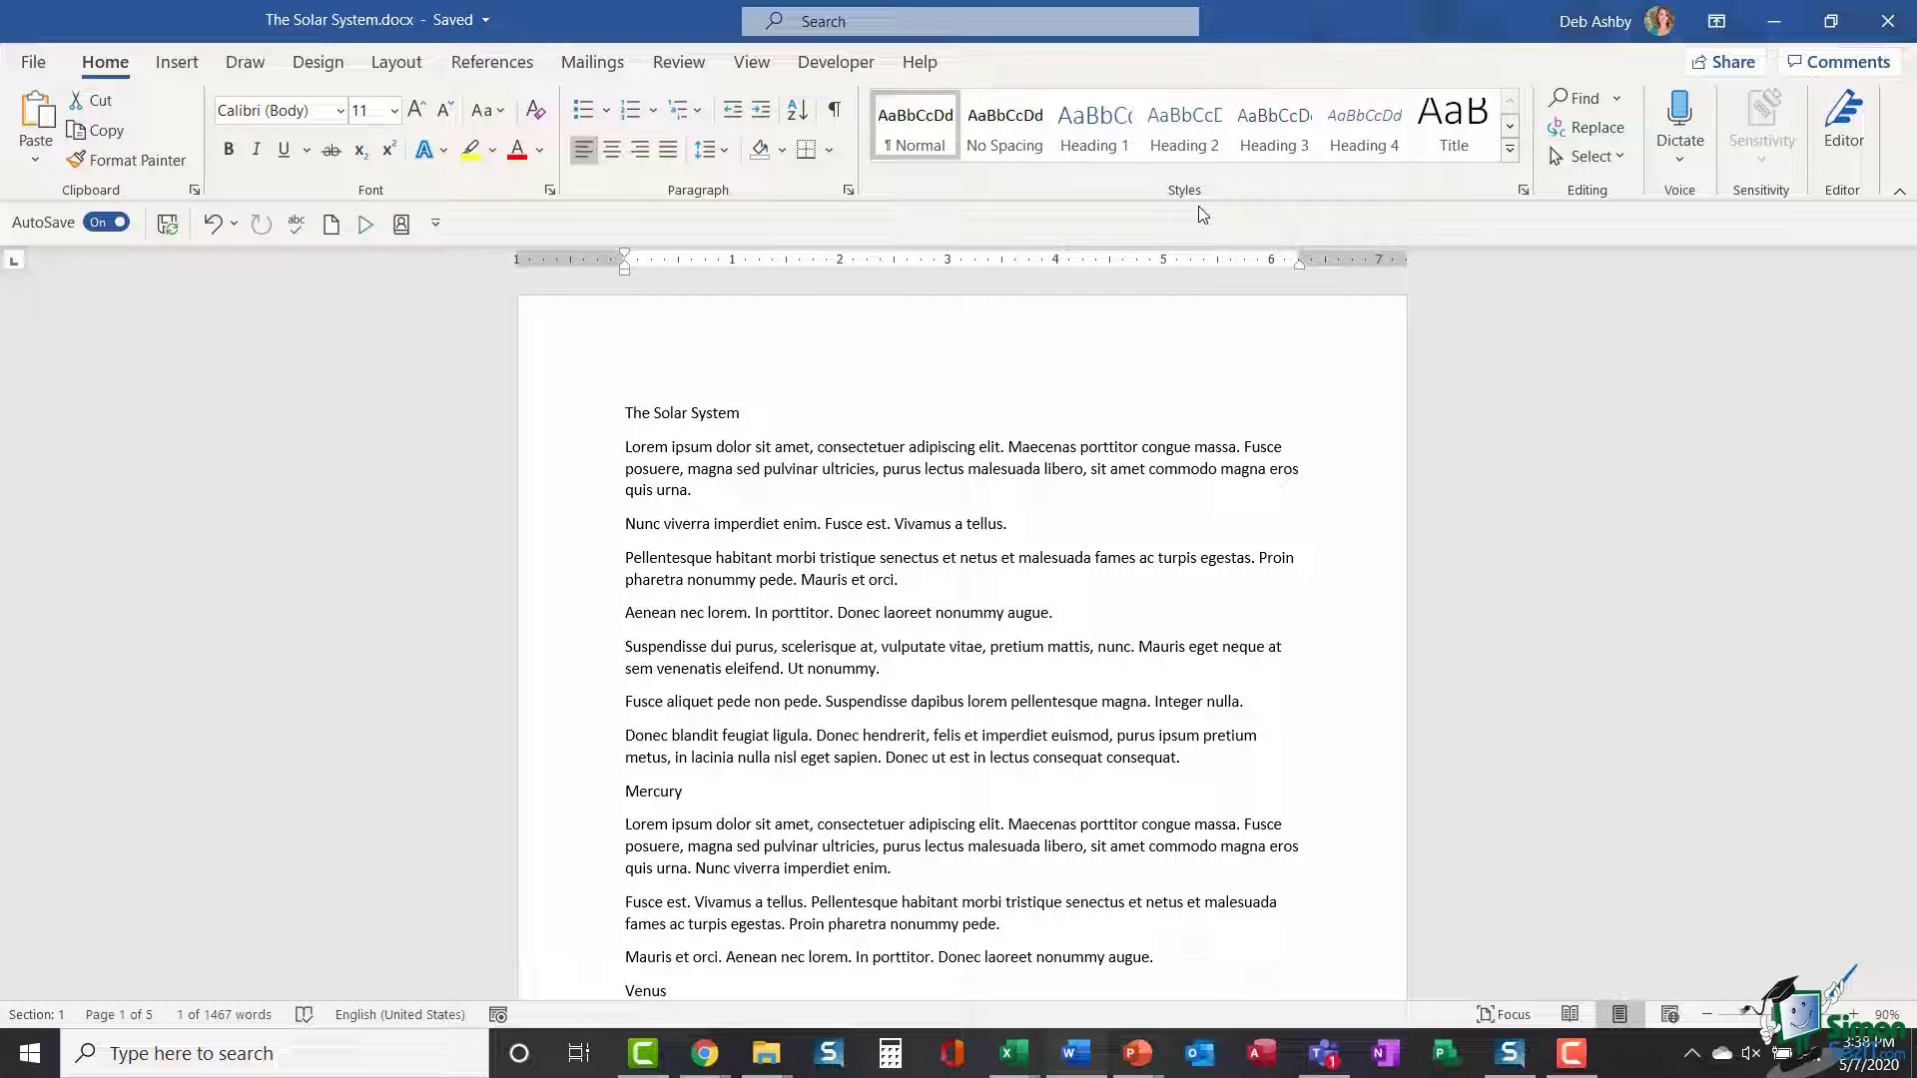
# Review the full gallery of available paragraph styles and close it without choosing one
pyautogui.click(1510, 149)
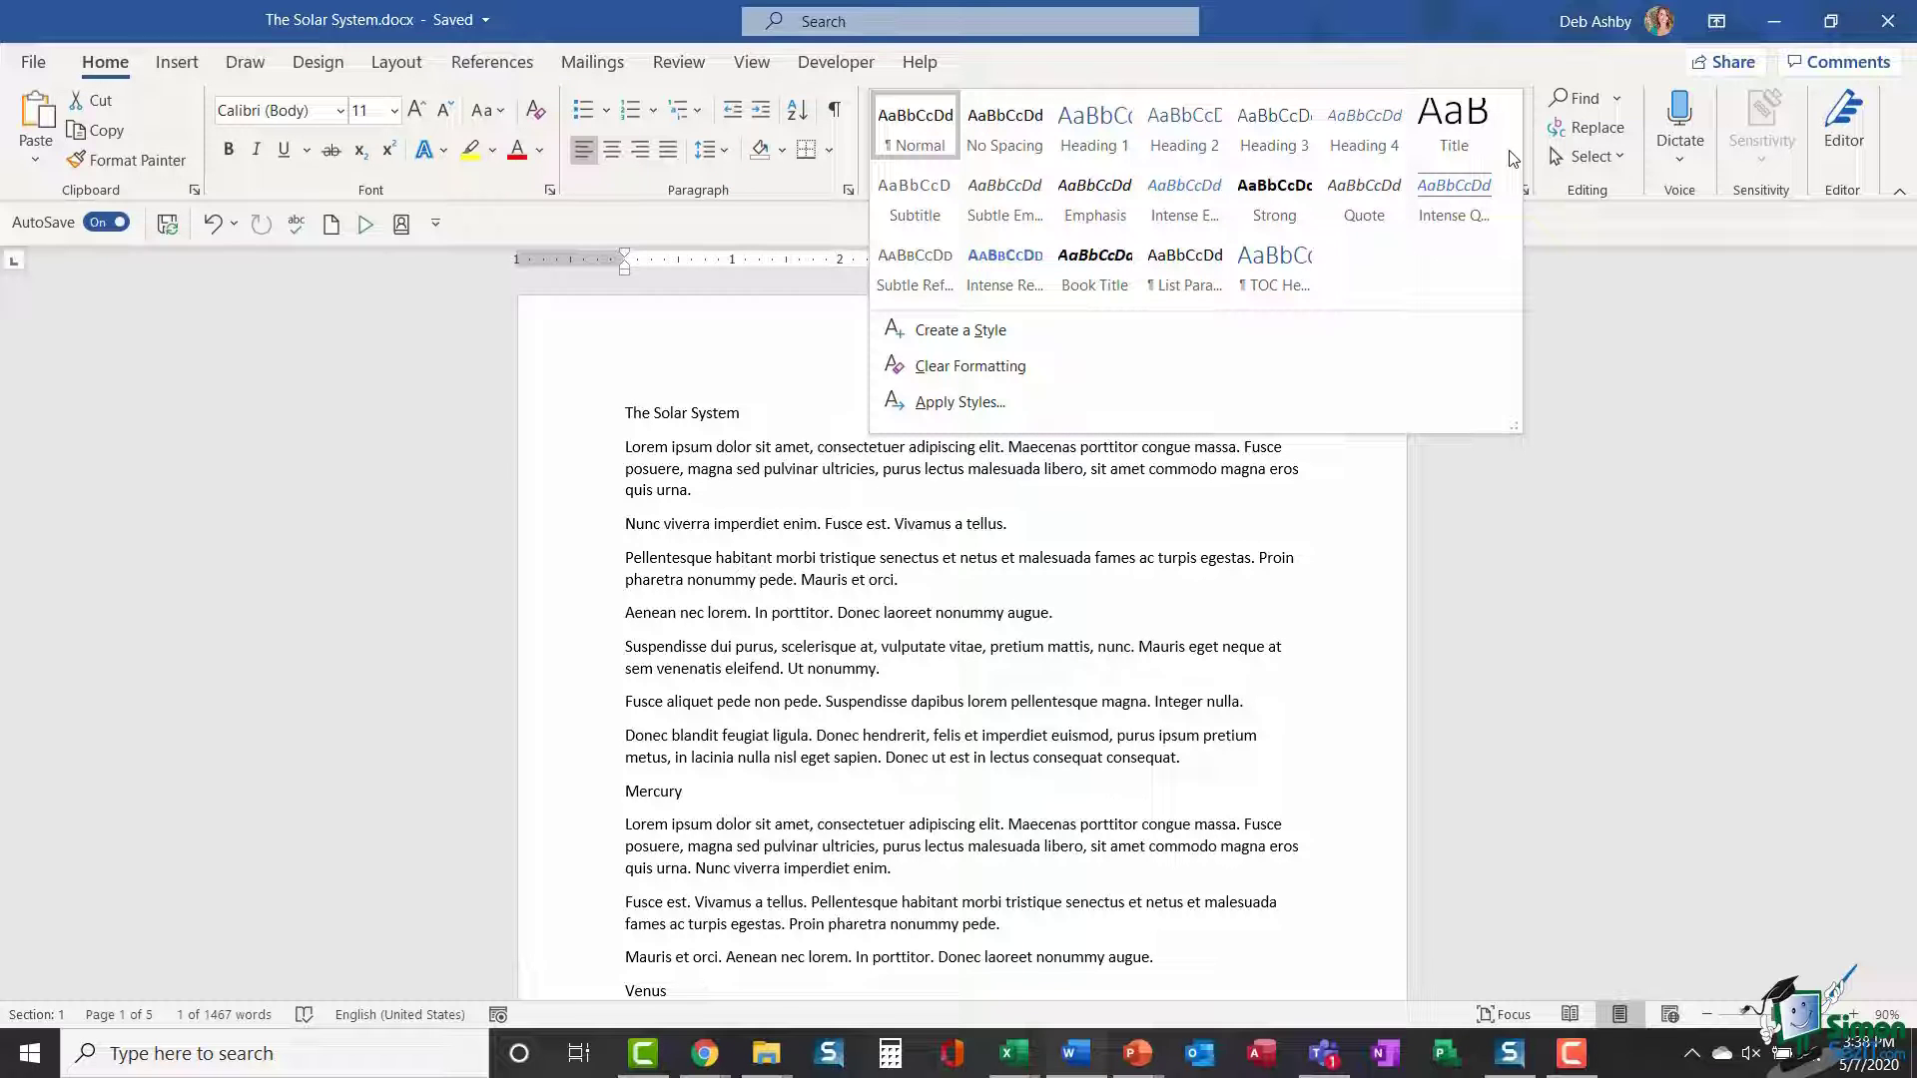
pyautogui.scroll(-10, 1178, 195)
pyautogui.click(759, 459)
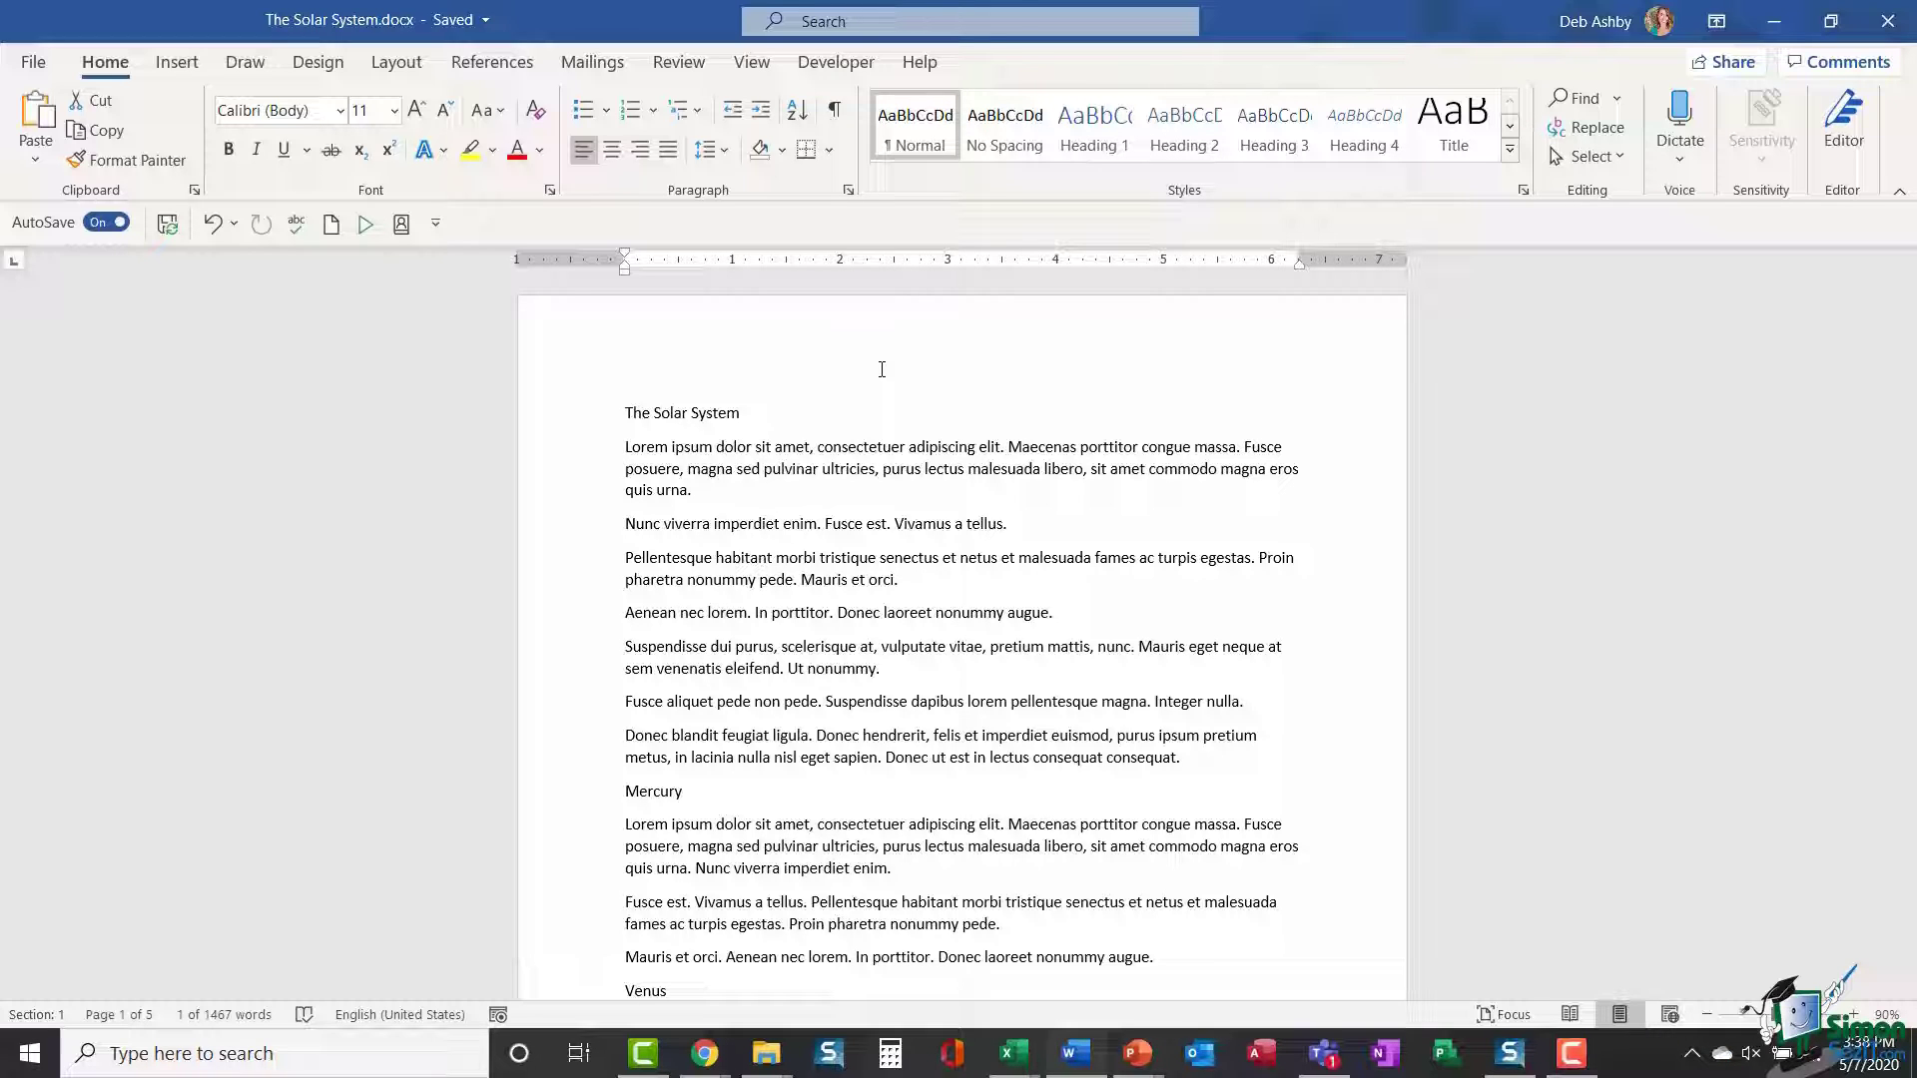
# Switch the document to Draft view and collapse the style area pane completely
pyautogui.click(752, 62)
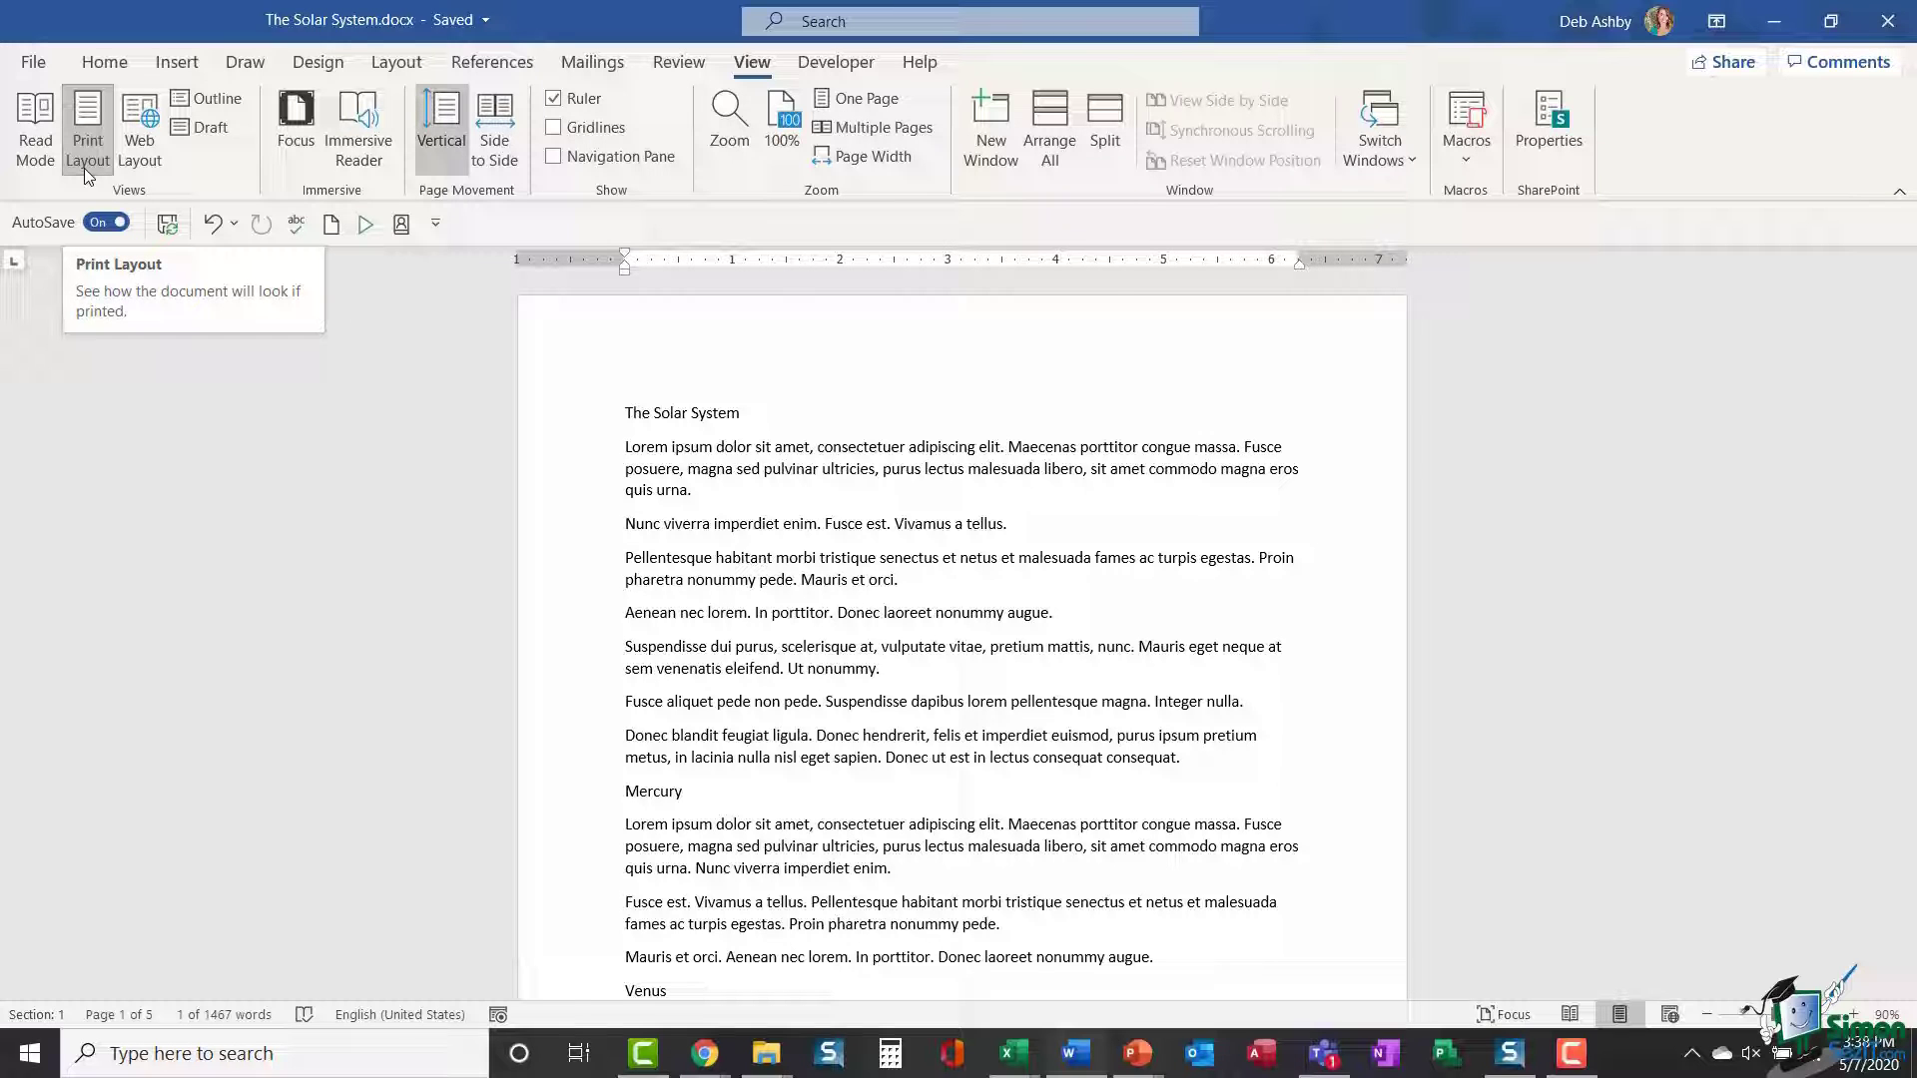
pyautogui.click(212, 129)
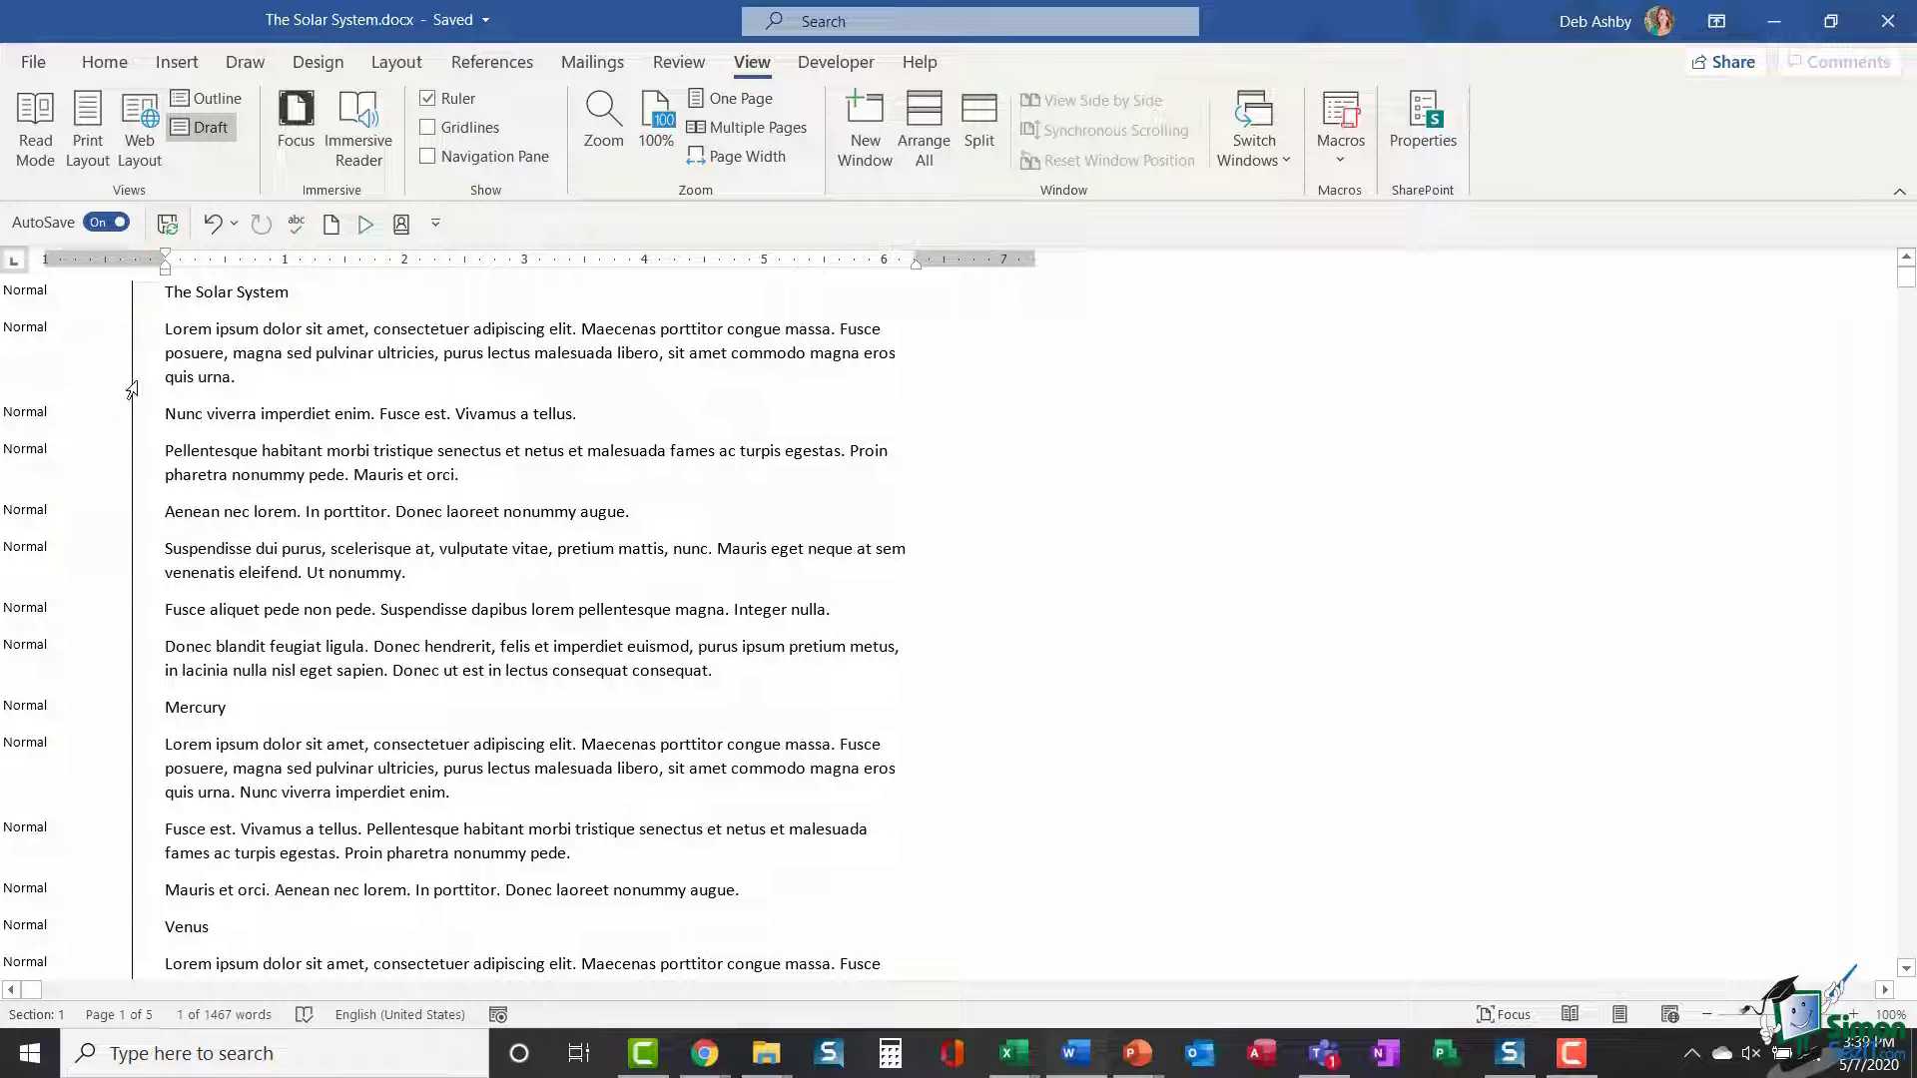
pyautogui.moveTo(132, 384); pyautogui.dragTo(4, 385)
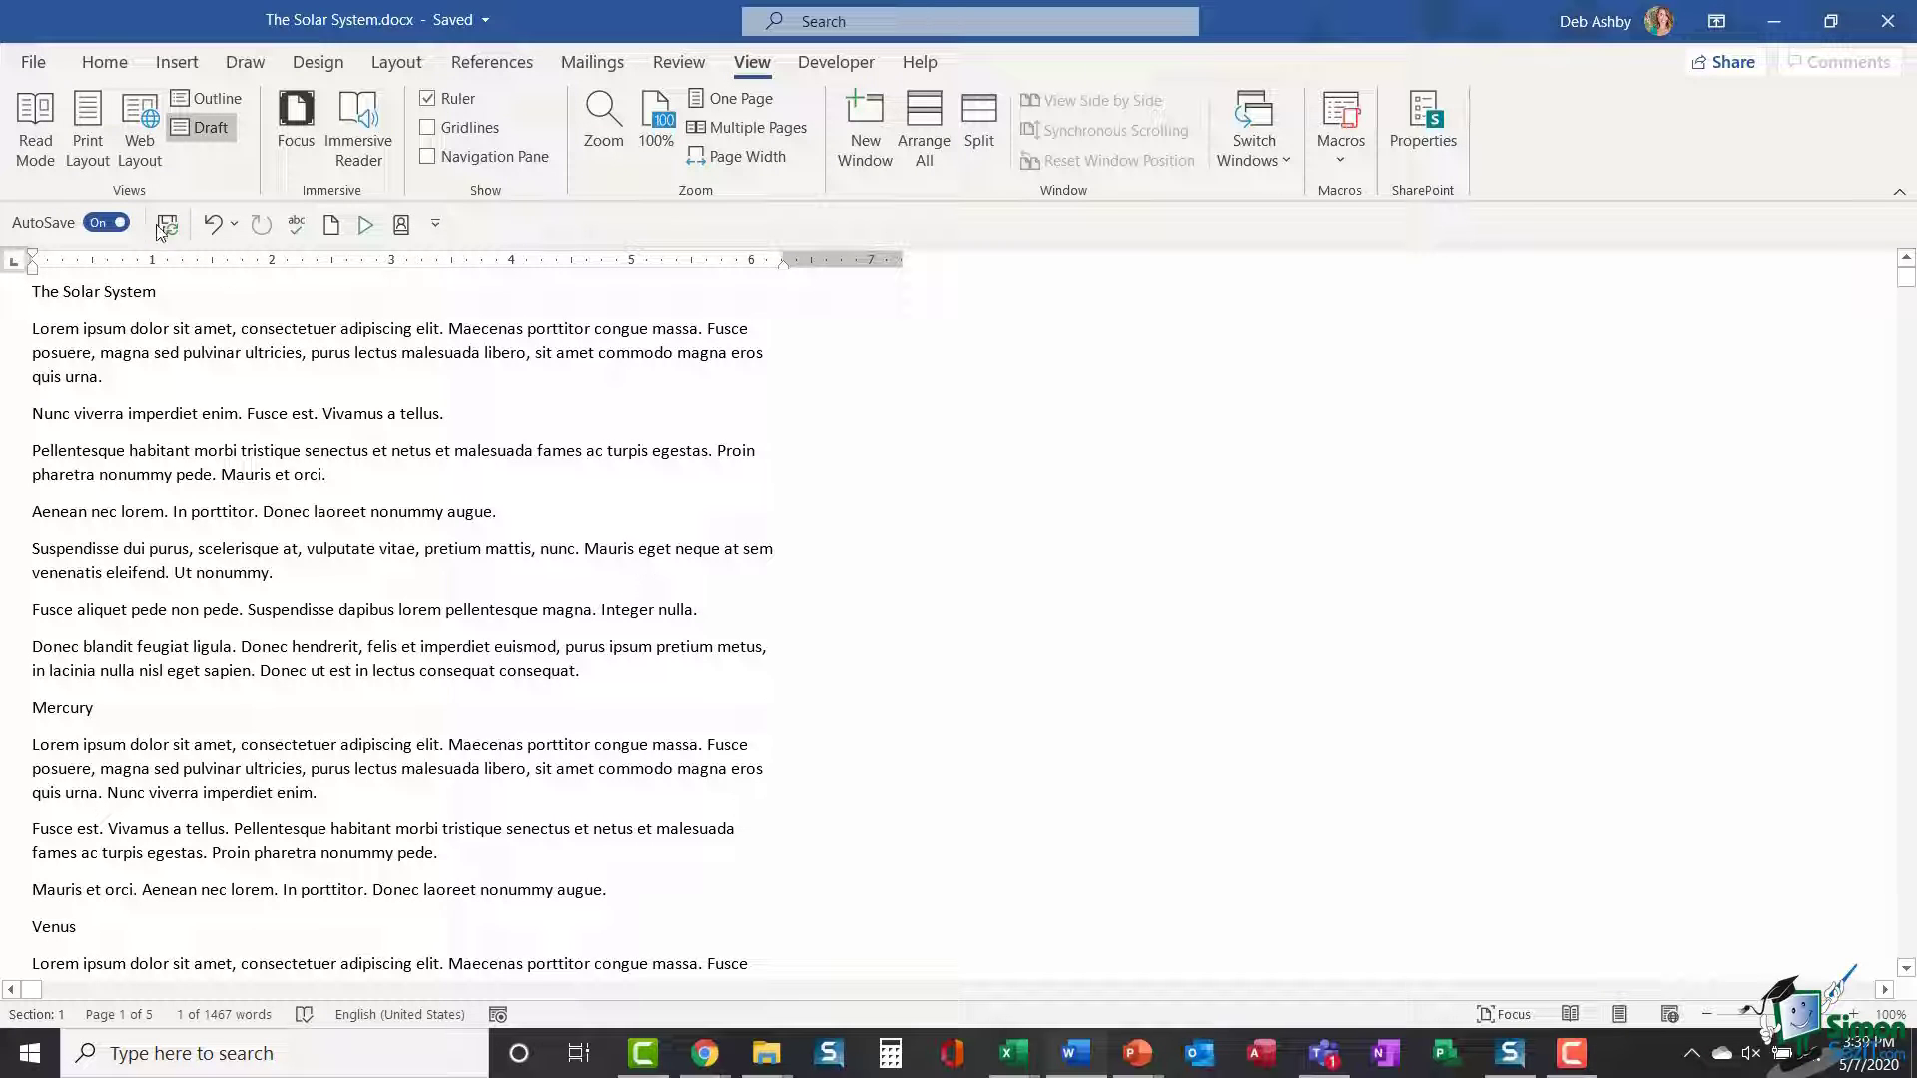
# Set the style area pane width for Draft and Outline views to 2" in the advanced options, and narrow the pane to about half
pyautogui.click(34, 63)
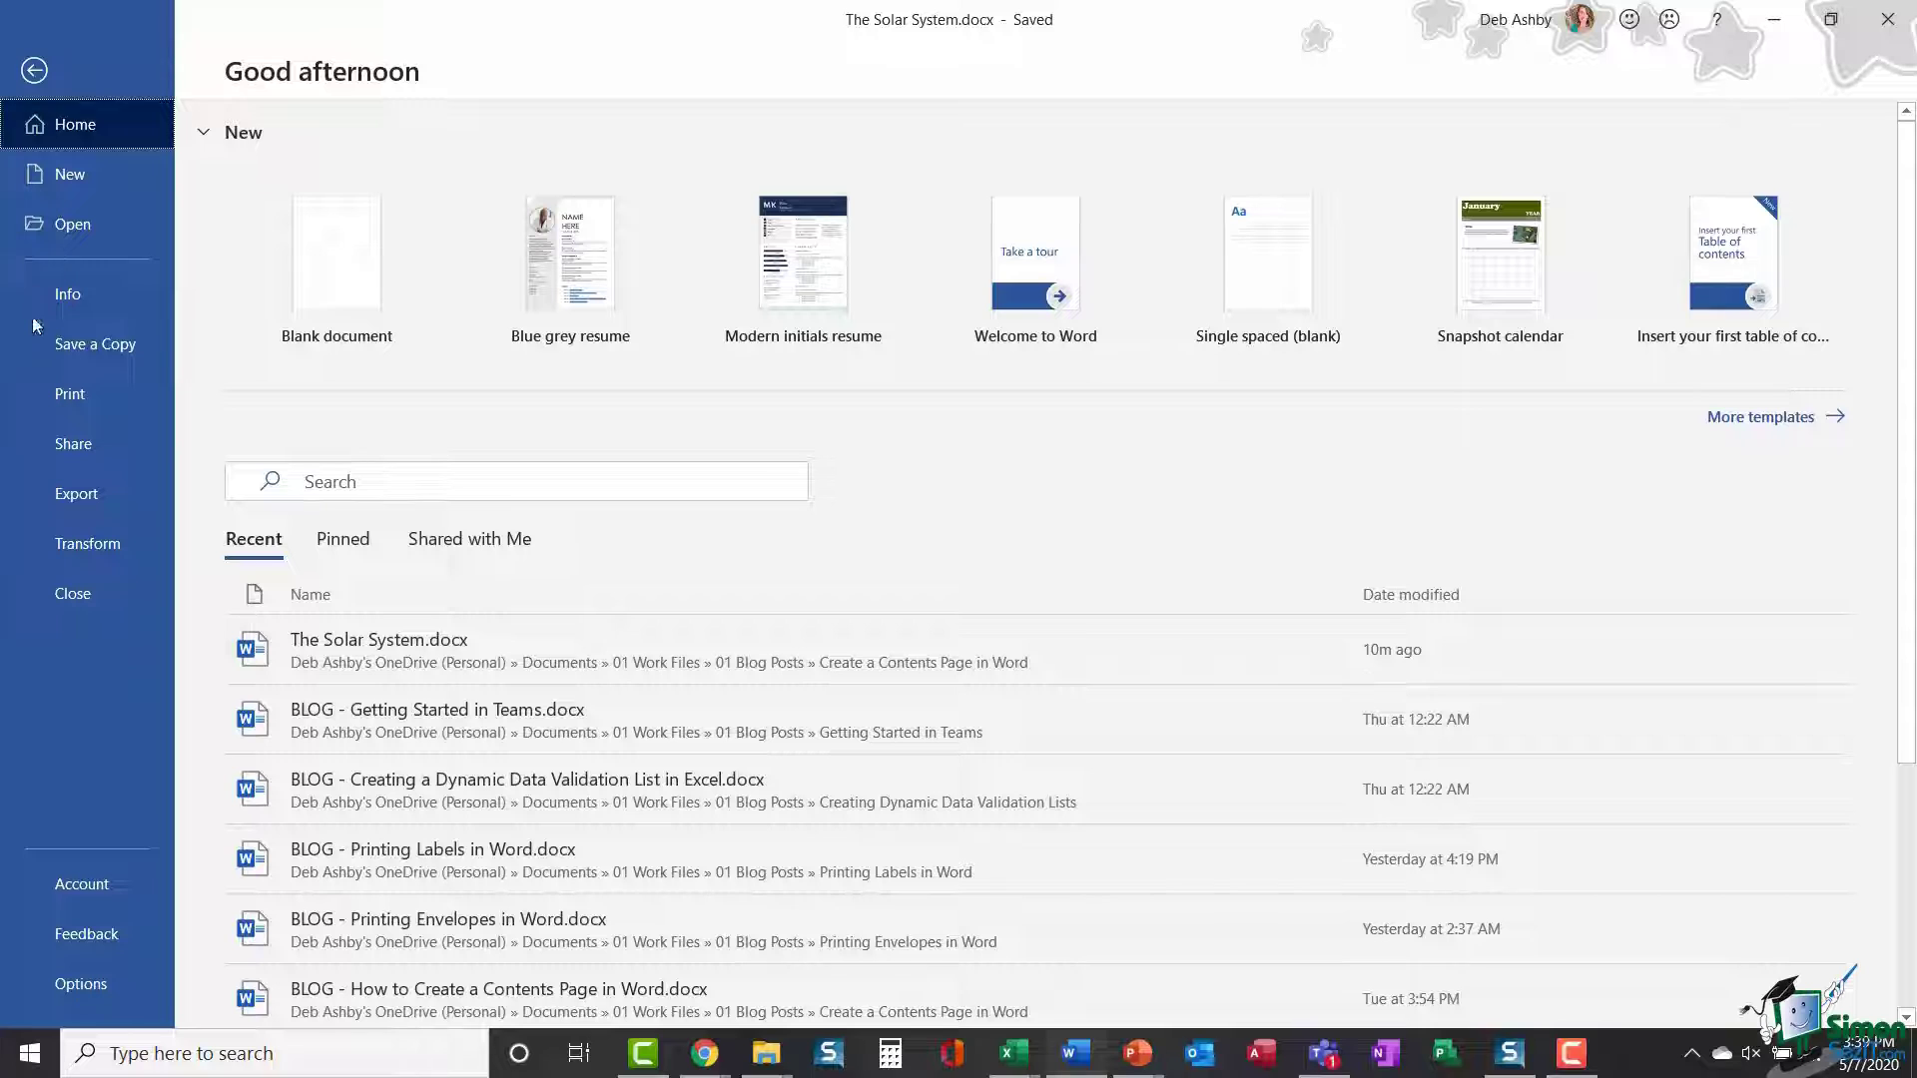
pyautogui.click(63, 985)
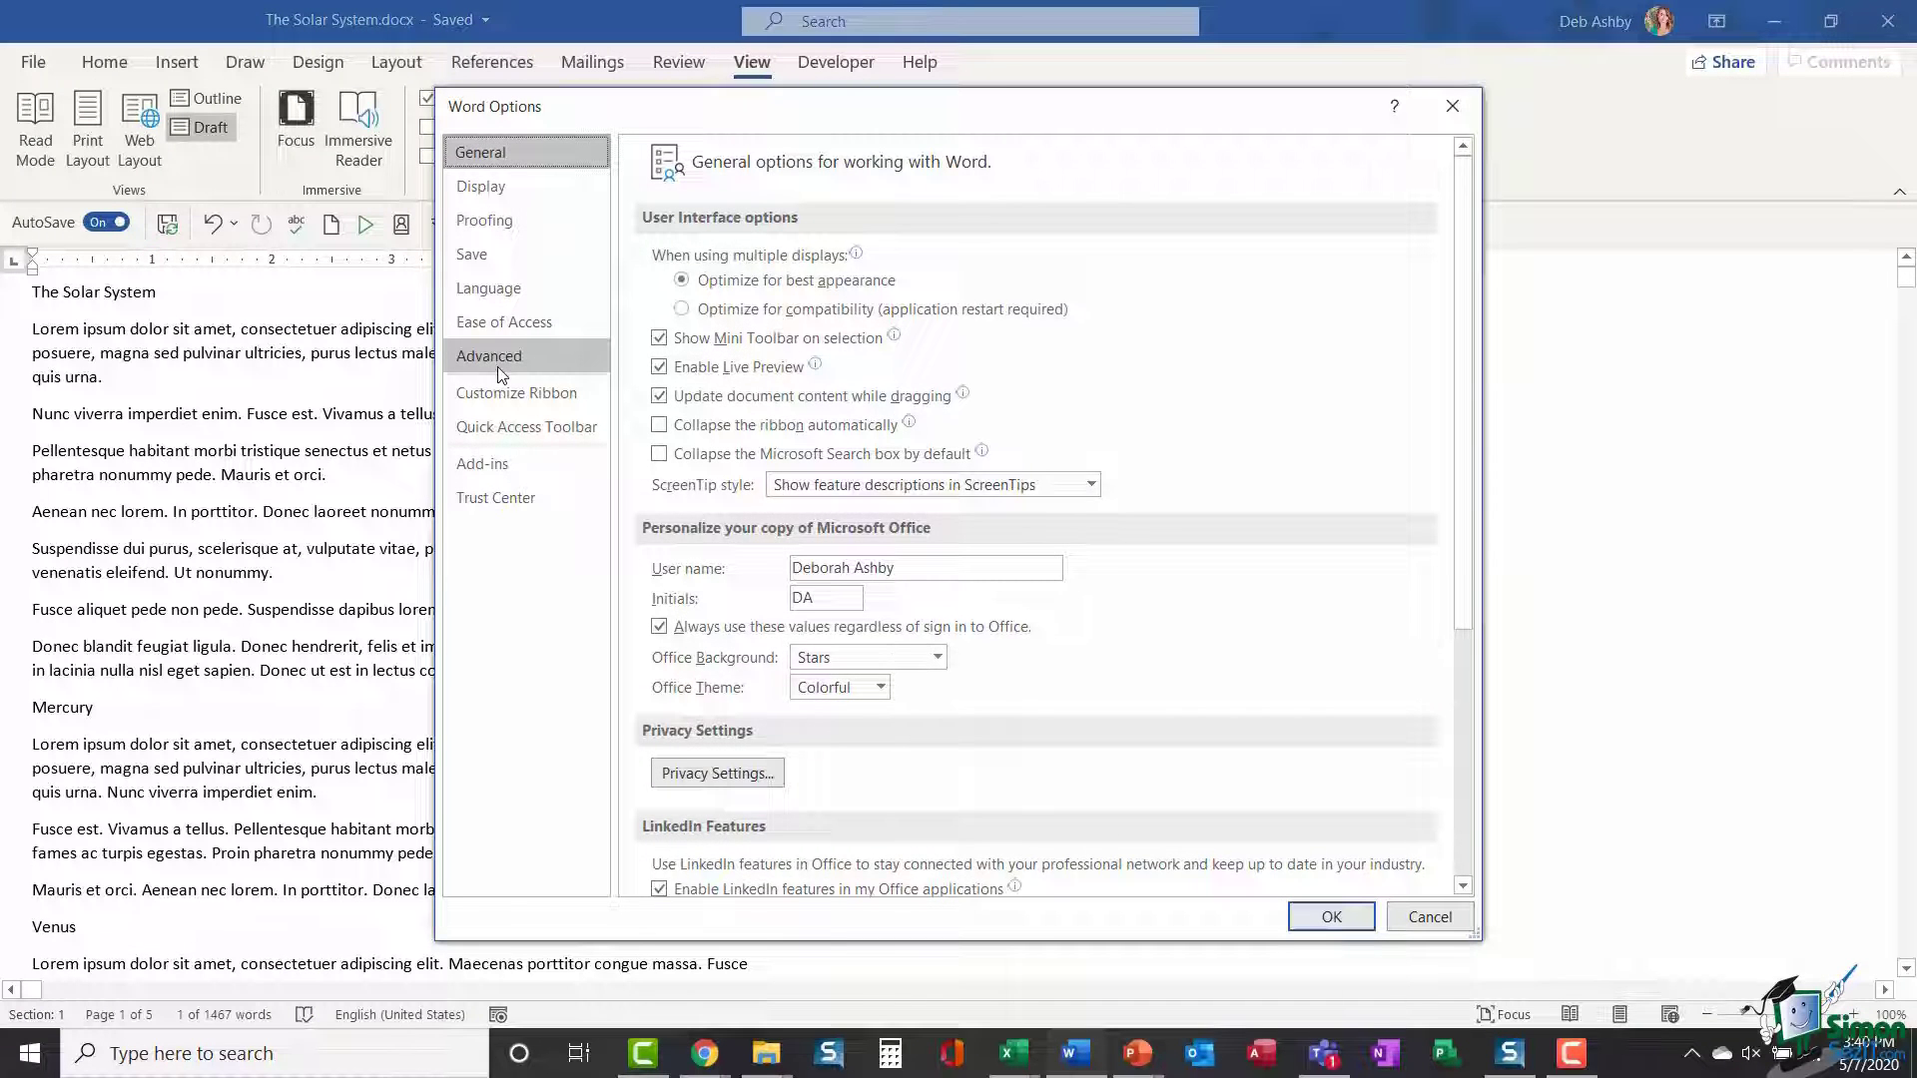
pyautogui.click(499, 369)
pyautogui.moveTo(1465, 217); pyautogui.dragTo(1479, 549)
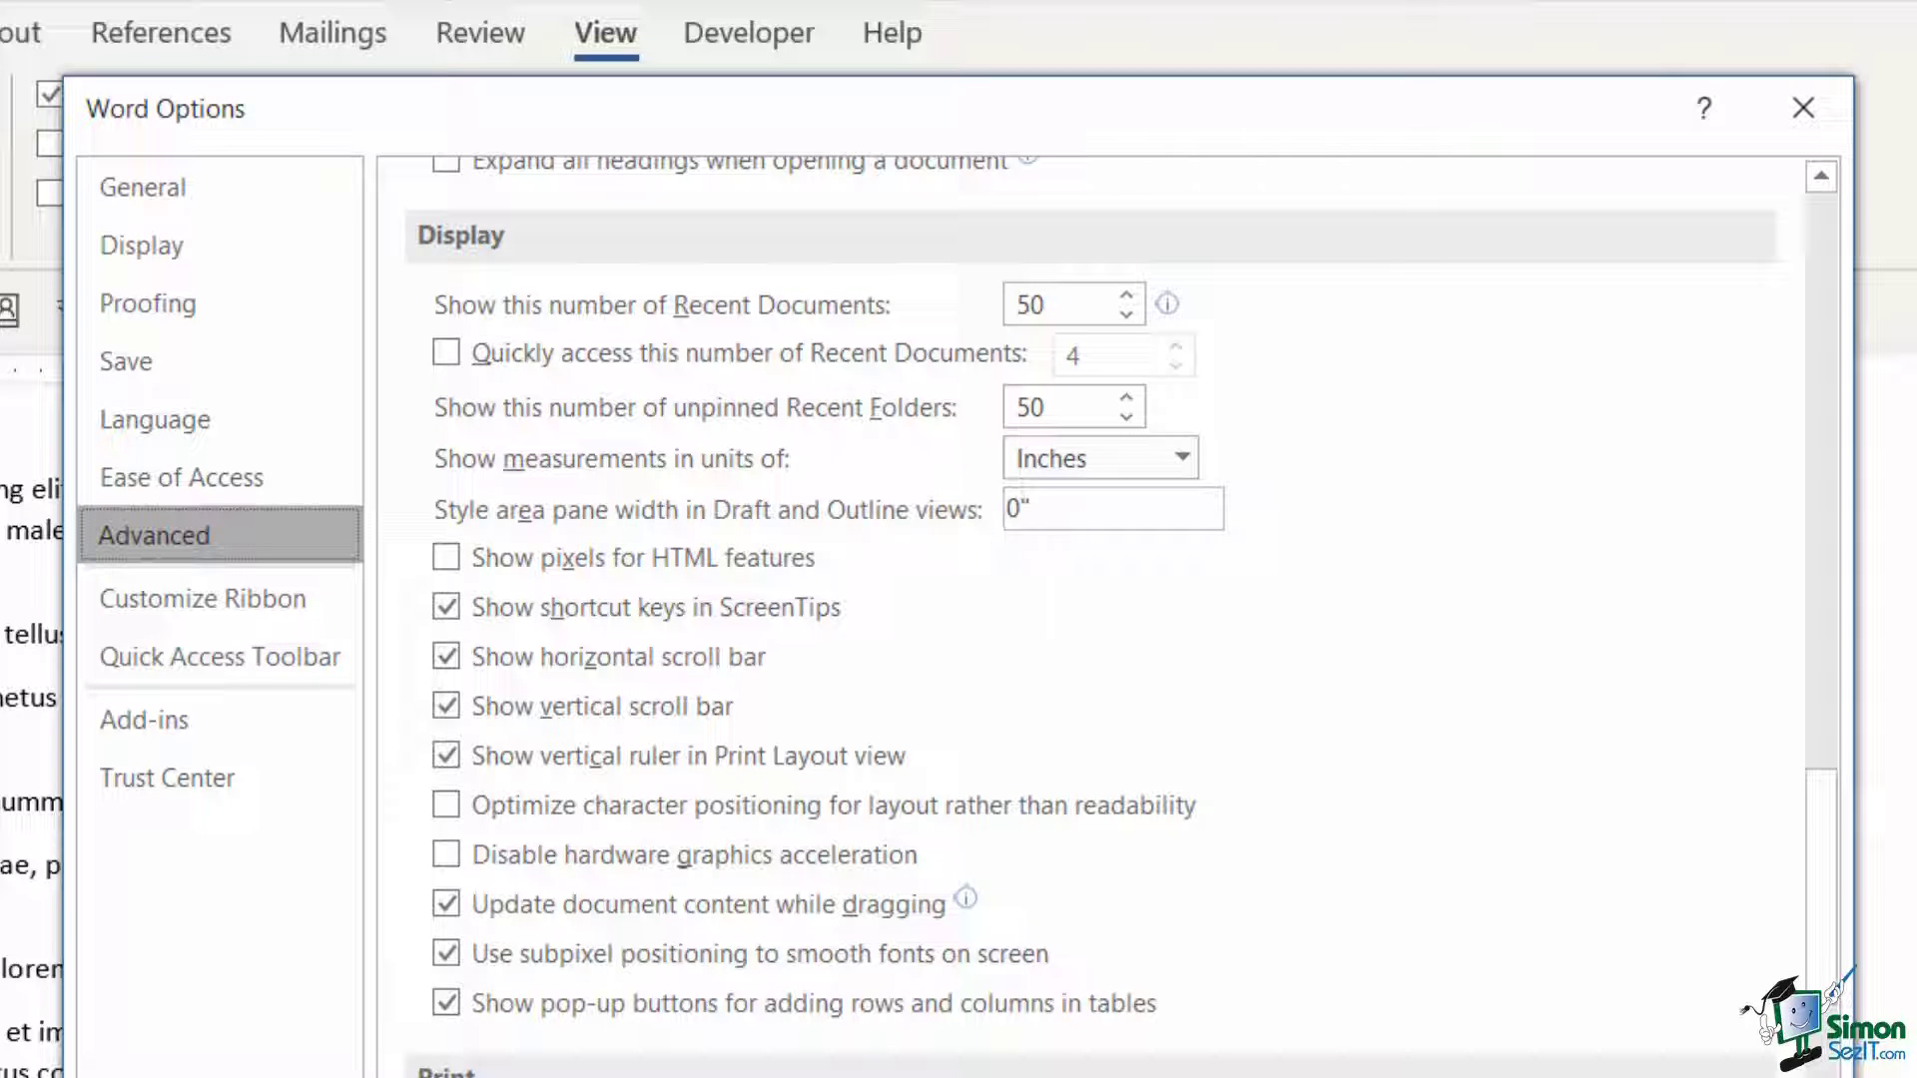
pyautogui.click(1020, 511)
pyautogui.press('BackSpace')
pyautogui.write('2')
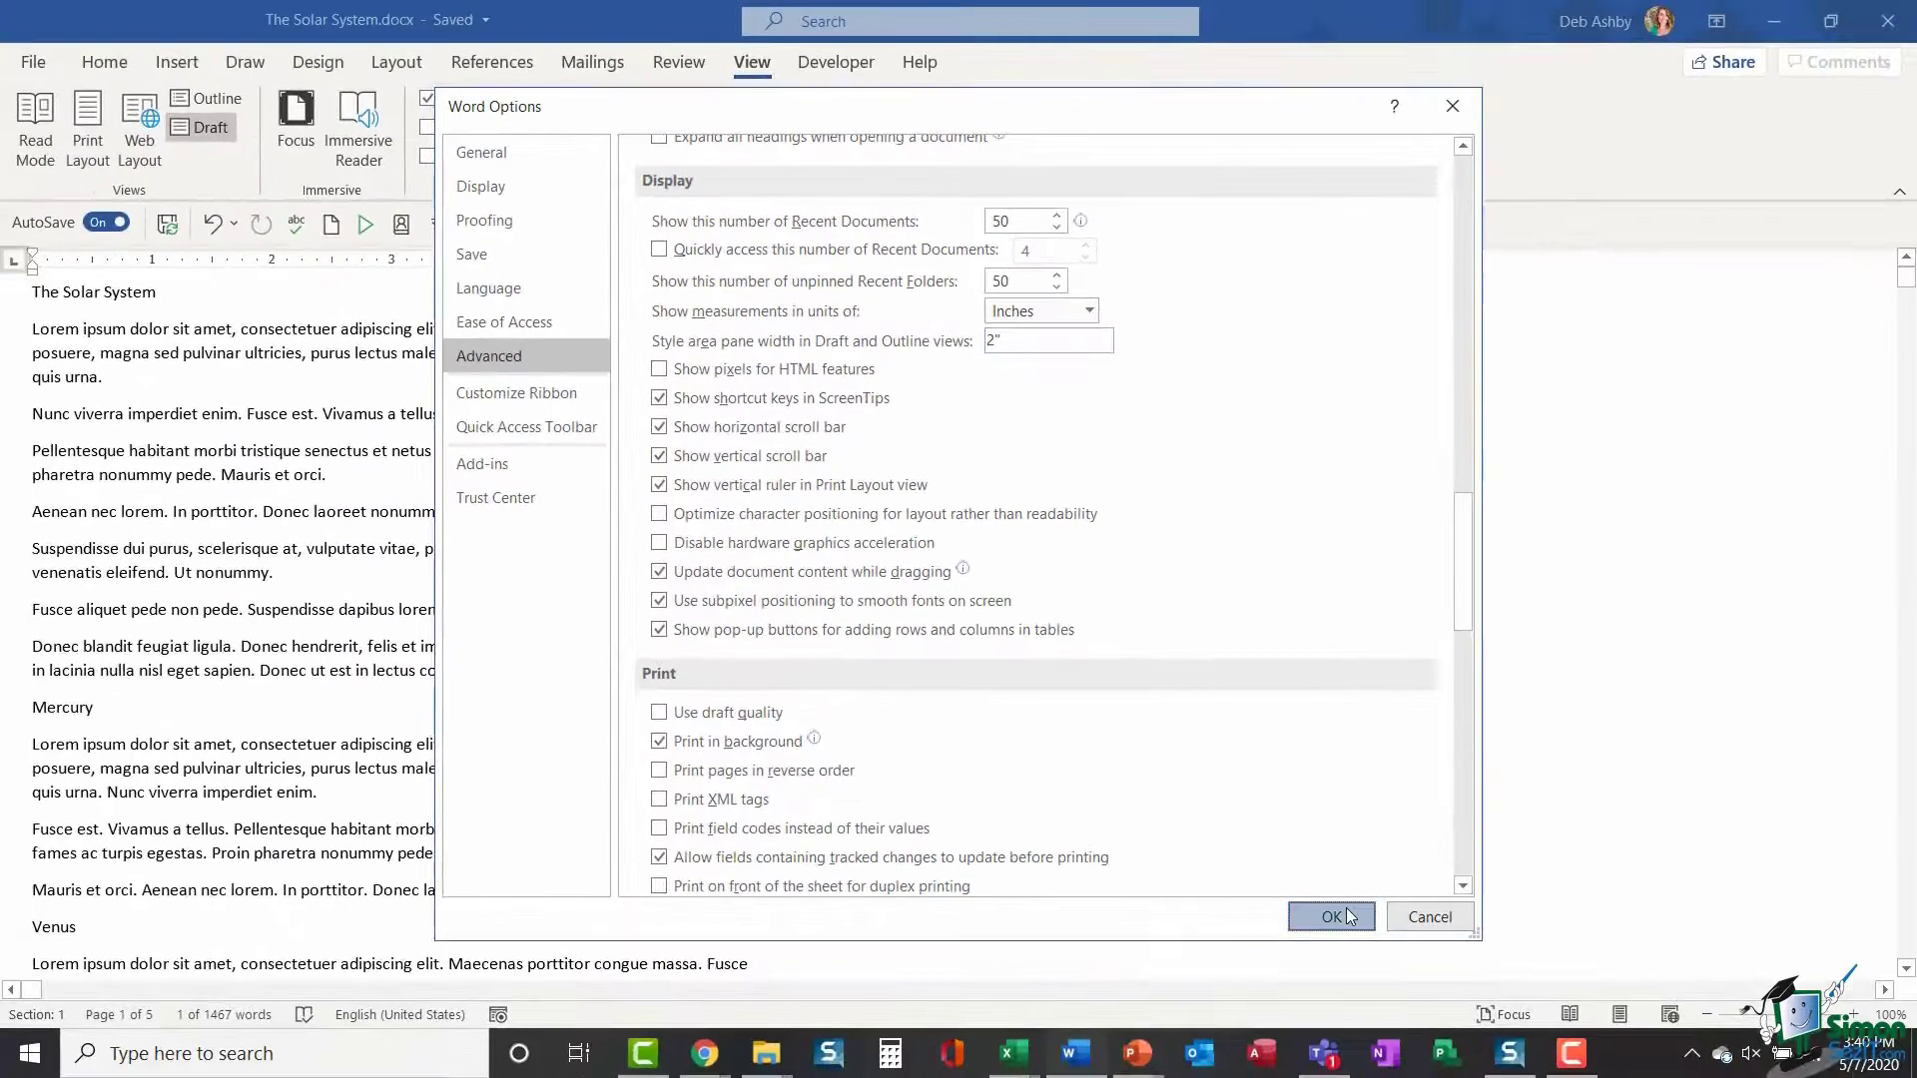
pyautogui.click(1338, 911)
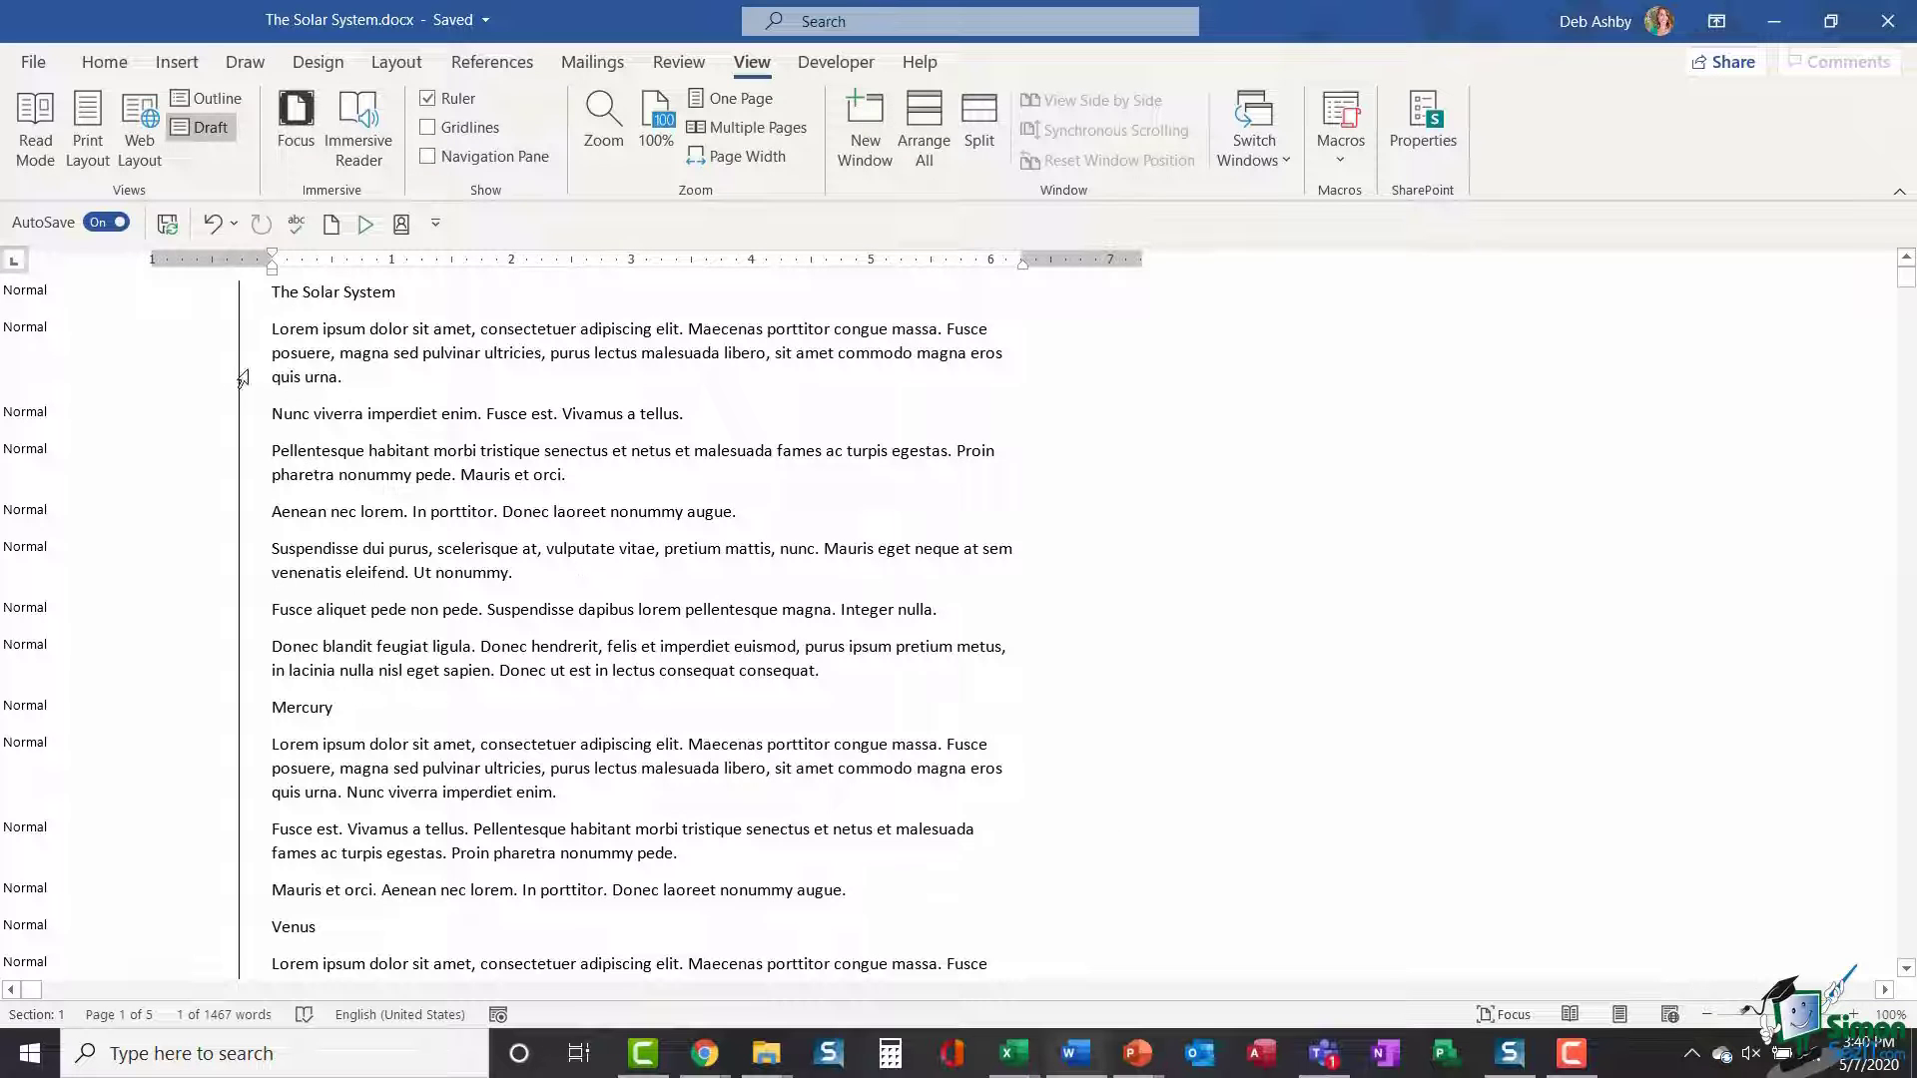
pyautogui.moveTo(237, 368); pyautogui.dragTo(128, 384)
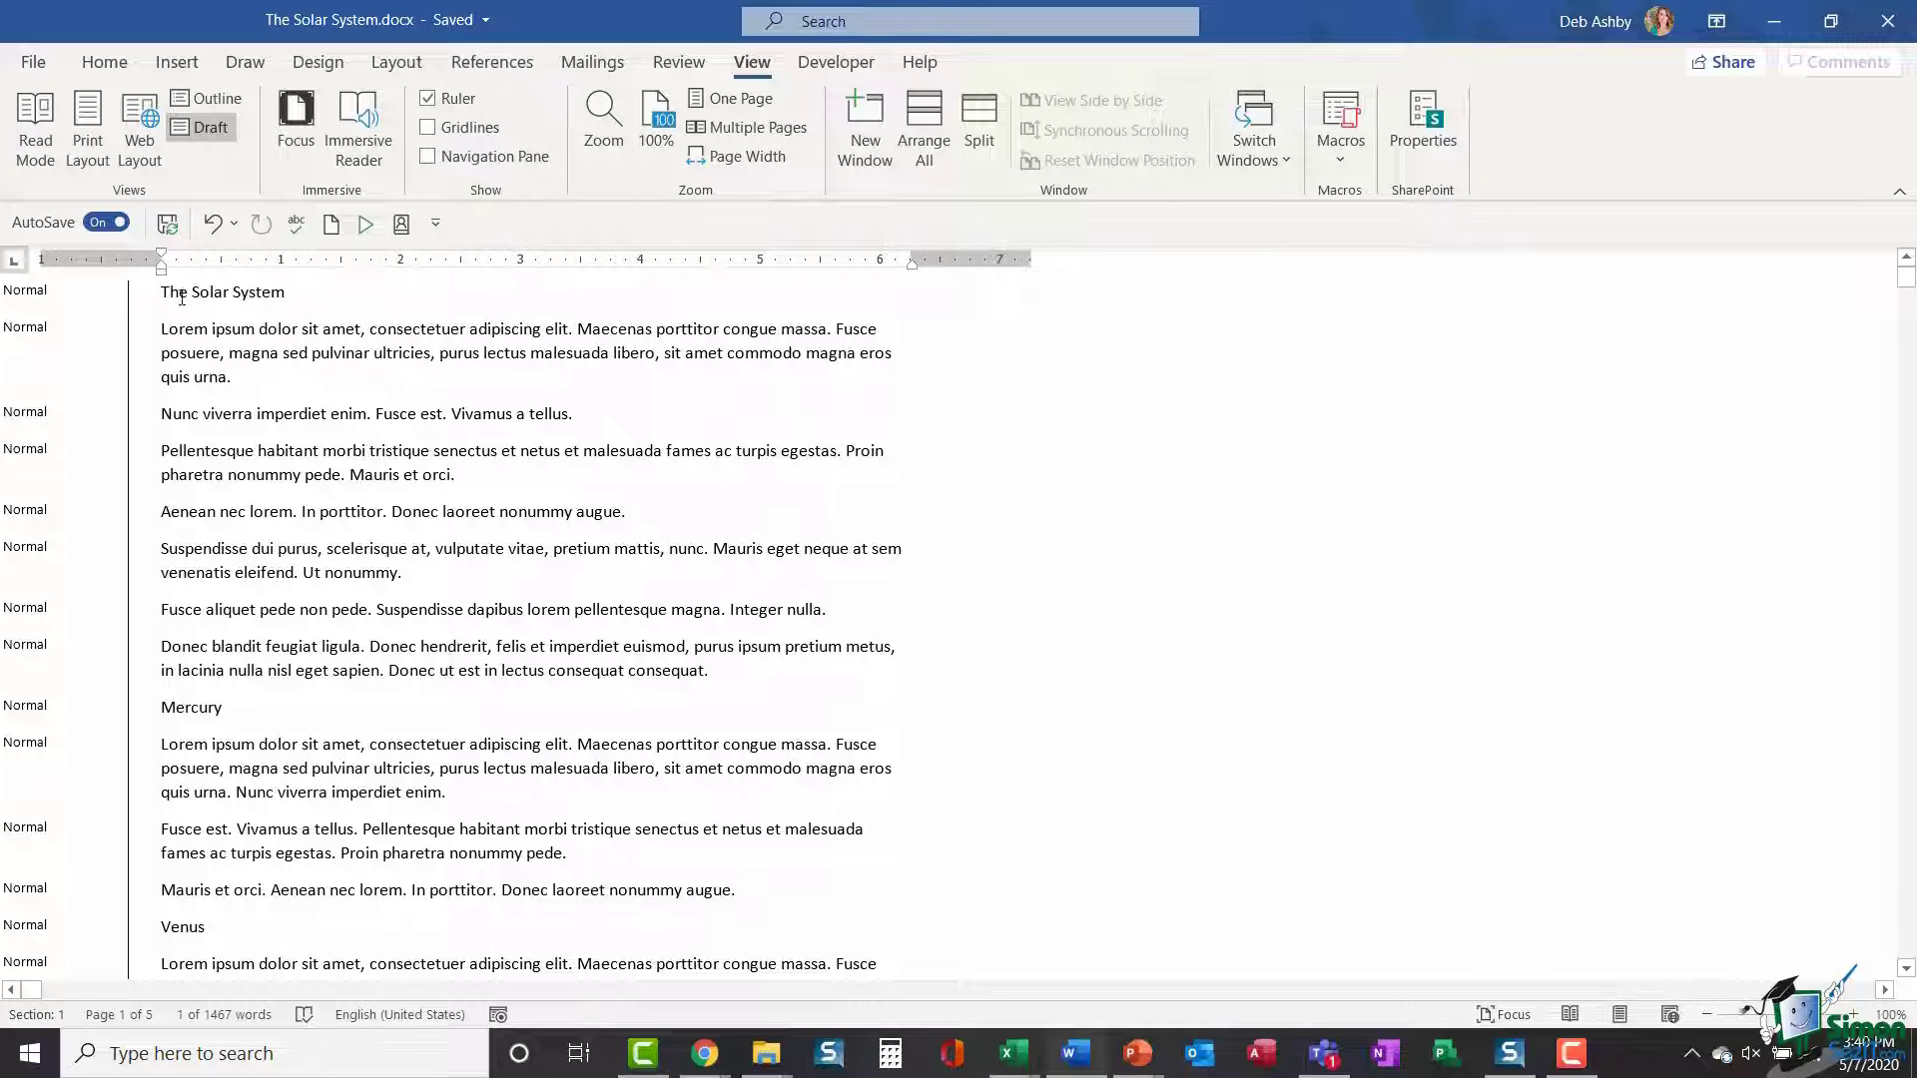
# Apply the Heading 1 style to the document title "The Solar System"
pyautogui.press('Right')
pyautogui.hotkey('ctrl', 'Home')
pyautogui.click(145, 299)
pyautogui.click(168, 299)
pyautogui.click(106, 63)
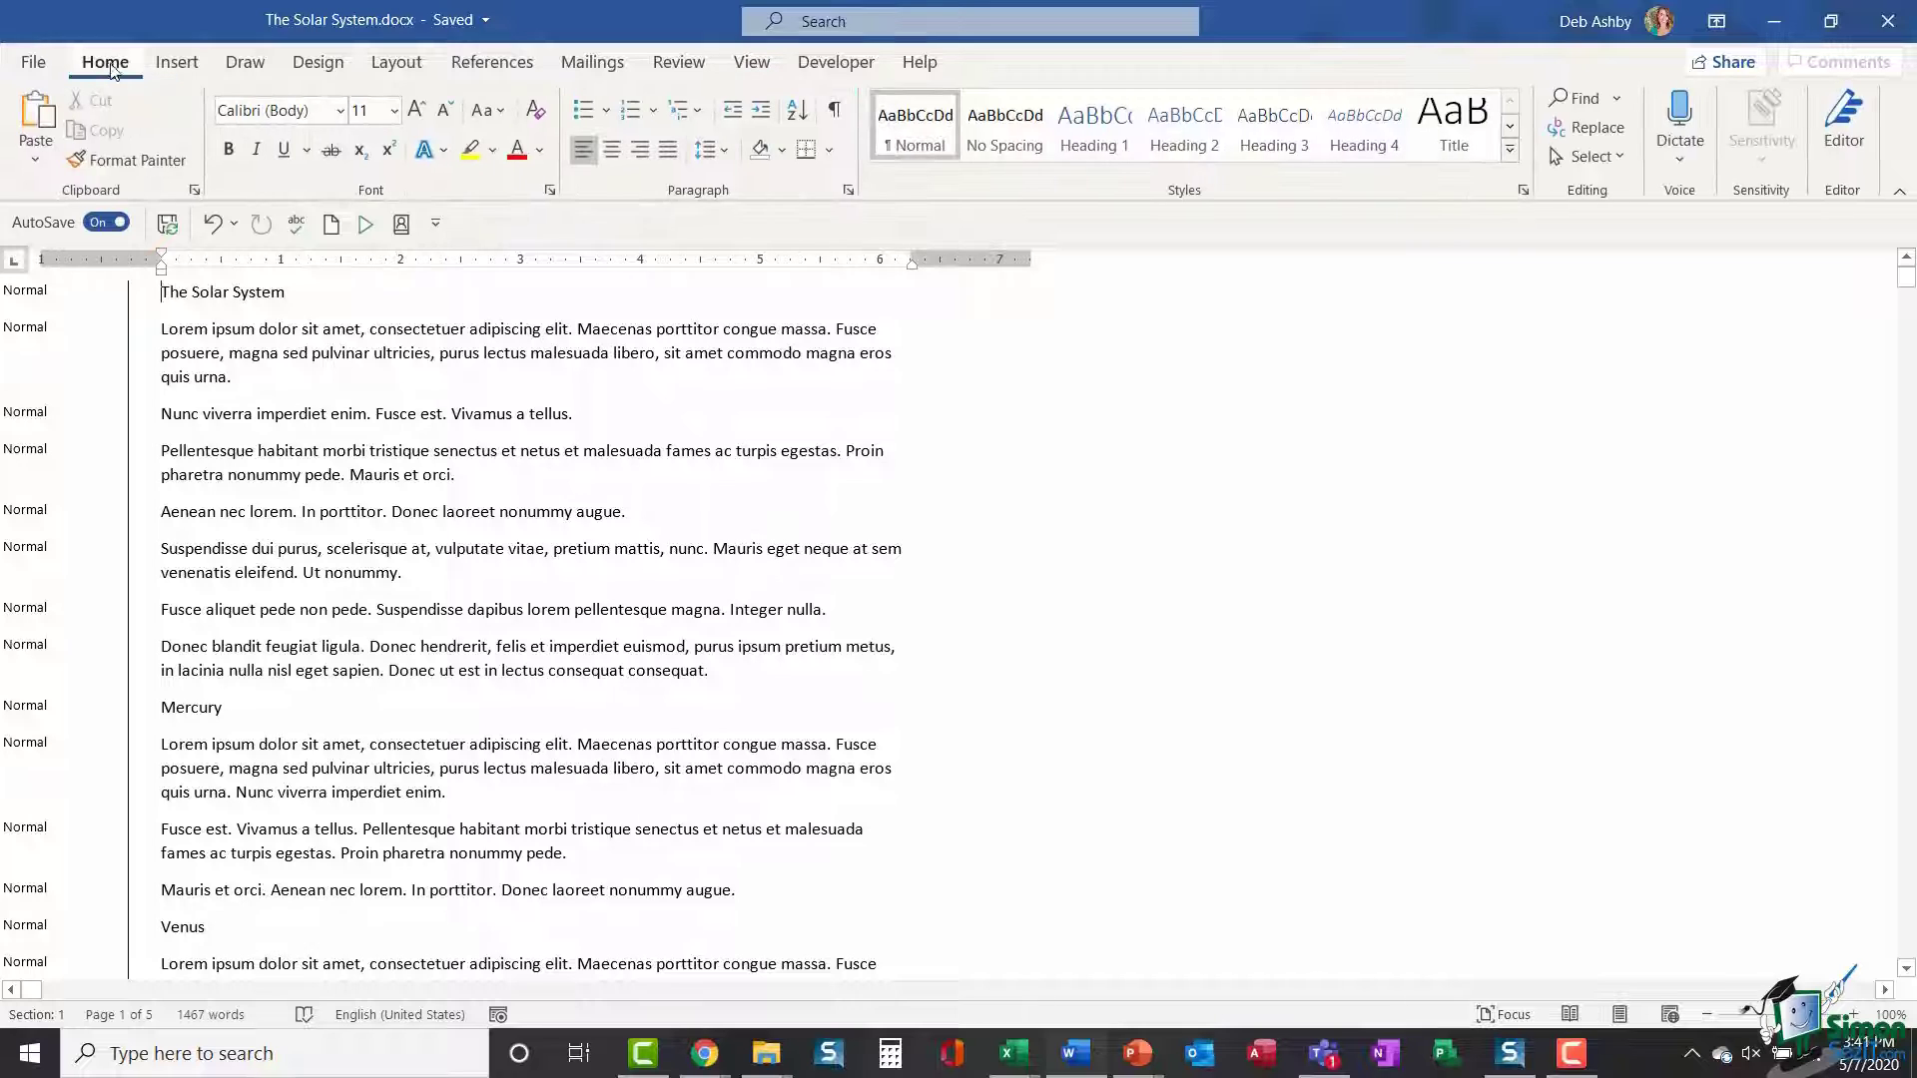
pyautogui.click(1111, 134)
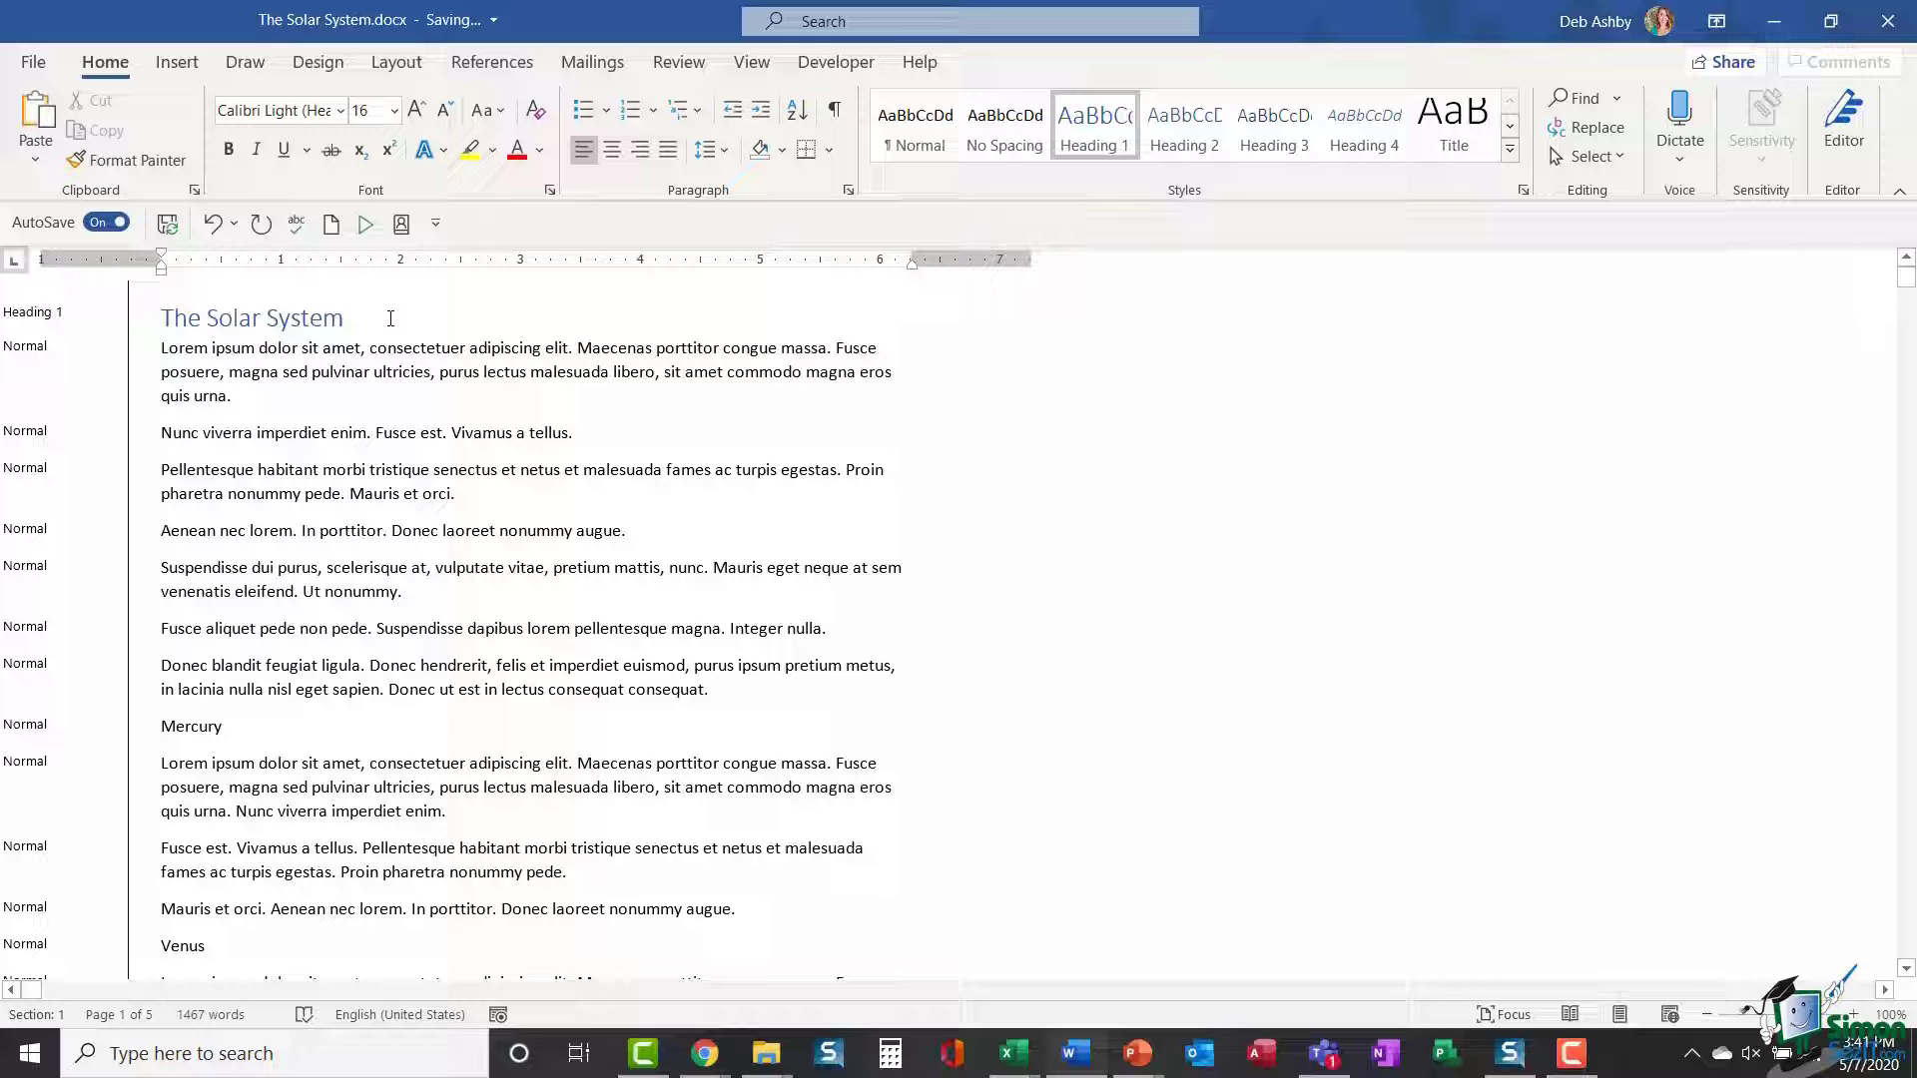
# Apply the Heading 2 style to the Mercury and Venus section titles
pyautogui.scroll(-4, 391, 318)
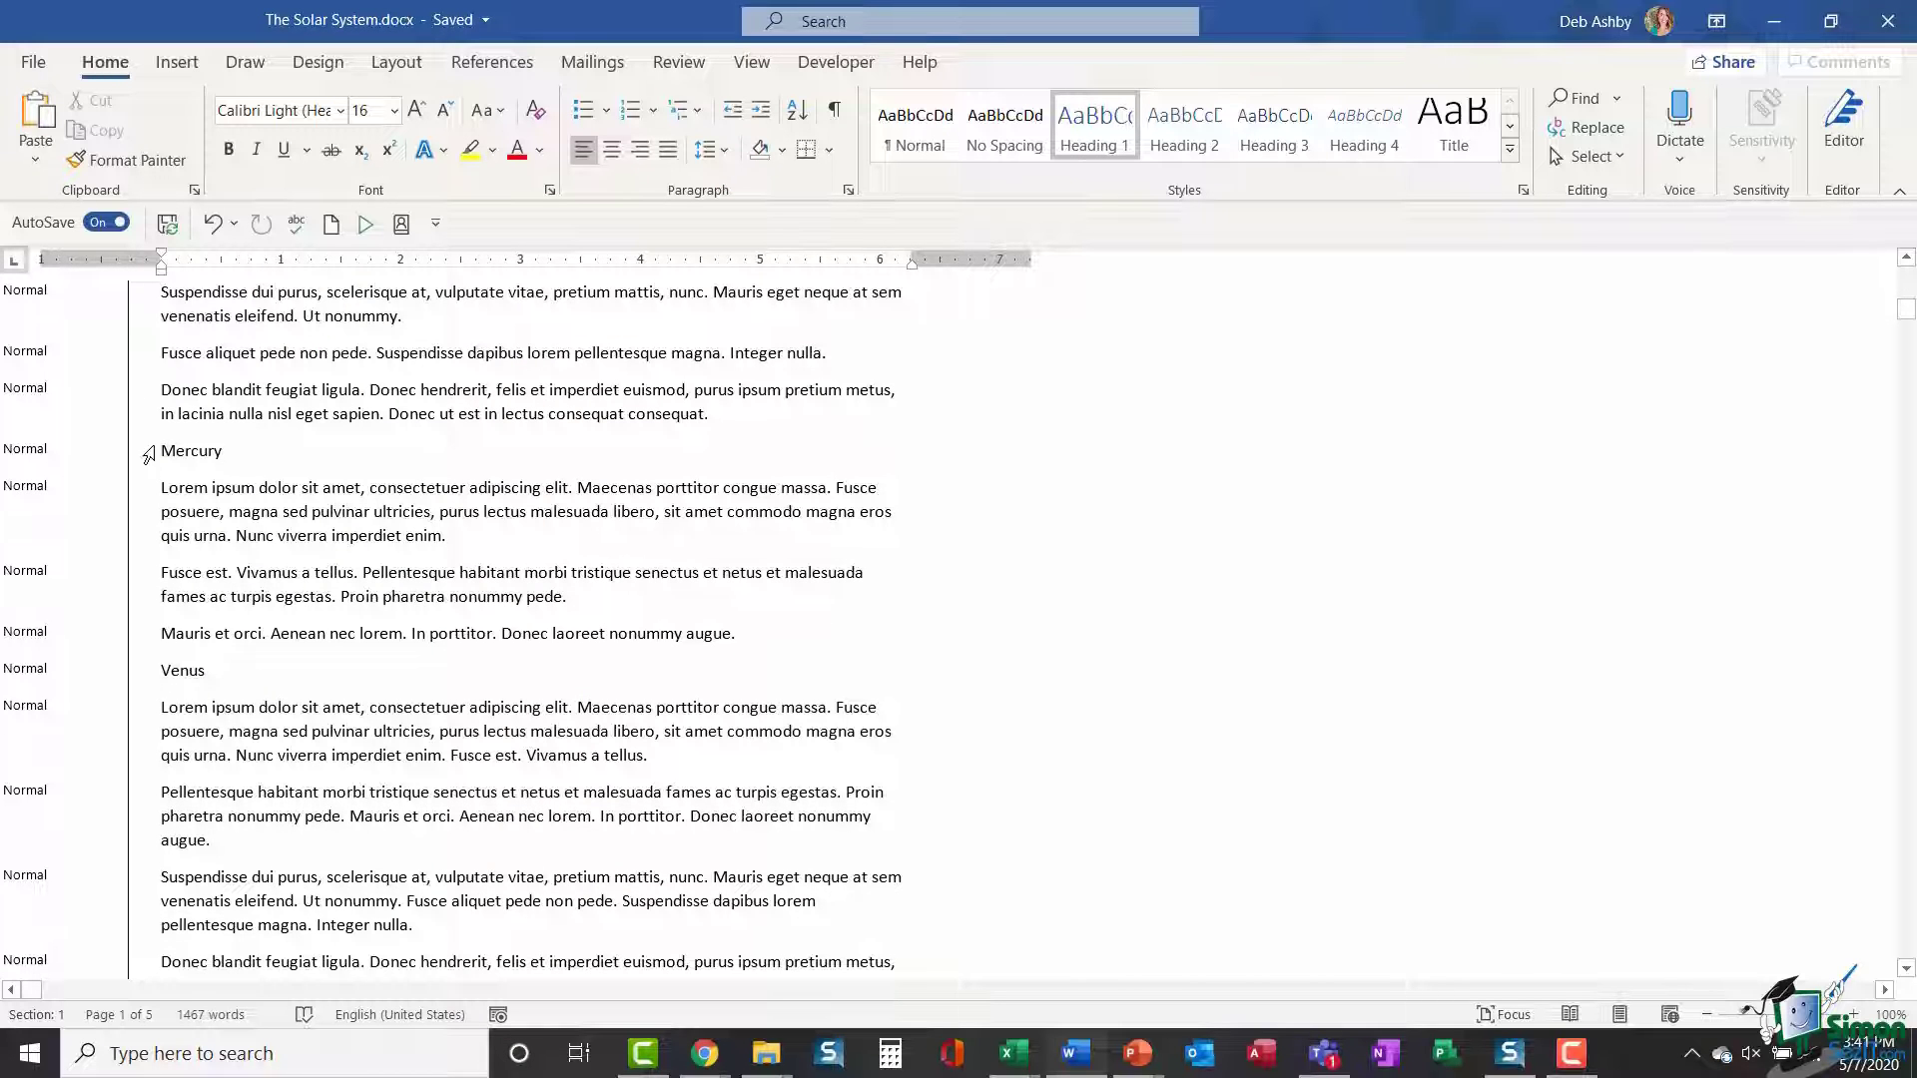
pyautogui.click(161, 453)
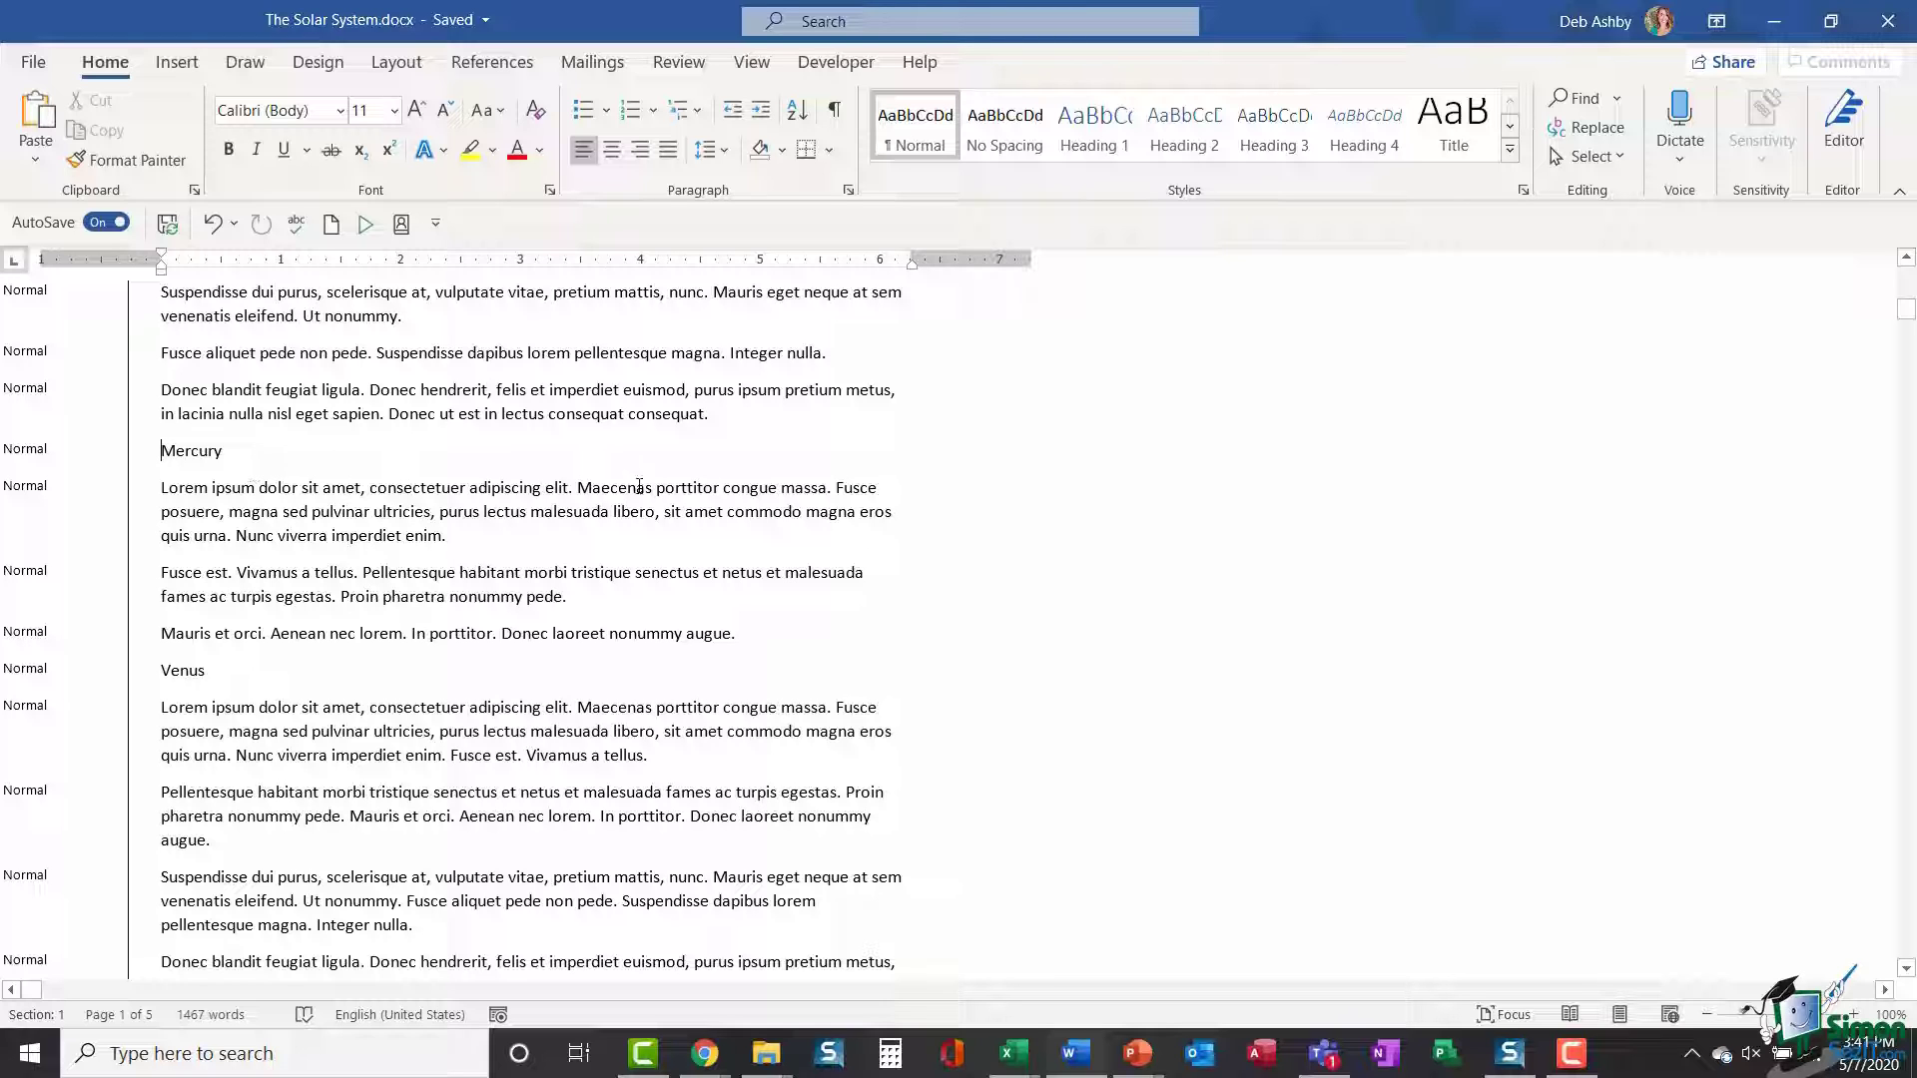
pyautogui.click(1182, 128)
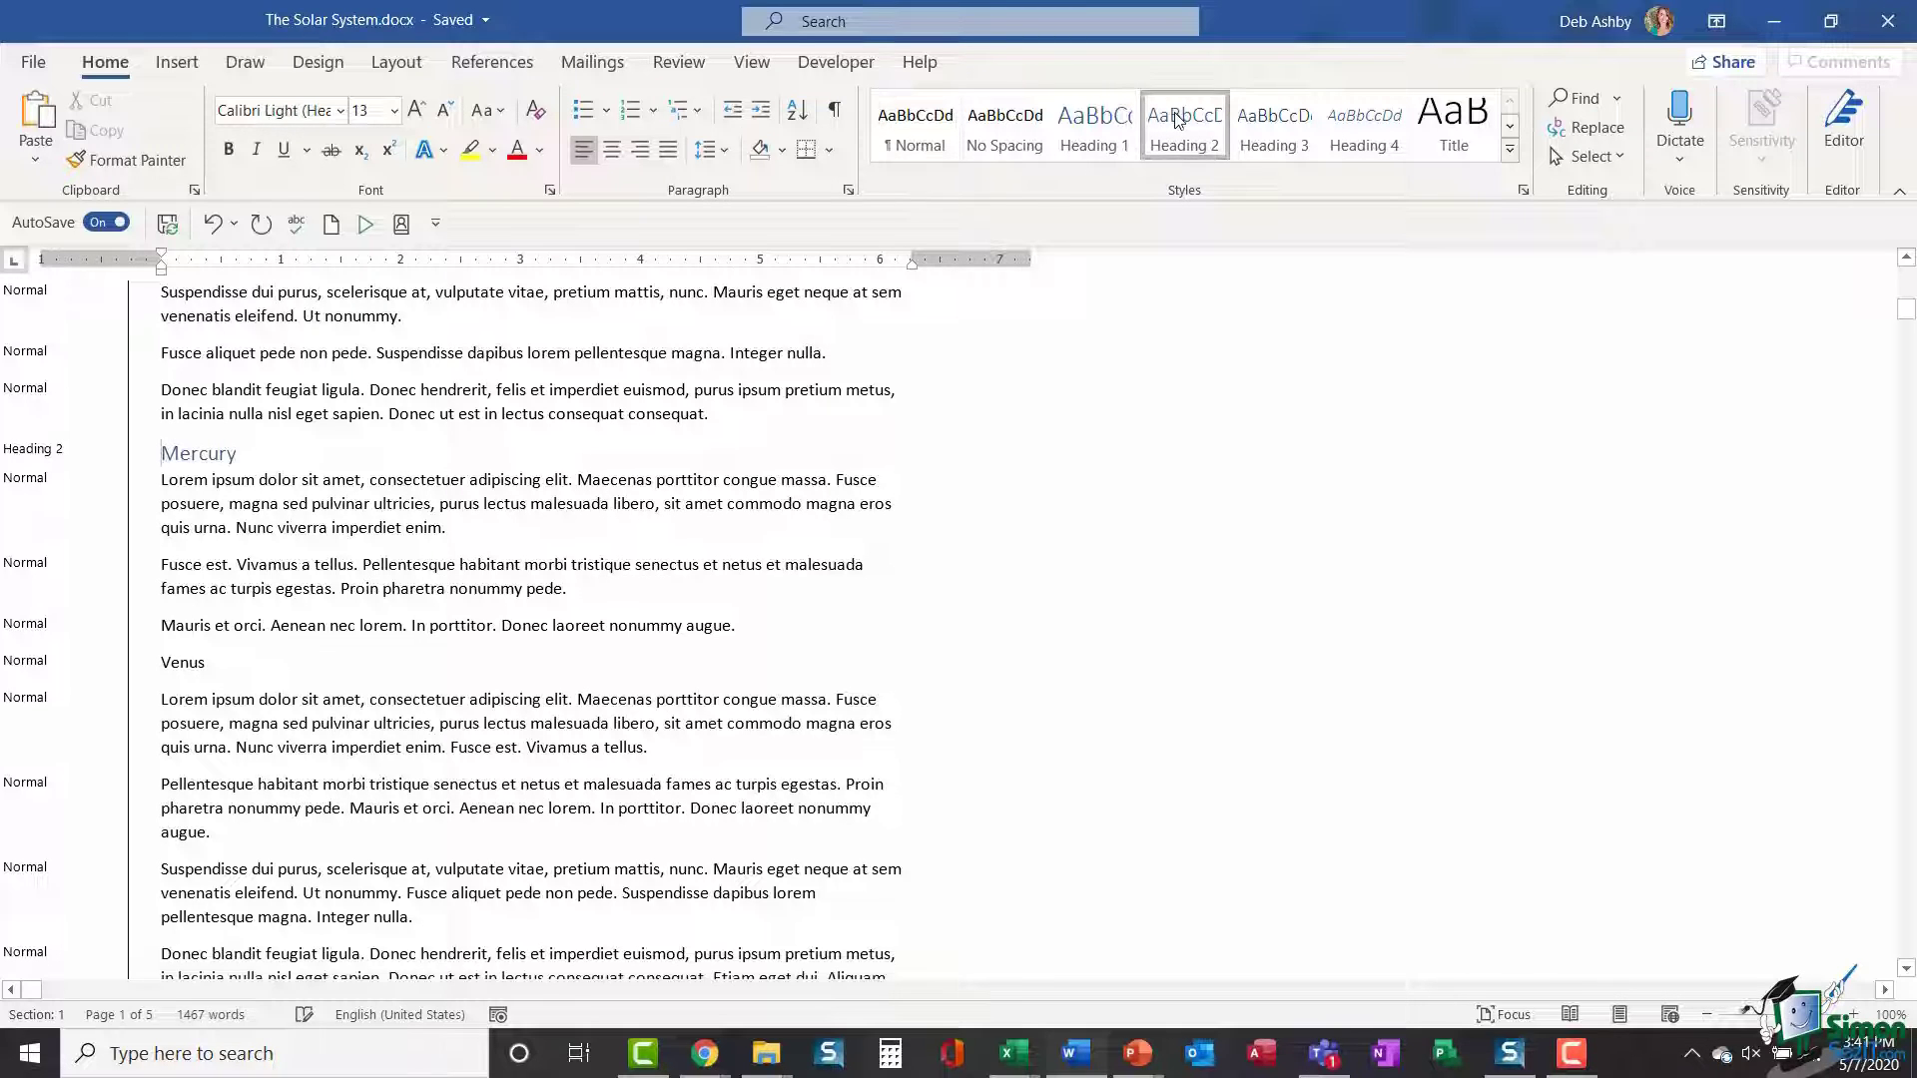
pyautogui.scroll(-2, 748, 540)
pyautogui.click(160, 541)
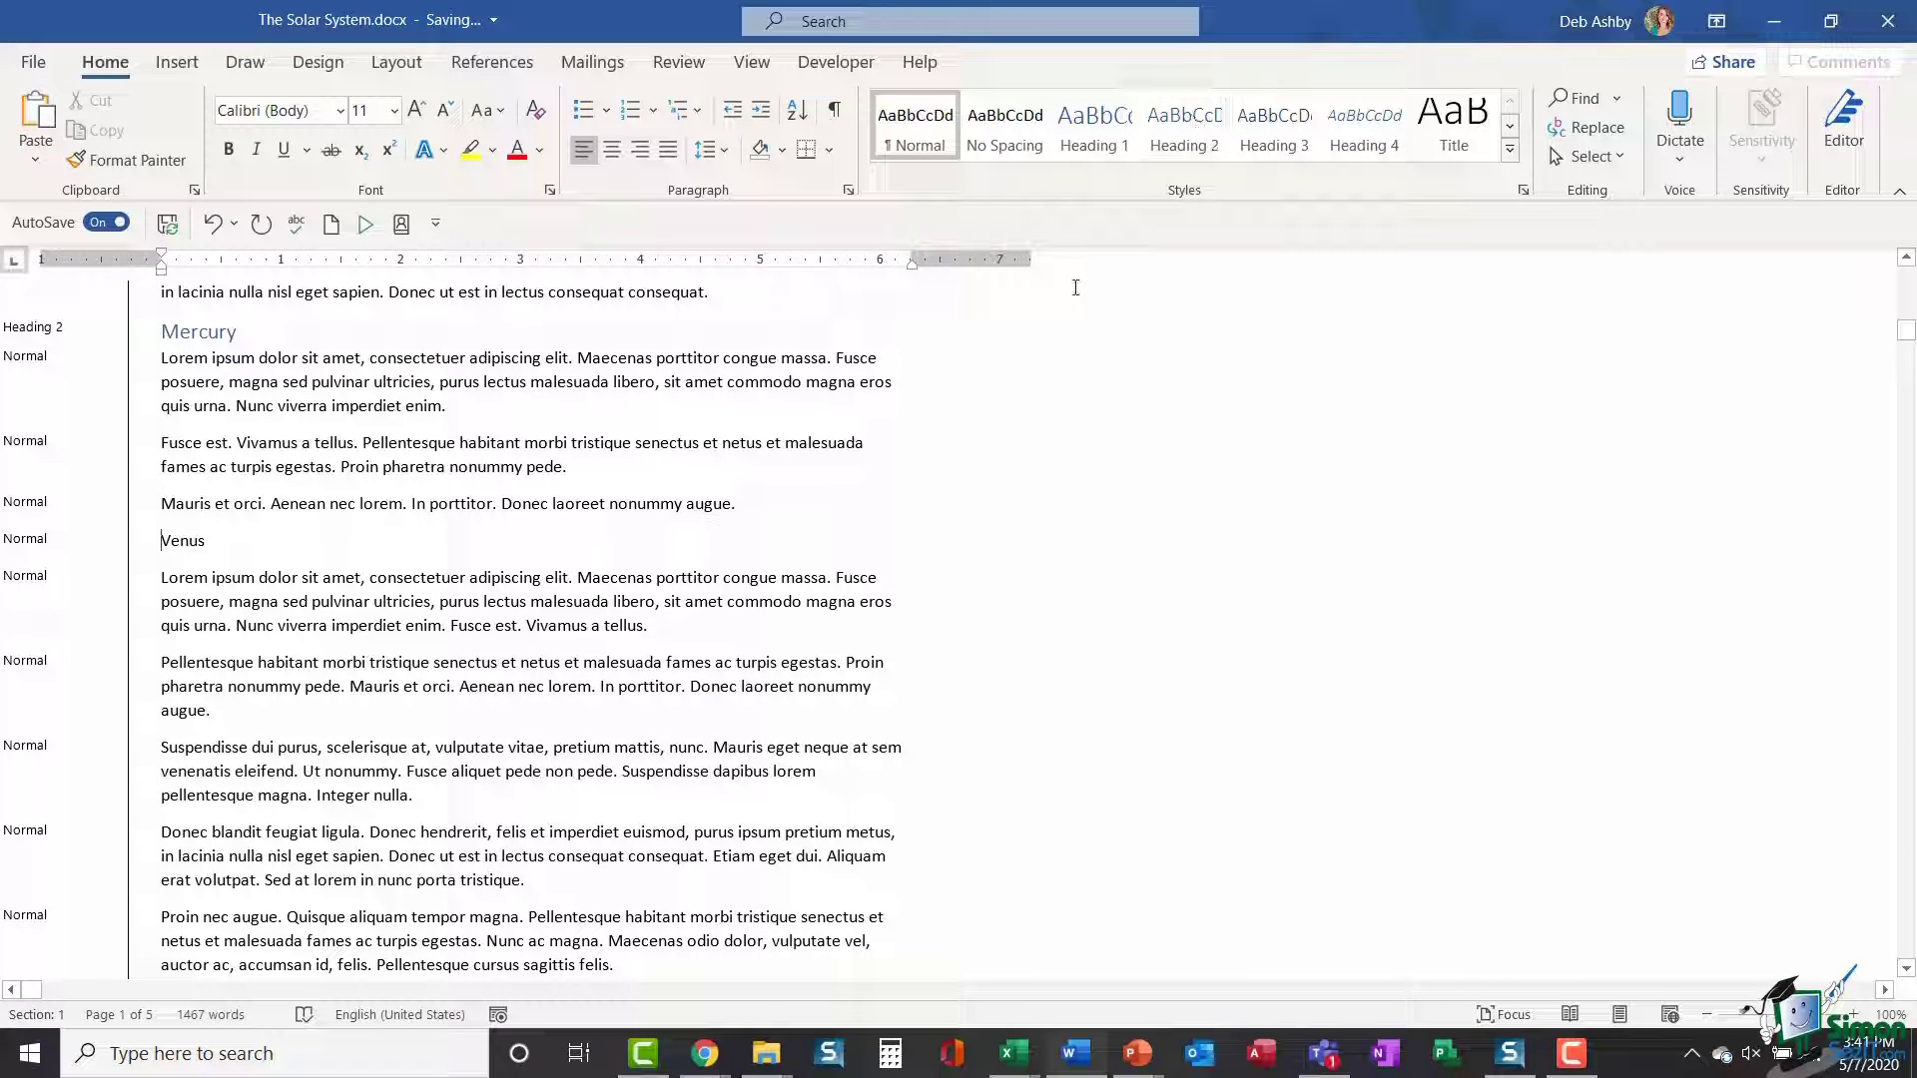
pyautogui.click(1185, 132)
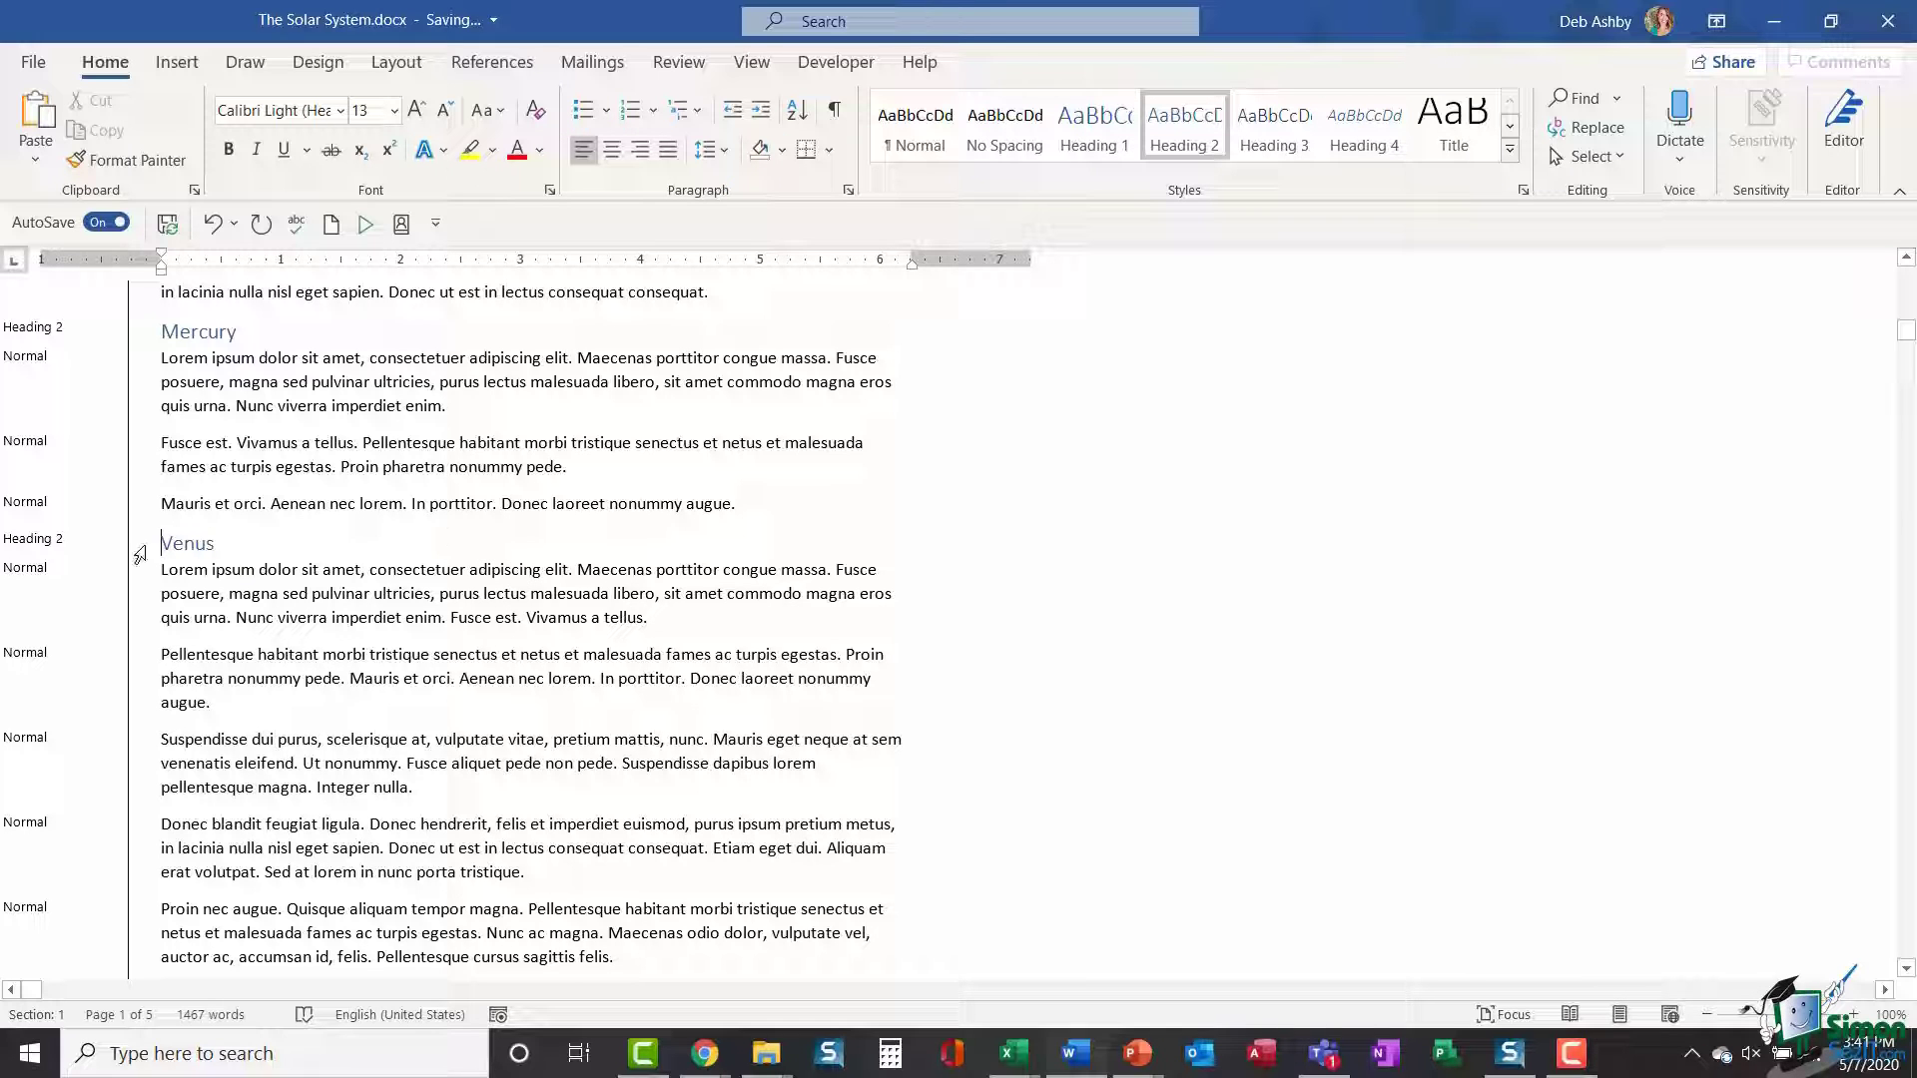
# Select the Mars and Earth section titles together as one multiple selection
pyautogui.scroll(-8, 416, 523)
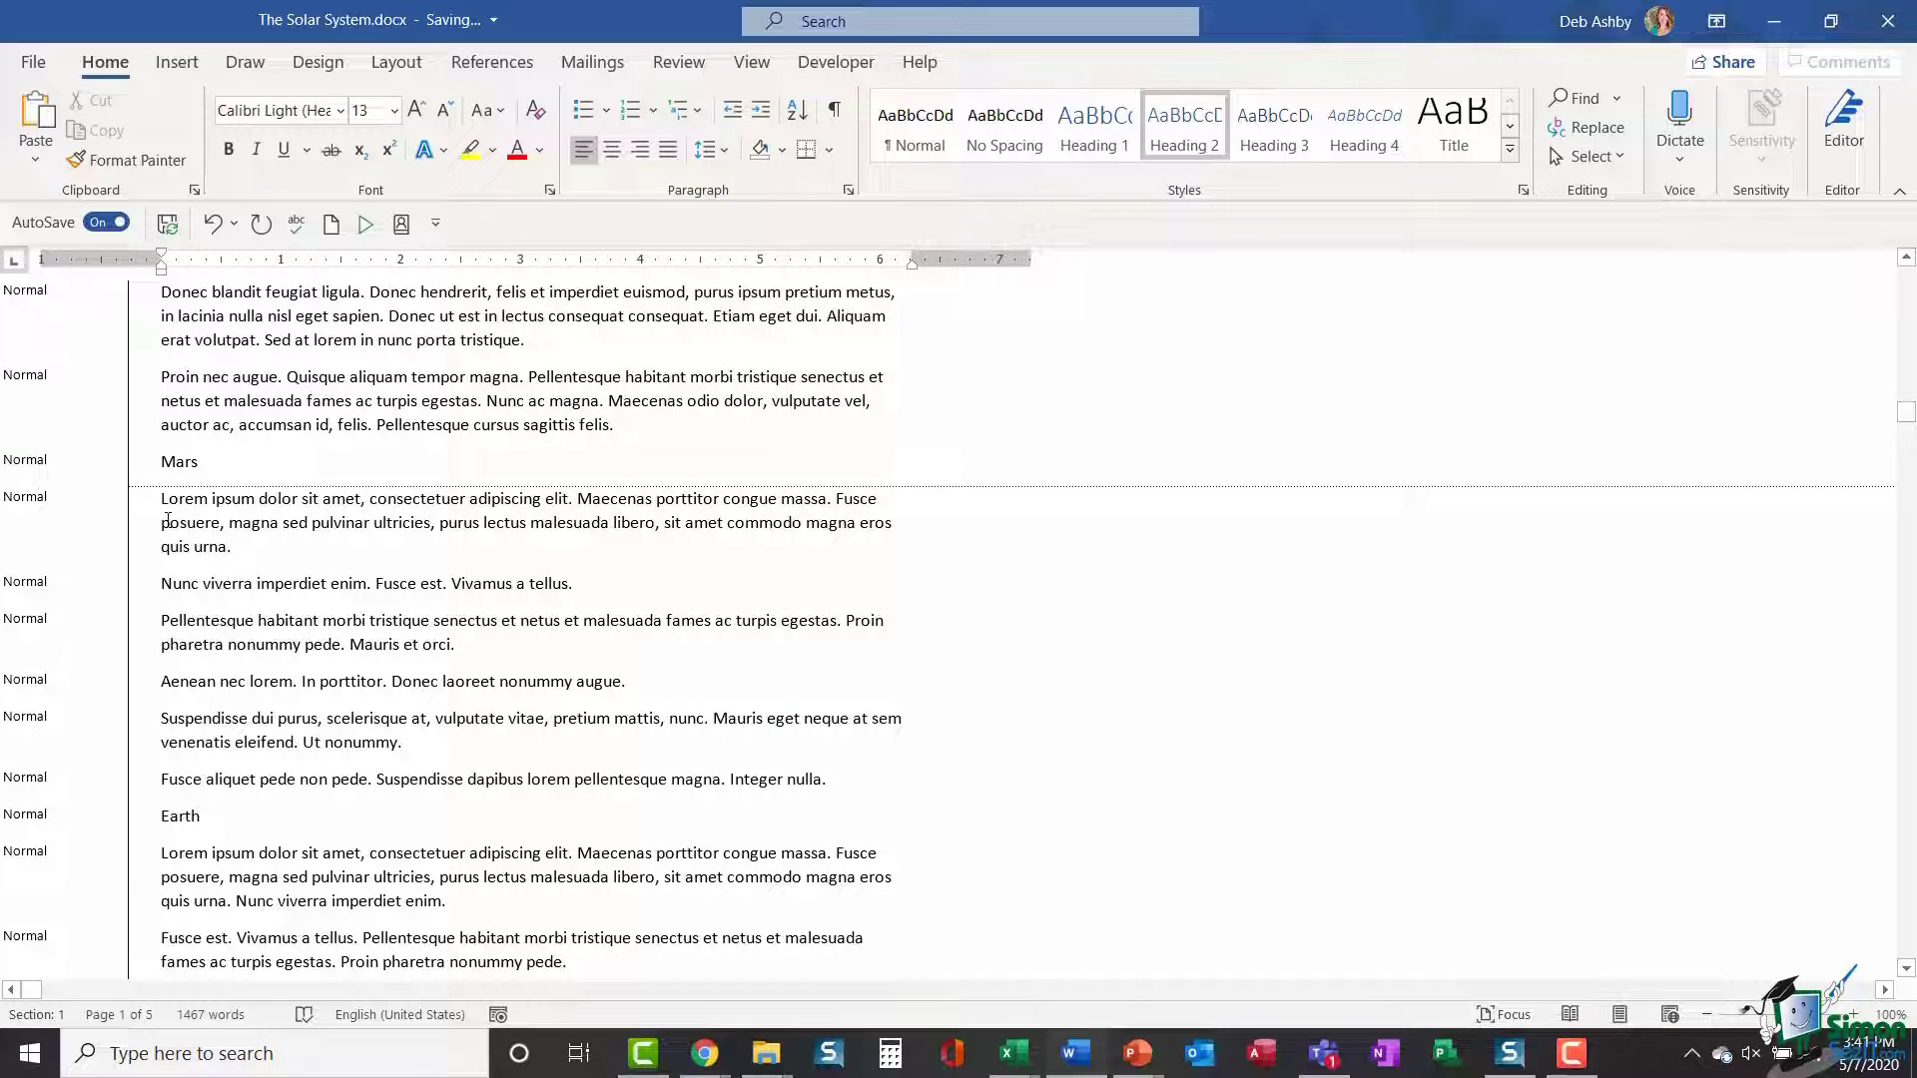
pyautogui.click(140, 469)
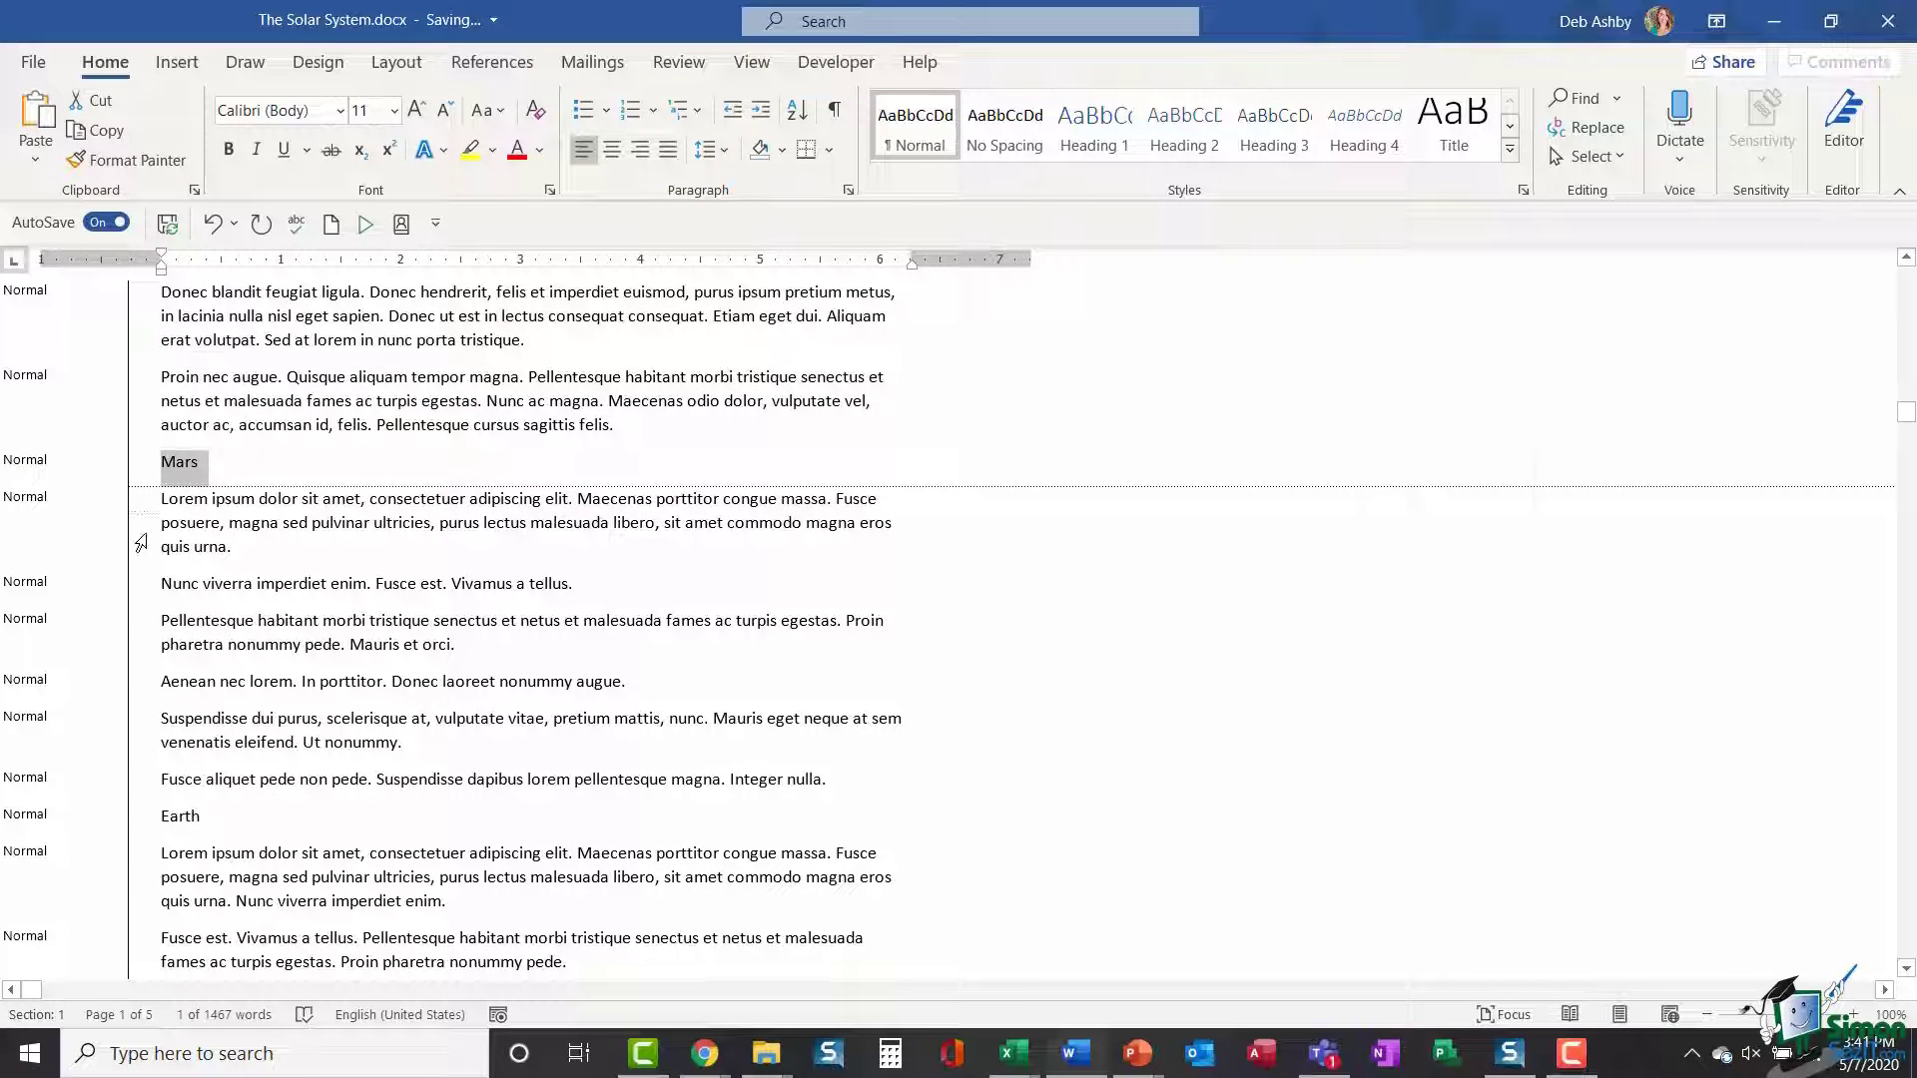
pyautogui.press('ctrl')
pyautogui.keyDown('ctrl'); pyautogui.click(145, 828); pyautogui.keyUp('ctrl')
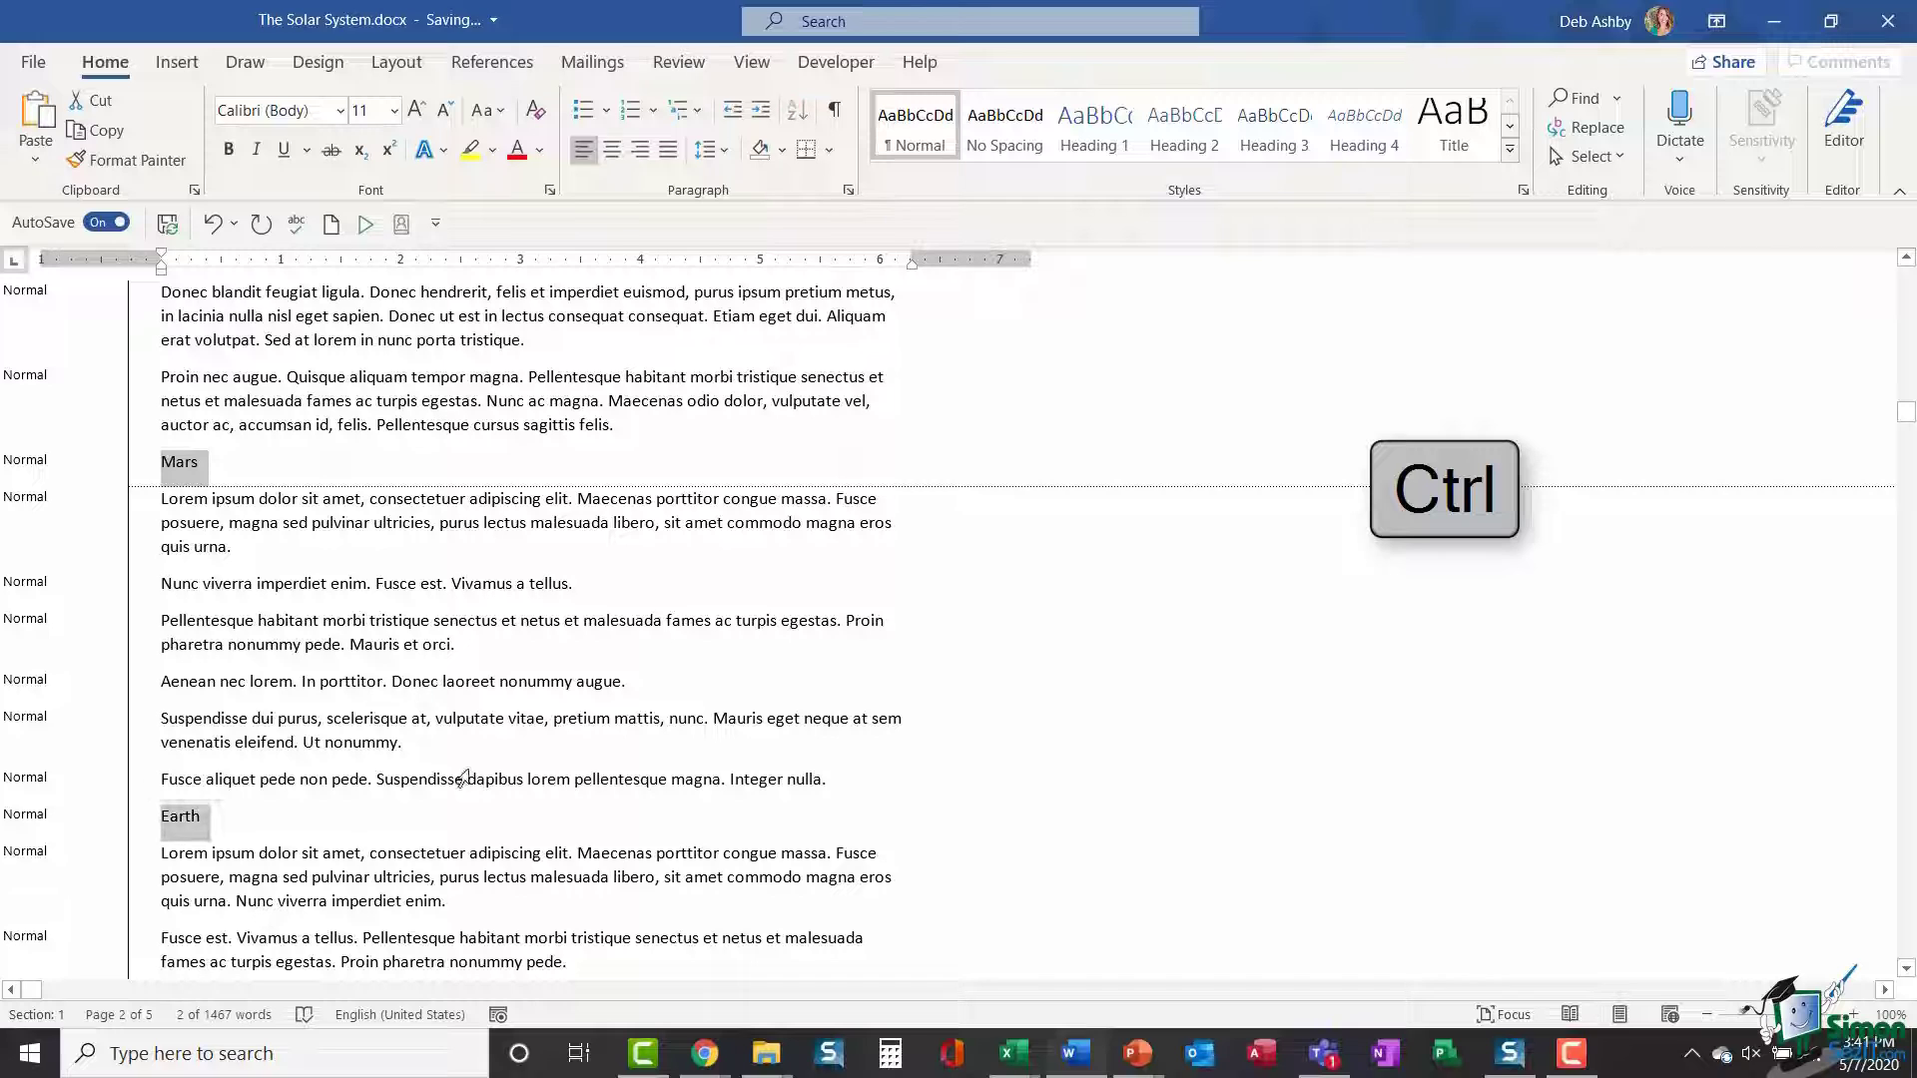
# Add the Jupiter and Saturn section titles to the multiple selection, skipping the continent titles
pyautogui.scroll(-1, 556, 637)
pyautogui.scroll(-5, 556, 637)
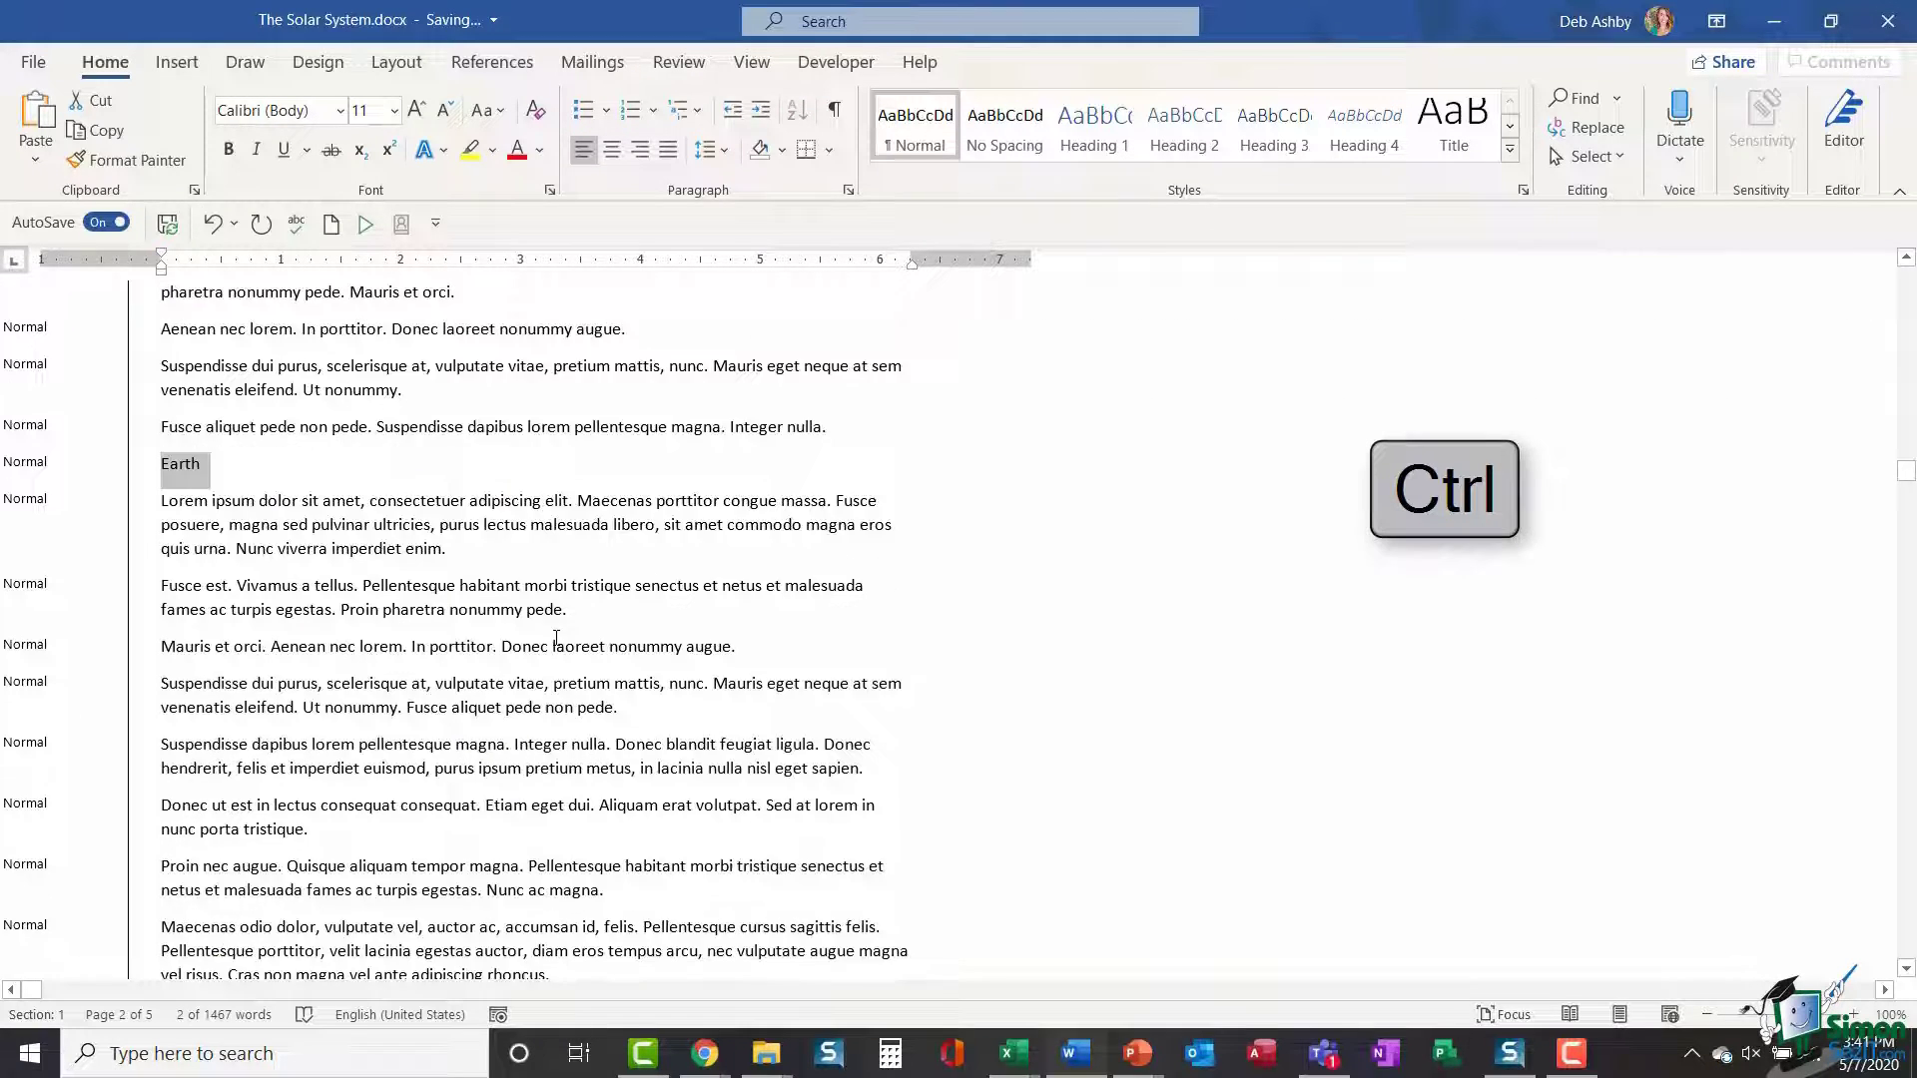
pyautogui.scroll(-4, 556, 637)
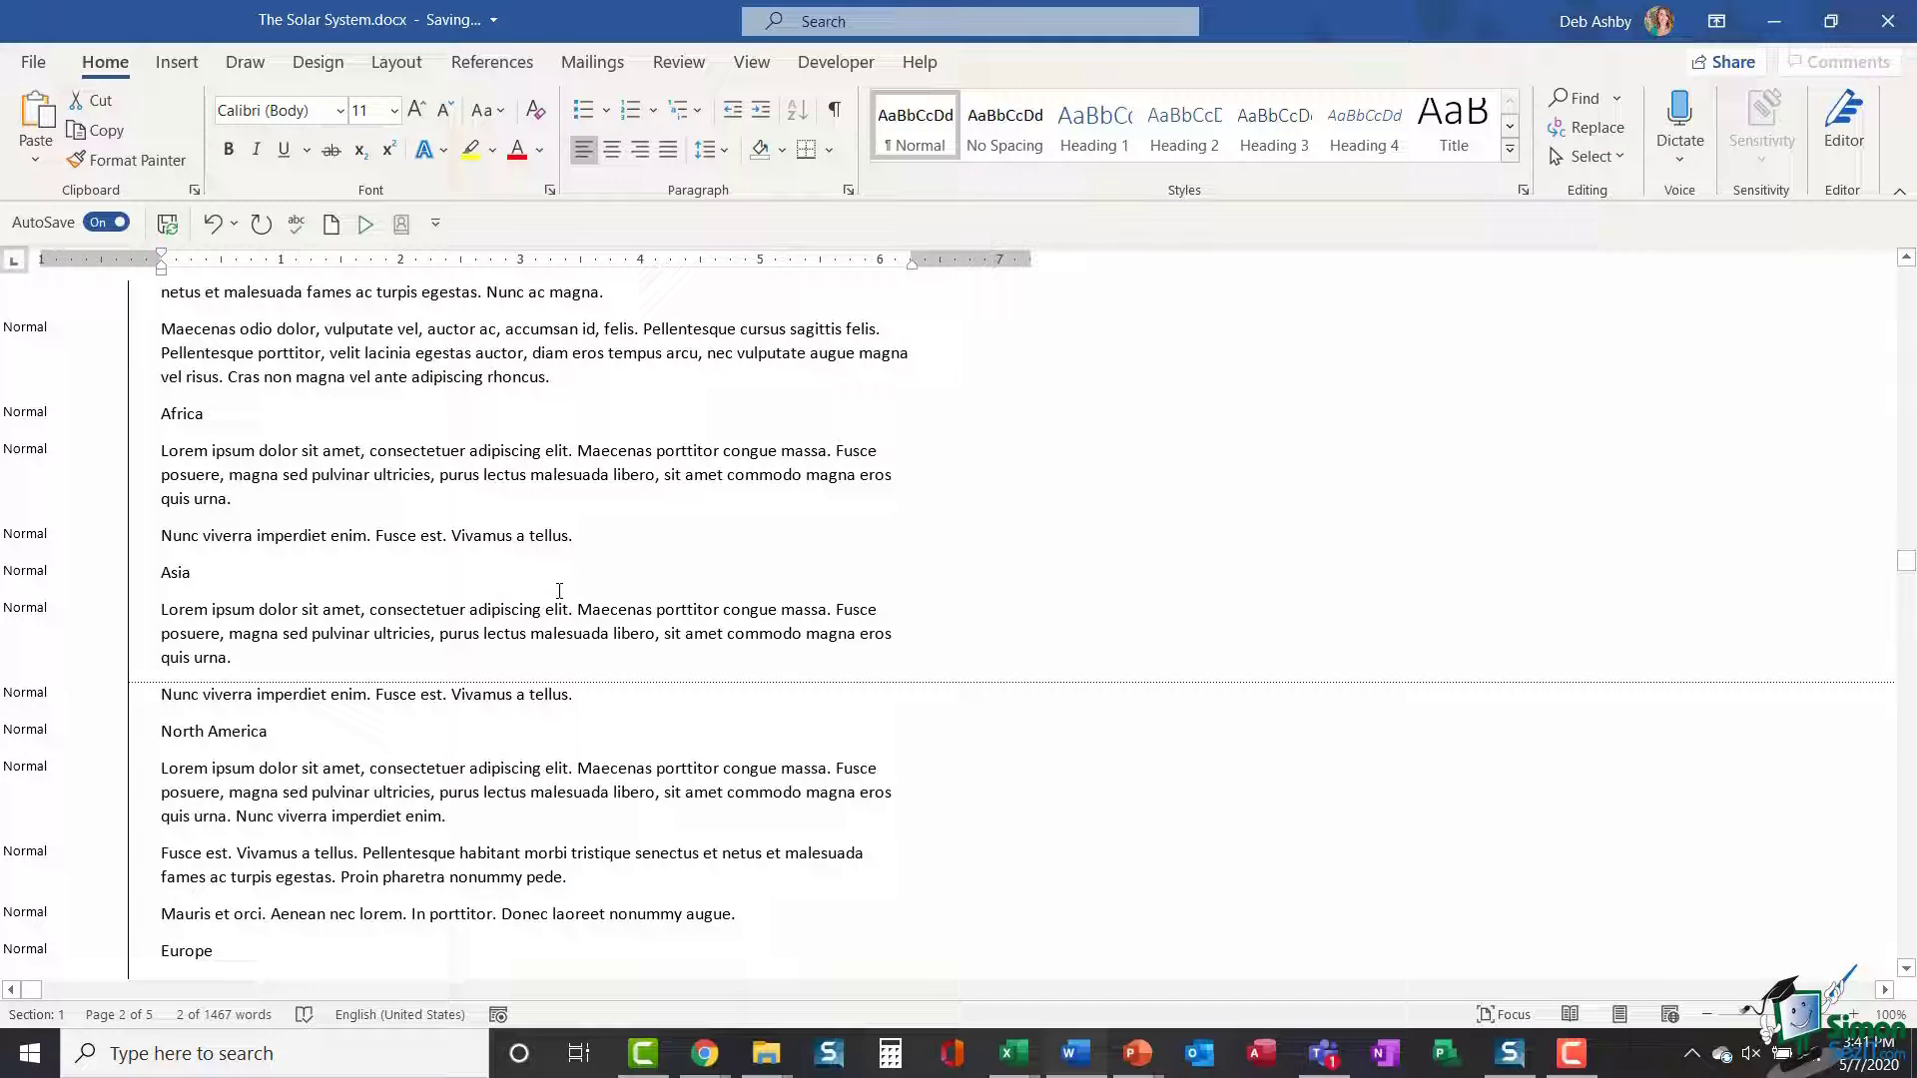
pyautogui.scroll(-4, 556, 594)
pyautogui.scroll(-6, 559, 591)
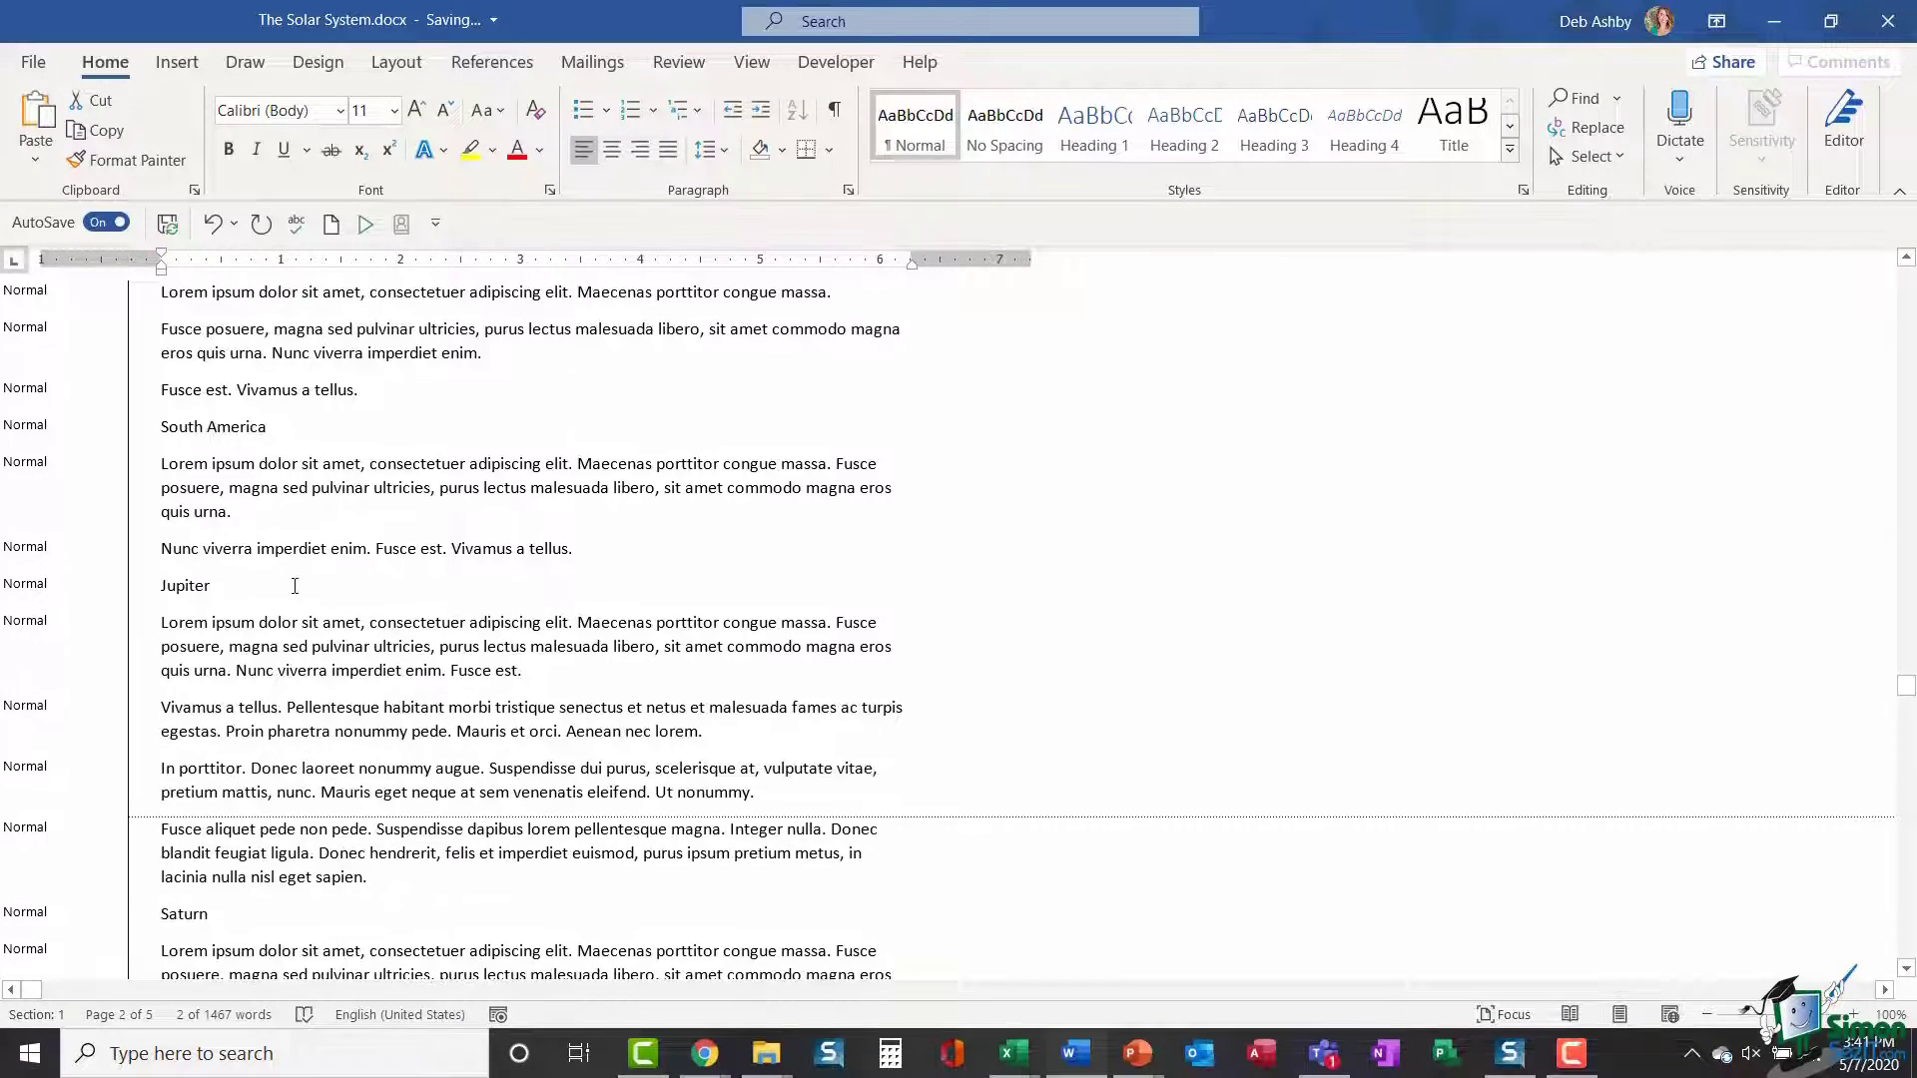
pyautogui.click(137, 597)
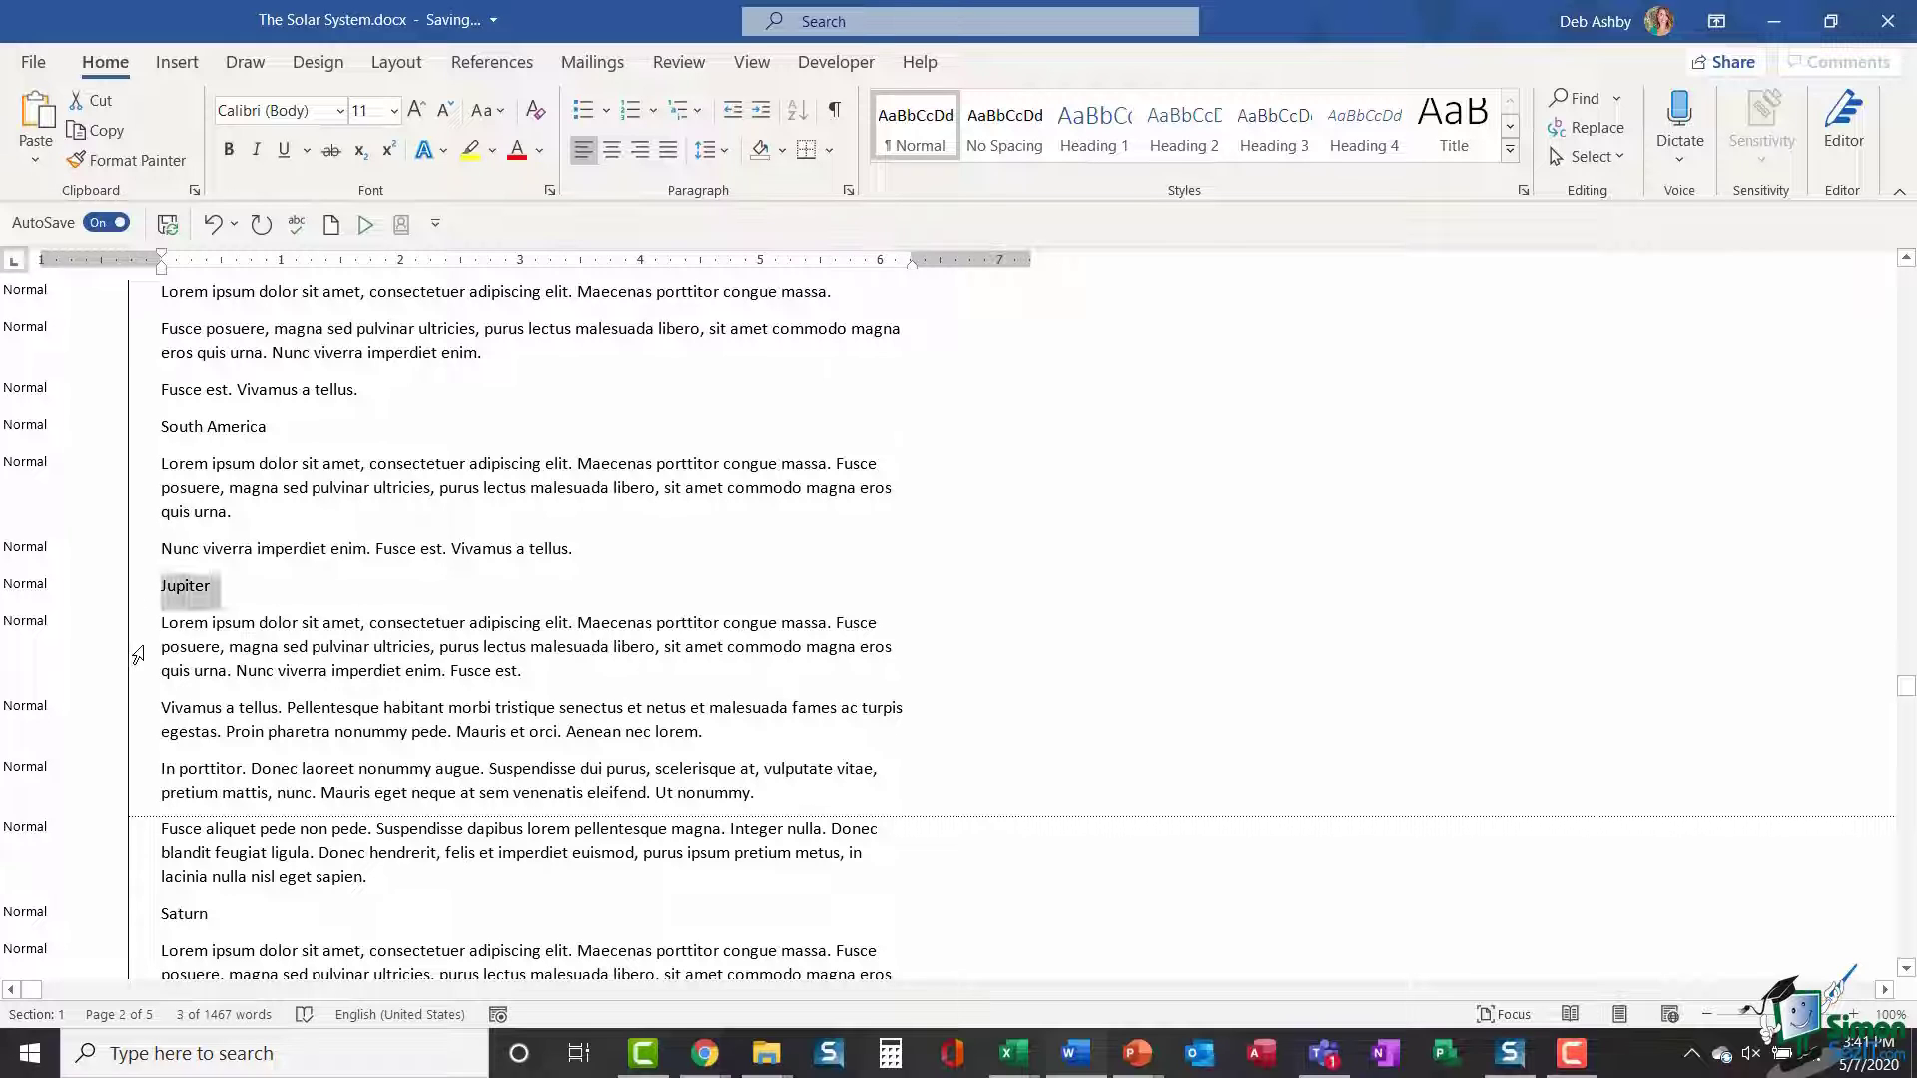
pyautogui.keyDown('ctrl'); pyautogui.click(139, 913); pyautogui.keyUp('ctrl')
# Add the Uranus, Neptune and Pluto titles to the multiple selection and apply the Heading 2 style to all selected planet titles
pyautogui.scroll(-4, 491, 721)
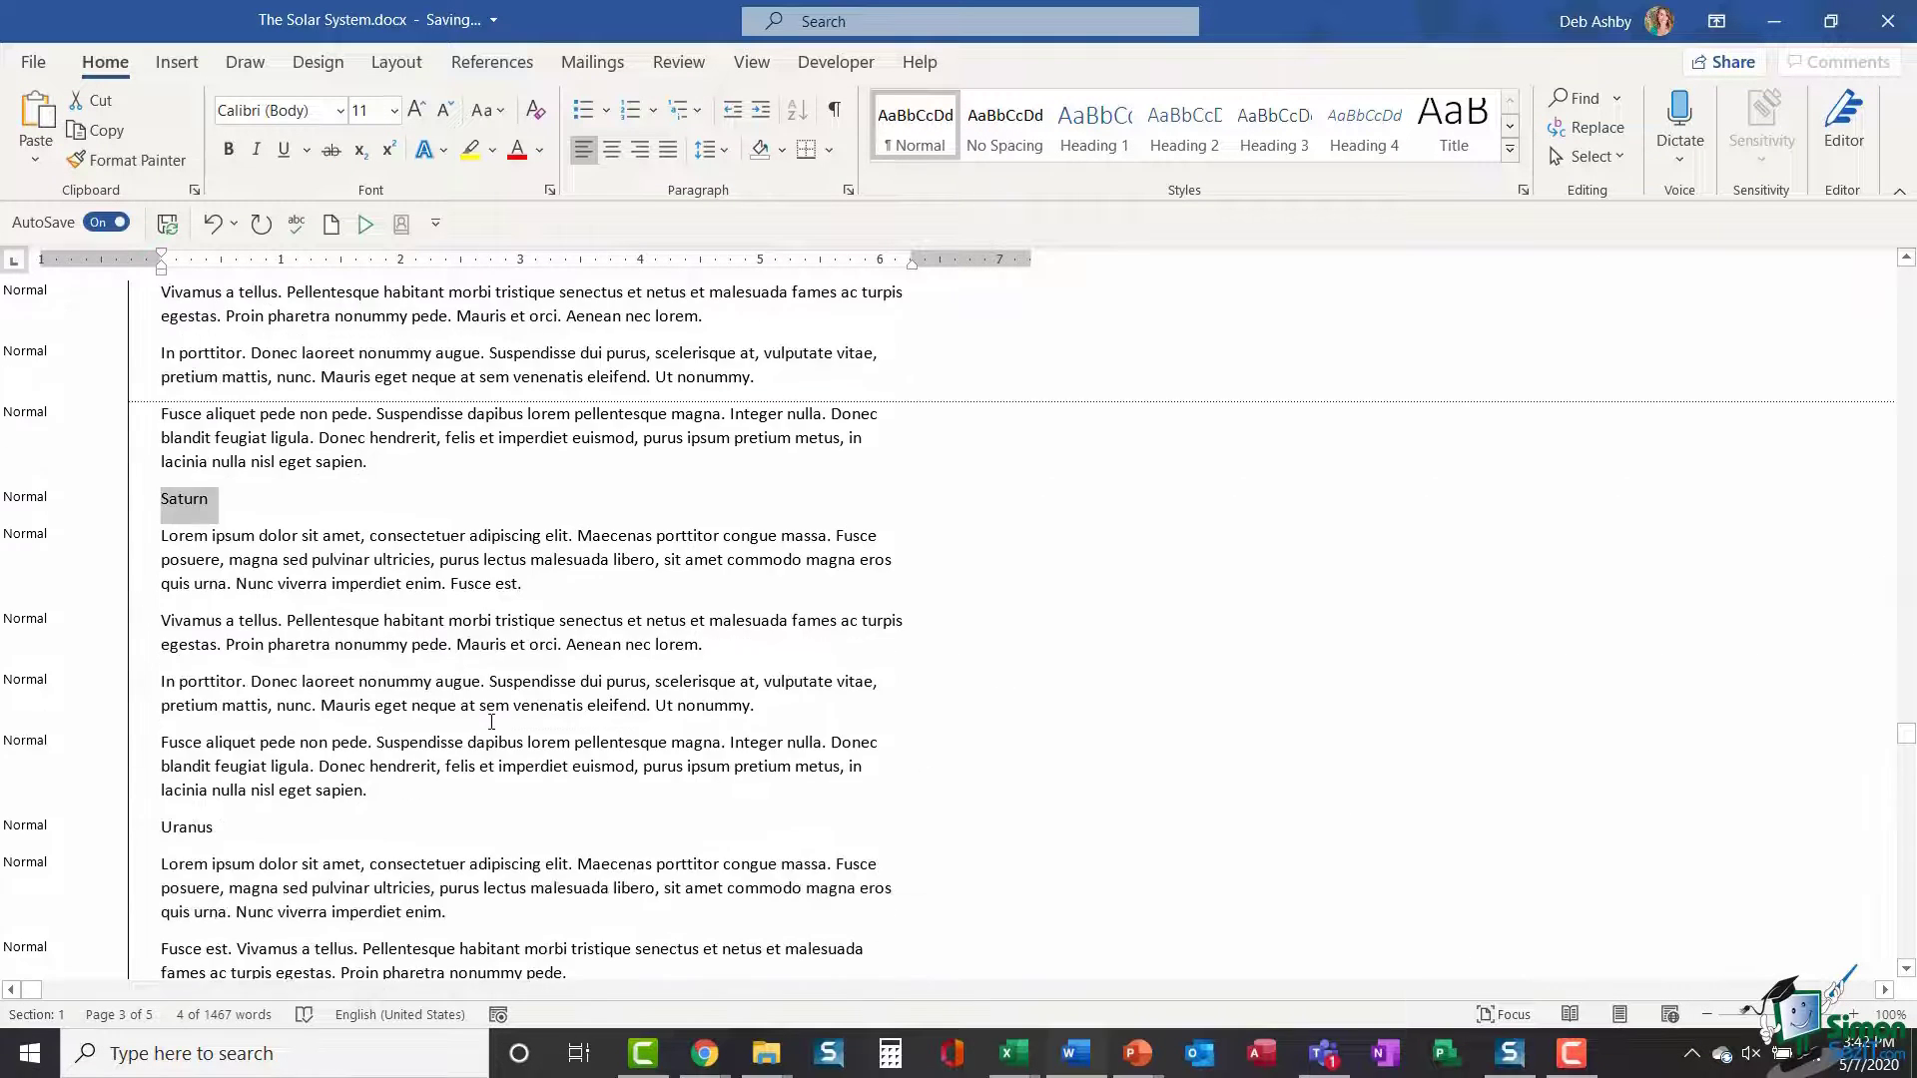
pyautogui.scroll(-3, 491, 721)
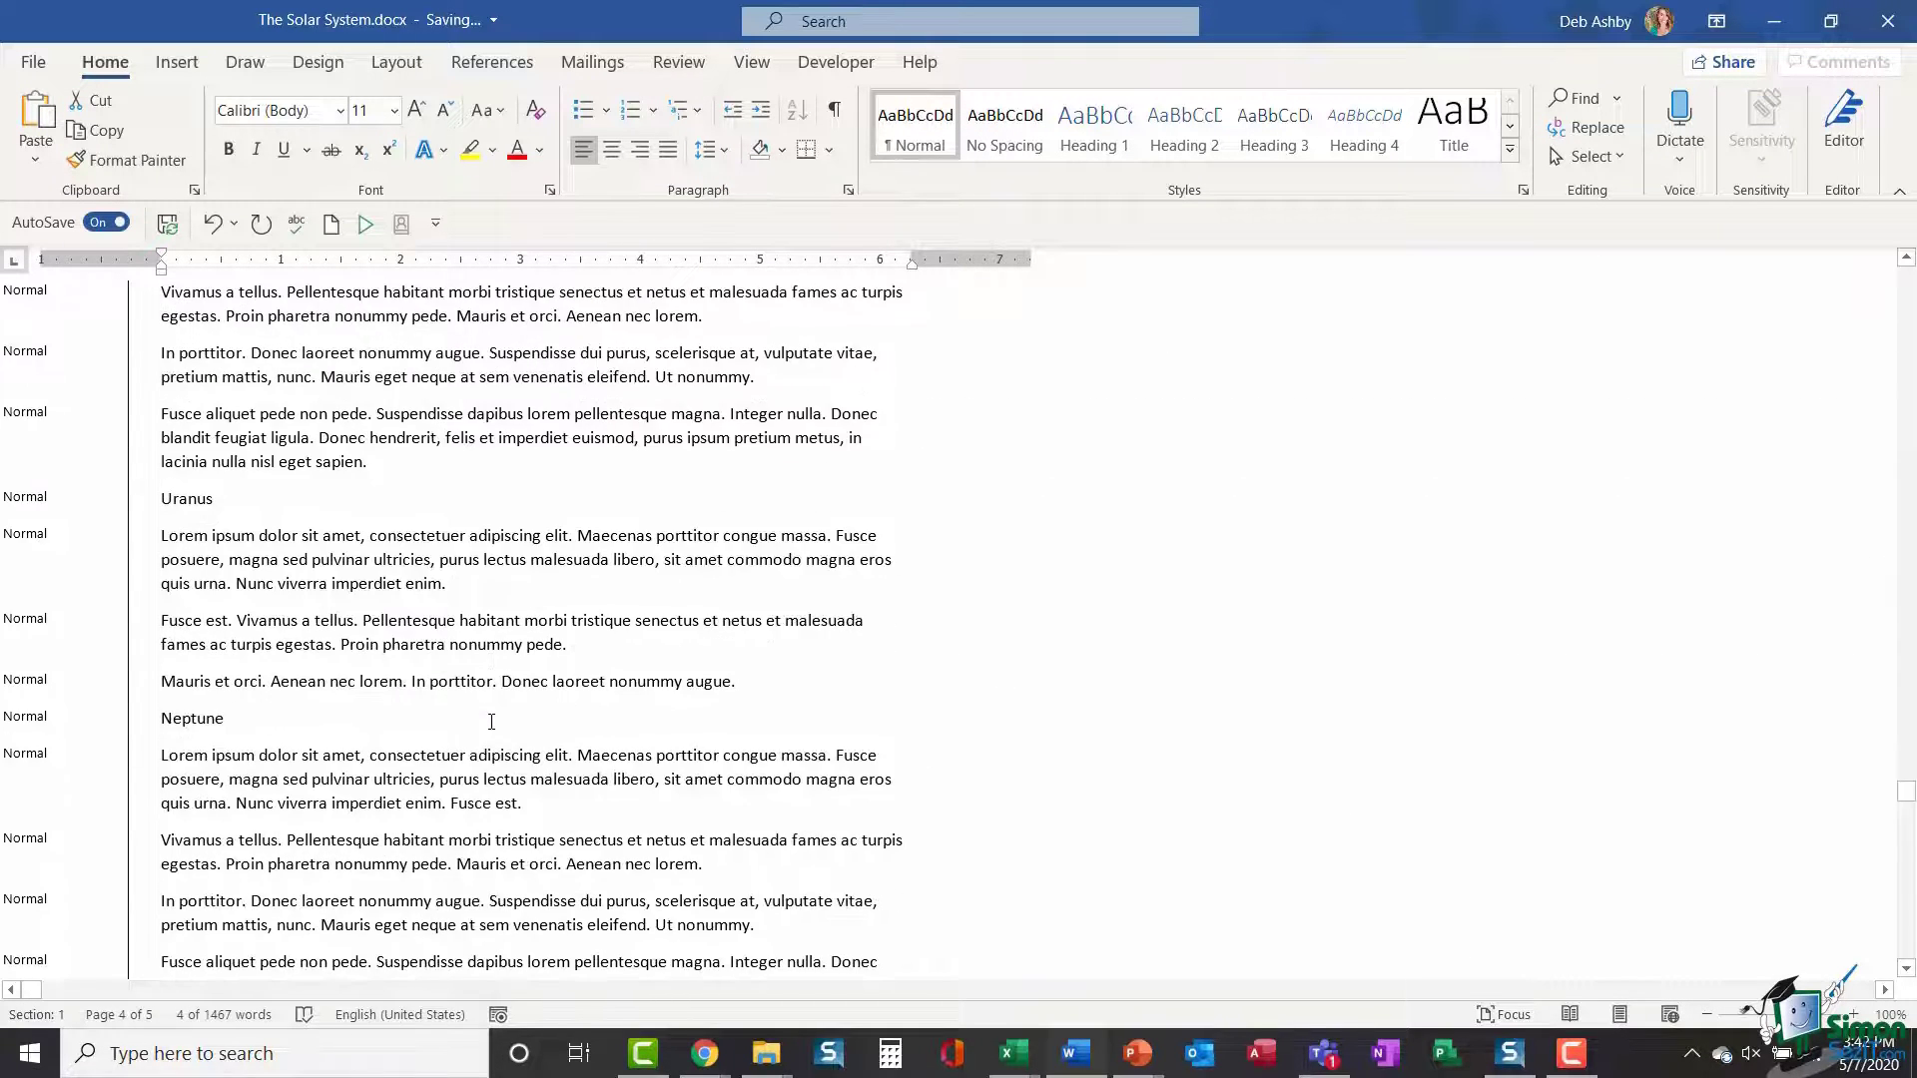
pyautogui.keyDown('ctrl'); pyautogui.click(140, 506); pyautogui.keyUp('ctrl')
pyautogui.keyDown('ctrl'); pyautogui.click(141, 723); pyautogui.keyUp('ctrl')
pyautogui.scroll(-4, 737, 842)
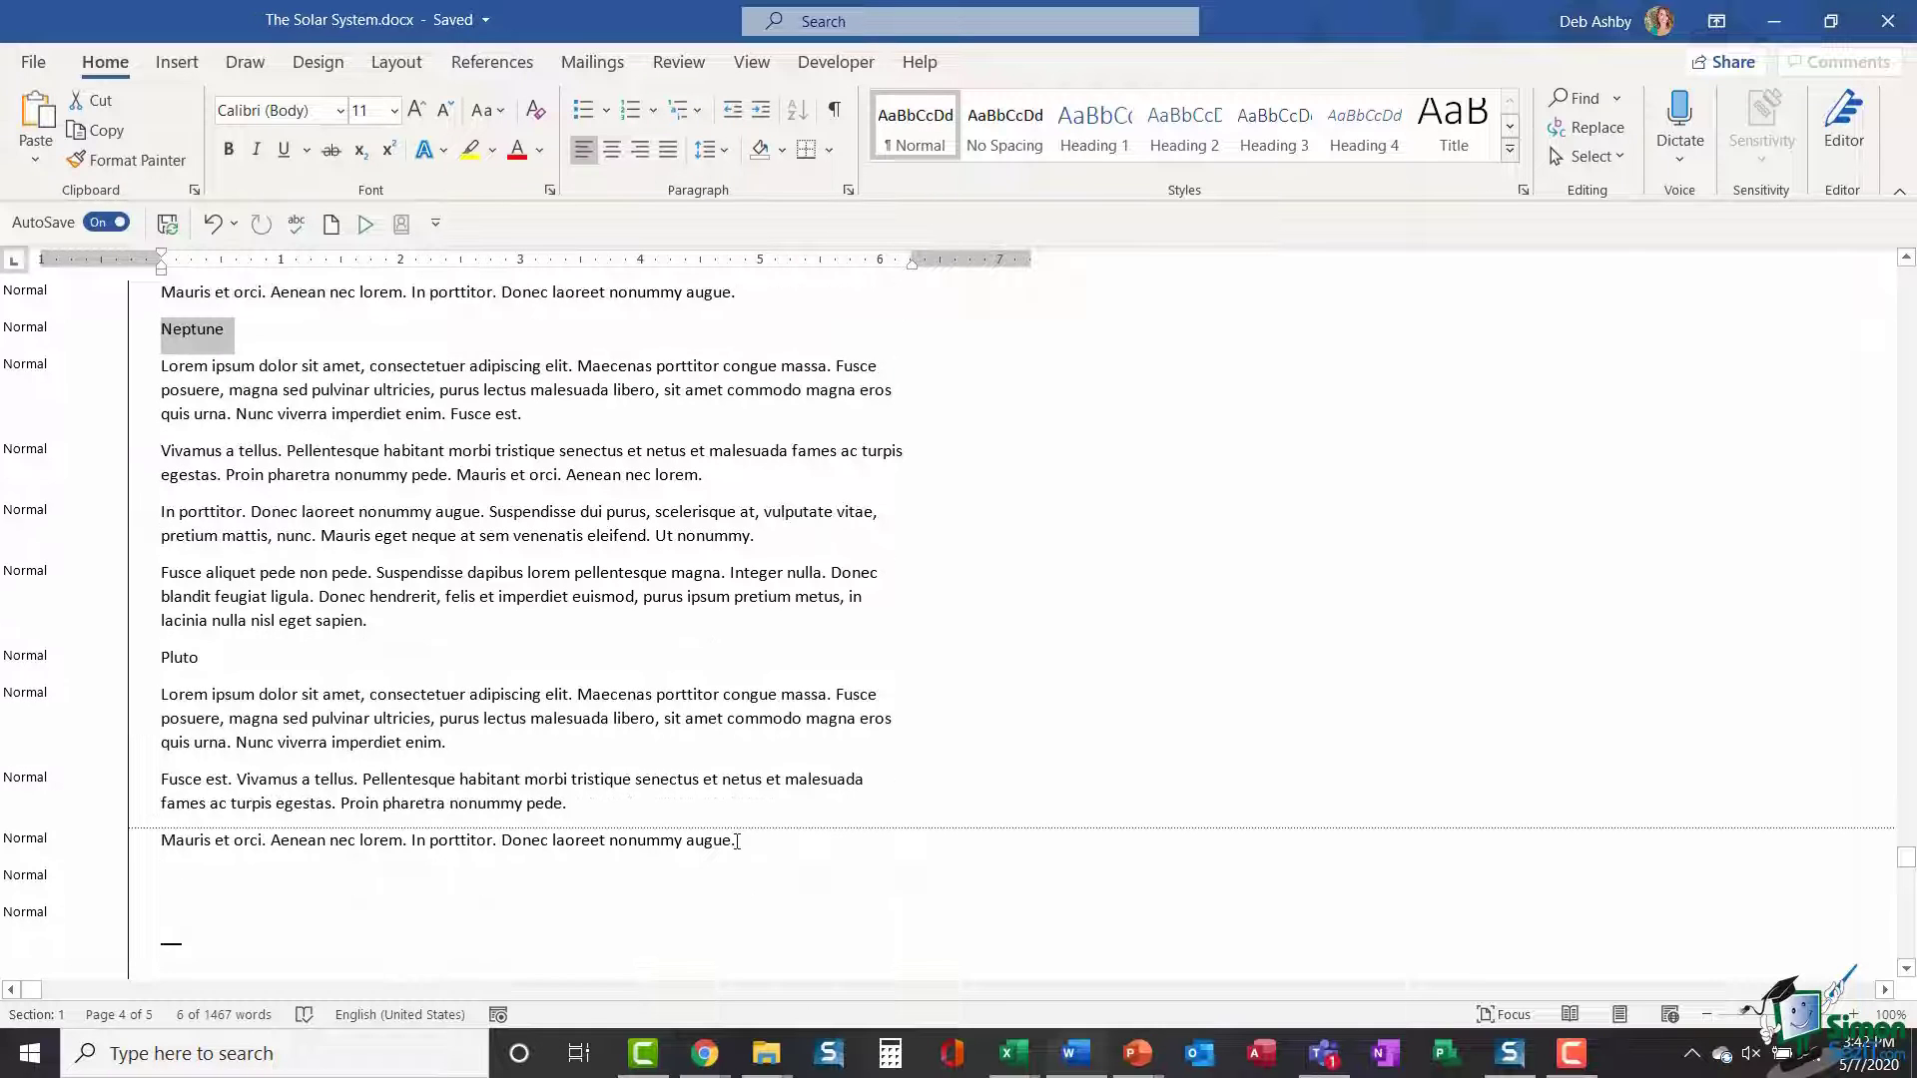
pyautogui.keyDown('ctrl'); pyautogui.click(142, 668); pyautogui.keyUp('ctrl')
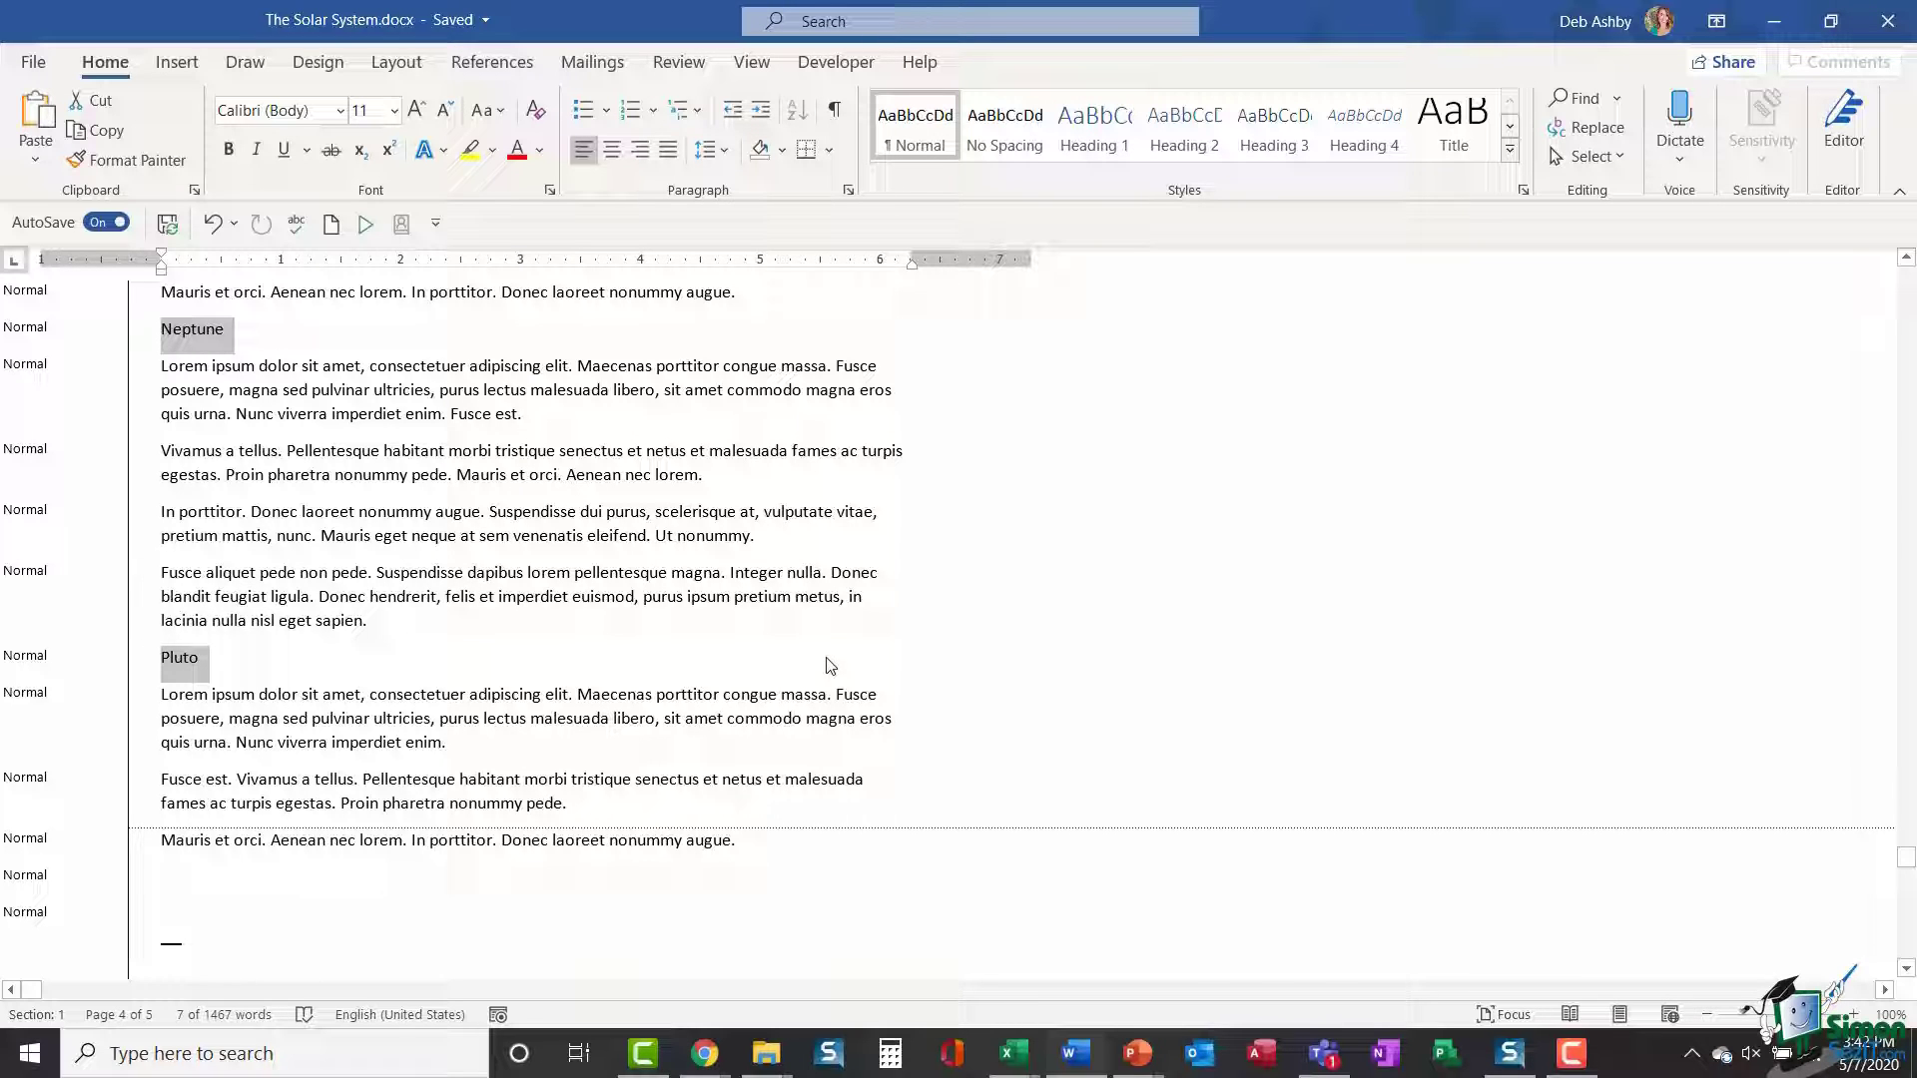
pyautogui.click(1183, 128)
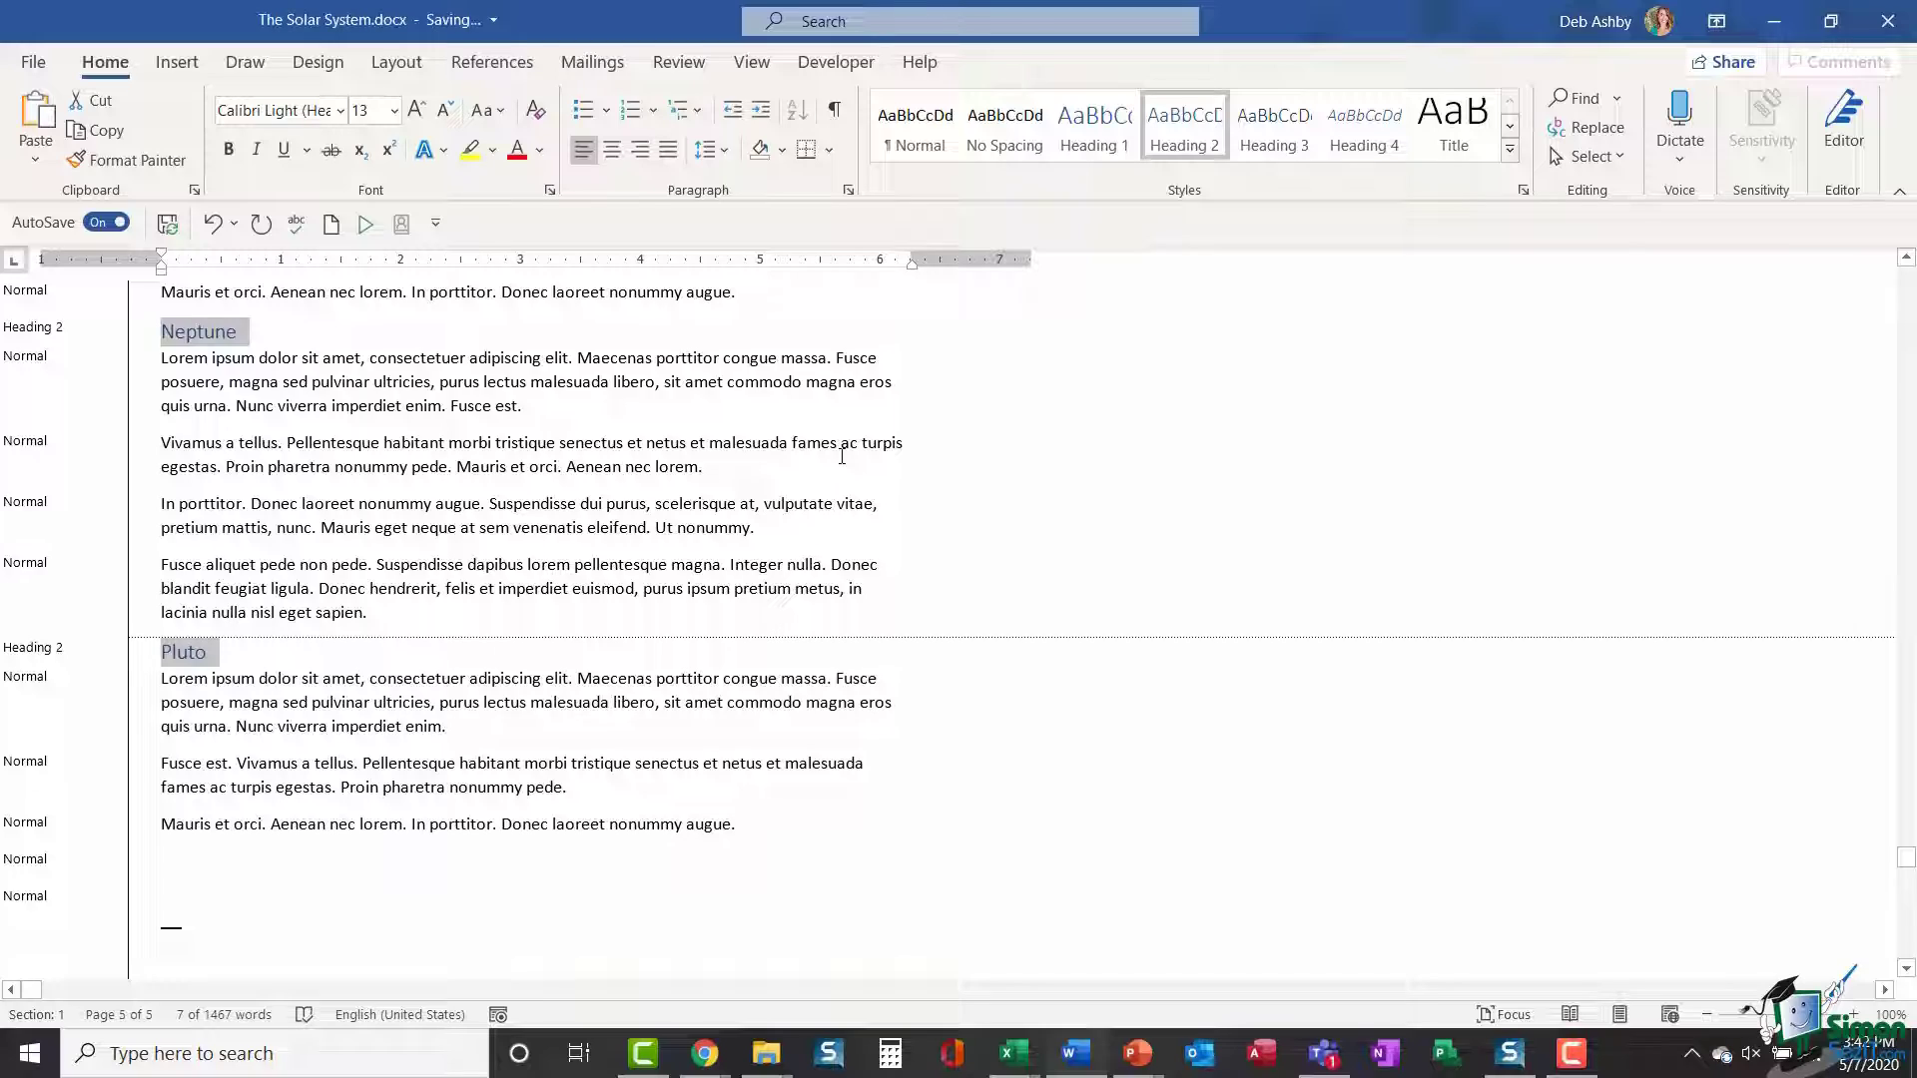
# Select the Africa, Asia and North America titles in the Earth section together as a new multiple selection
pyautogui.moveTo(1906, 860); pyautogui.dragTo(1881, 290)
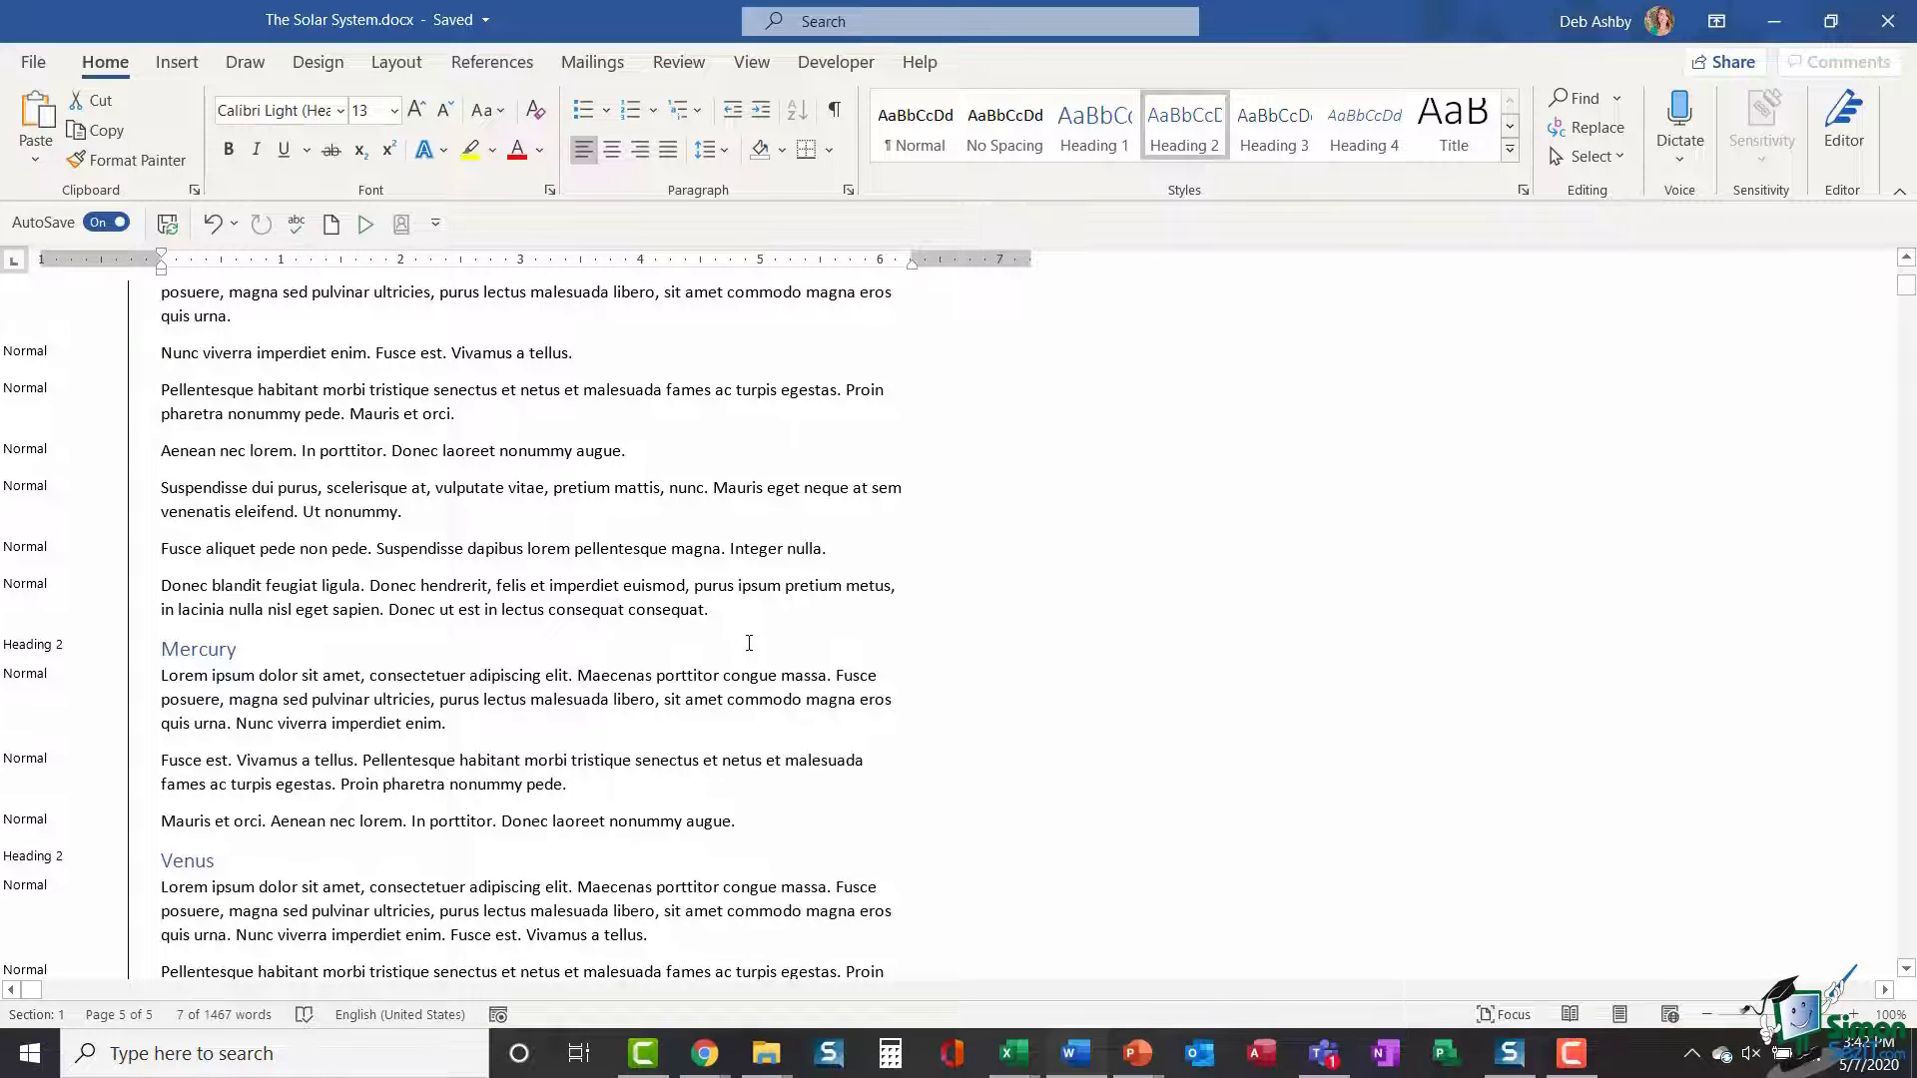
pyautogui.scroll(-5, 750, 643)
pyautogui.scroll(-11, 748, 643)
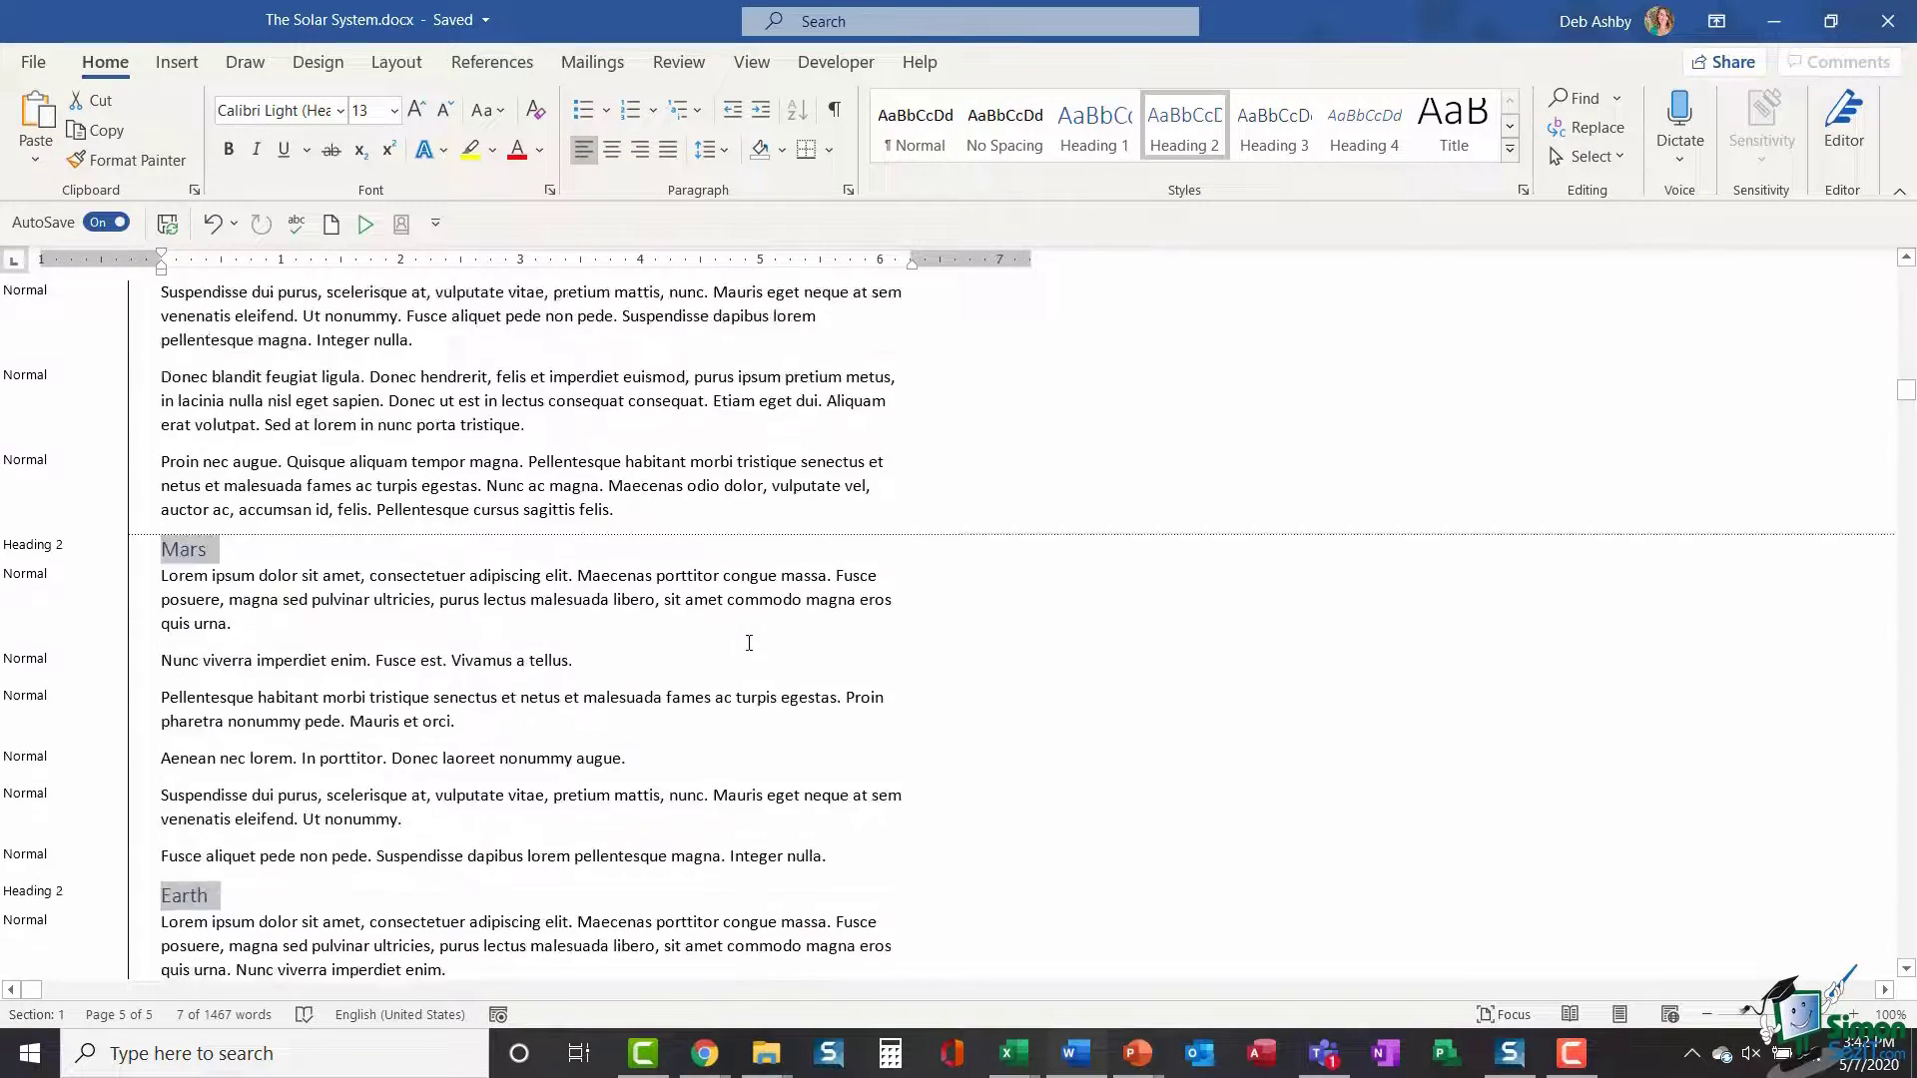
pyautogui.click(365, 545)
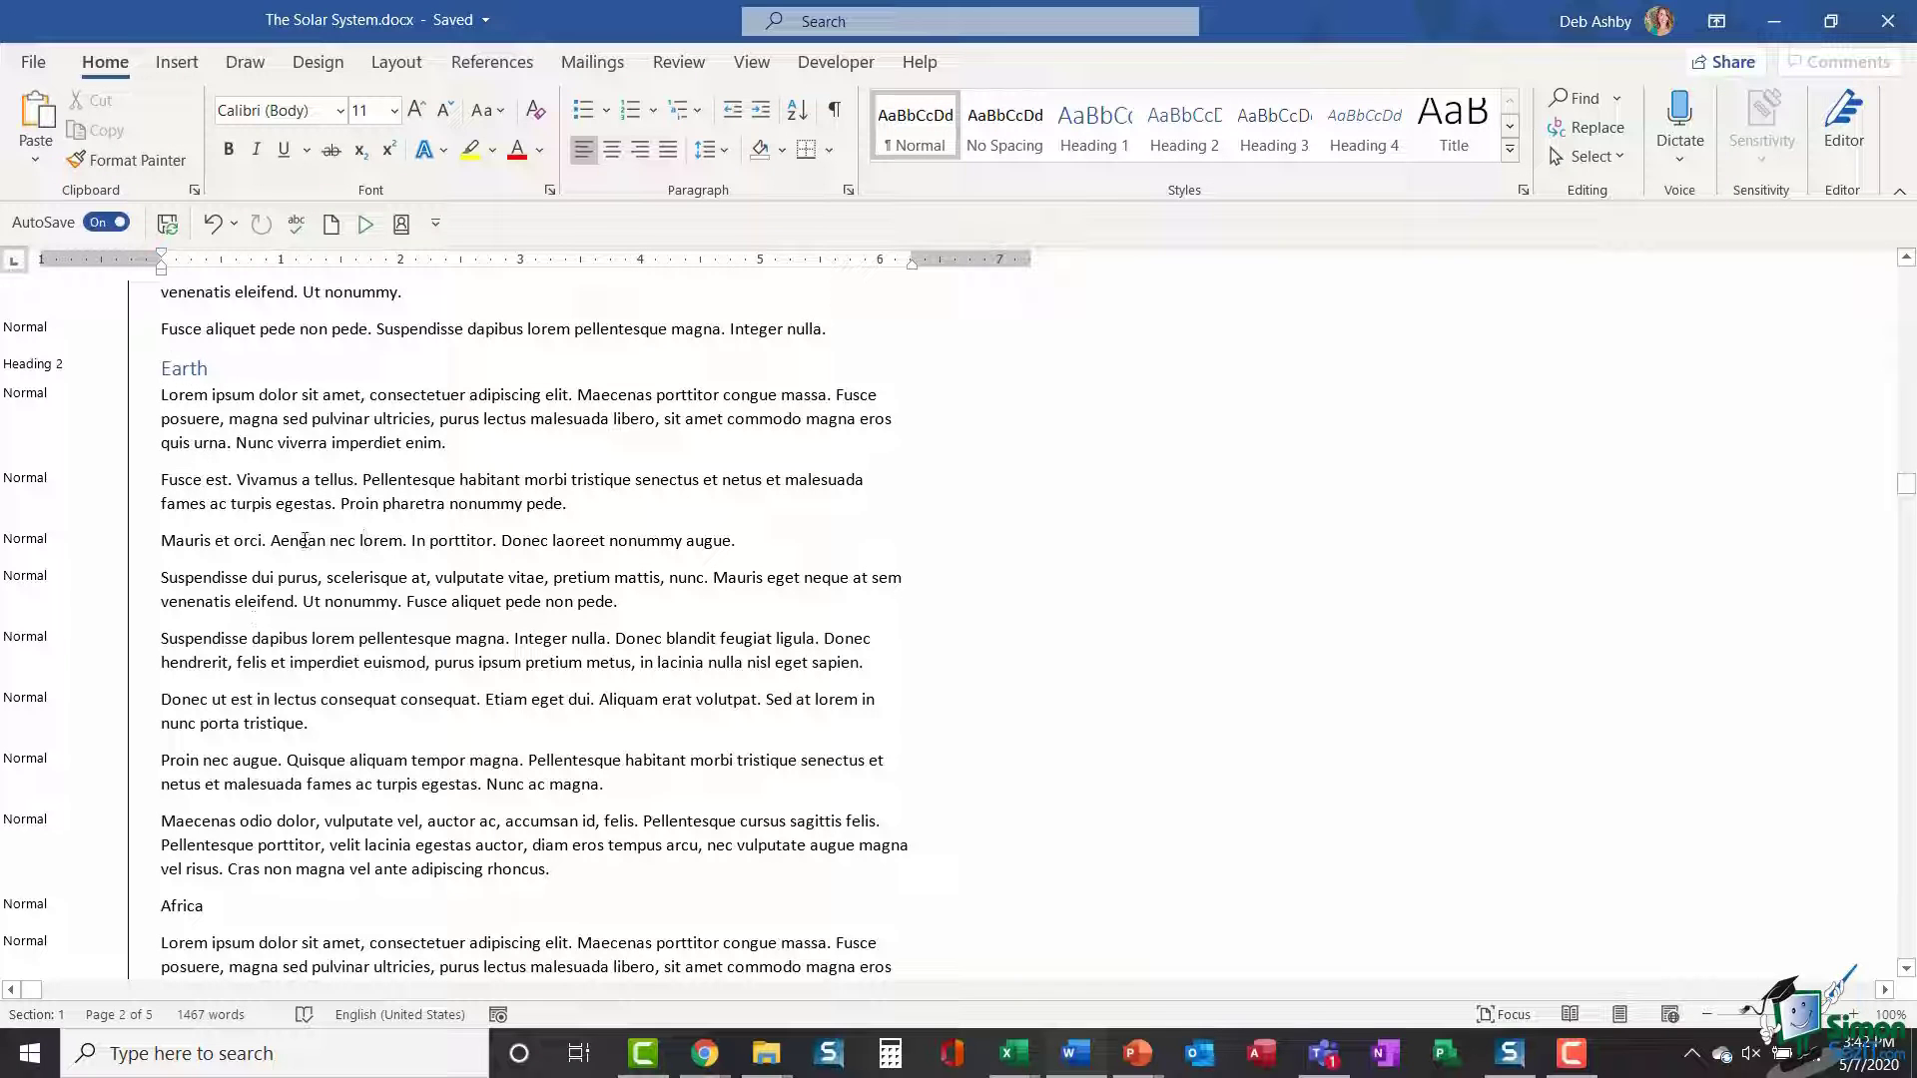
pyautogui.scroll(-5, 307, 539)
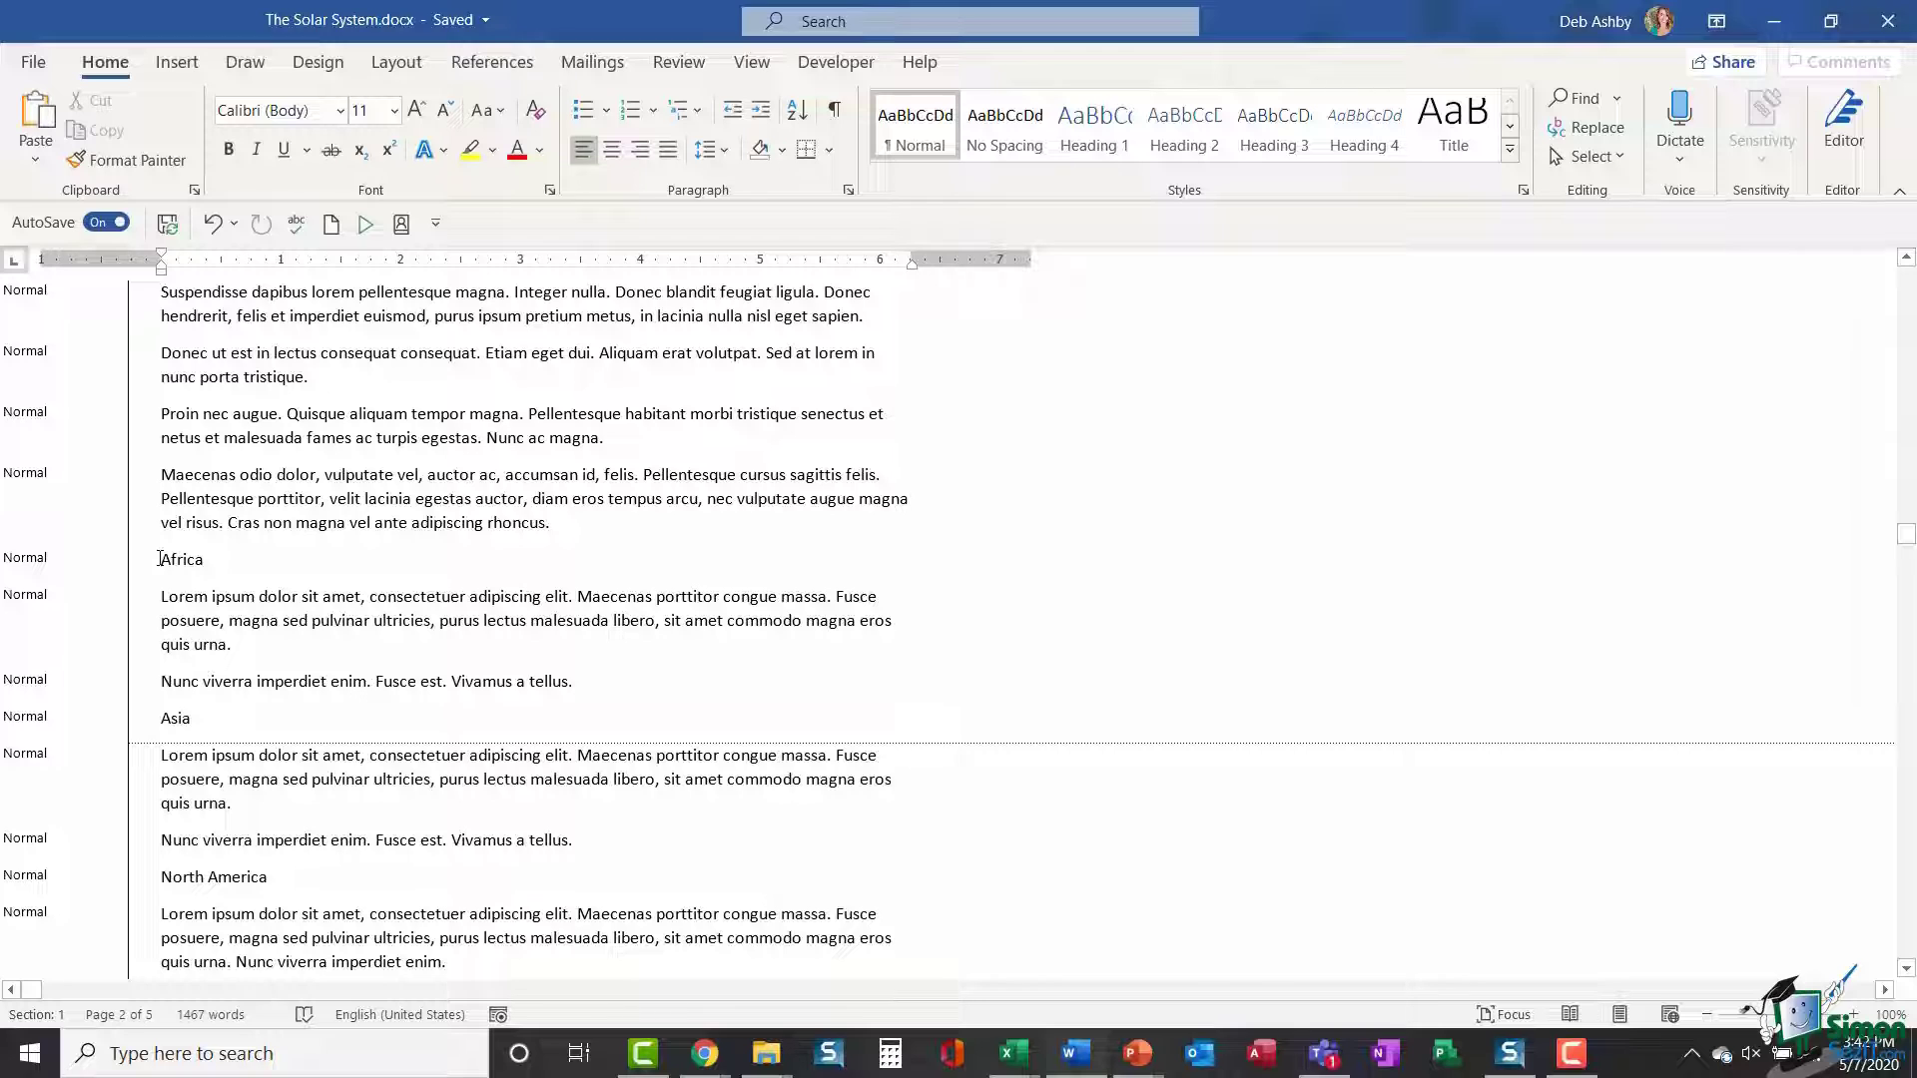
pyautogui.doubleClick(190, 559)
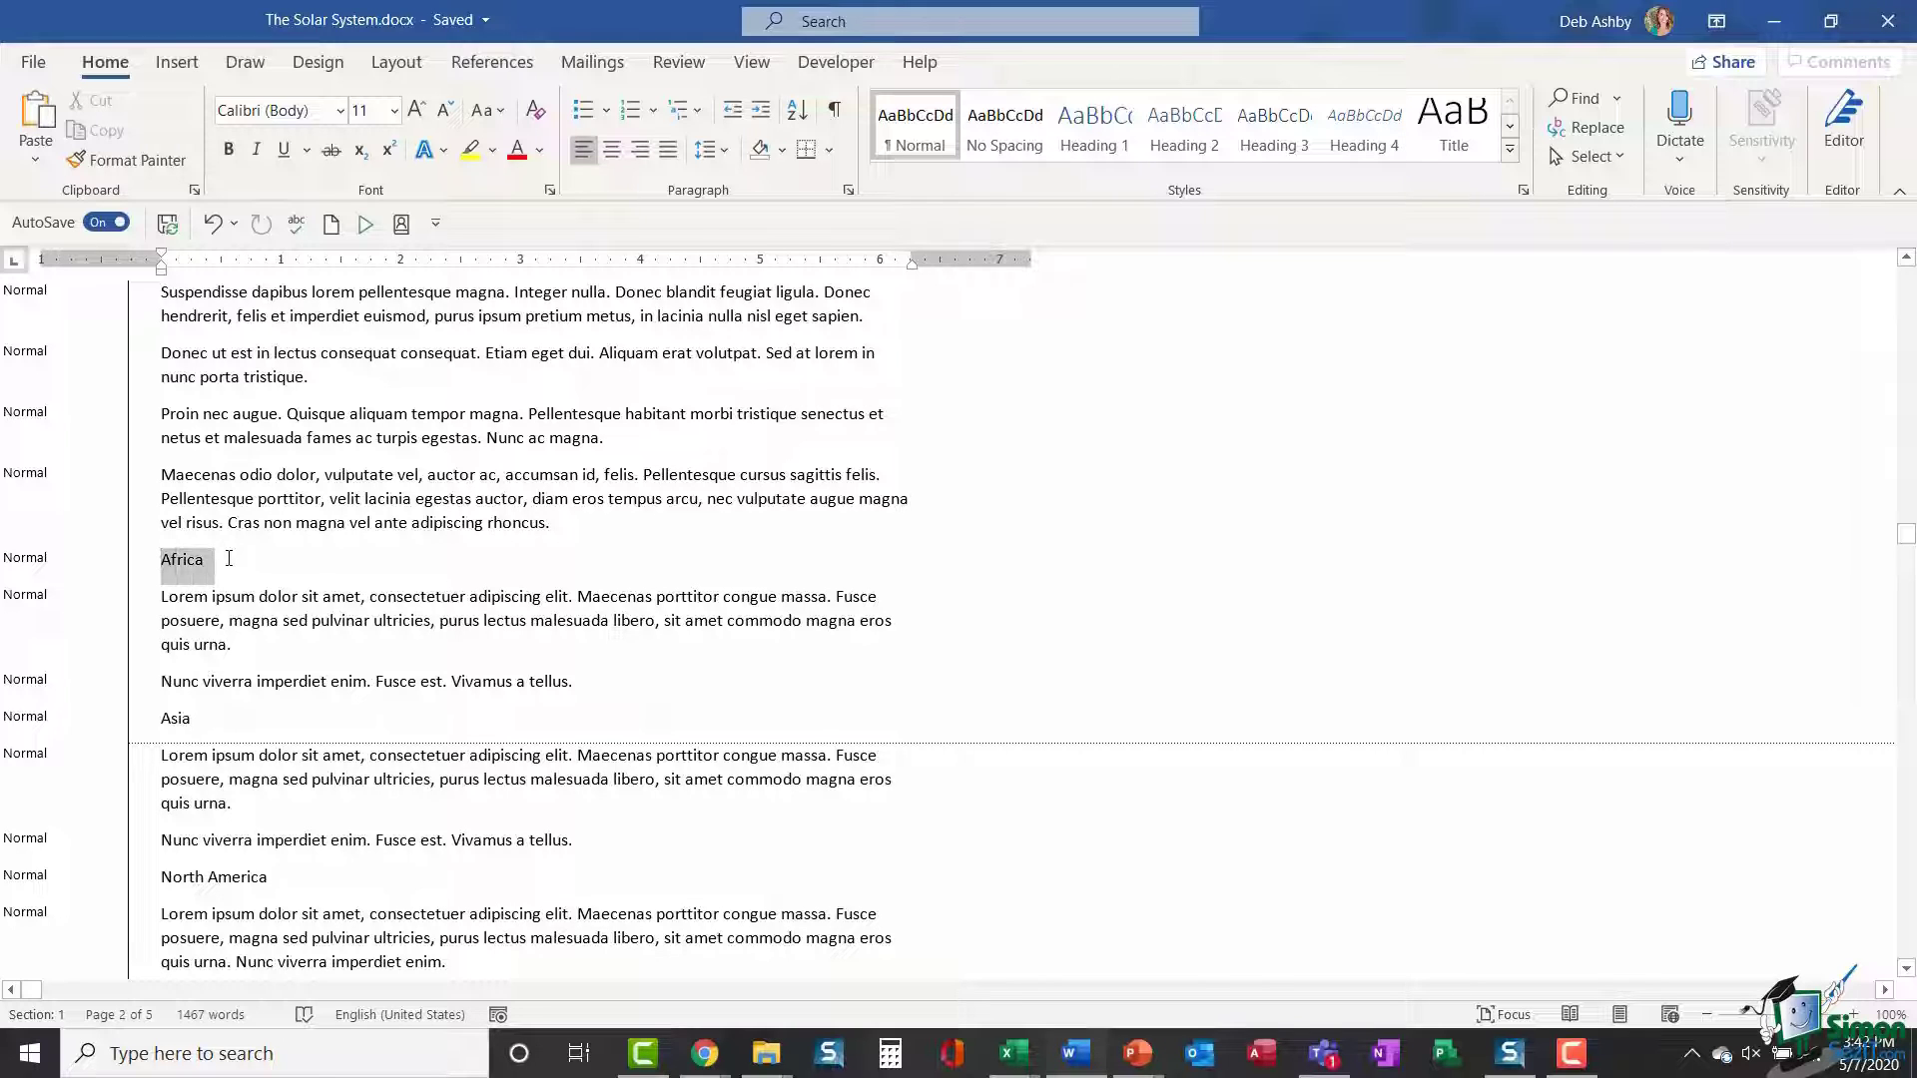
pyautogui.keyDown('ctrl'); pyautogui.click(140, 722); pyautogui.keyUp('ctrl')
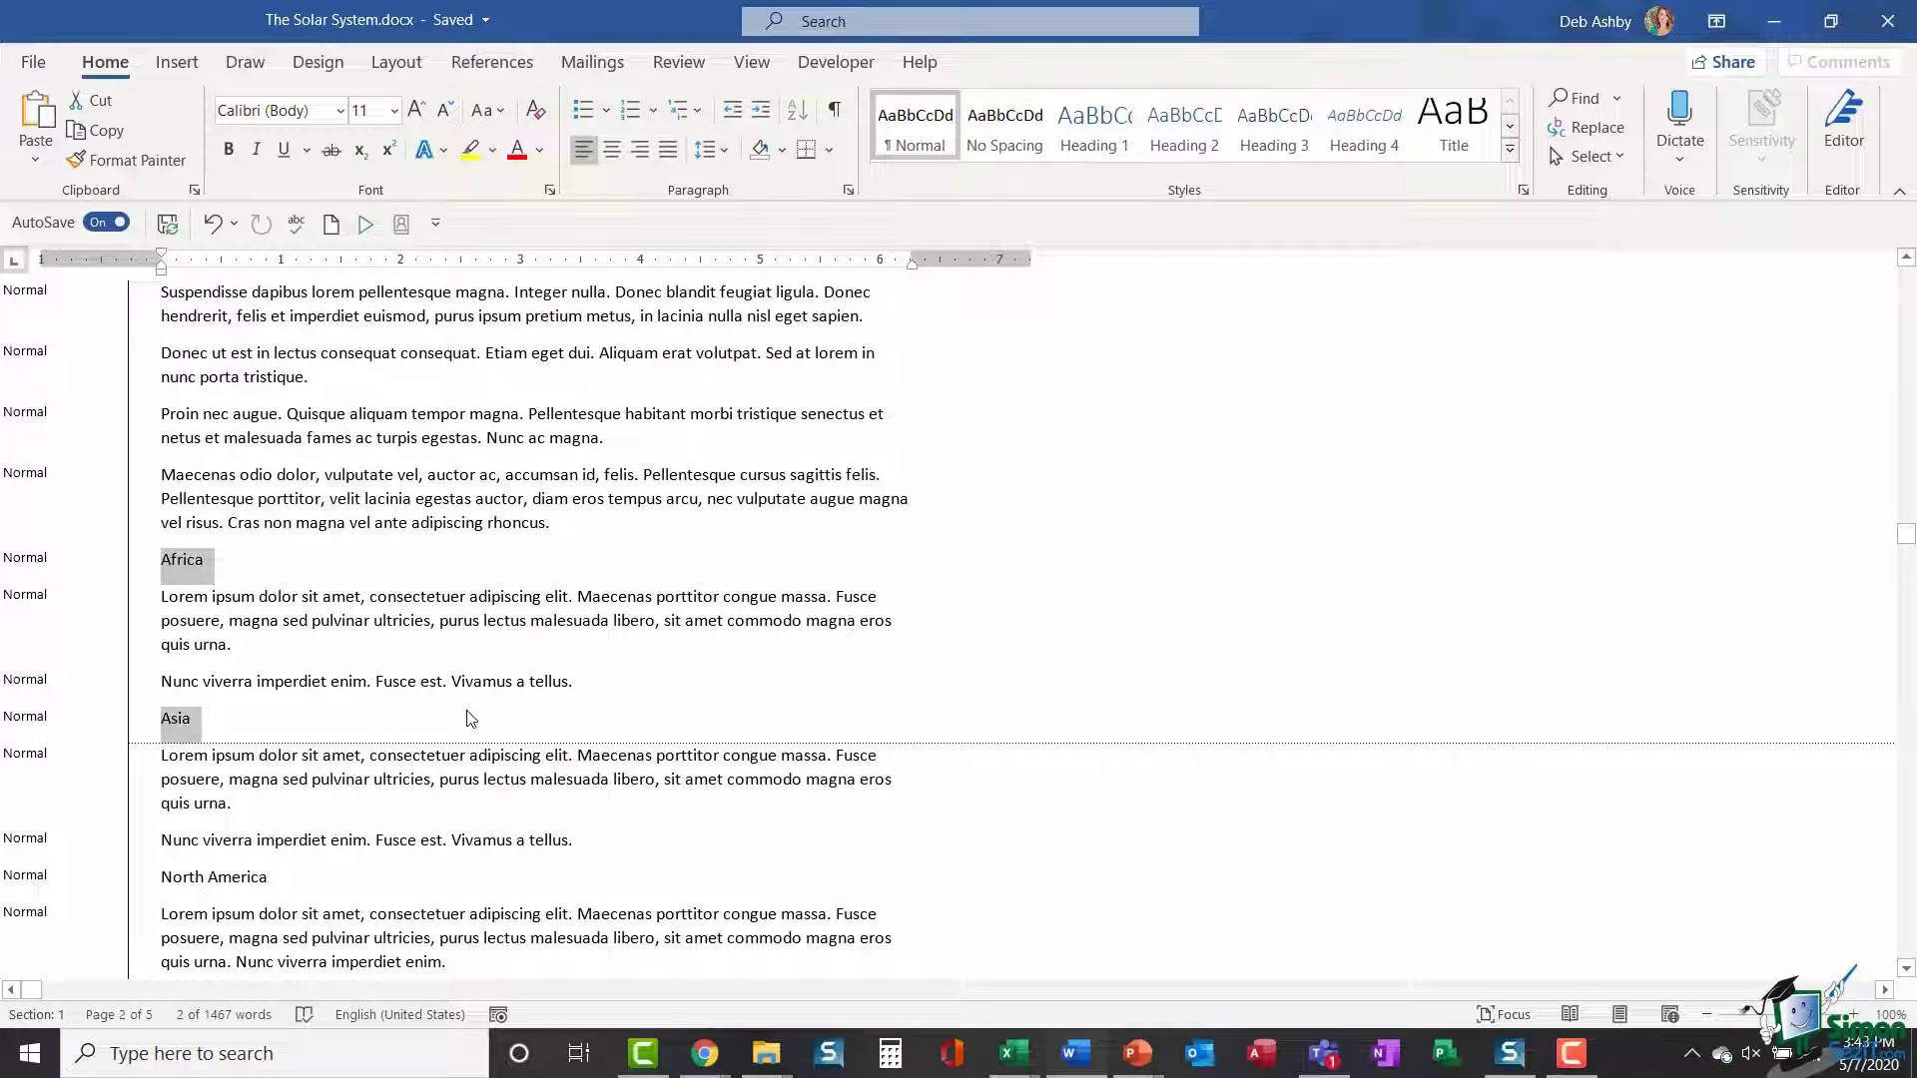
pyautogui.scroll(-2, 469, 711)
pyautogui.scroll(-1, 468, 711)
pyautogui.keyDown('ctrl'); pyautogui.click(138, 710); pyautogui.keyUp('ctrl')
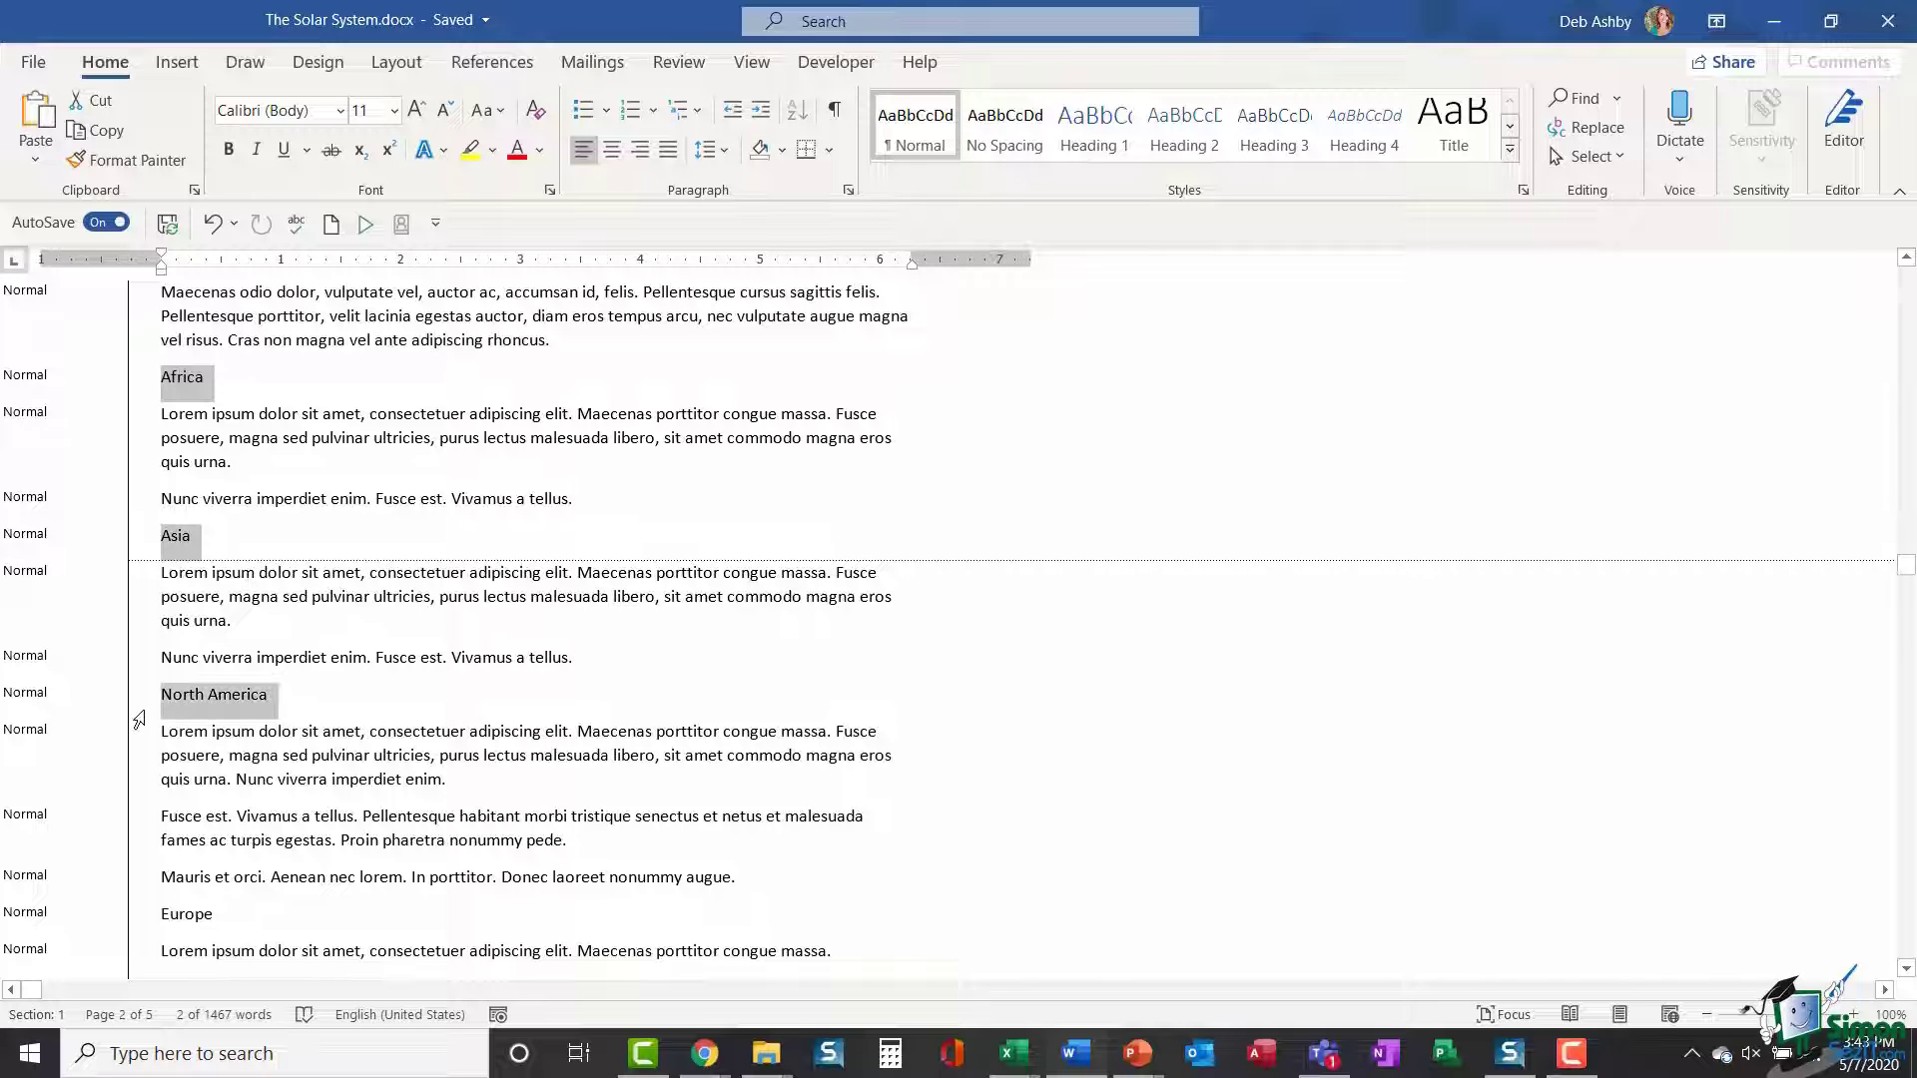
# Add the Europe, Australasia, Antarctica and South America titles to the selection and apply the Heading 3 style to all selected continent titles
pyautogui.scroll(-4, 508, 682)
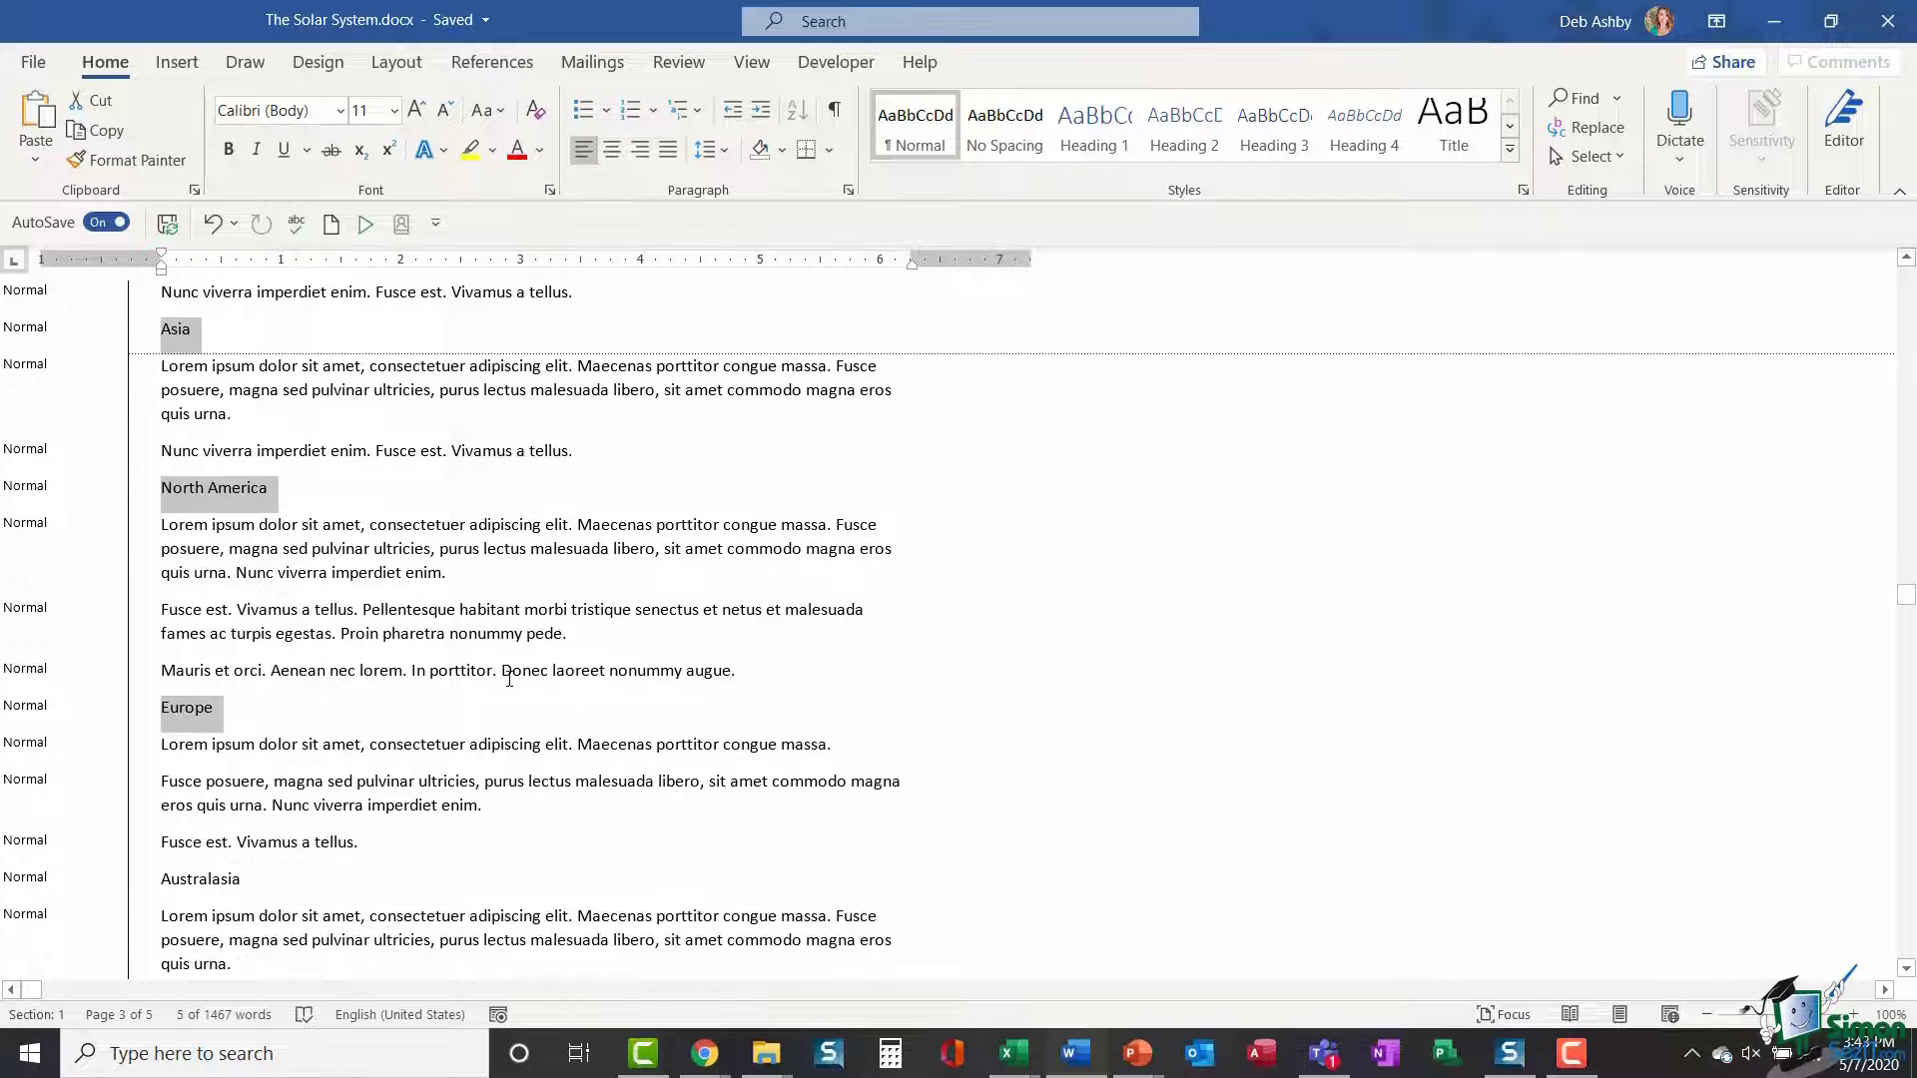
pyautogui.keyDown('ctrl'); pyautogui.click(138, 649); pyautogui.keyUp('ctrl')
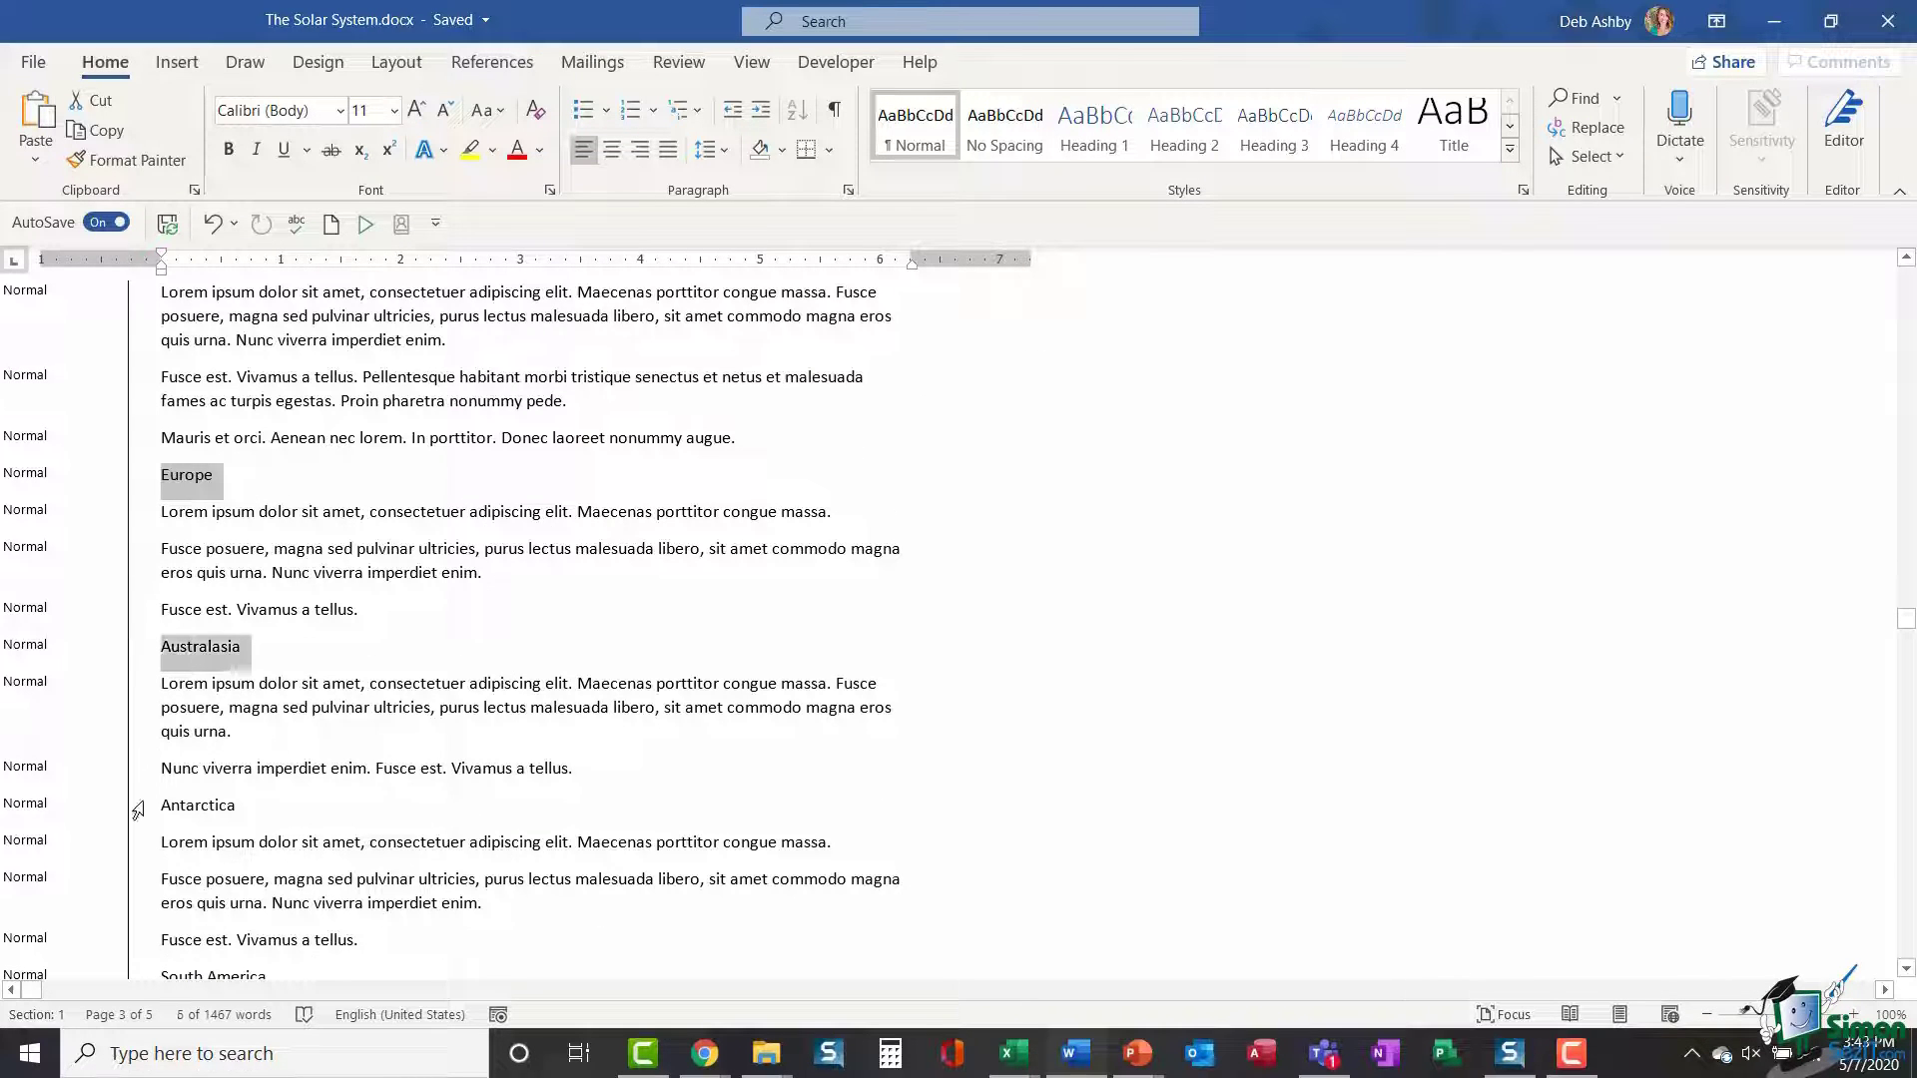
pyautogui.keyDown('ctrl'); pyautogui.click(138, 809); pyautogui.keyUp('ctrl')
pyautogui.scroll(-3, 479, 694)
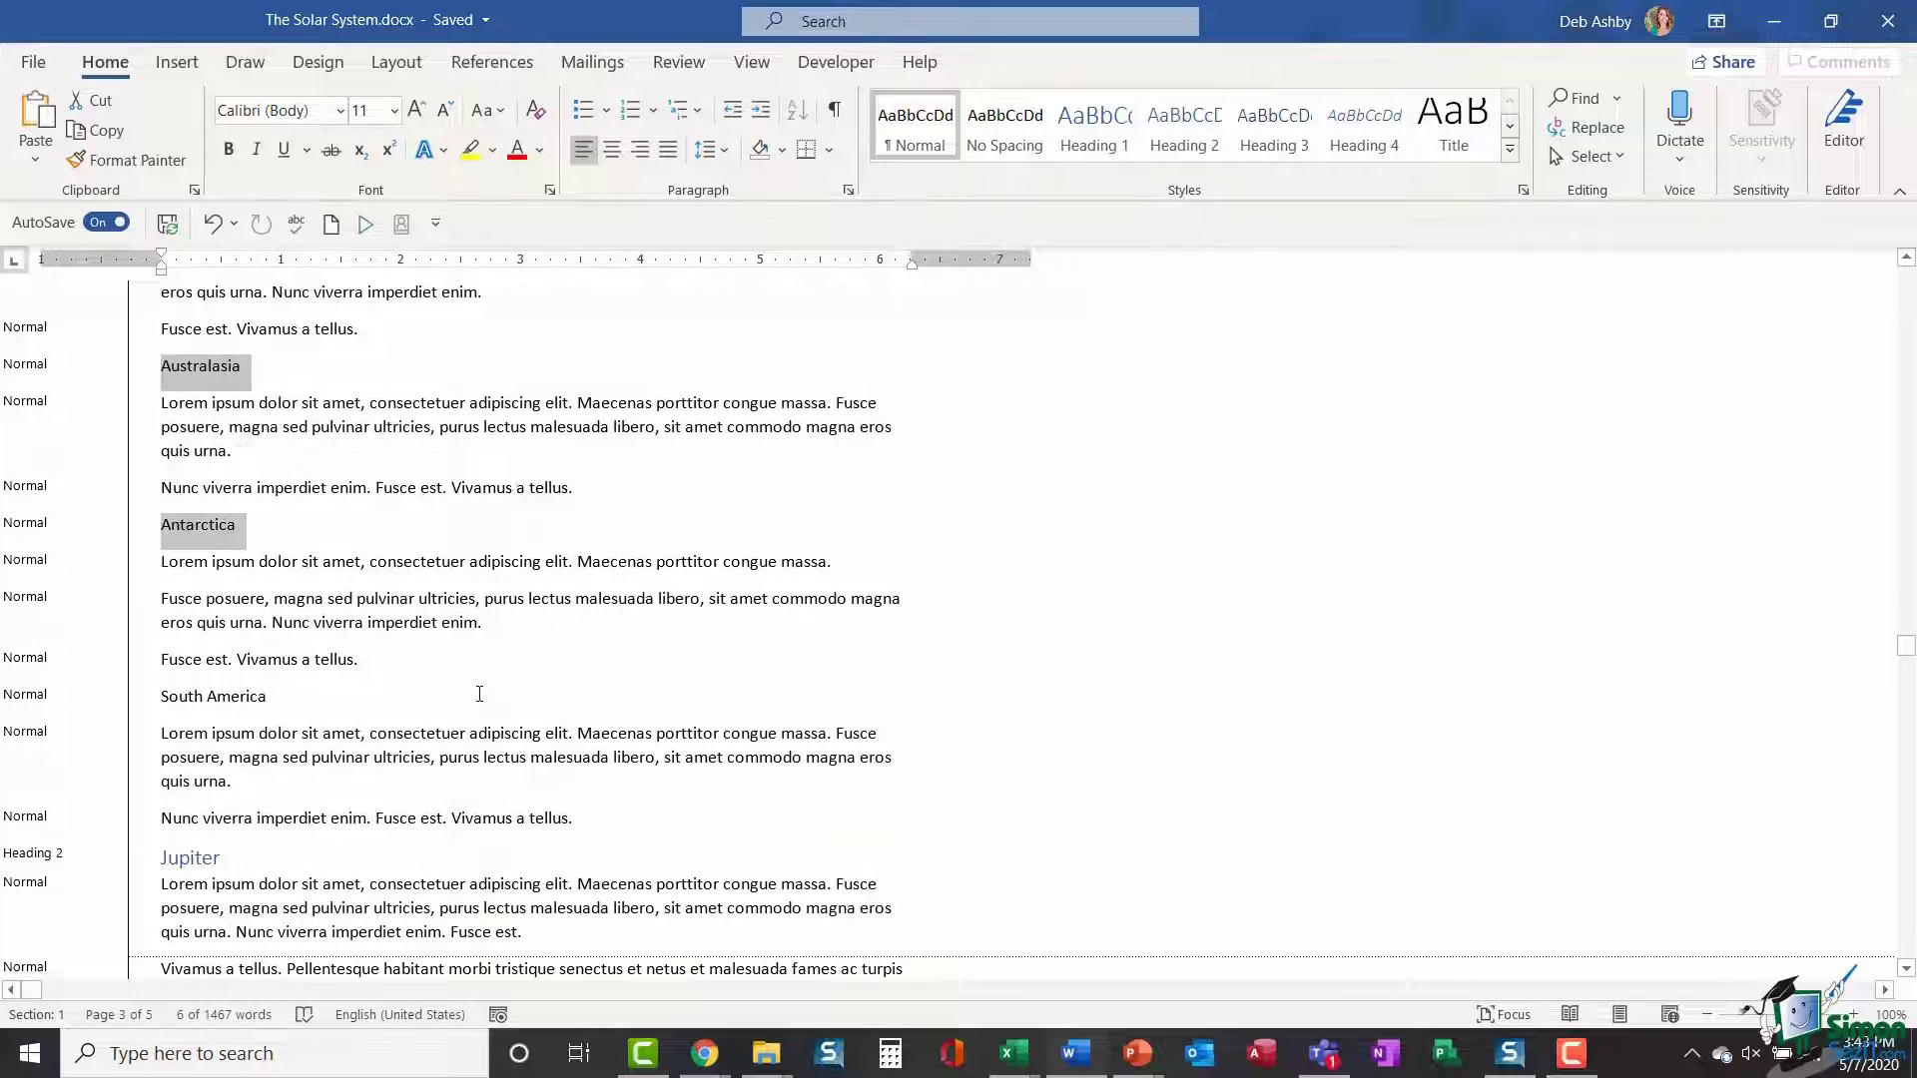
pyautogui.keyDown('ctrl'); pyautogui.click(138, 699); pyautogui.keyUp('ctrl')
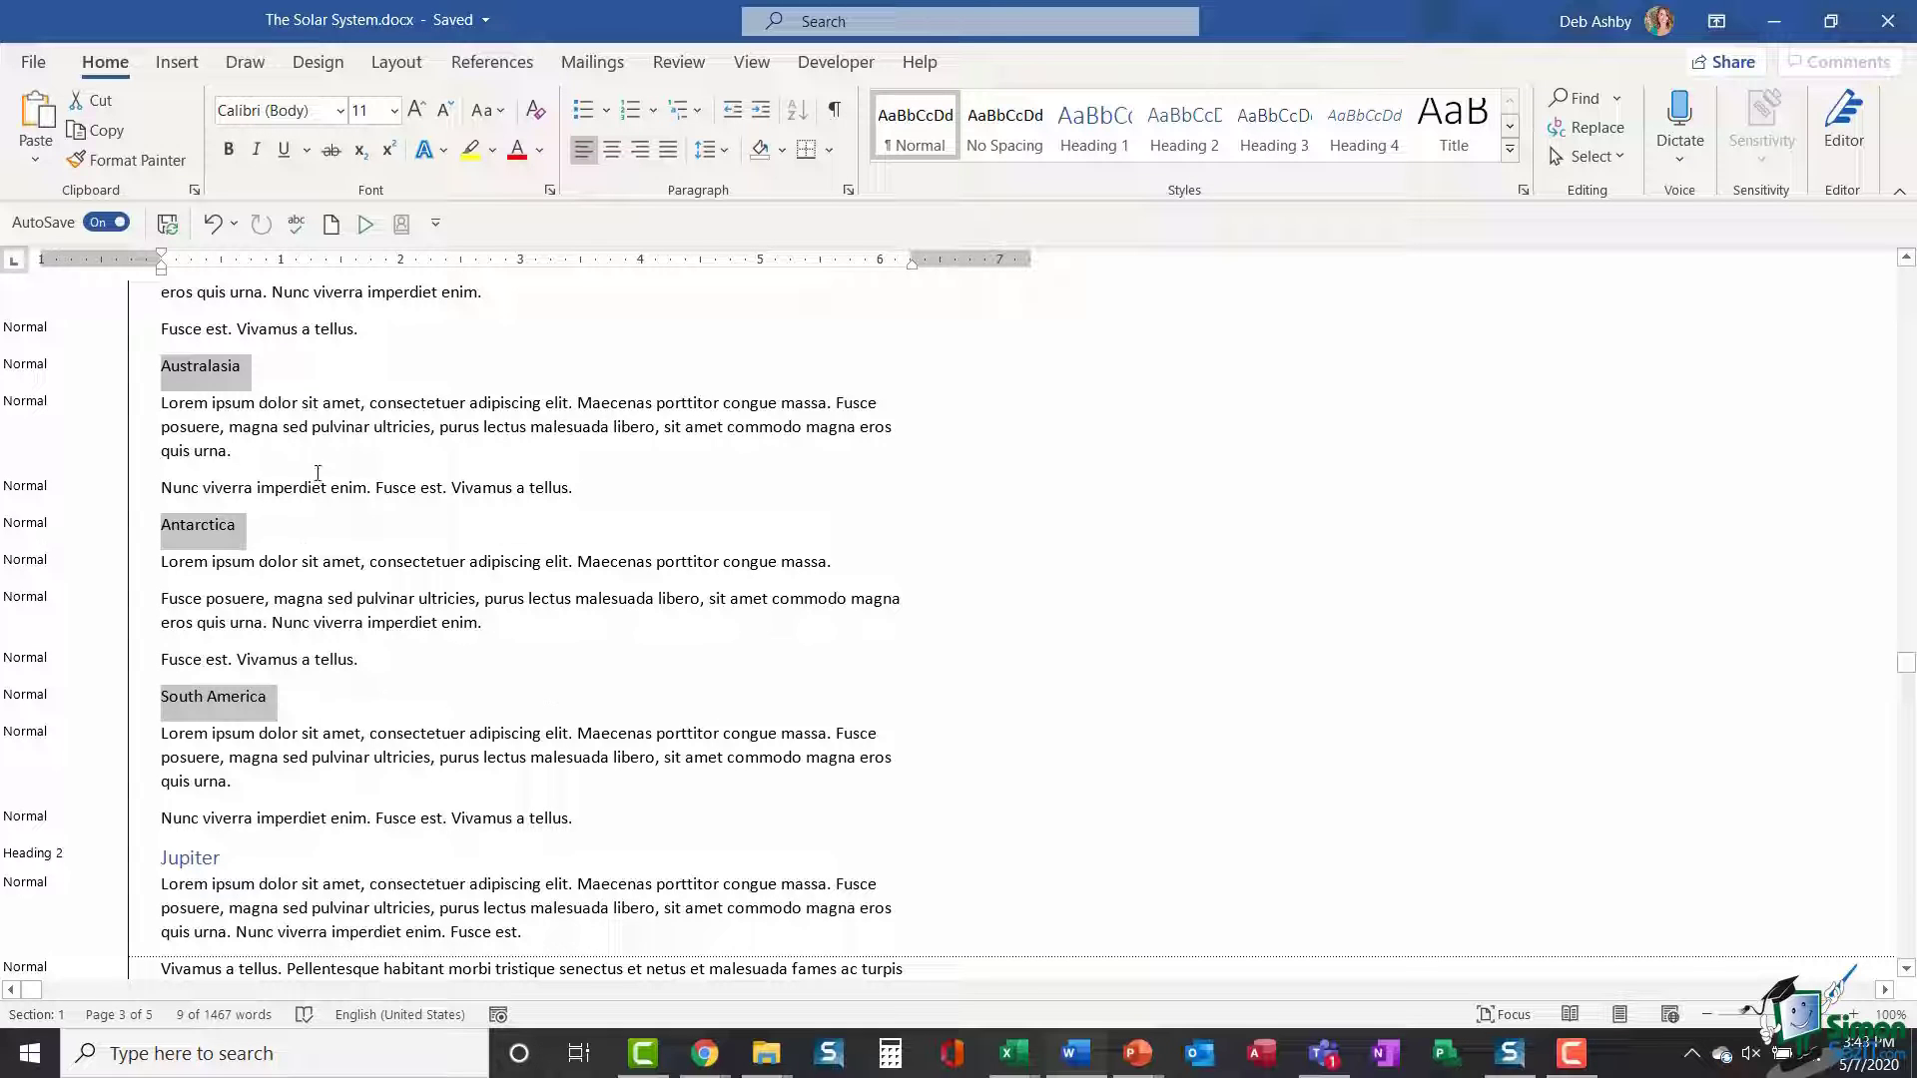
pyautogui.click(1285, 134)
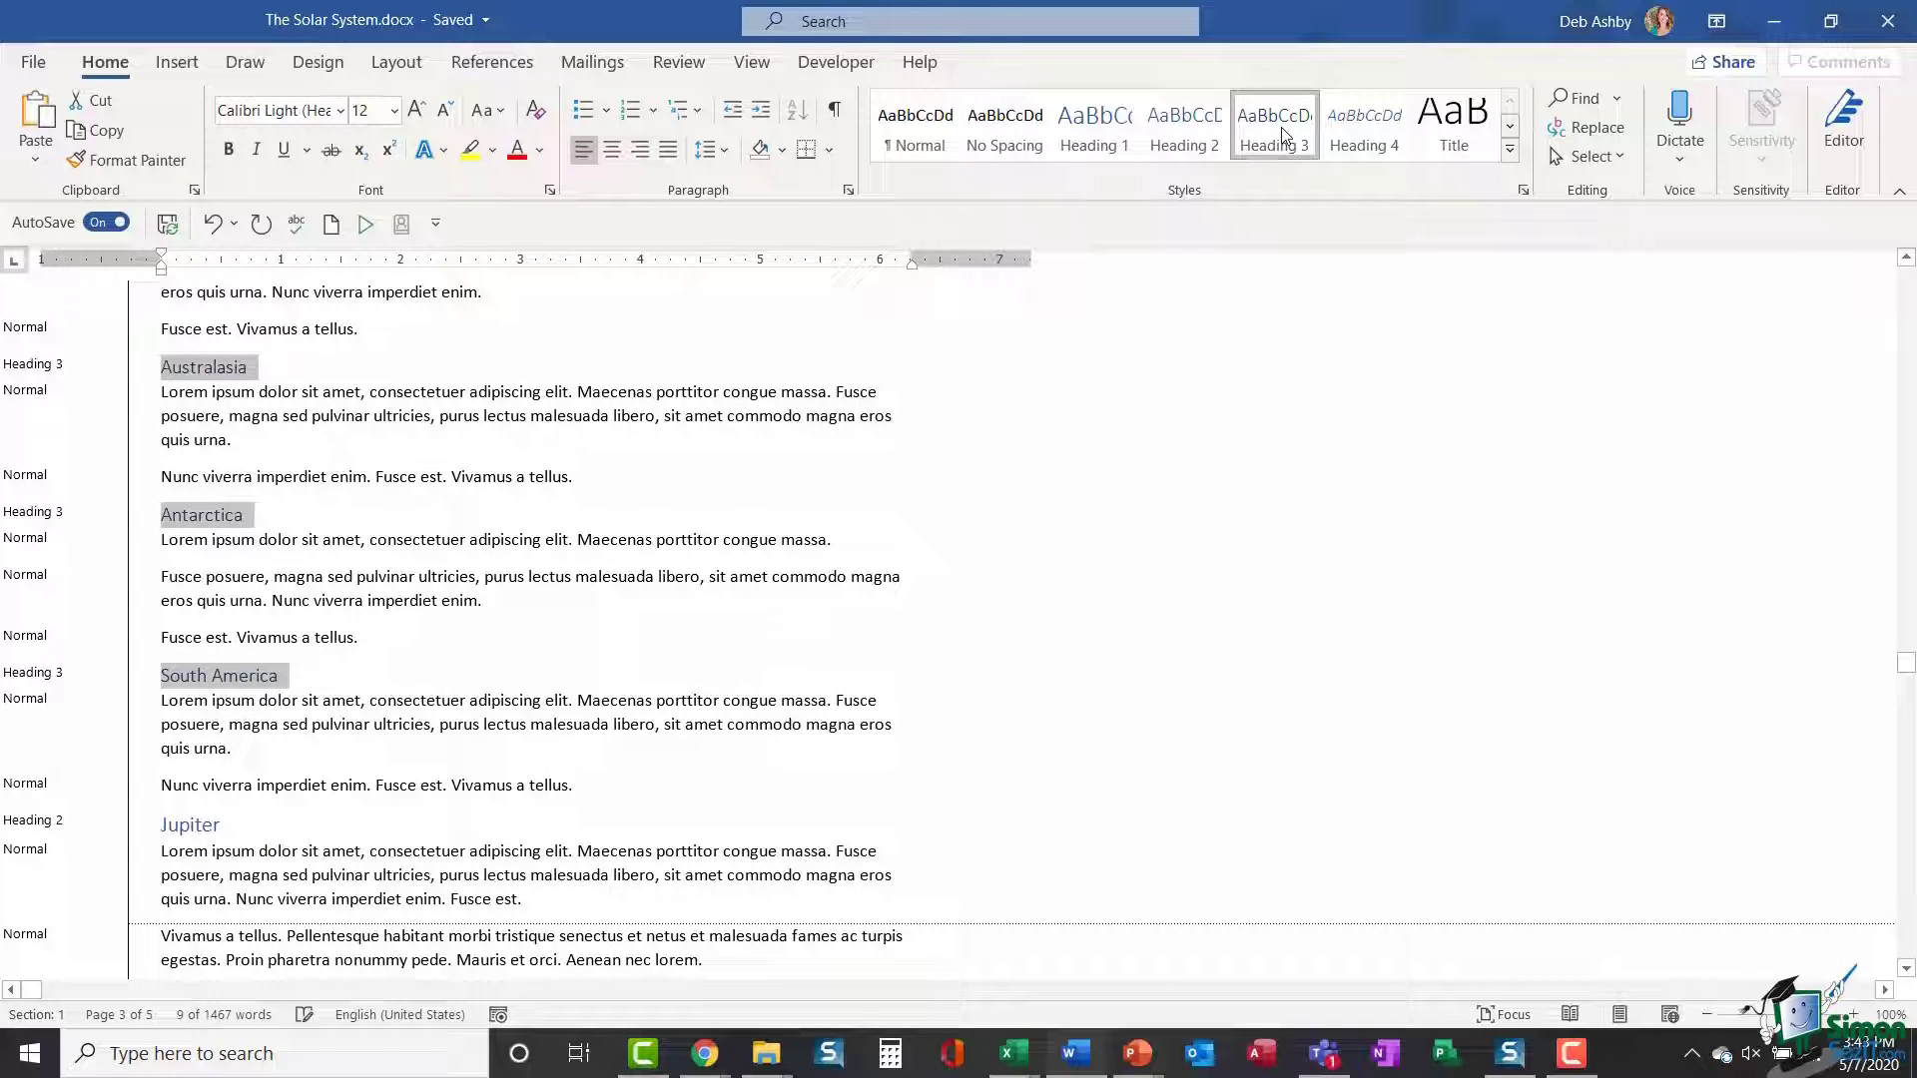
pyautogui.click(719, 487)
# Switch the document to Print Layout view and place the cursor at the very beginning of the document
pyautogui.scroll(2, 725, 490)
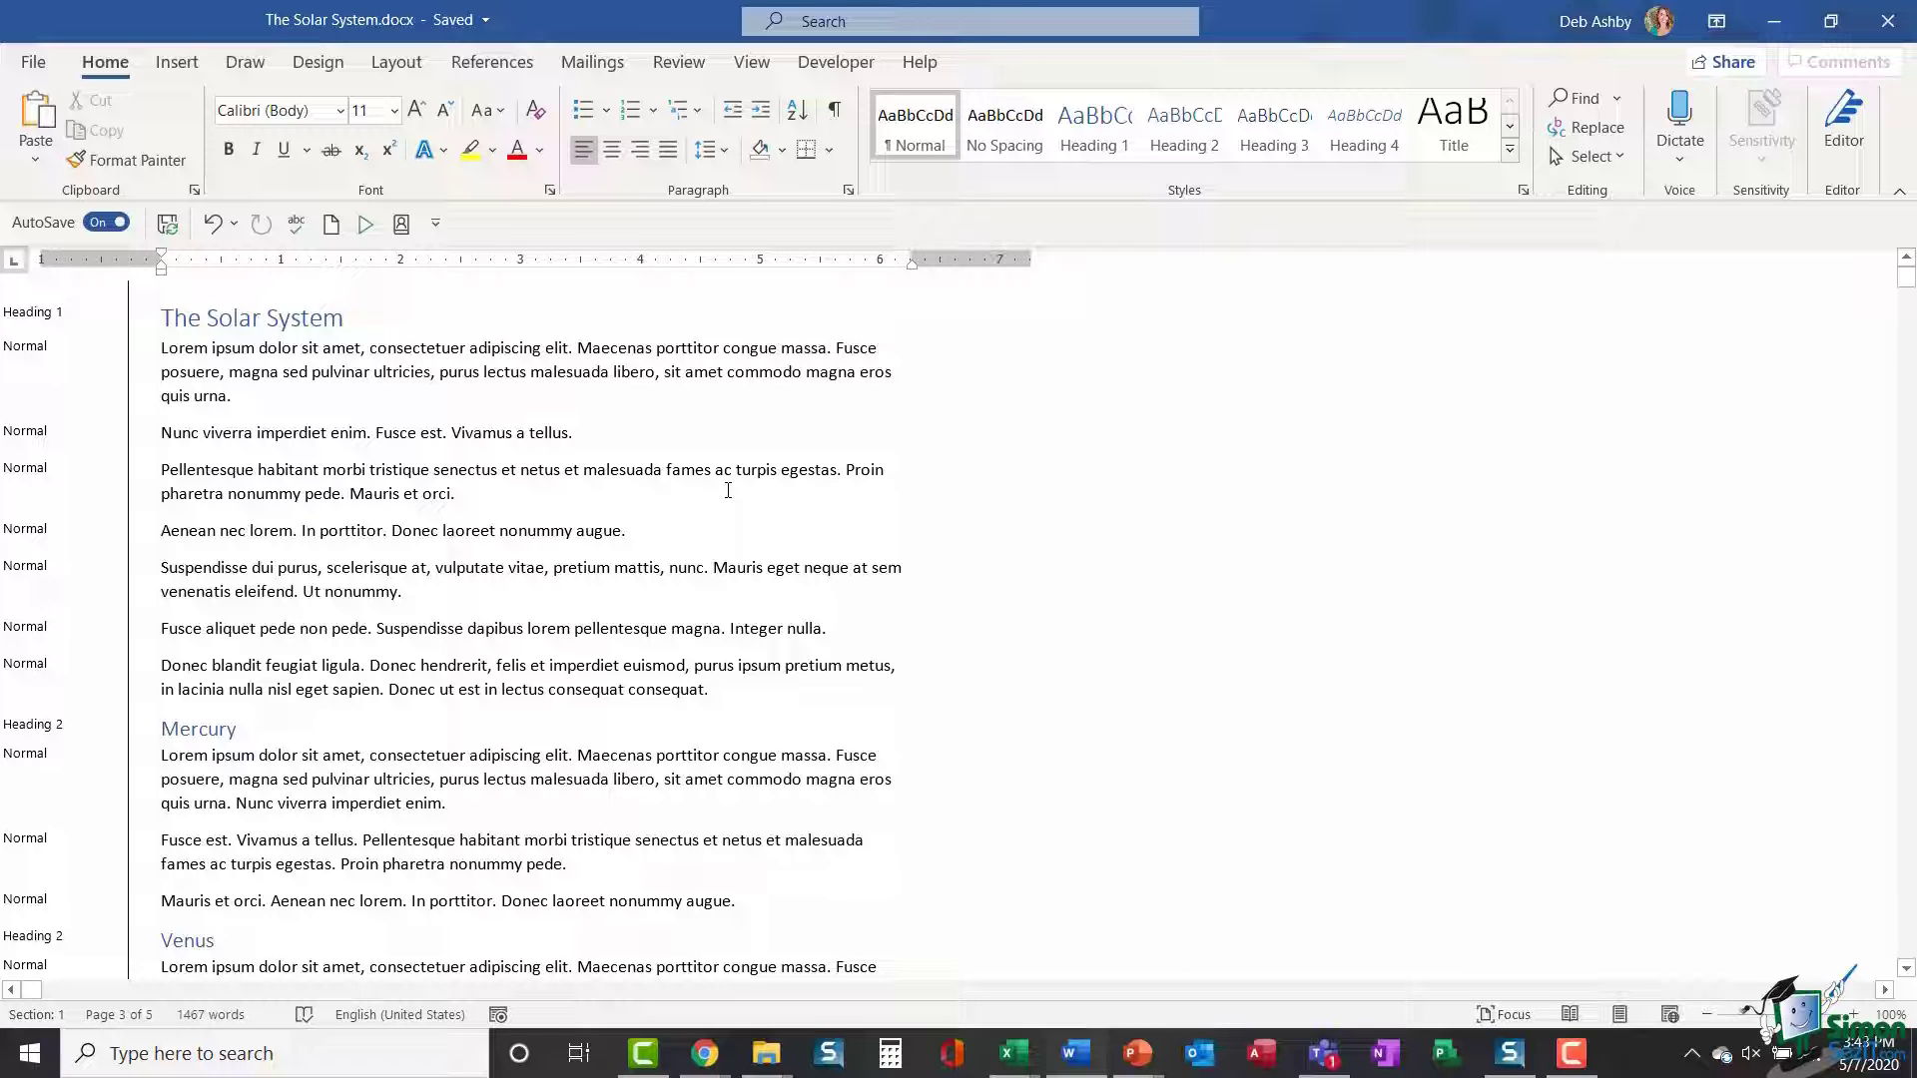
pyautogui.click(754, 64)
pyautogui.click(89, 130)
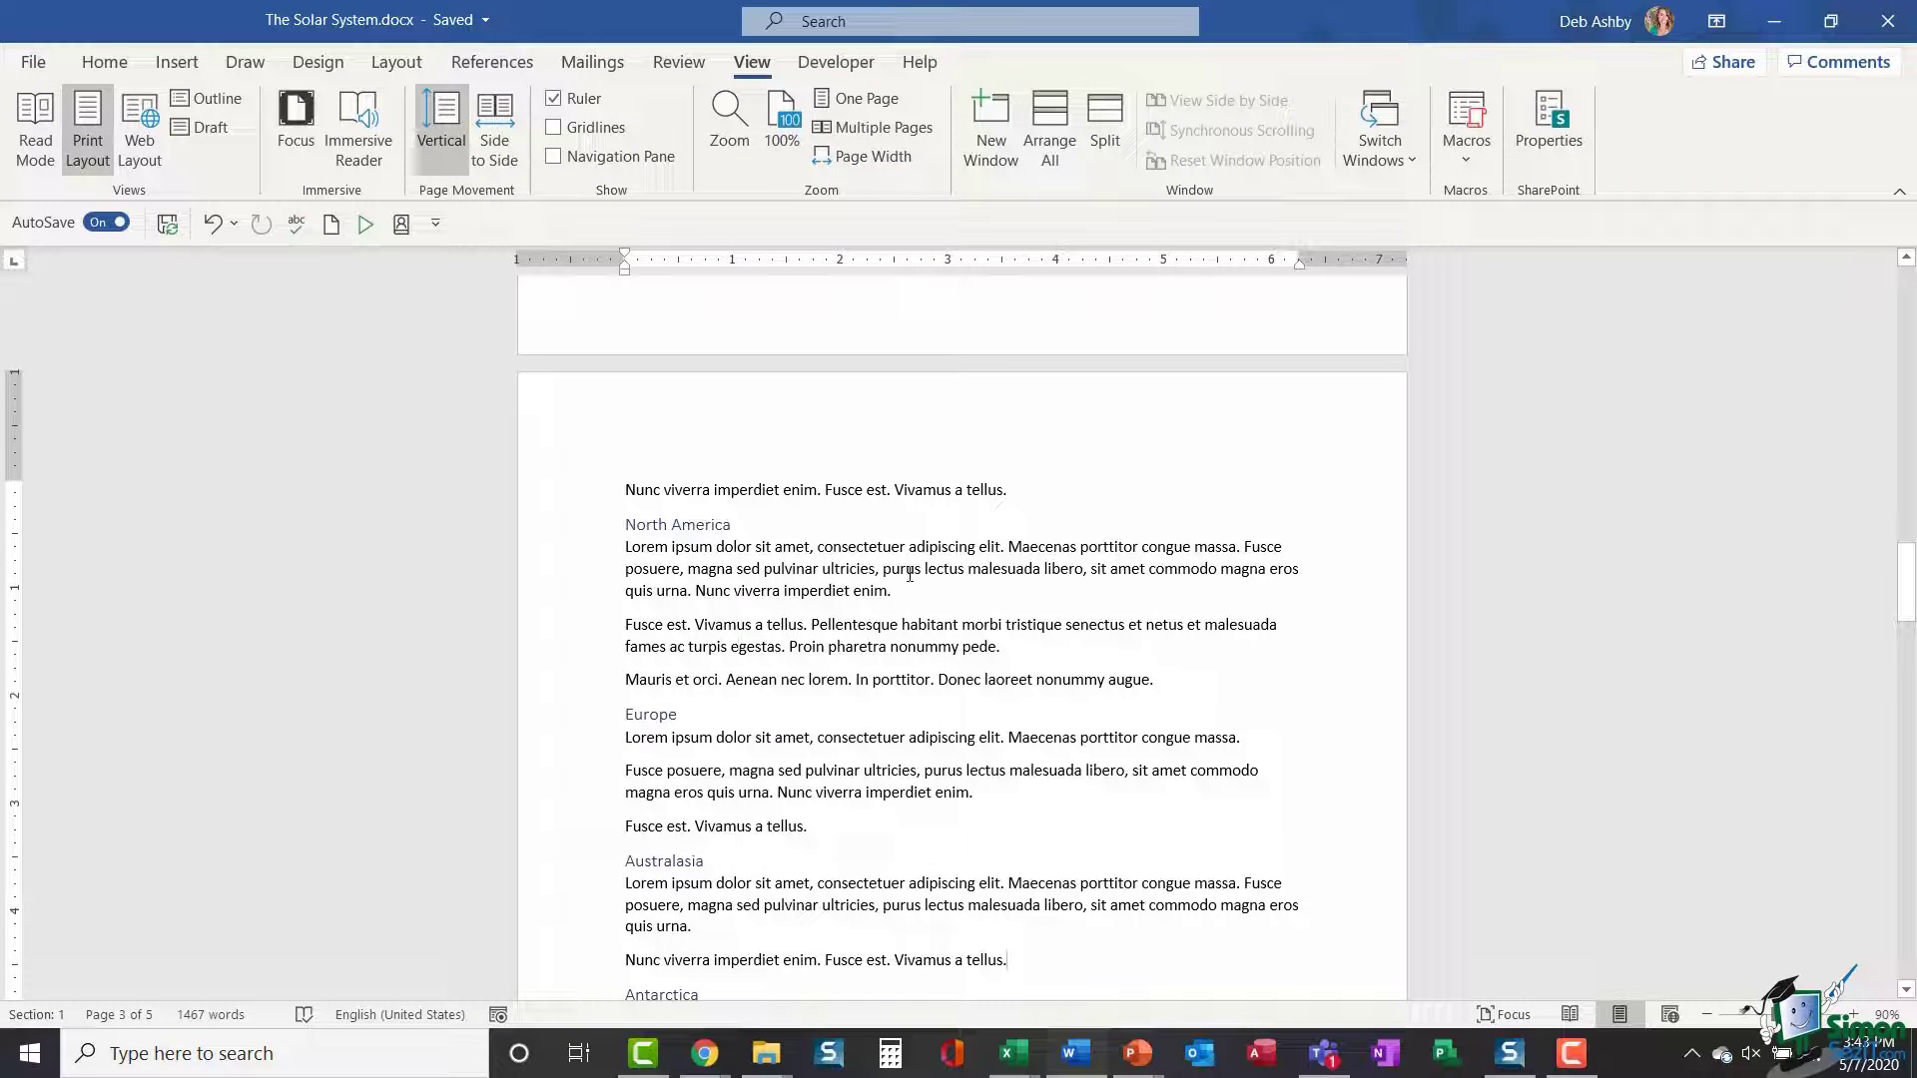
pyautogui.hotkey('ctrl', 'Home')
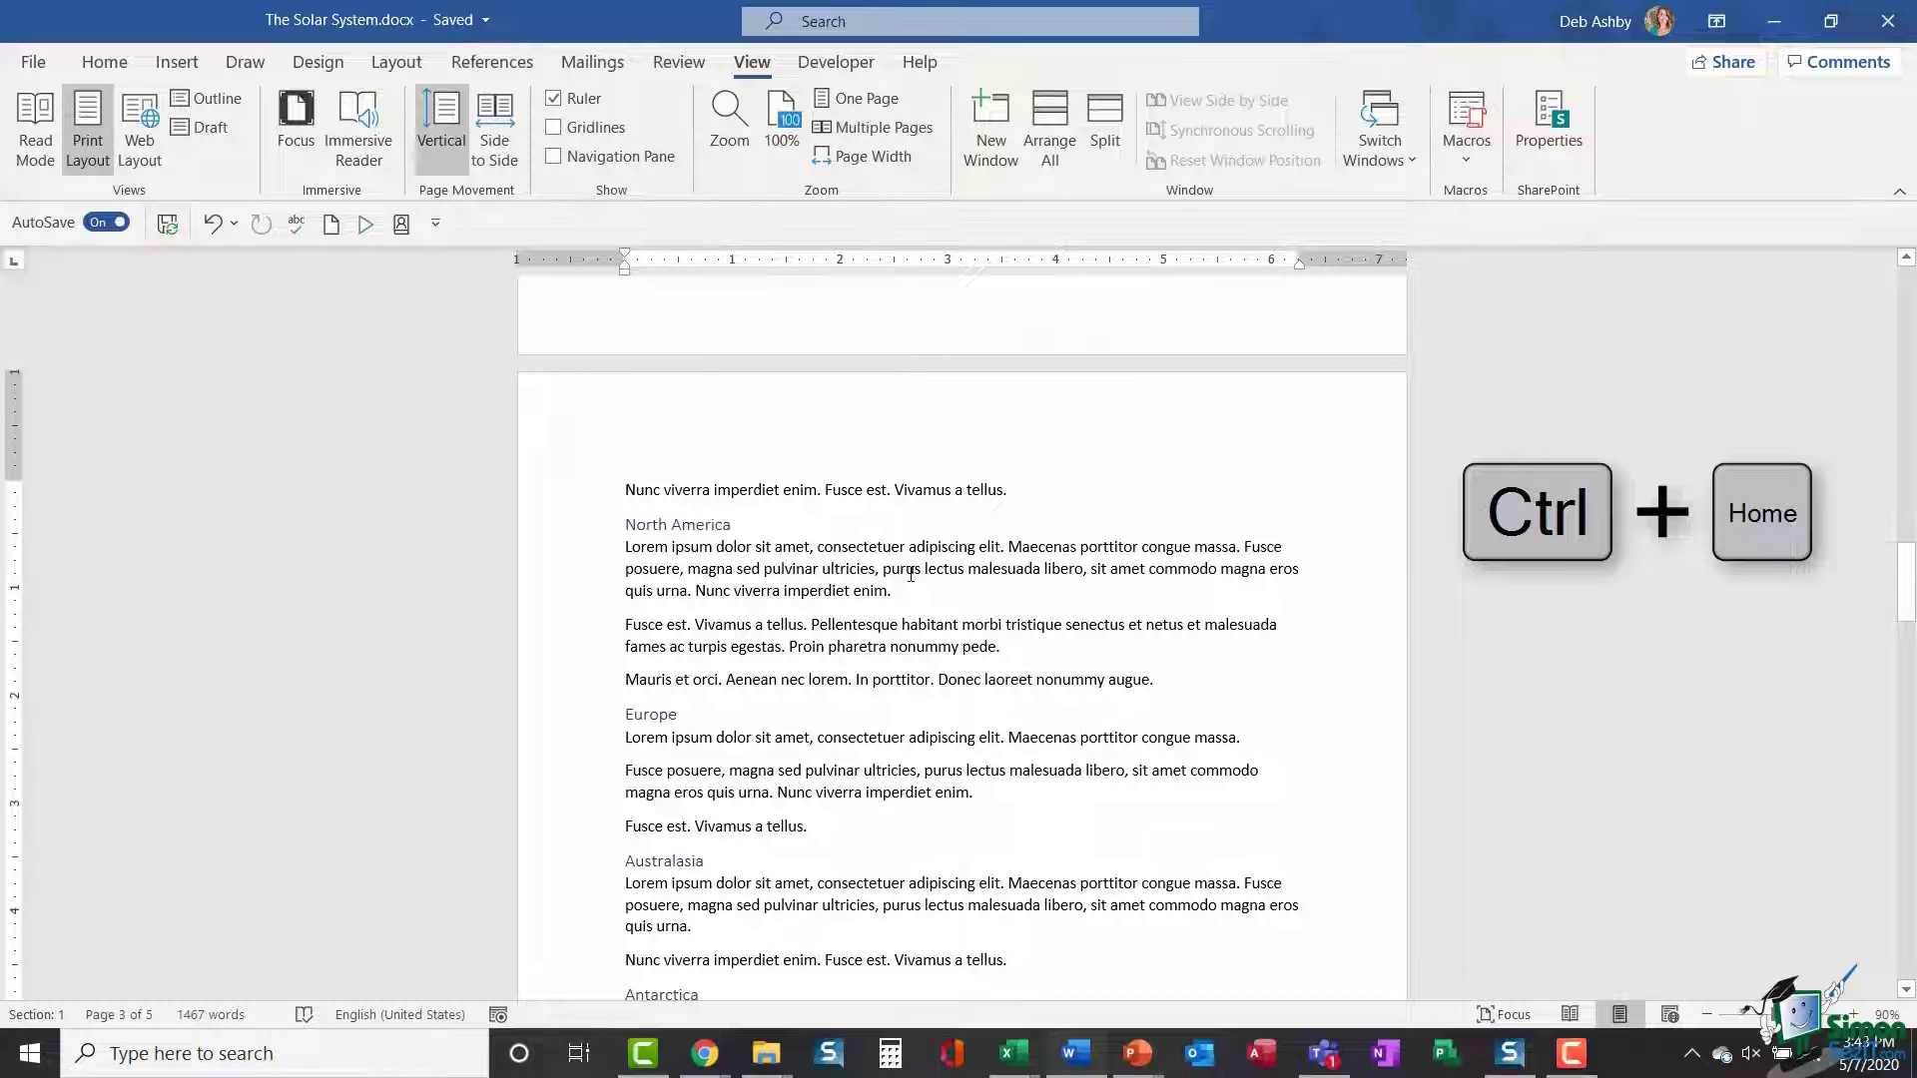
pyautogui.hotkey('ctrl', 'Home')
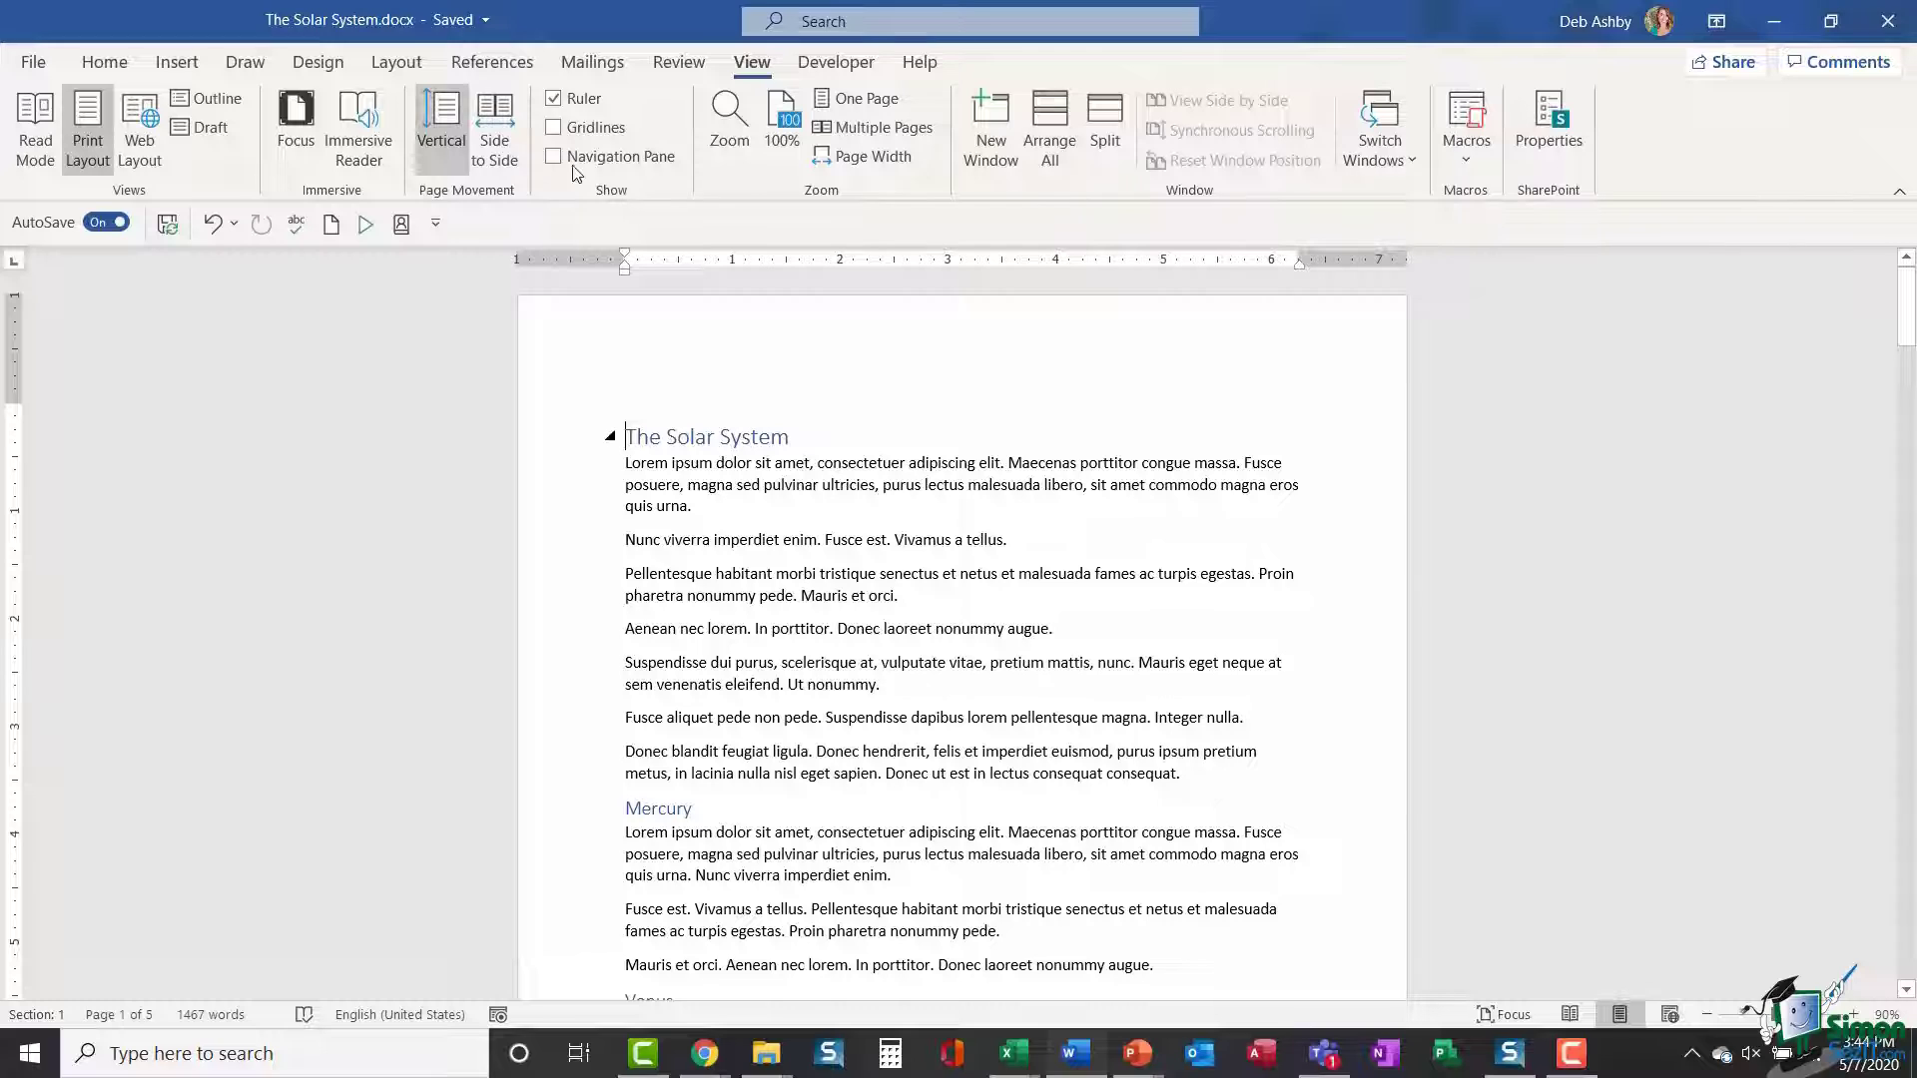
# Insert the built-in Banded cover page at the front of the document
pyautogui.click(176, 62)
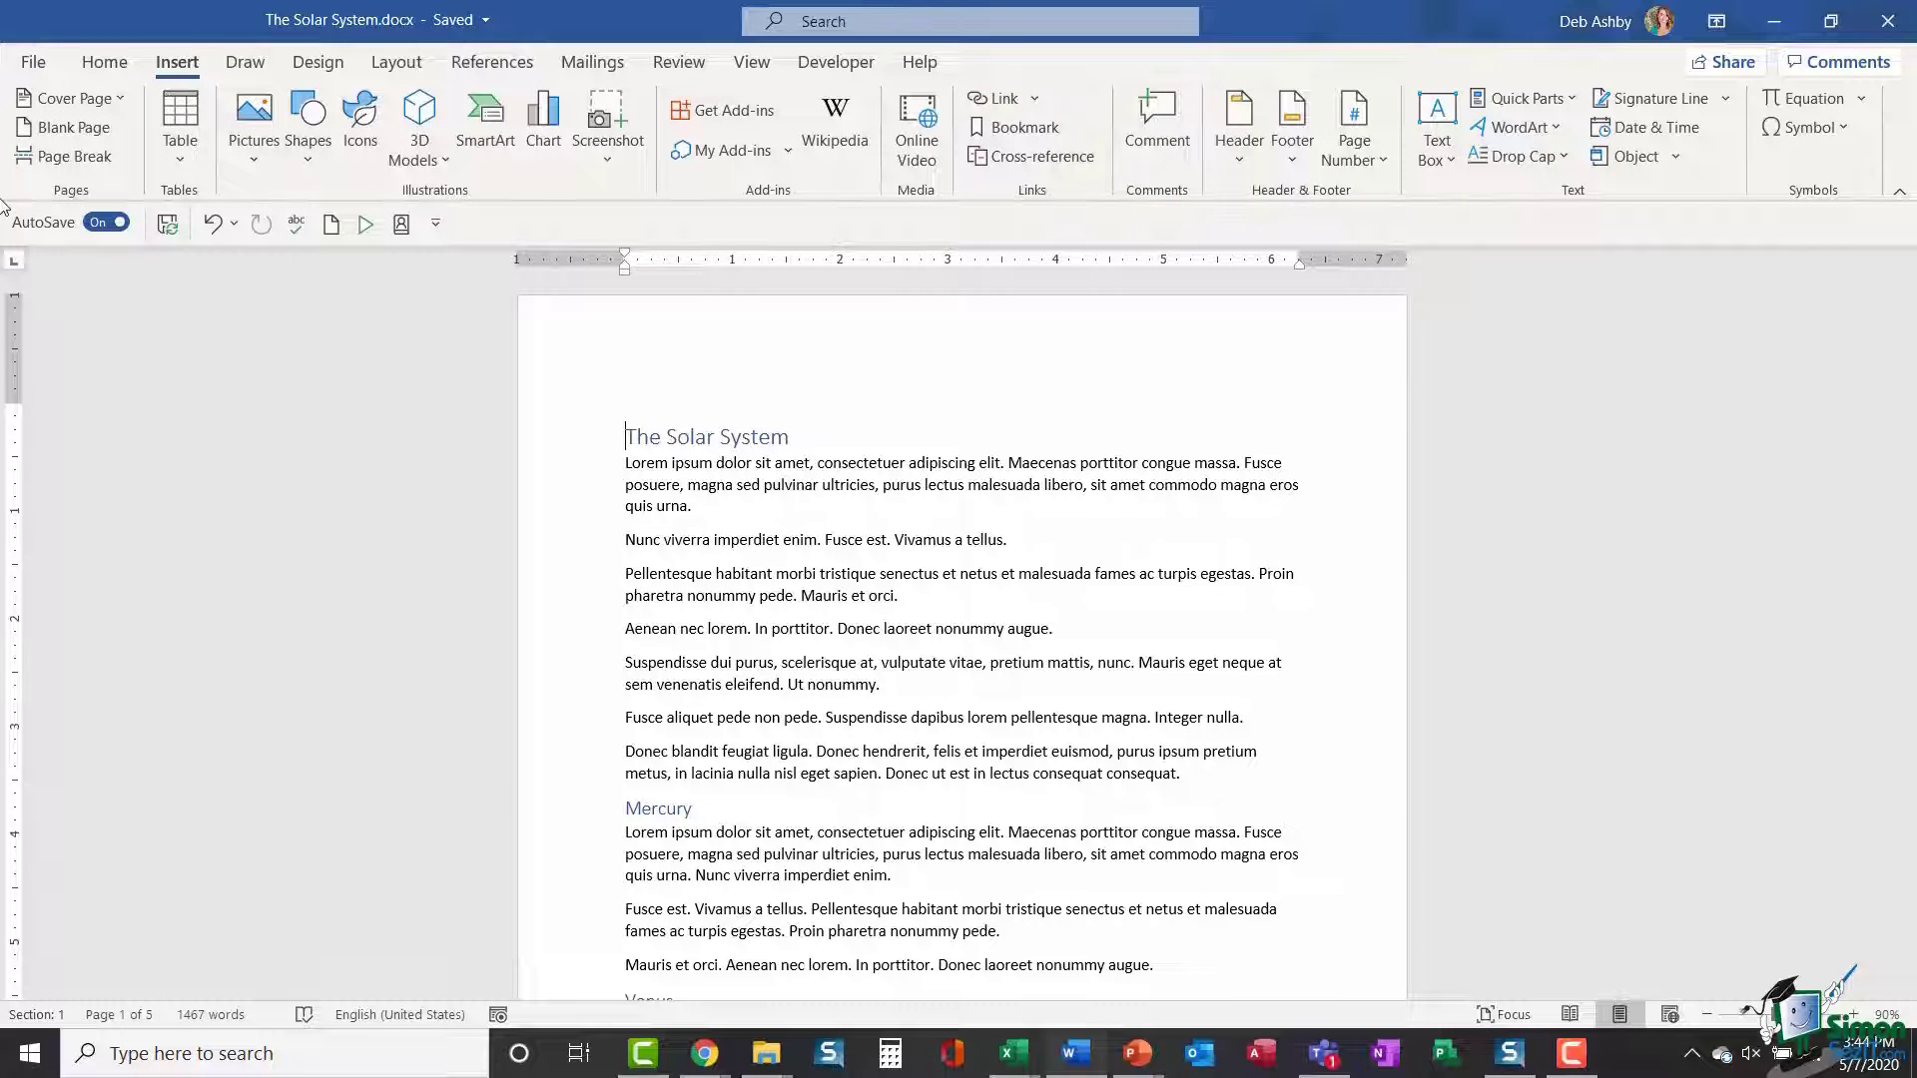
pyautogui.click(121, 97)
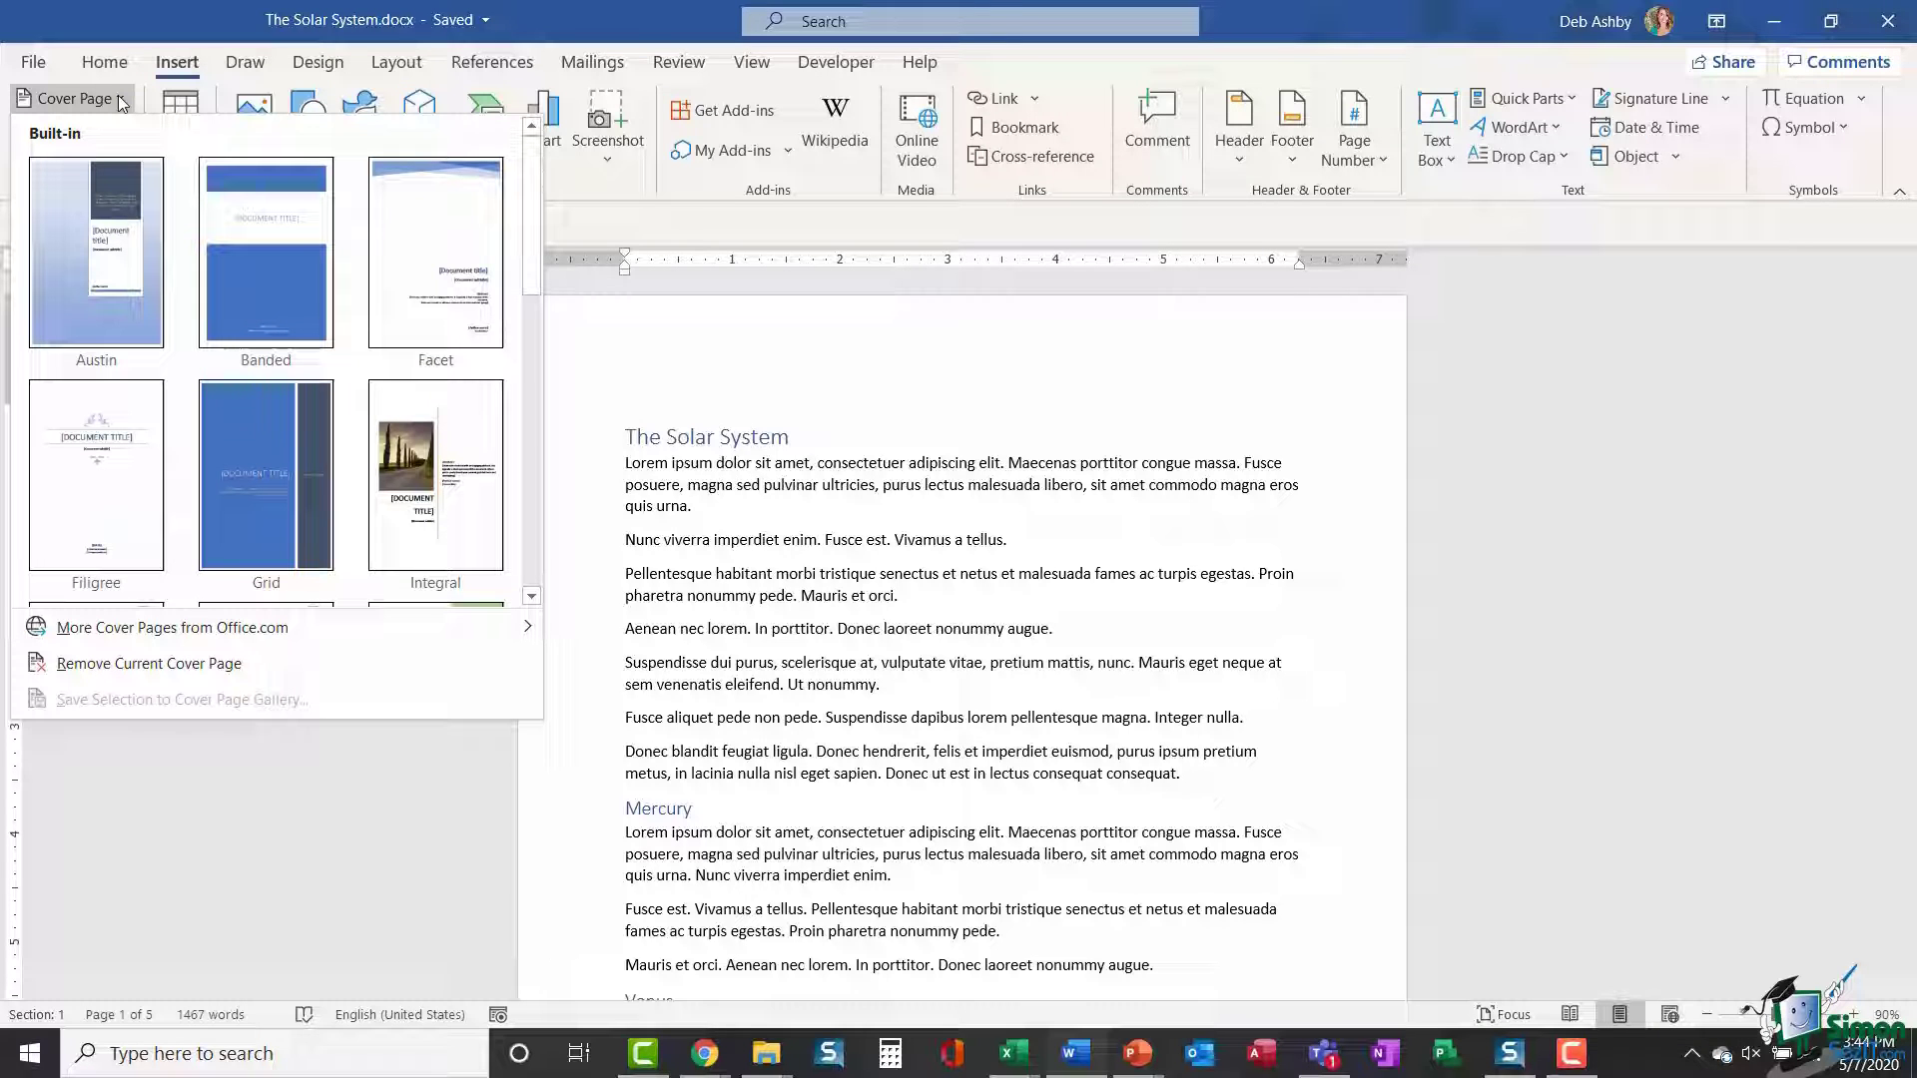
pyautogui.click(266, 275)
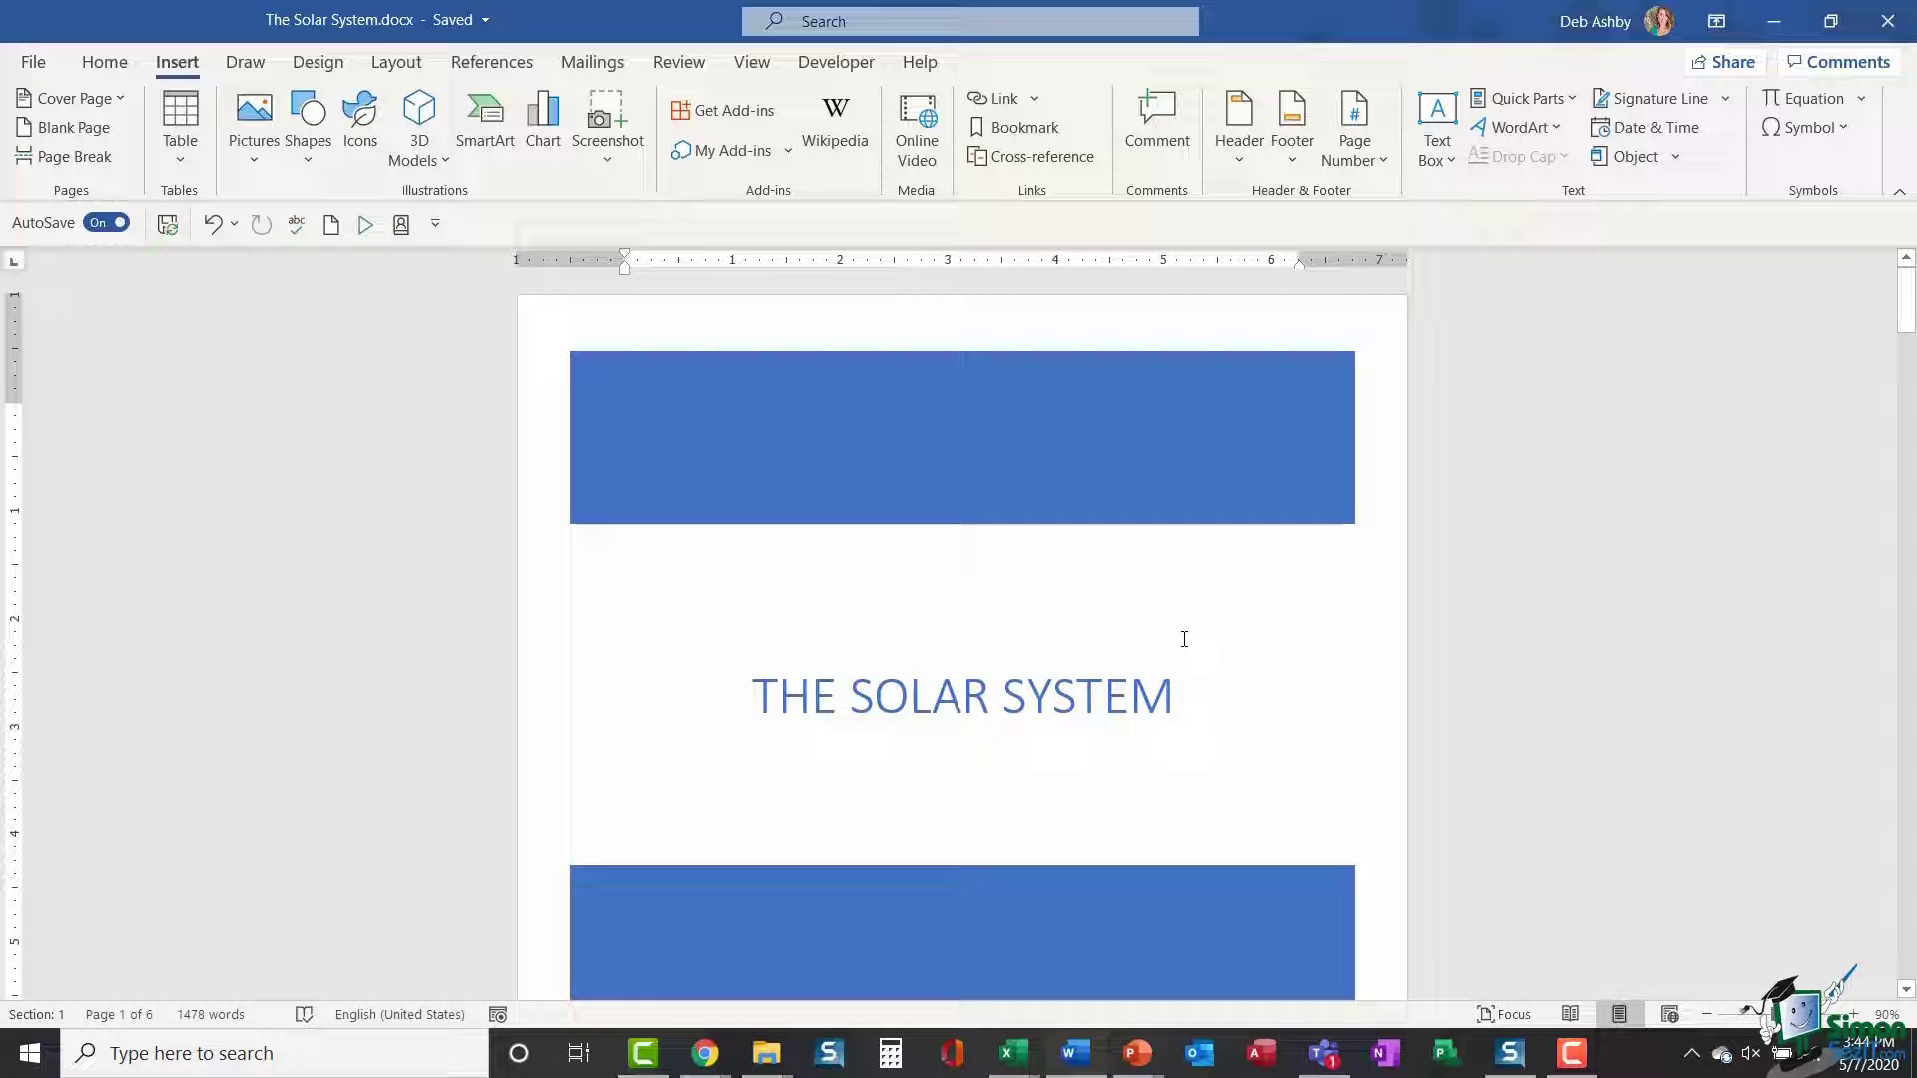
# Insert a page break before the "The Solar System" heading to create a blank page after the cover page
pyautogui.scroll(-8, 1187, 638)
pyautogui.scroll(-3, 1182, 638)
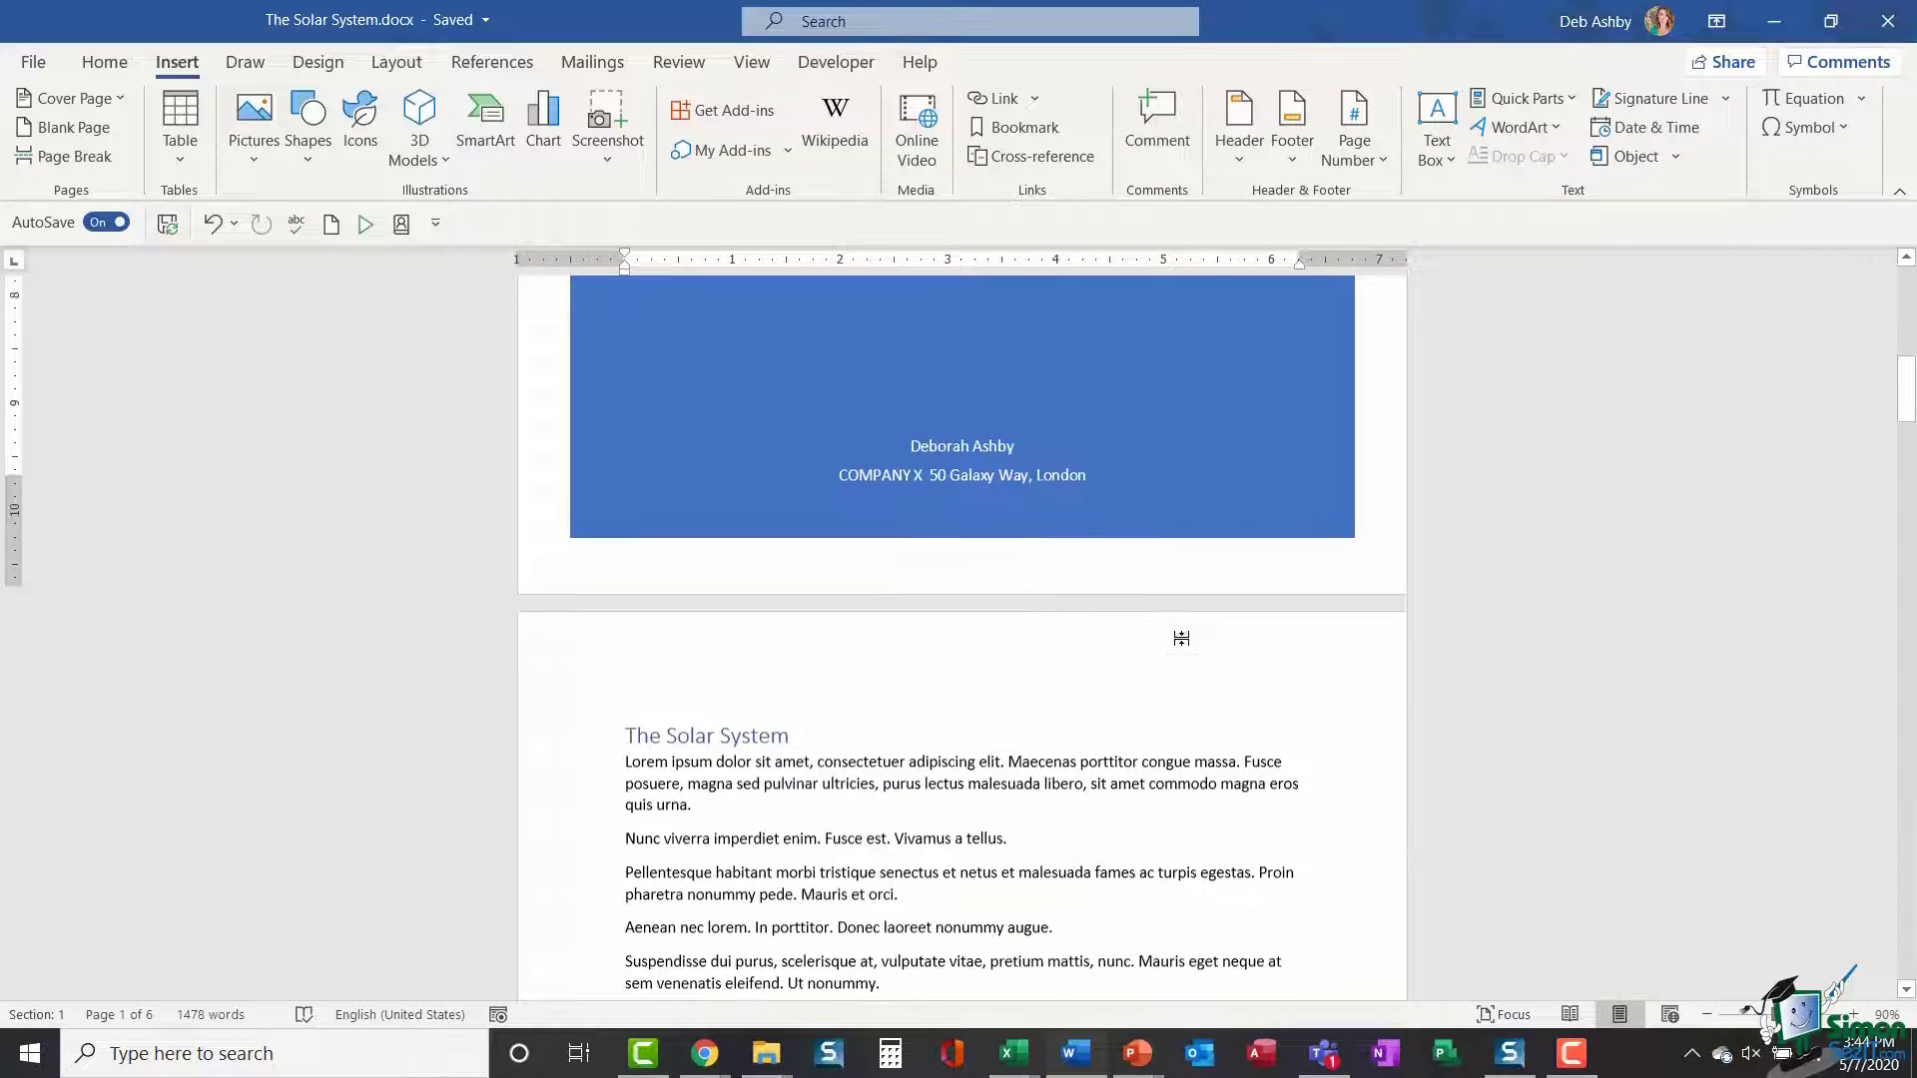
pyautogui.click(627, 729)
pyautogui.scroll(-5, 1159, 704)
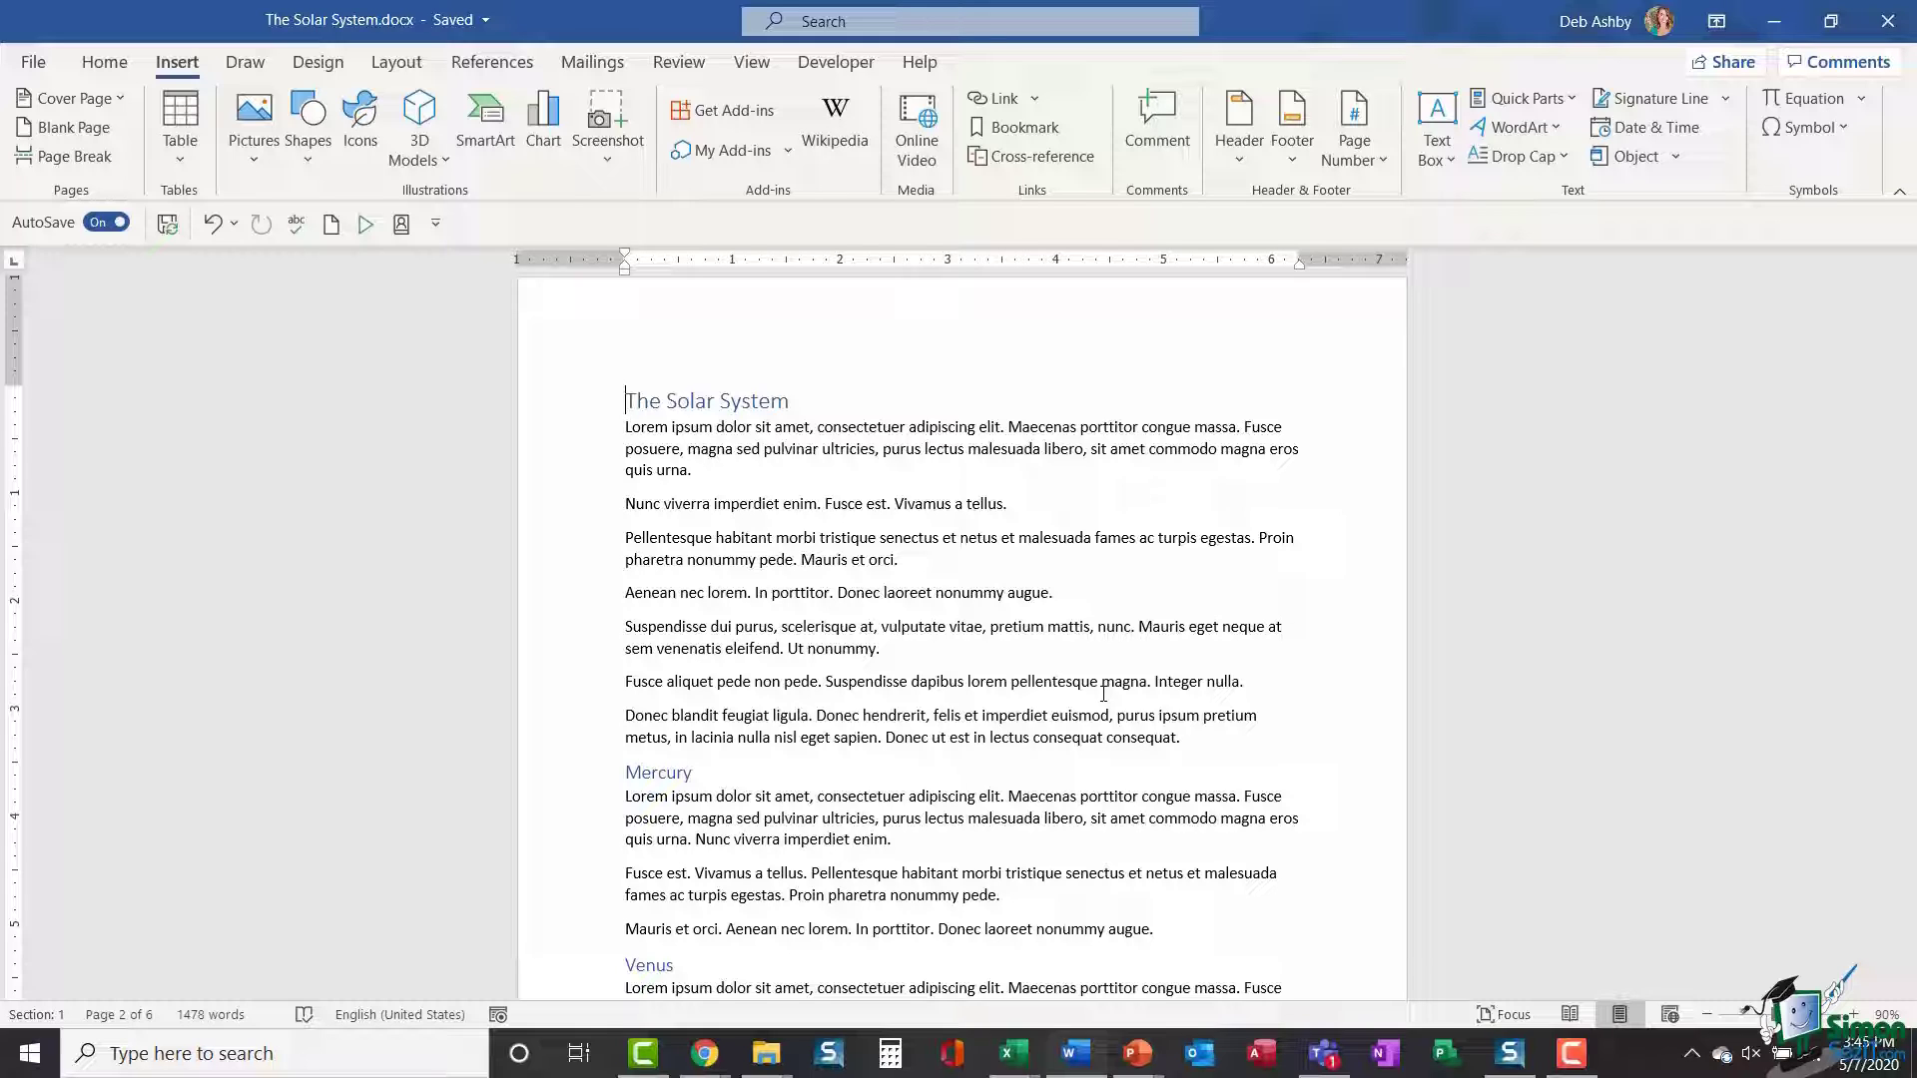
pyautogui.hotkey('ctrl', 'Return')
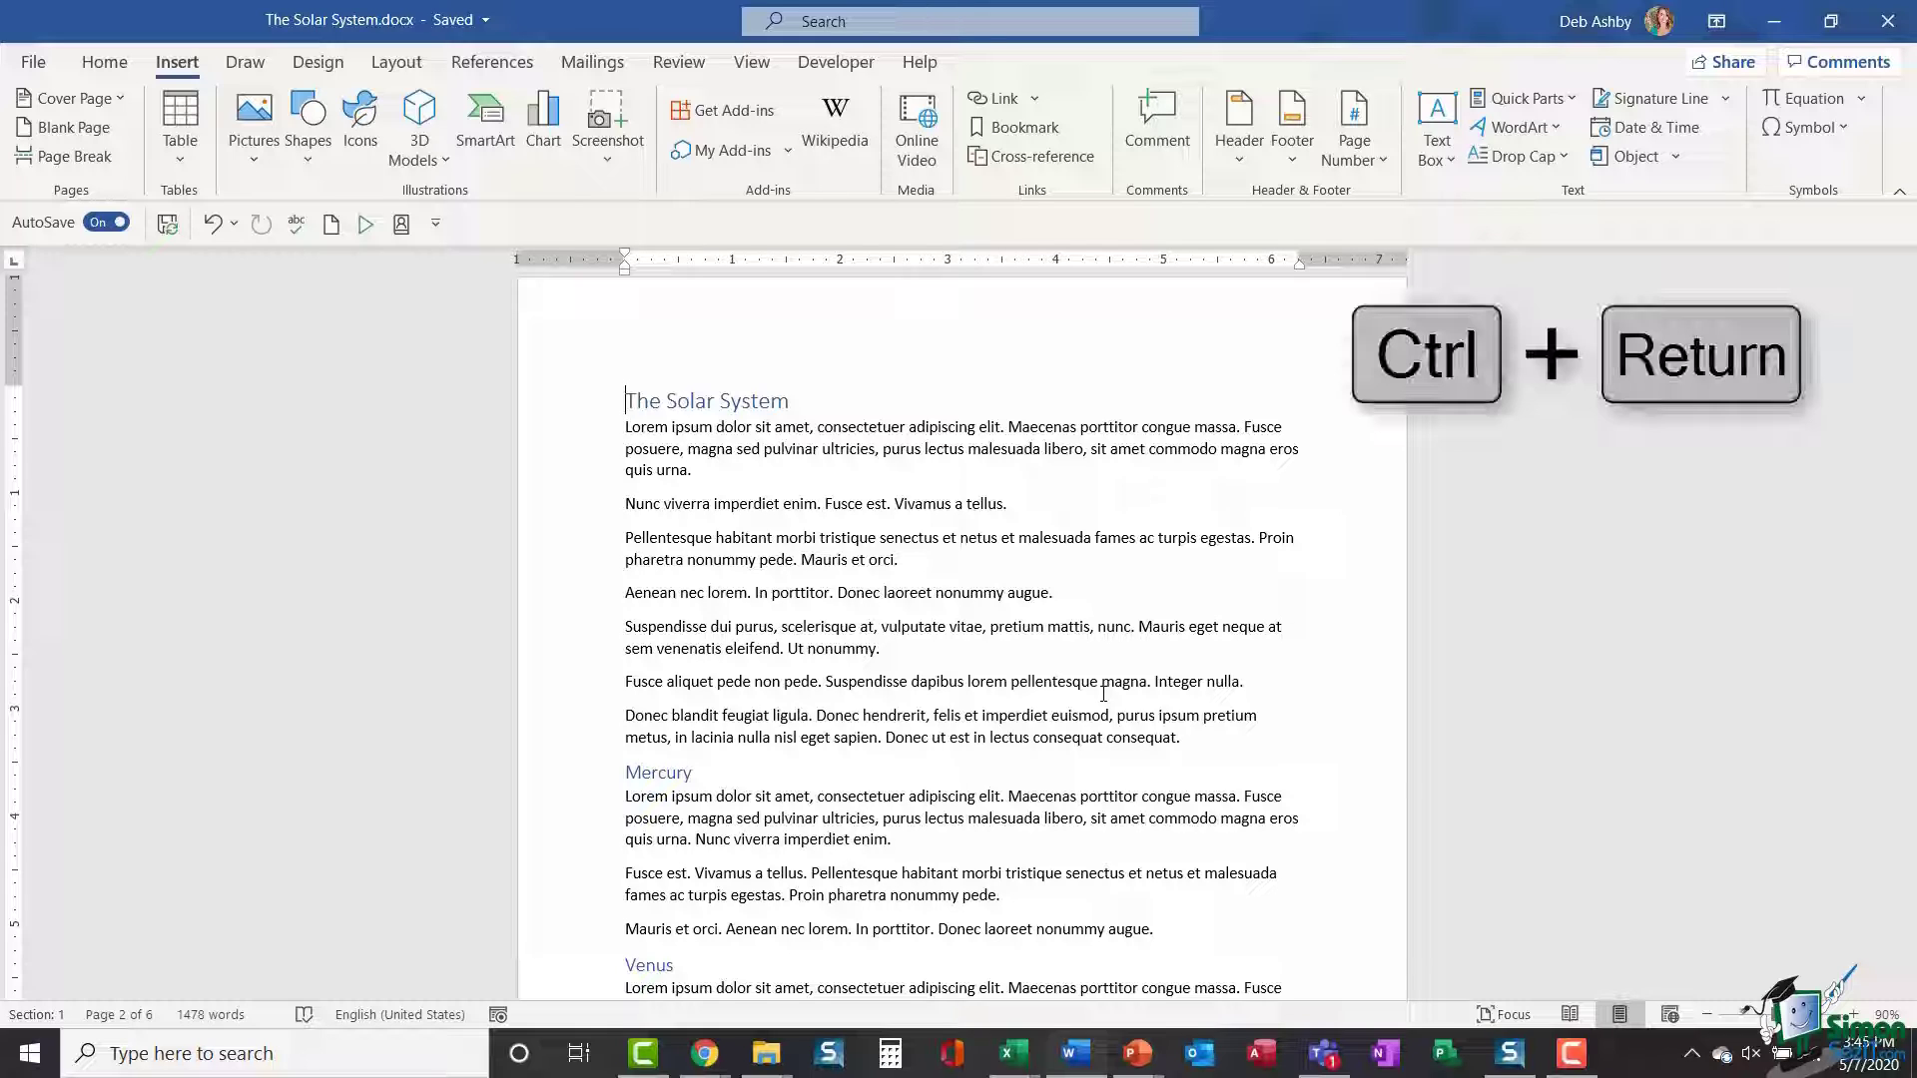
pyautogui.hotkey('ctrl', 'Return')
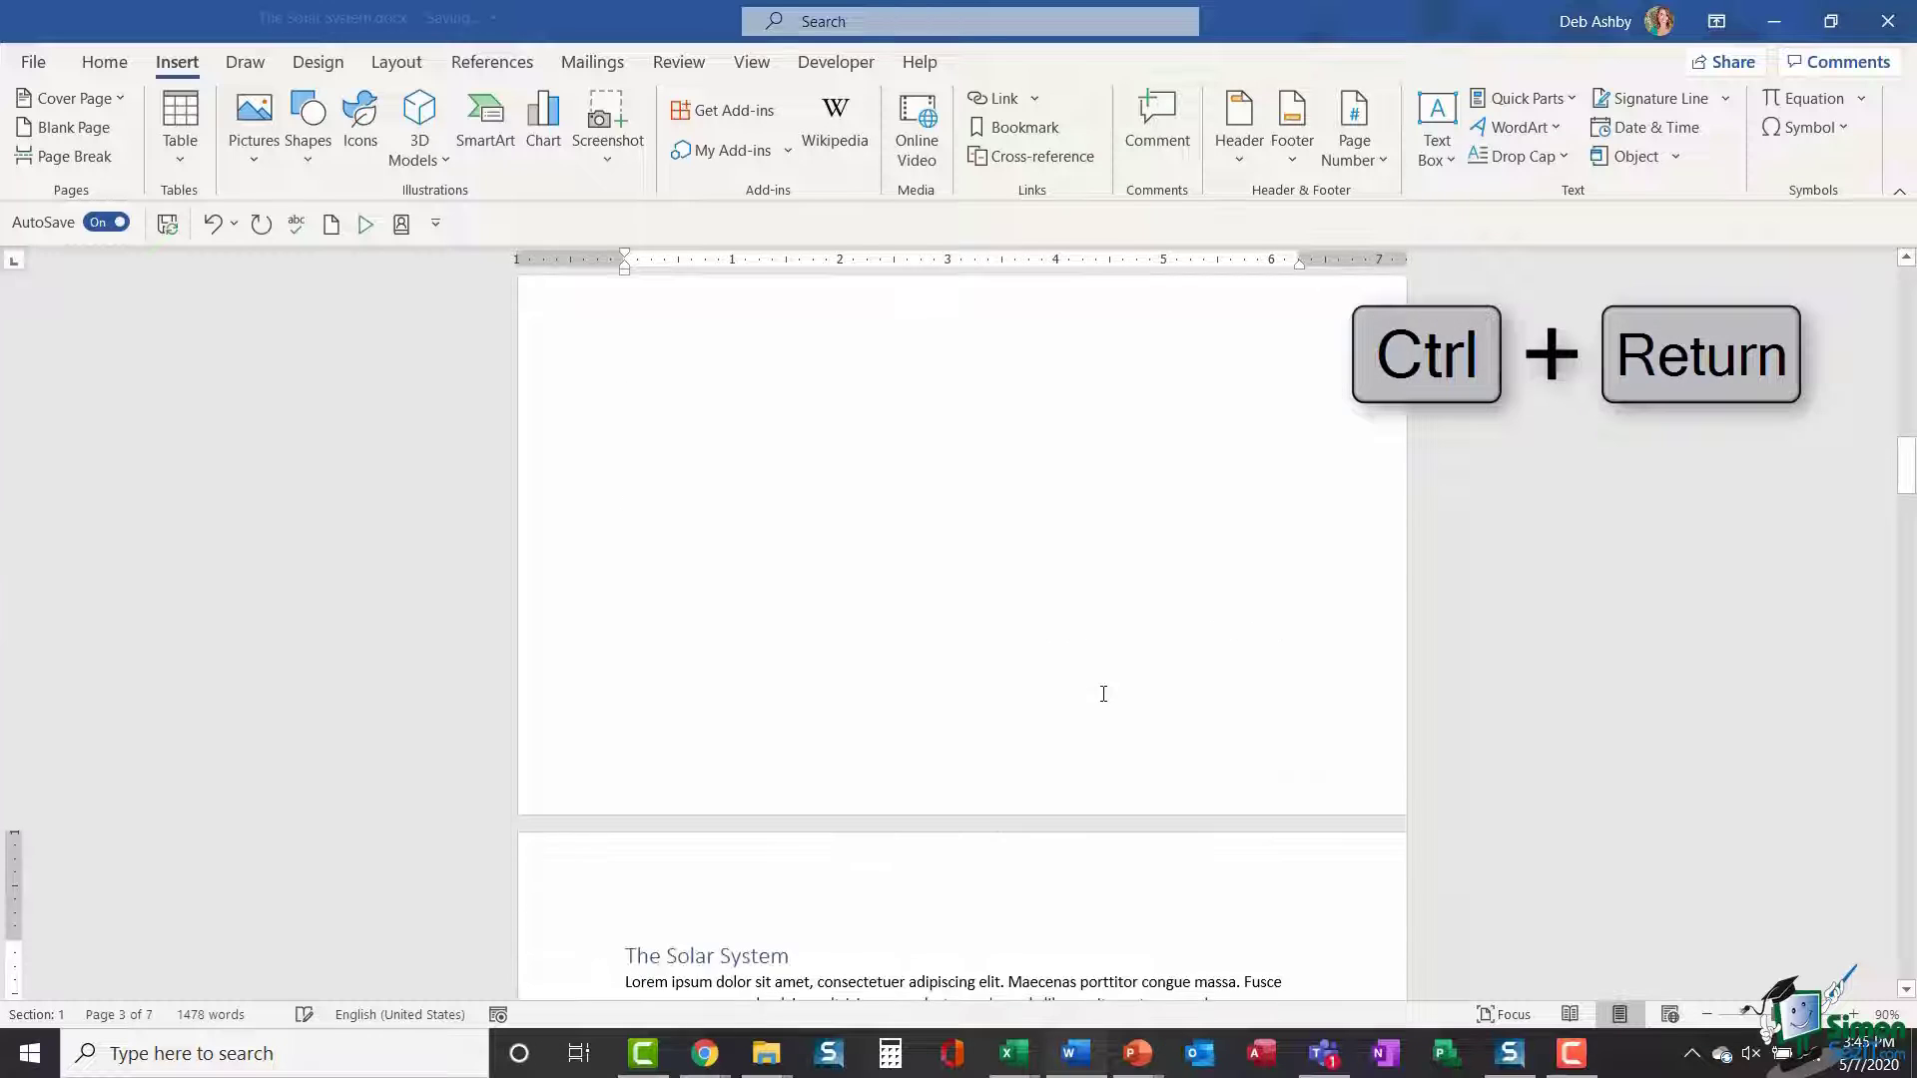
# Insert the built-in Automatic Table 1 table of contents at the start of the blank page after the cover page
pyautogui.scroll(5, 1060, 692)
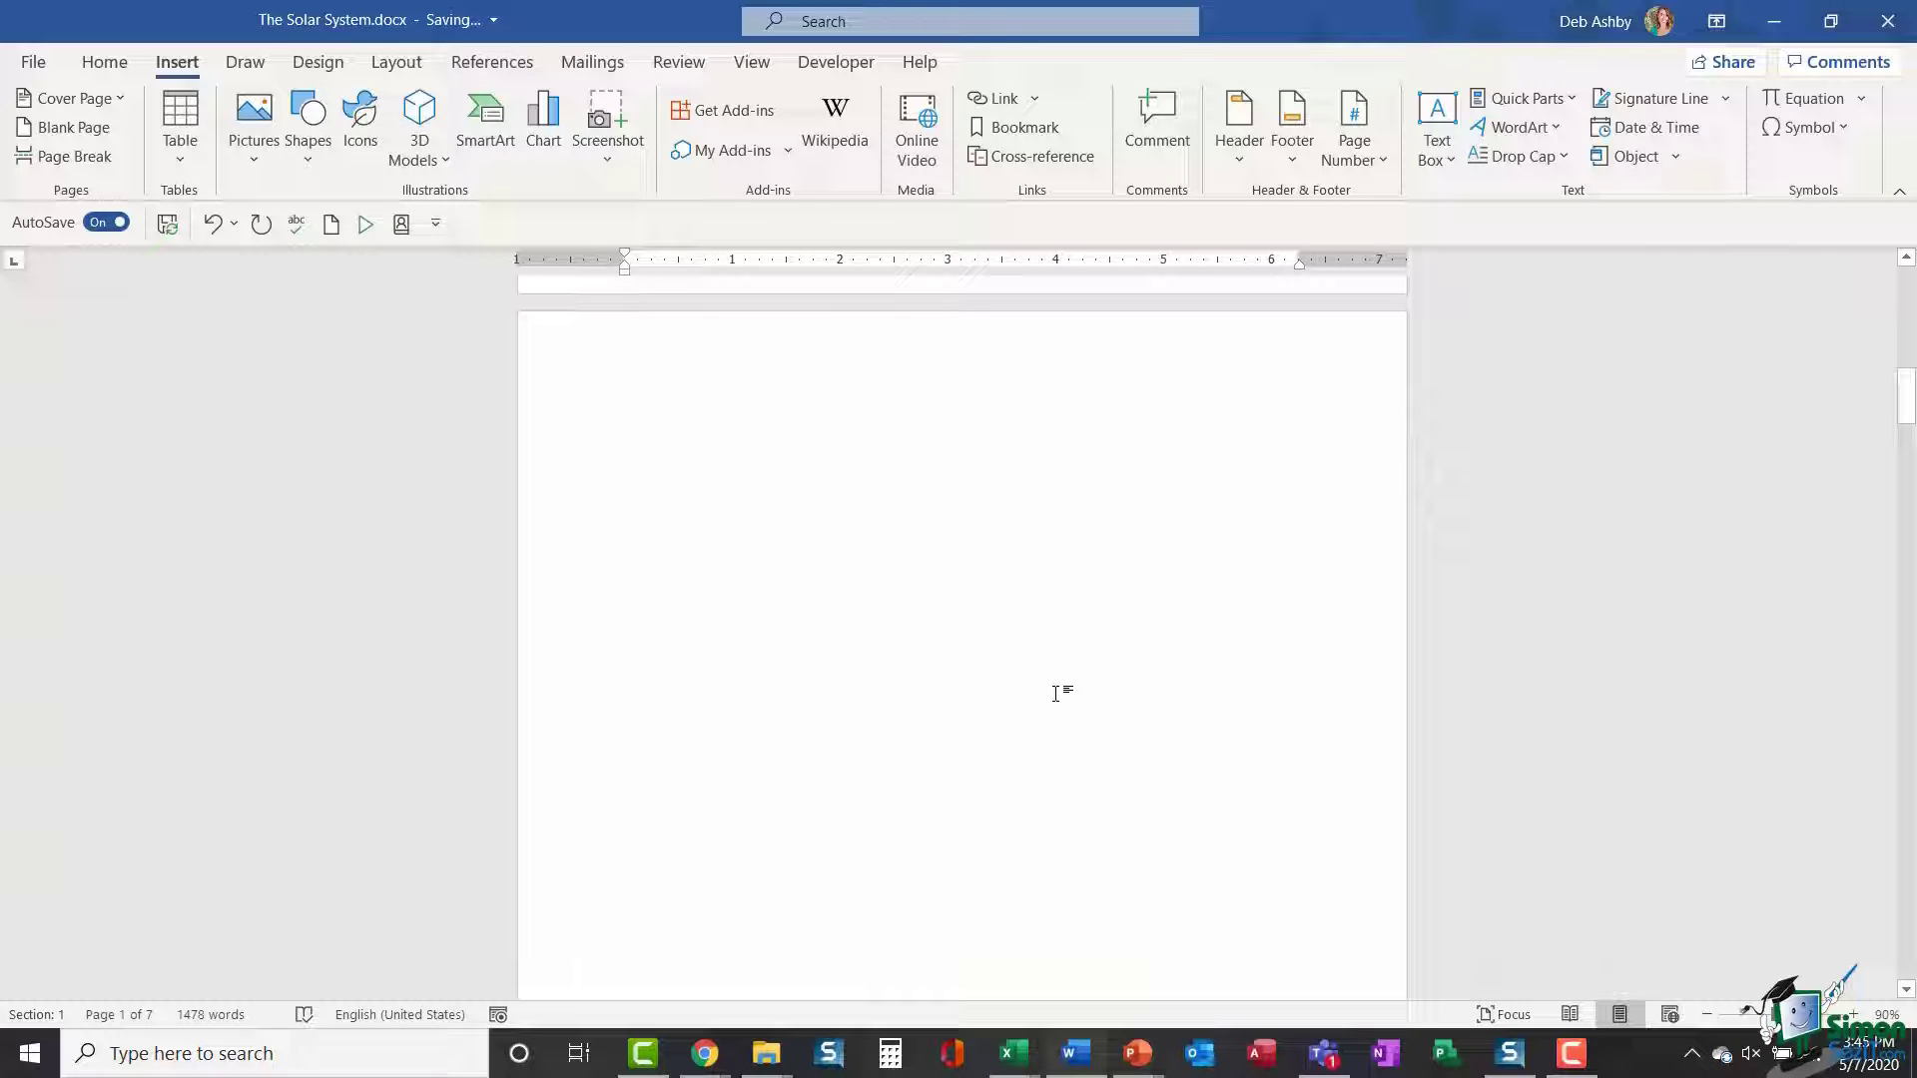
pyautogui.scroll(-5, 1056, 693)
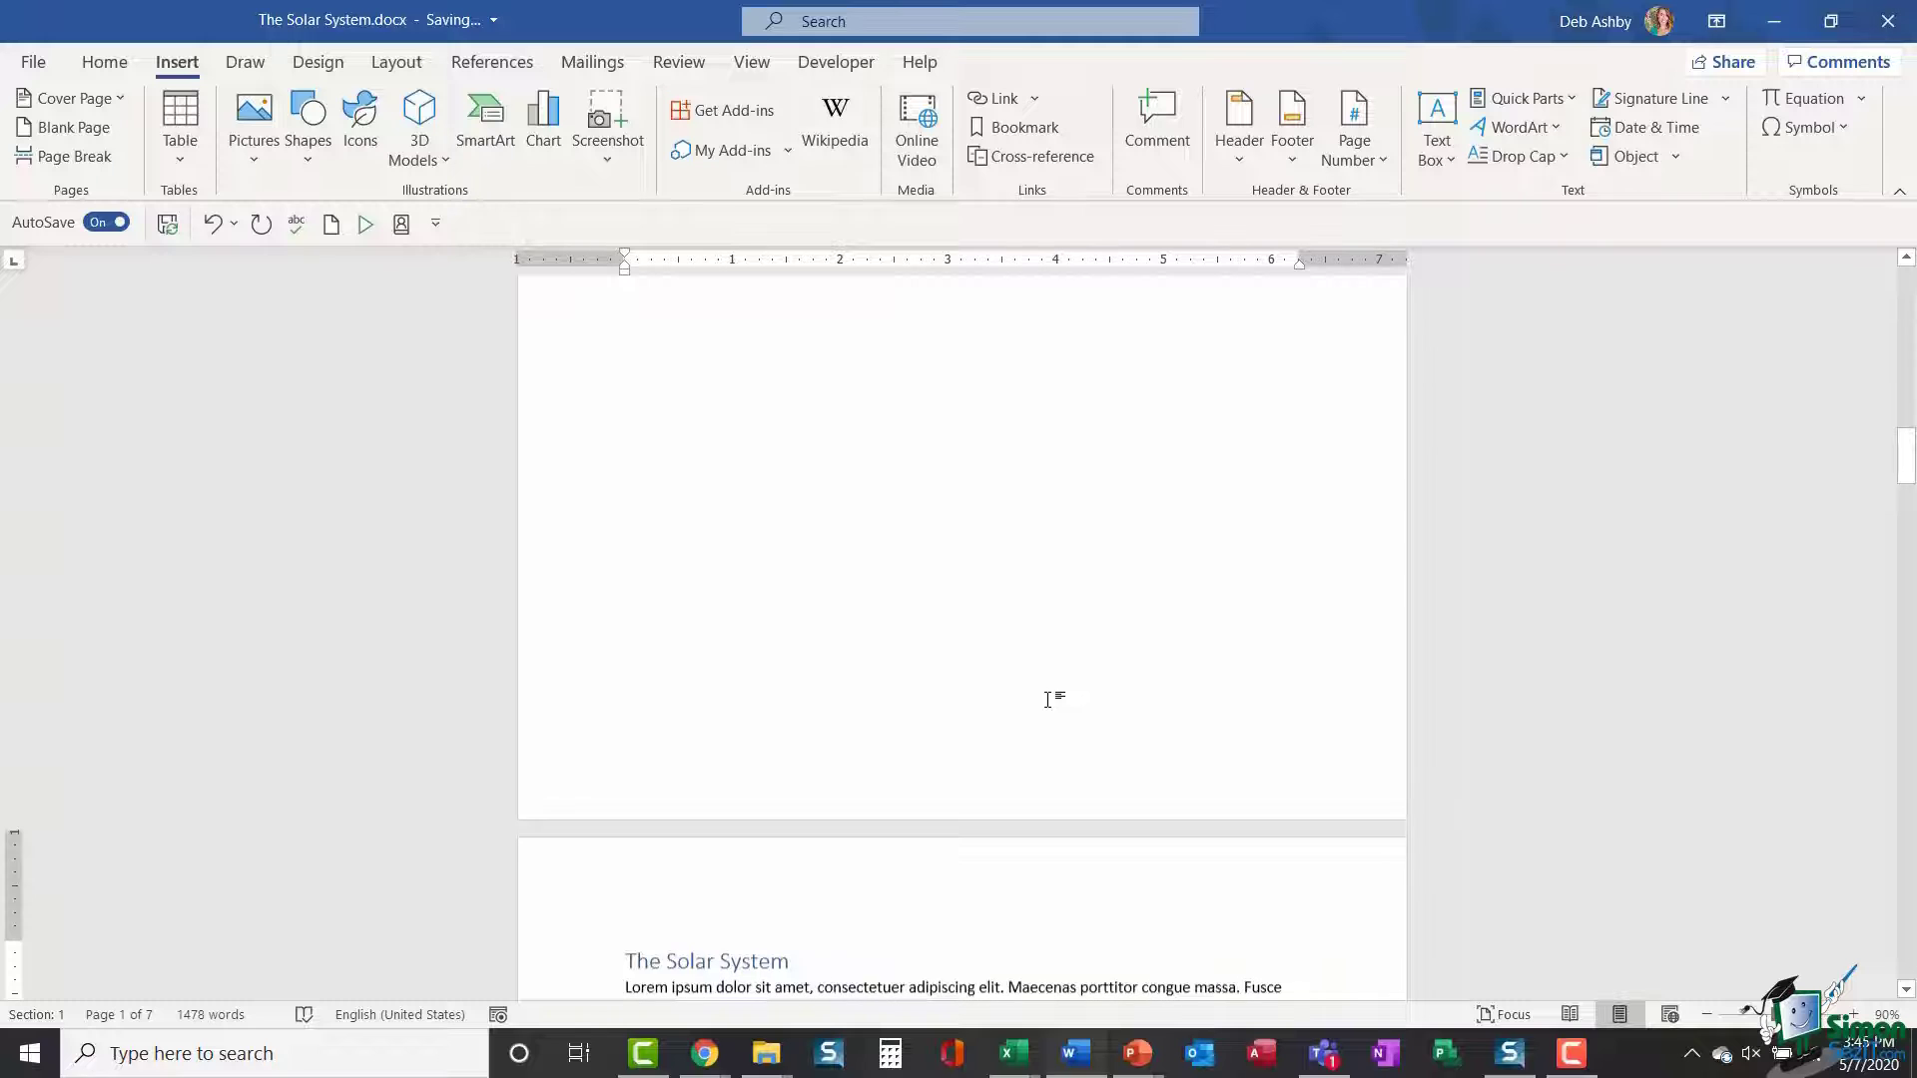
pyautogui.scroll(5, 1048, 701)
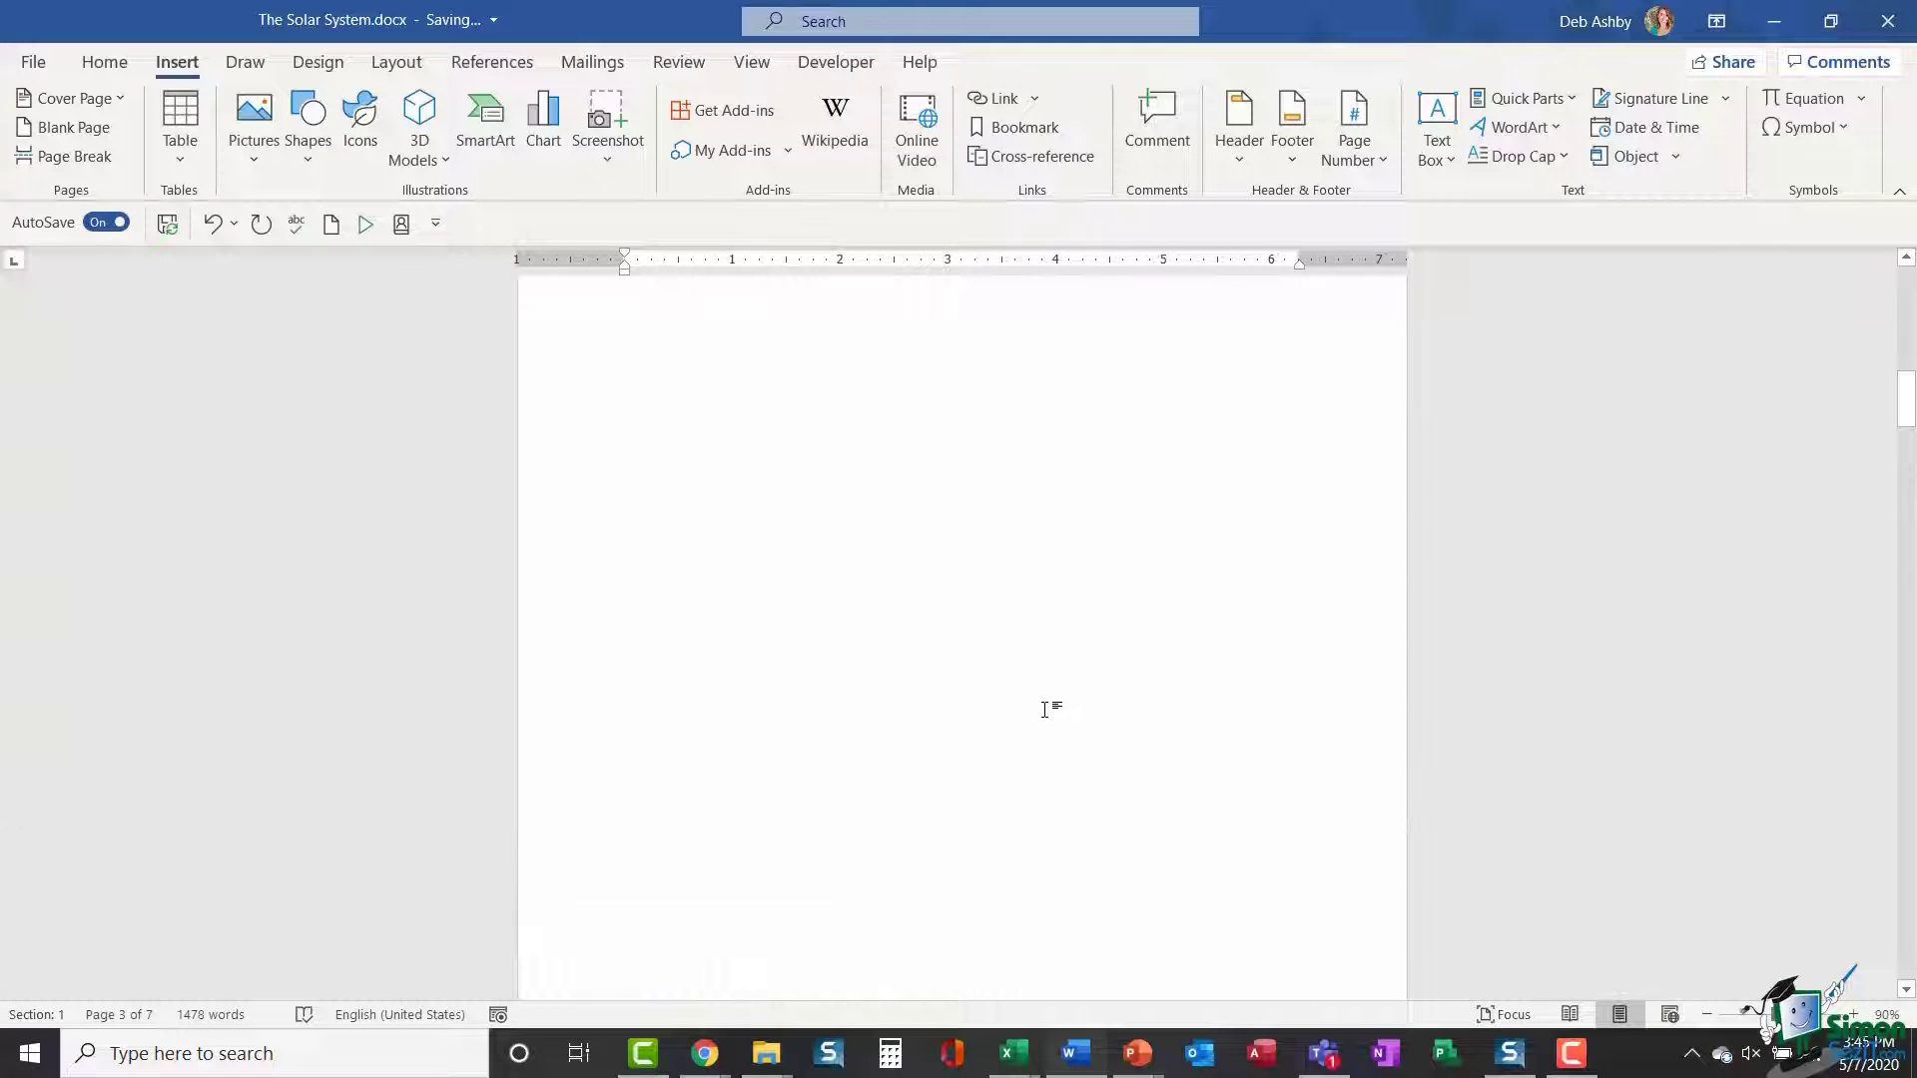
pyautogui.scroll(5, 1045, 710)
pyautogui.rightClick(624, 633)
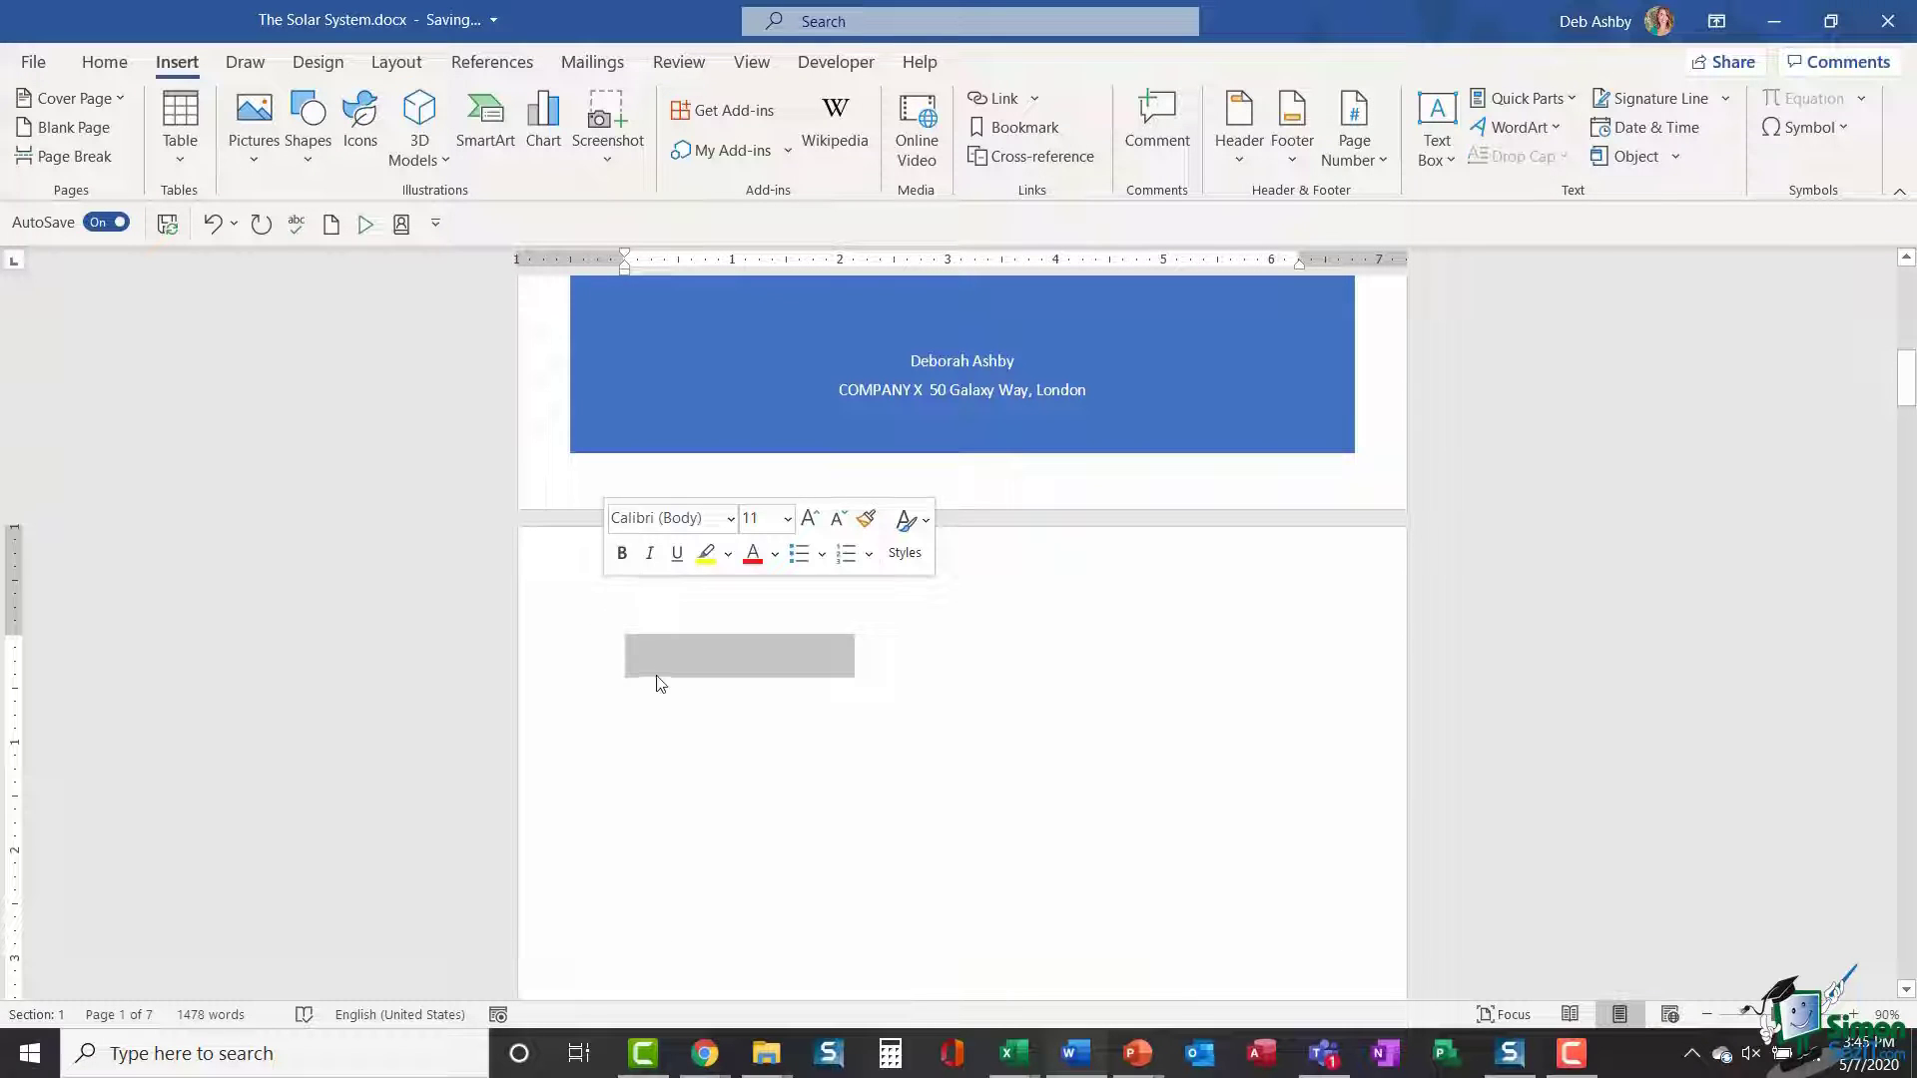
pyautogui.click(729, 662)
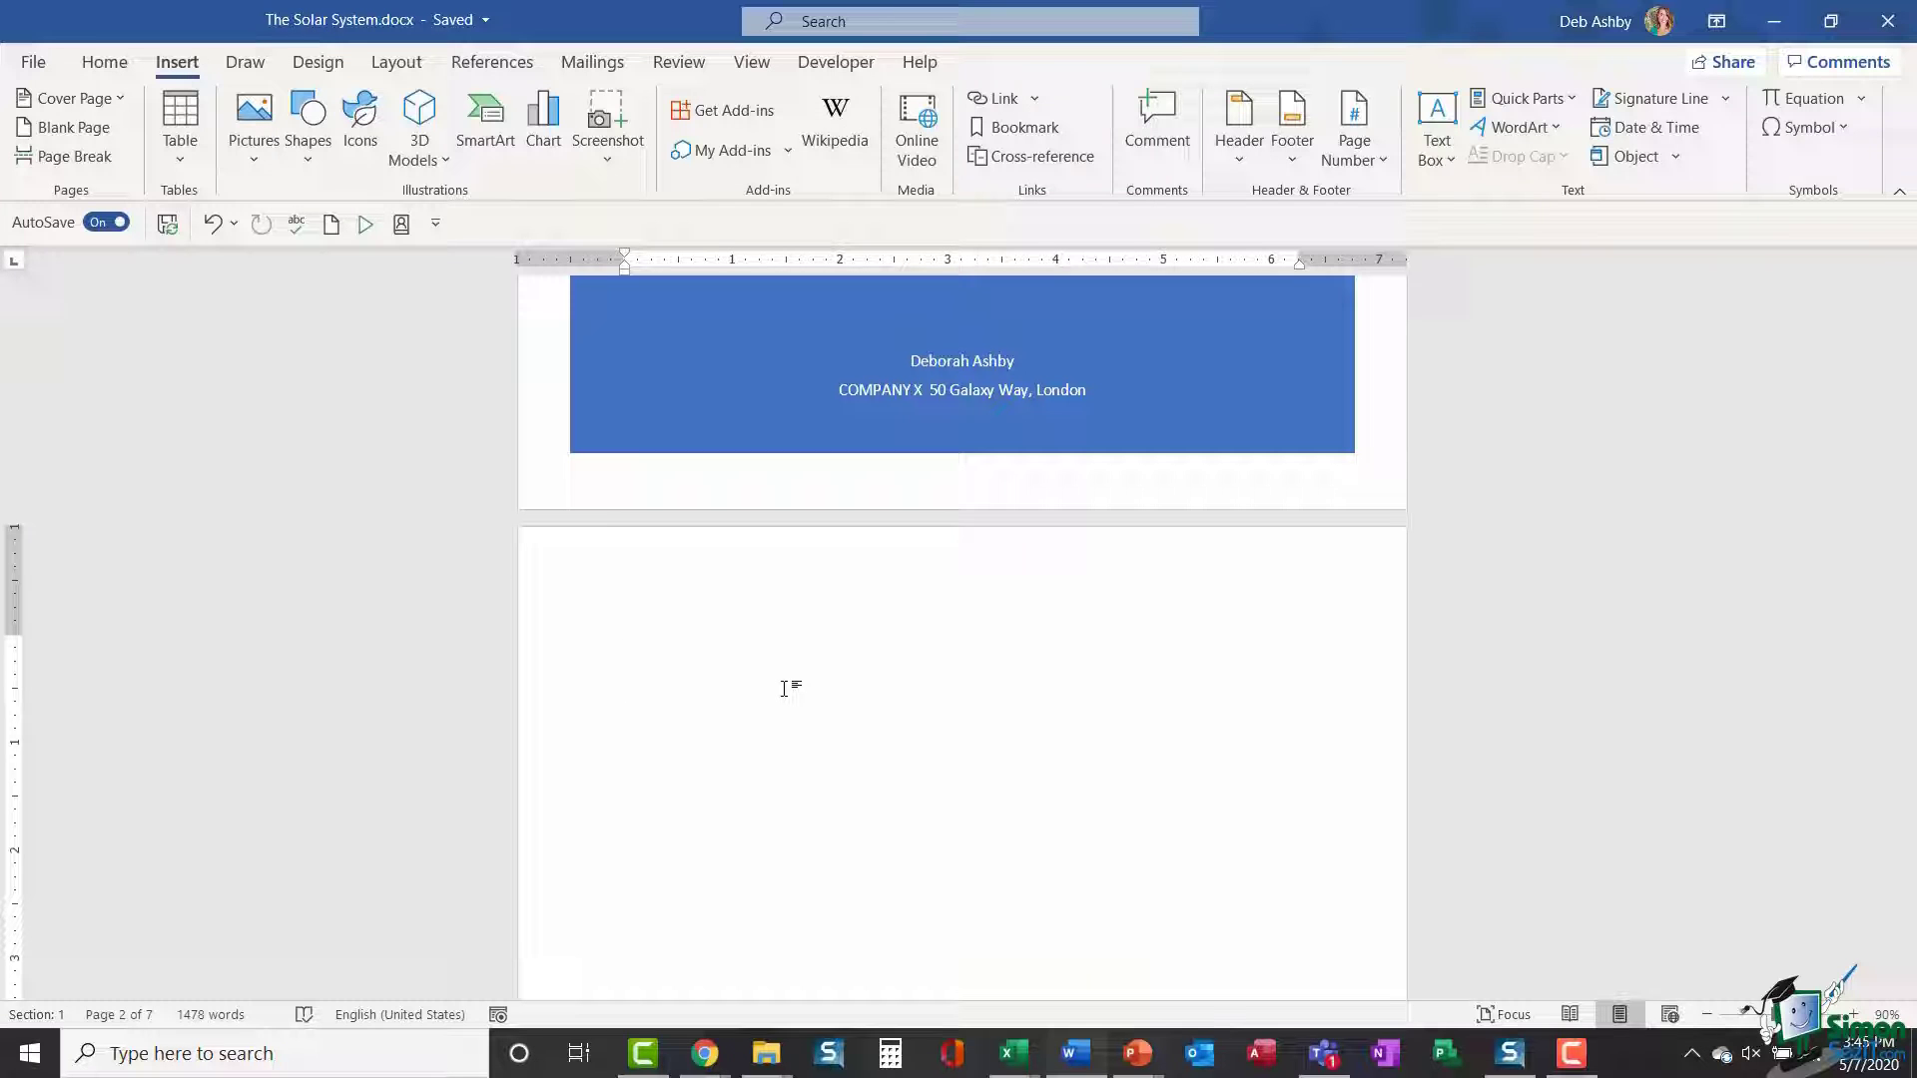
pyautogui.click(488, 65)
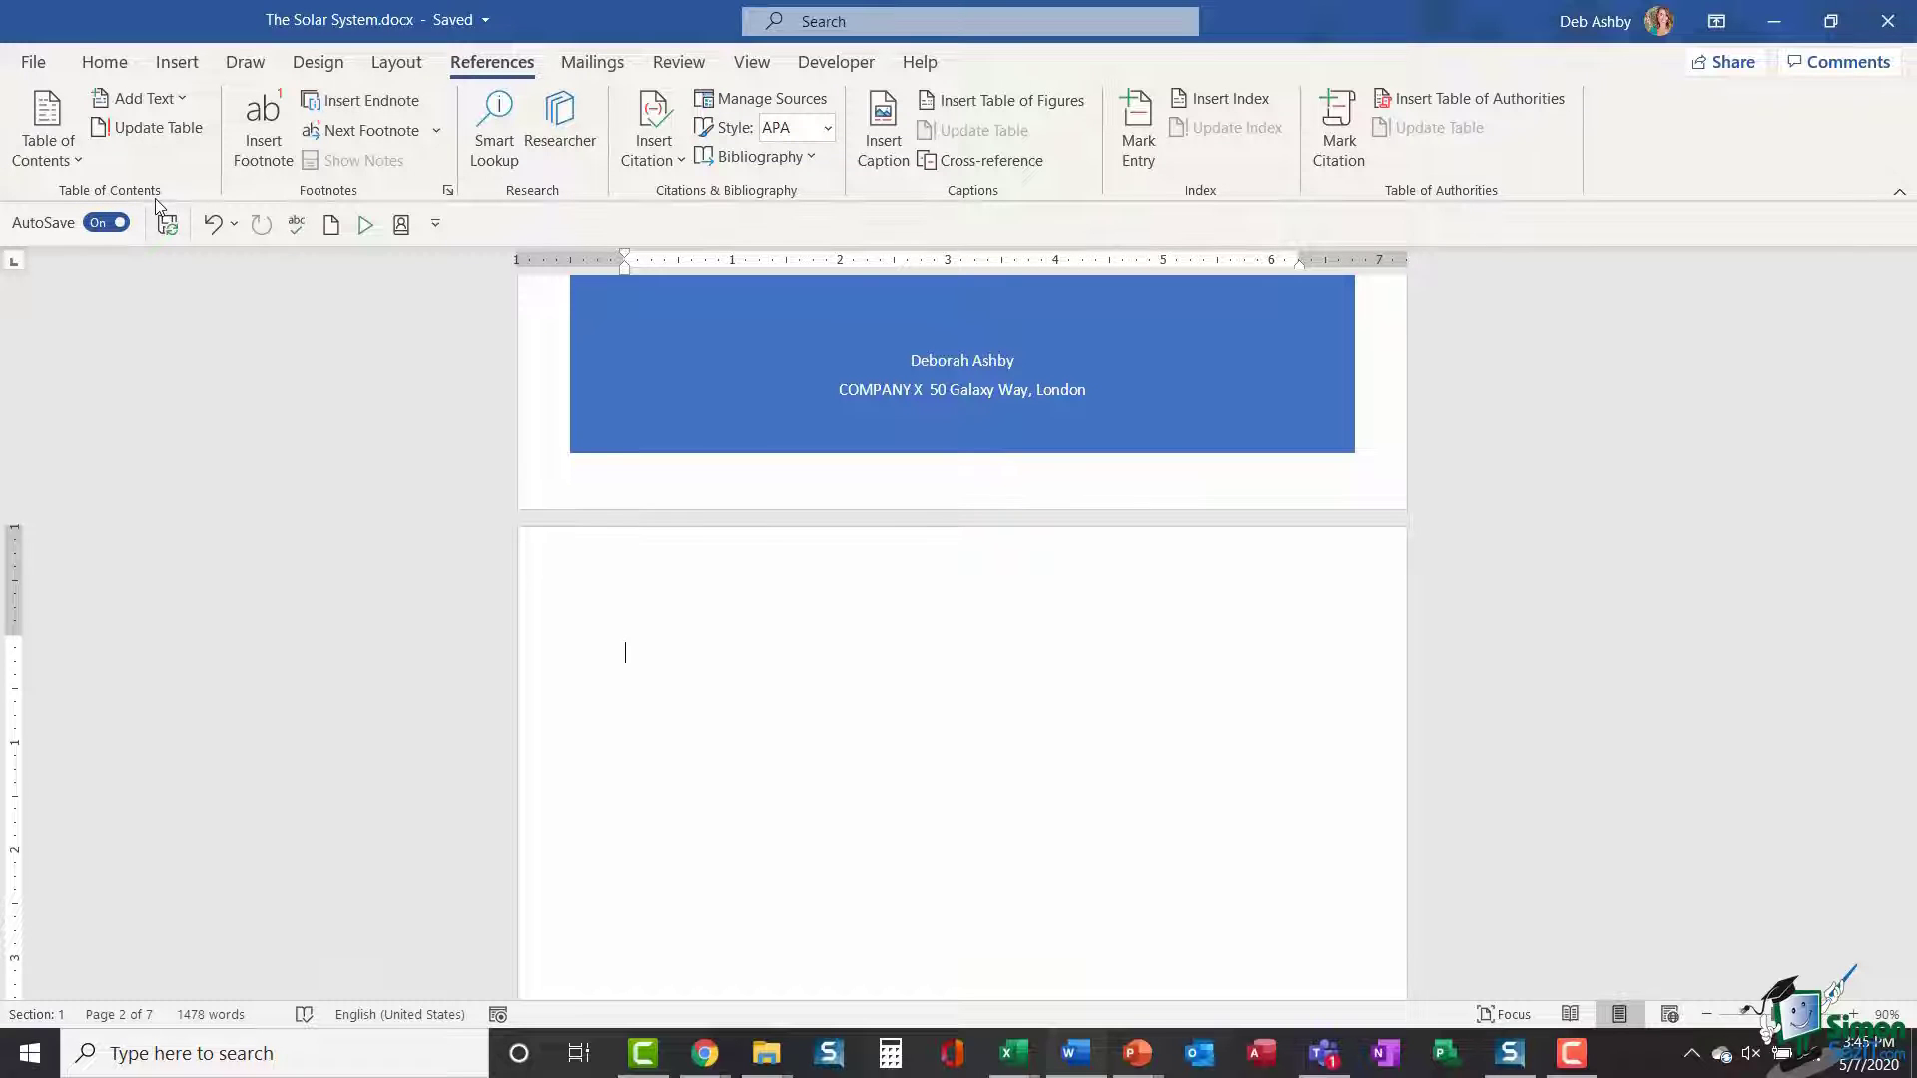
pyautogui.click(65, 150)
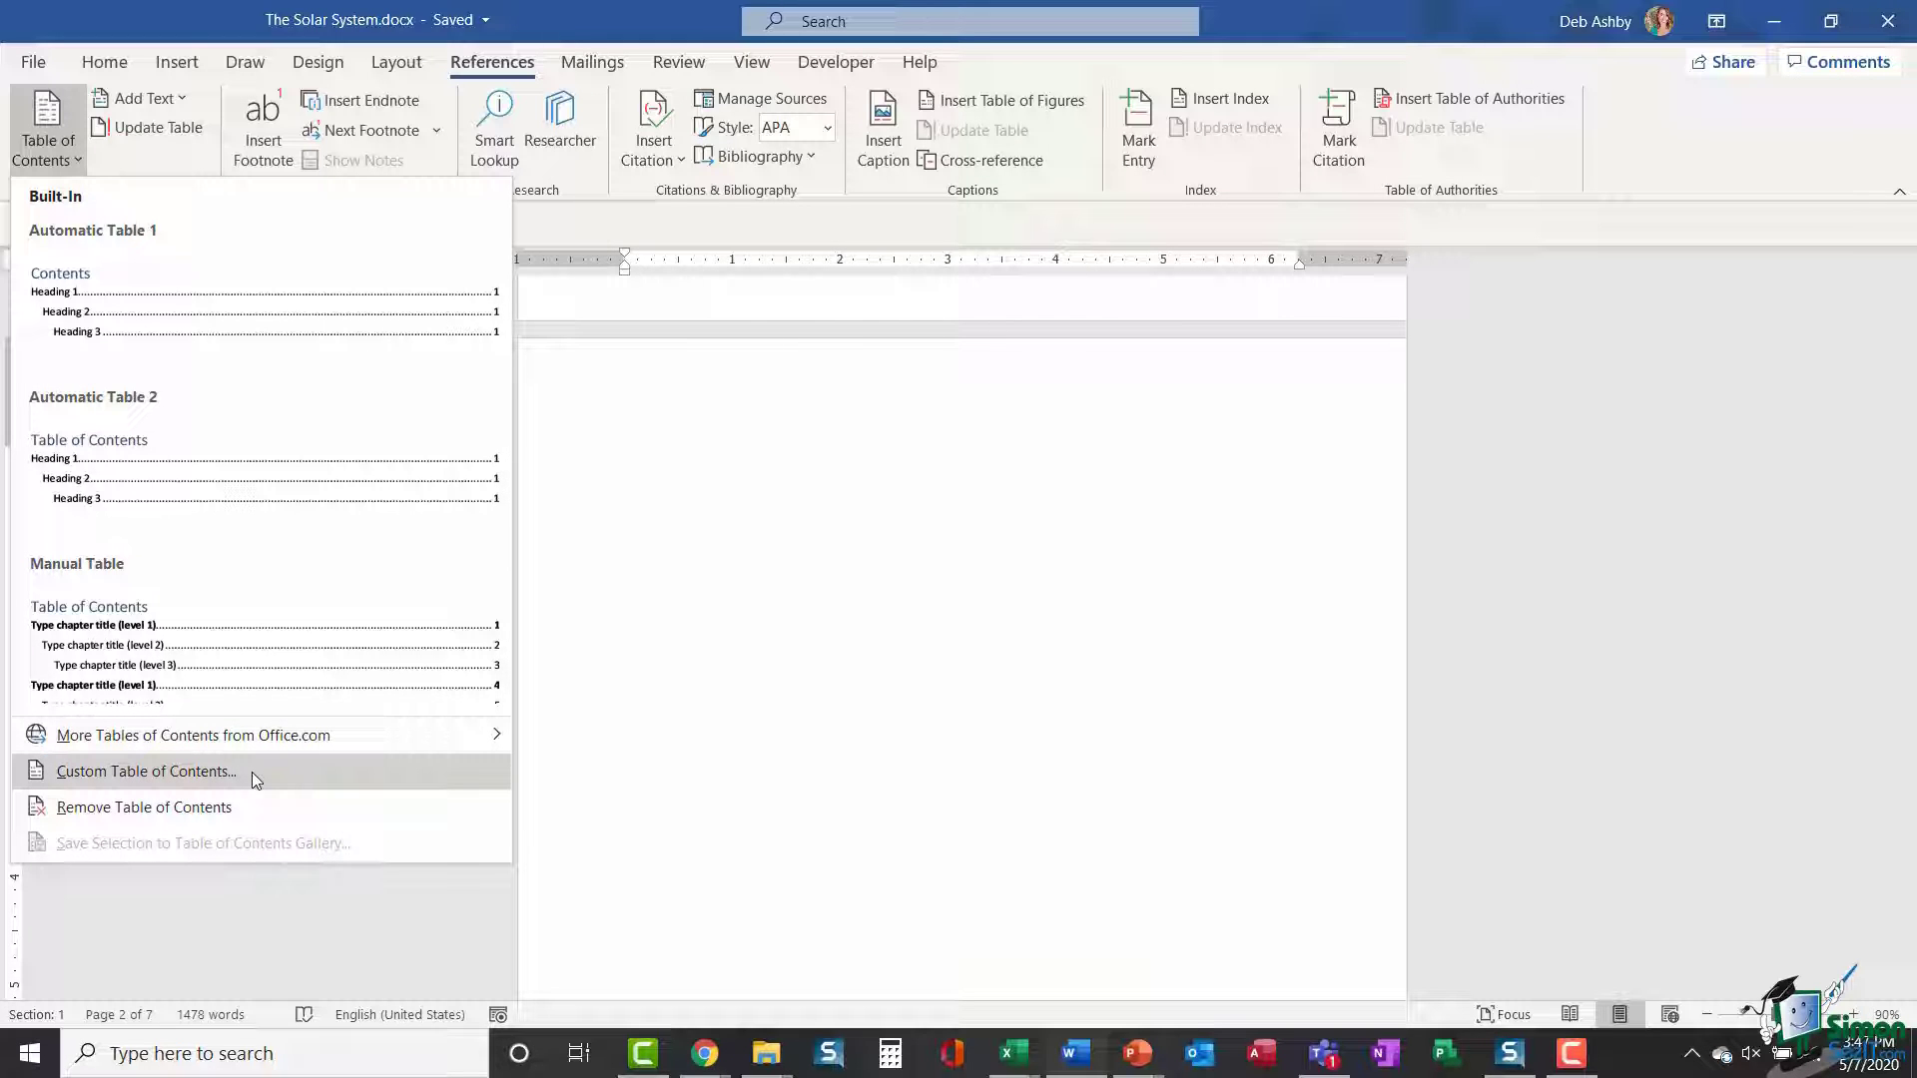
pyautogui.click(247, 314)
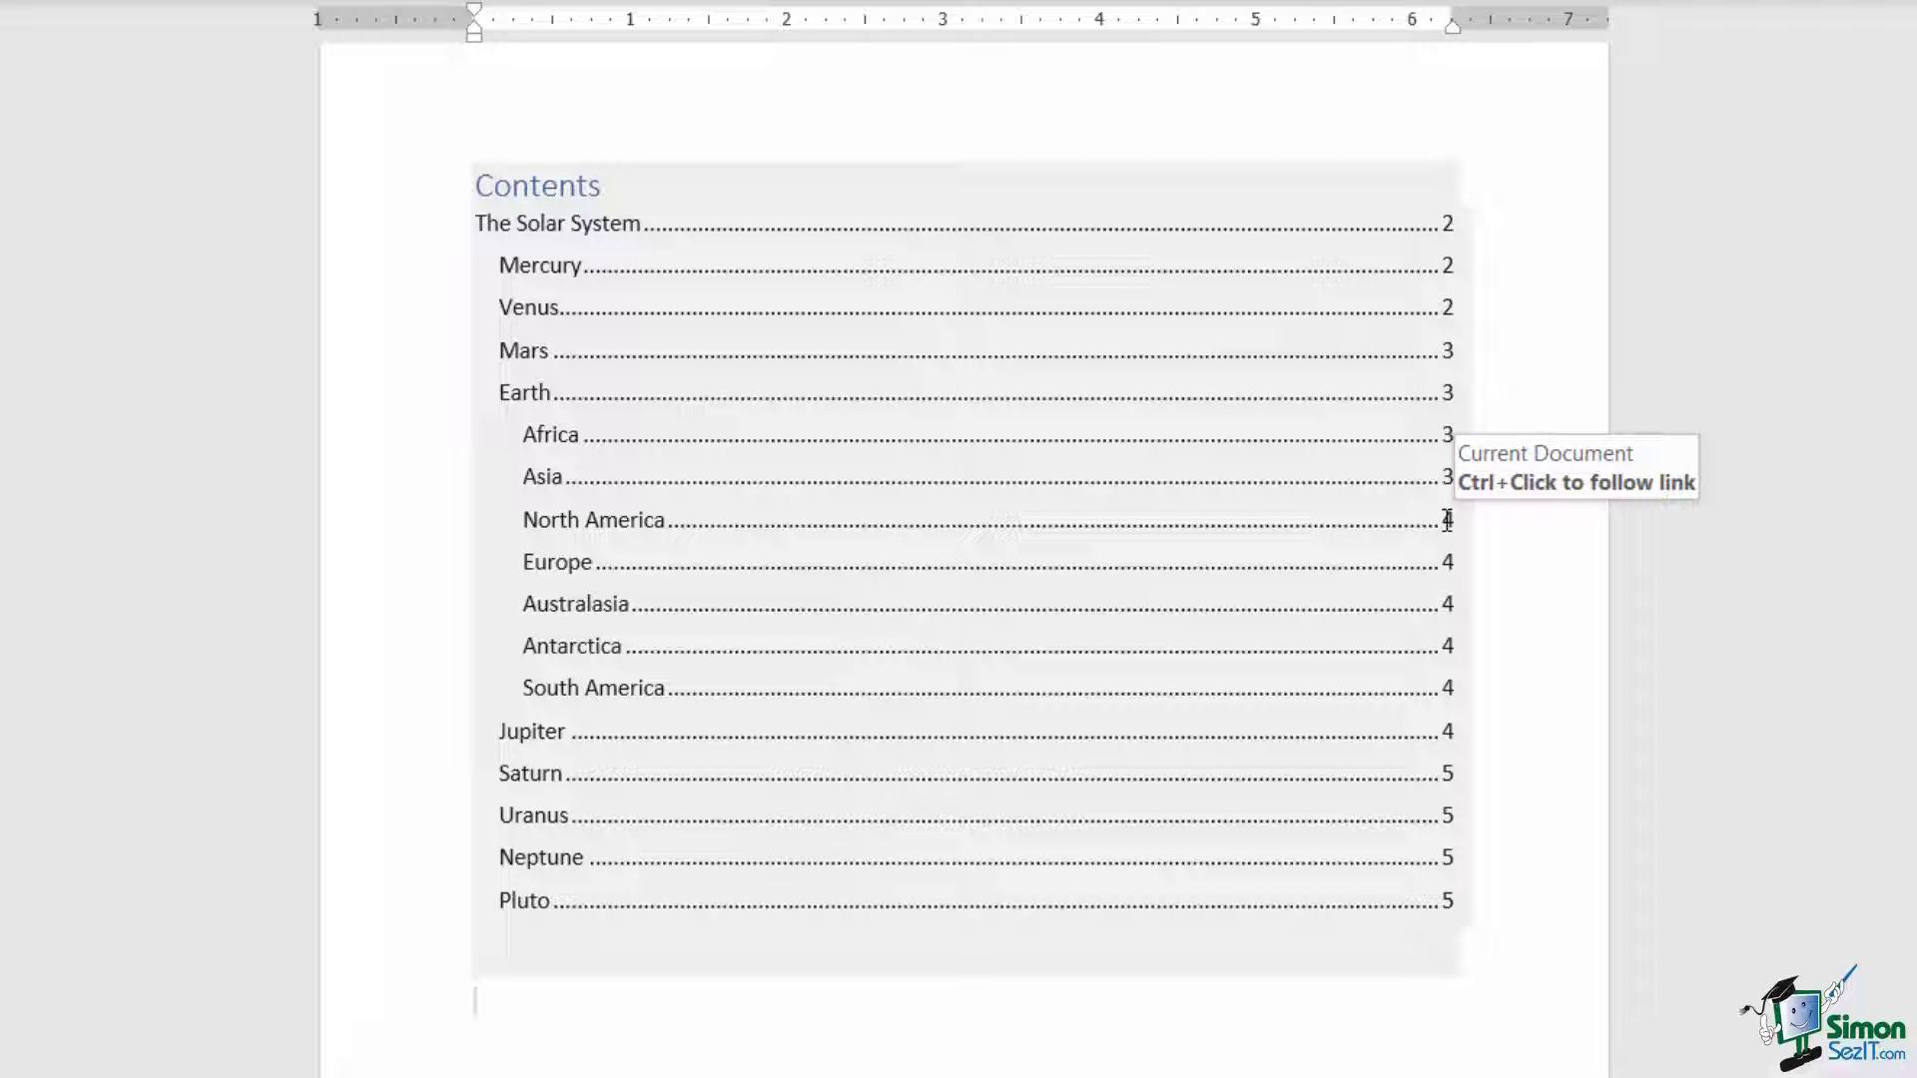
# Follow the North America entry's link in the contents table to its section and return to the table
pyautogui.keyDown('ctrl'); pyautogui.click(1447, 526); pyautogui.keyUp('ctrl')
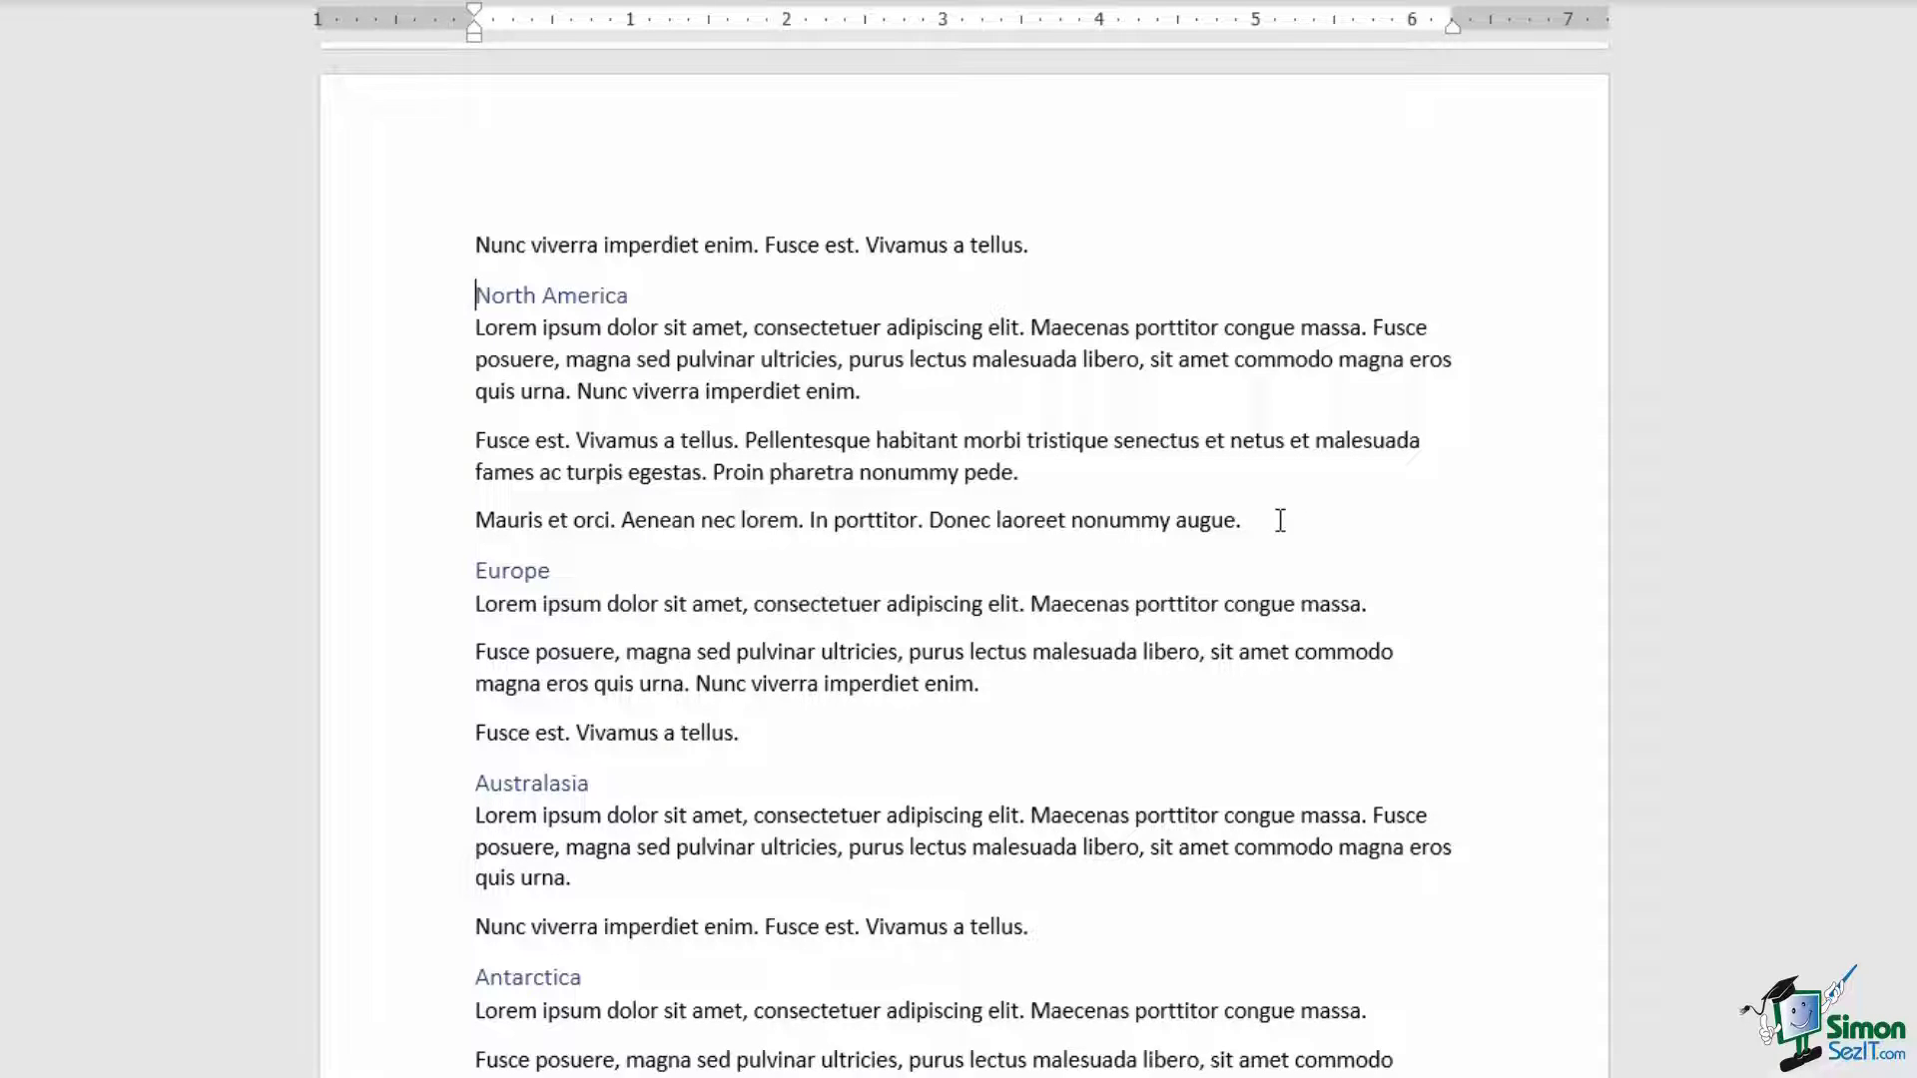
pyautogui.hotkey('ctrl', 'Home')
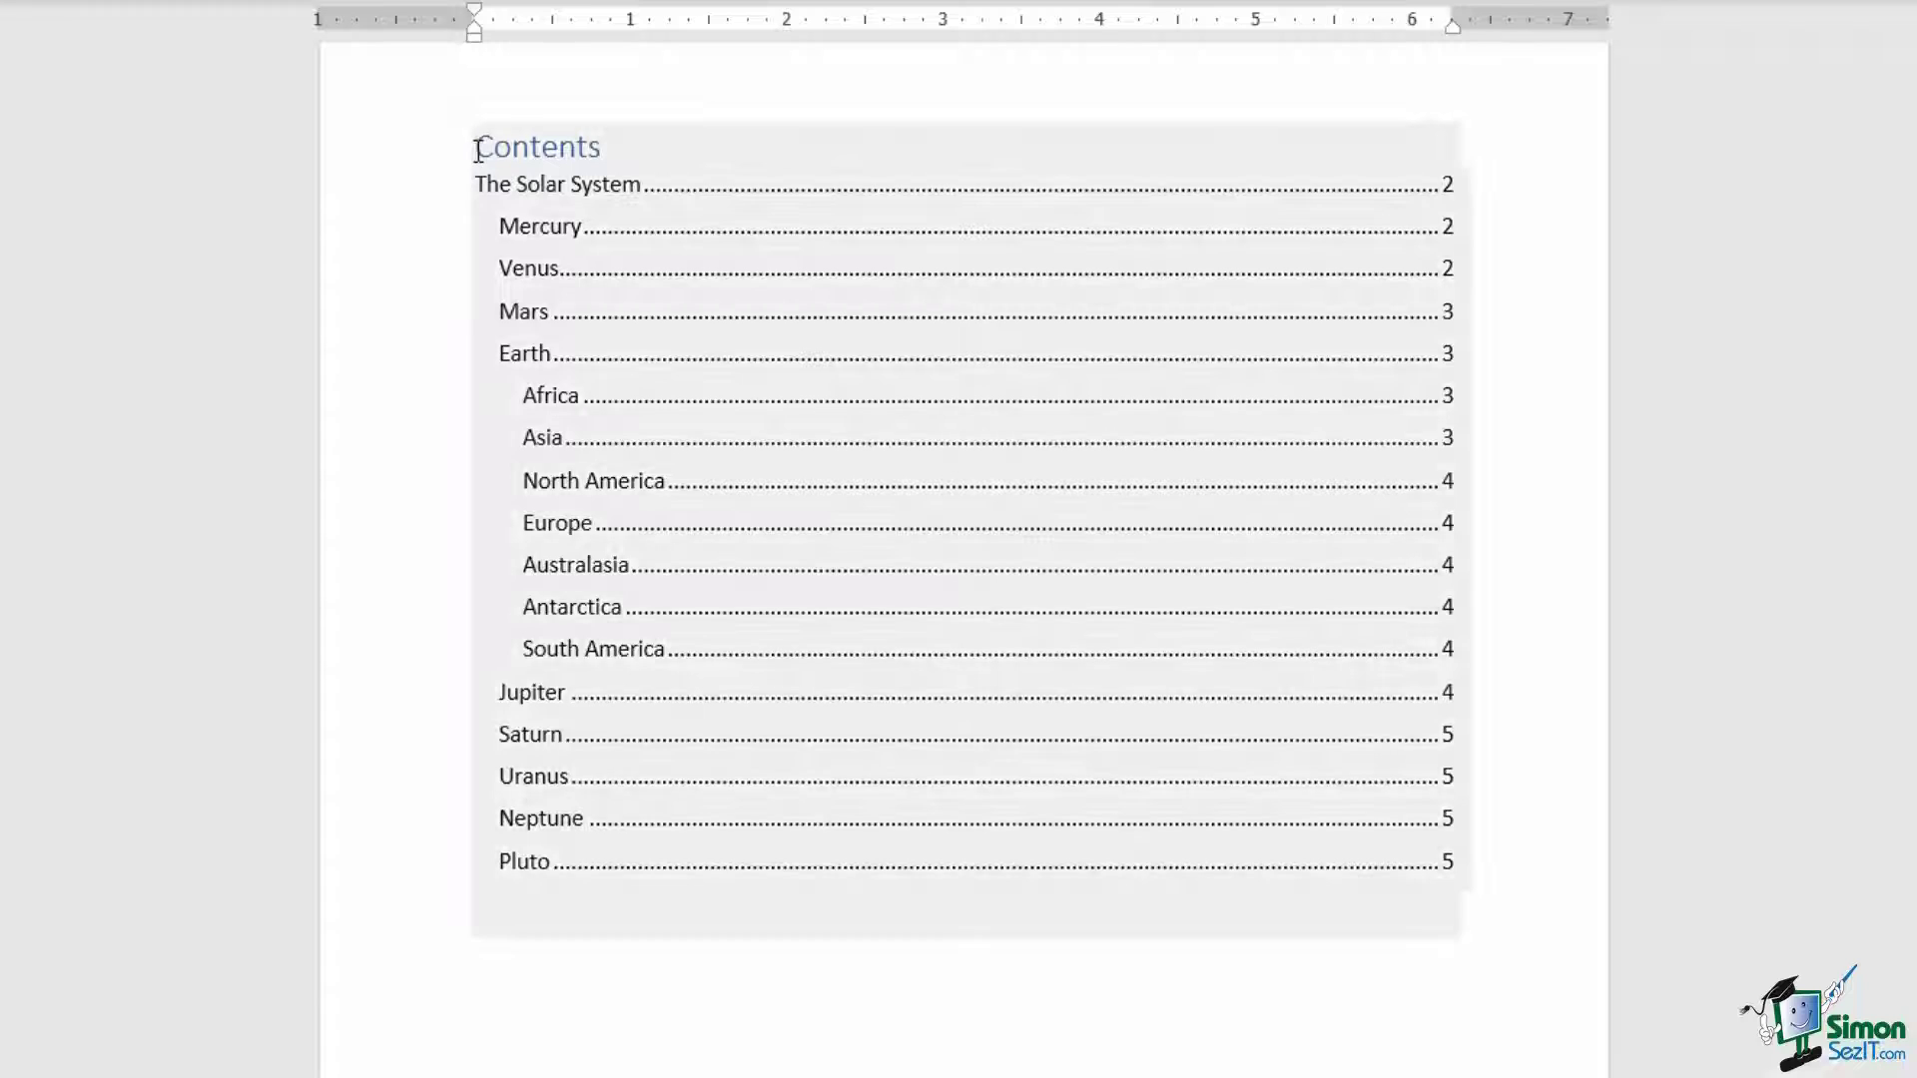
# Change the contents table's title to "Table of Contents" and add an empty line beneath it
pyautogui.click(475, 151)
pyautogui.write('Table of')
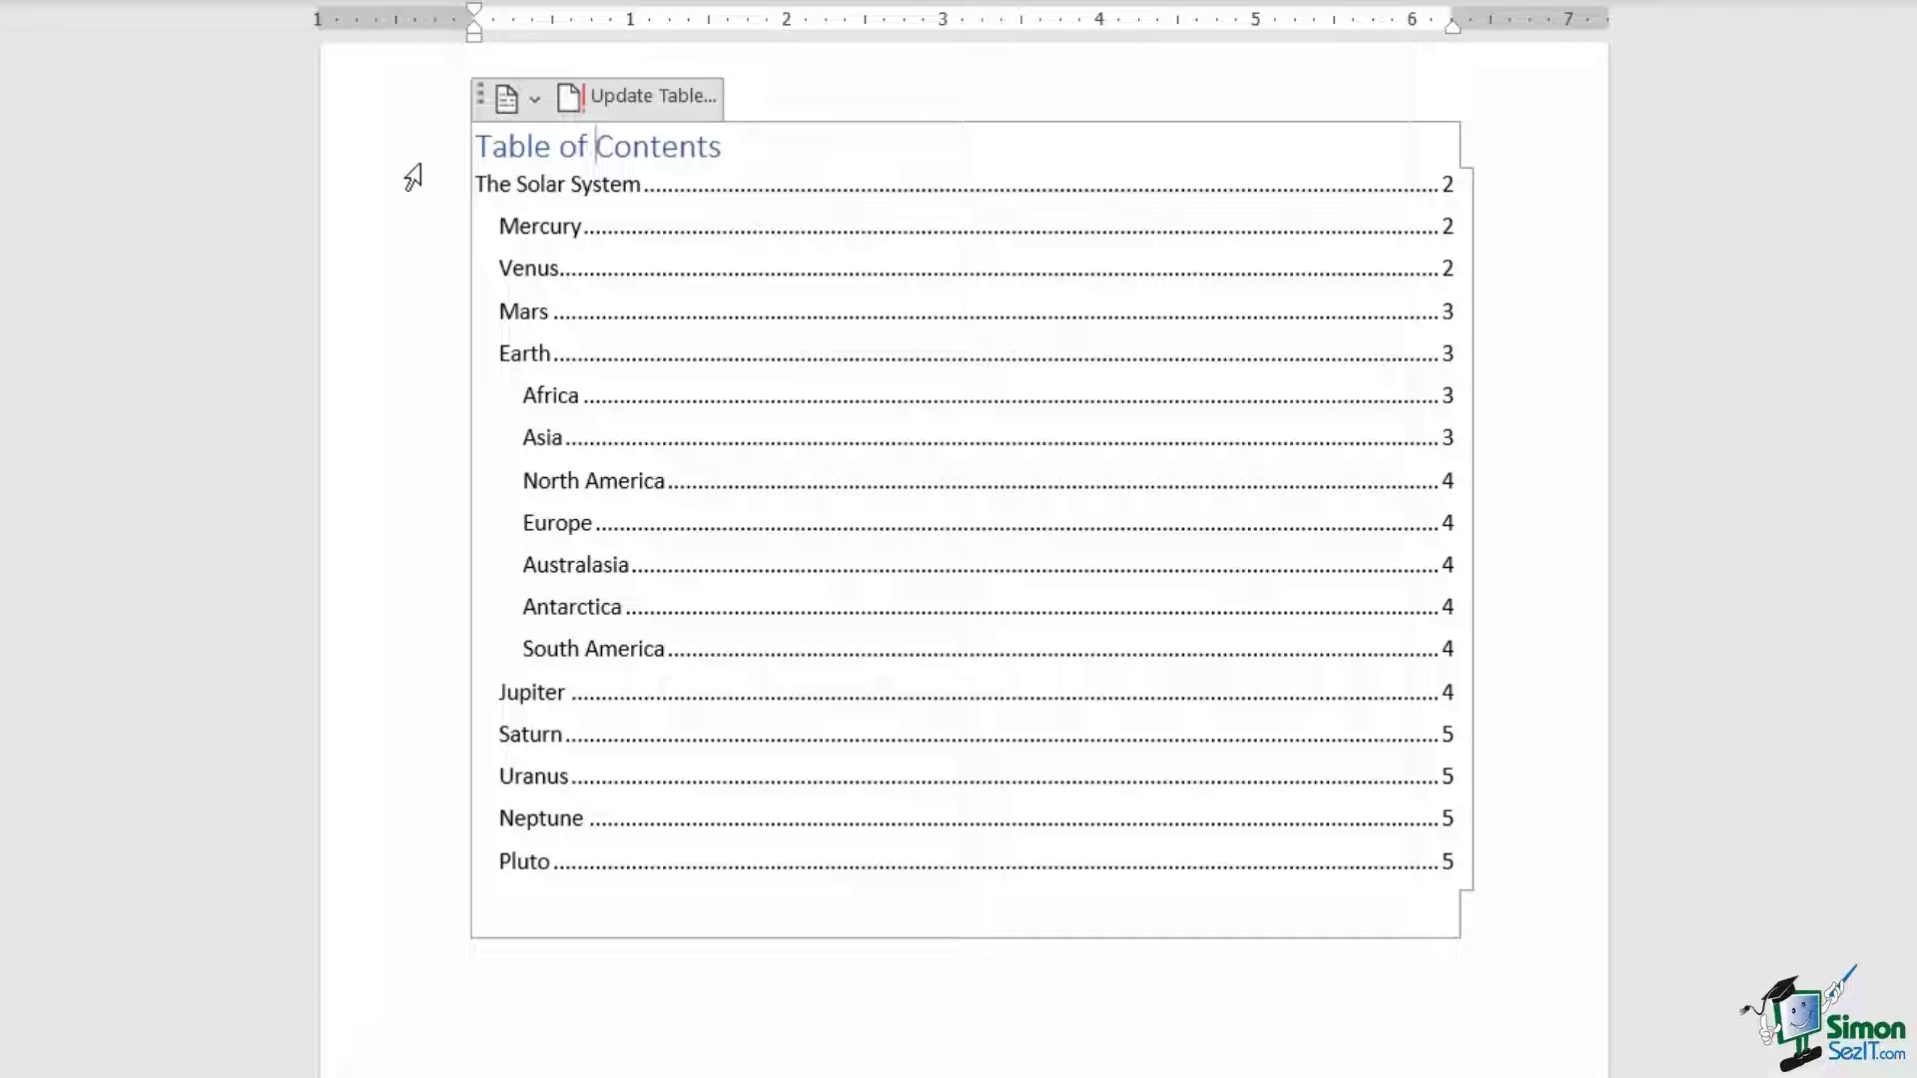
pyautogui.click(772, 151)
pyautogui.press('Return')
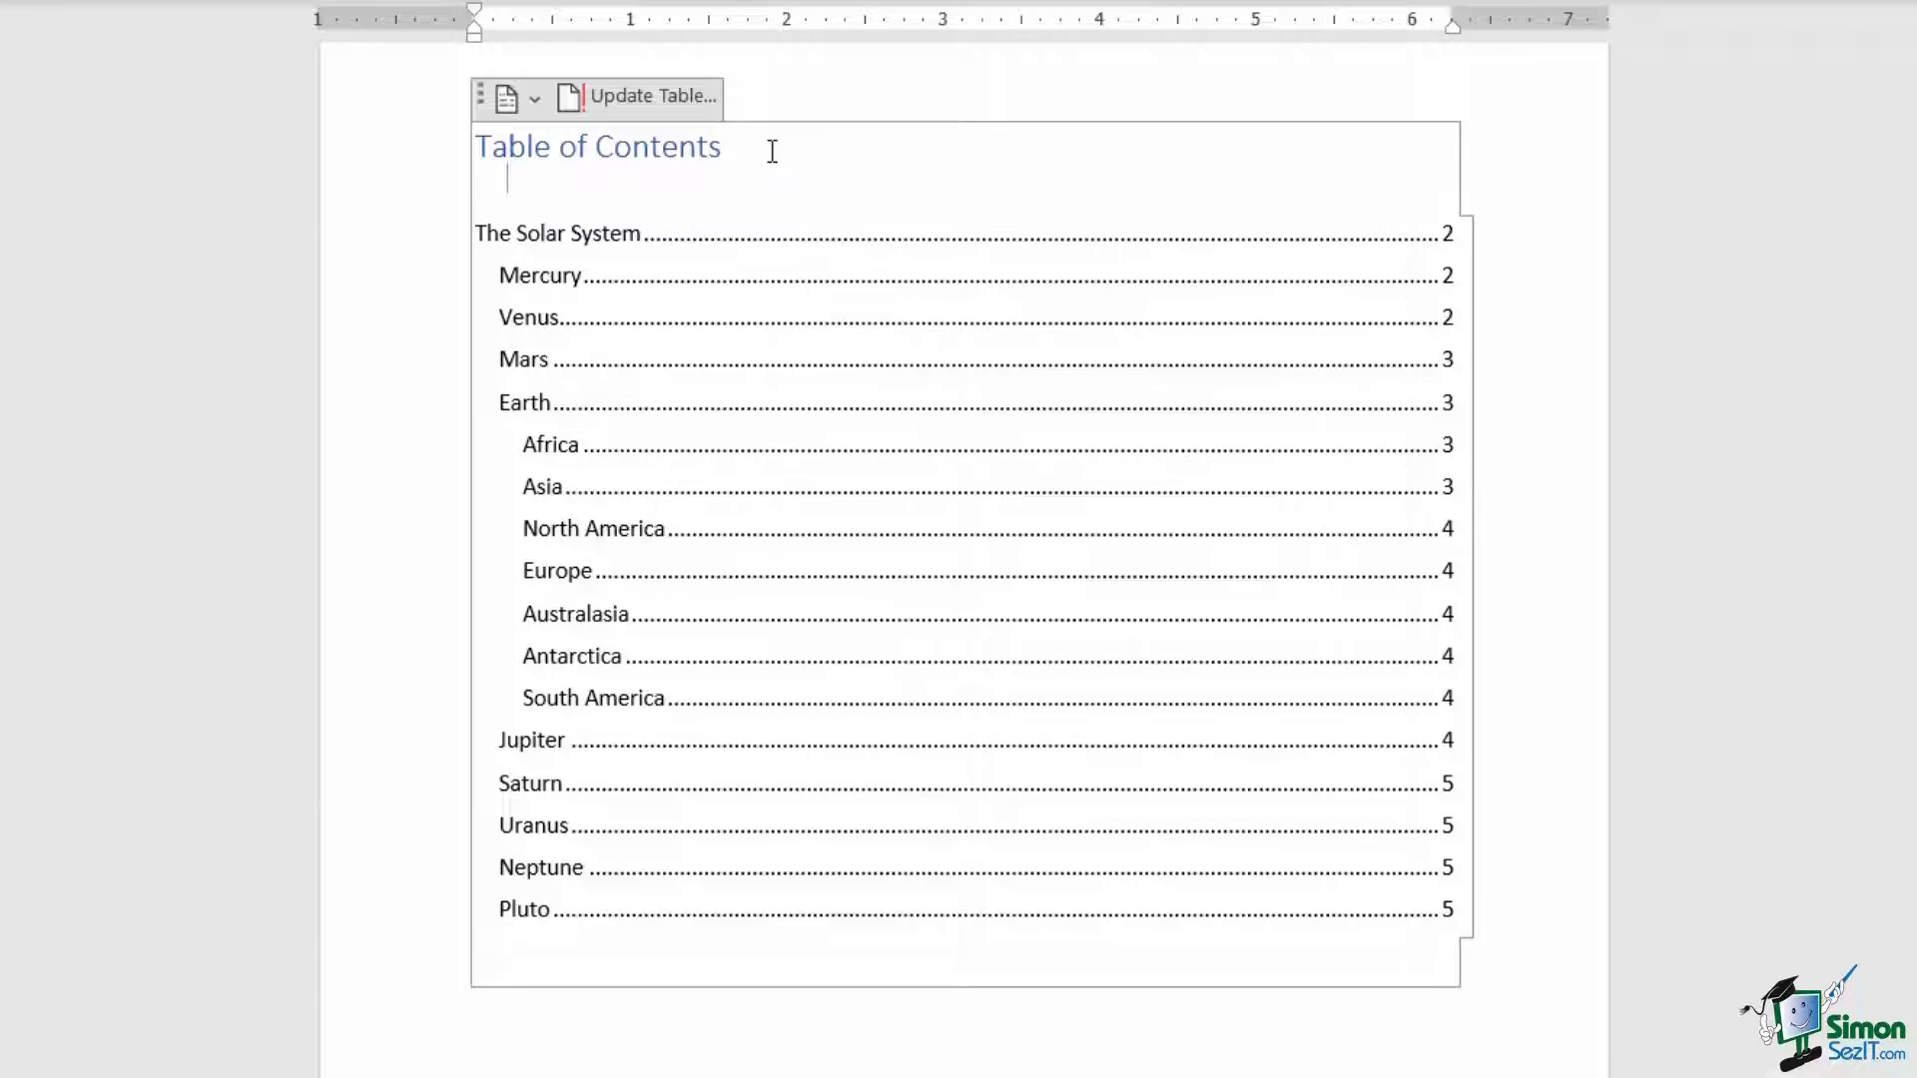
pyautogui.click(1450, 1050)
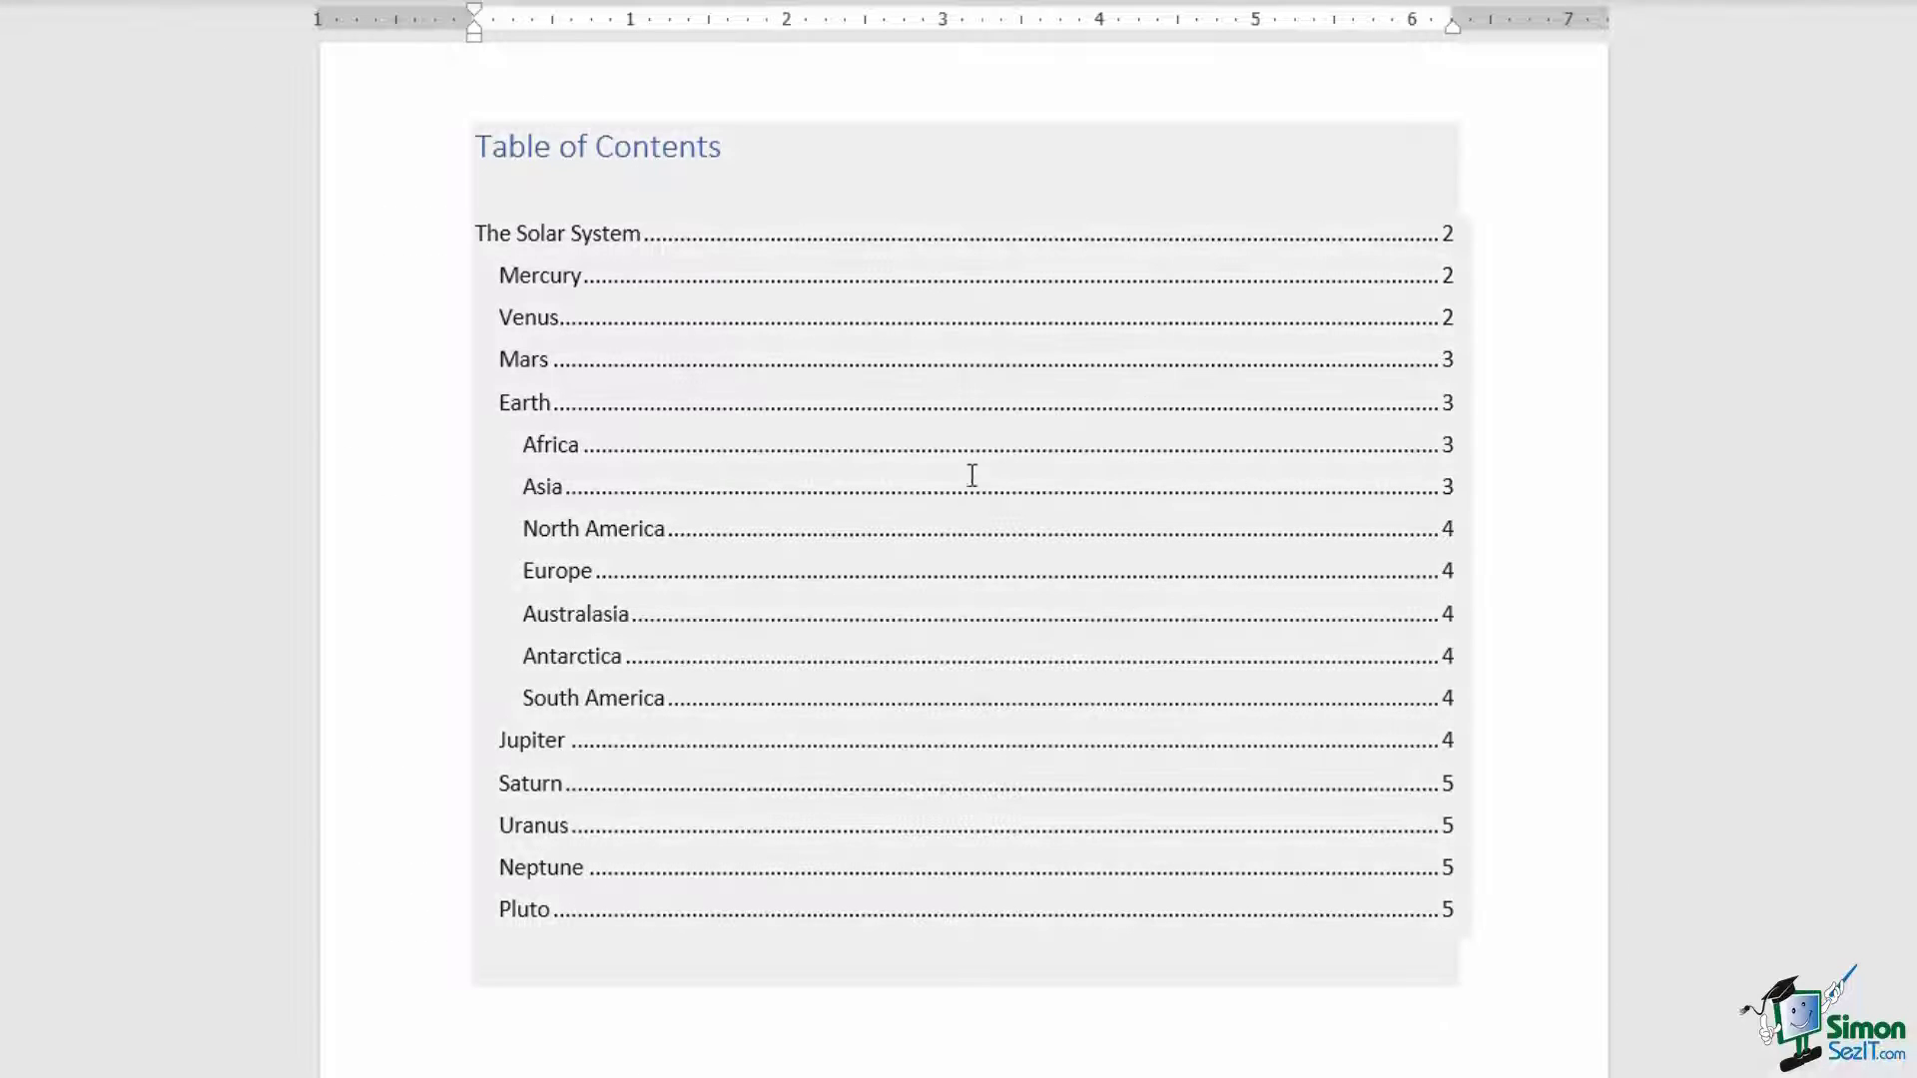
# Edit the contents table's field as a TOC field and set its shown levels to 2
pyautogui.rightClick(898, 317)
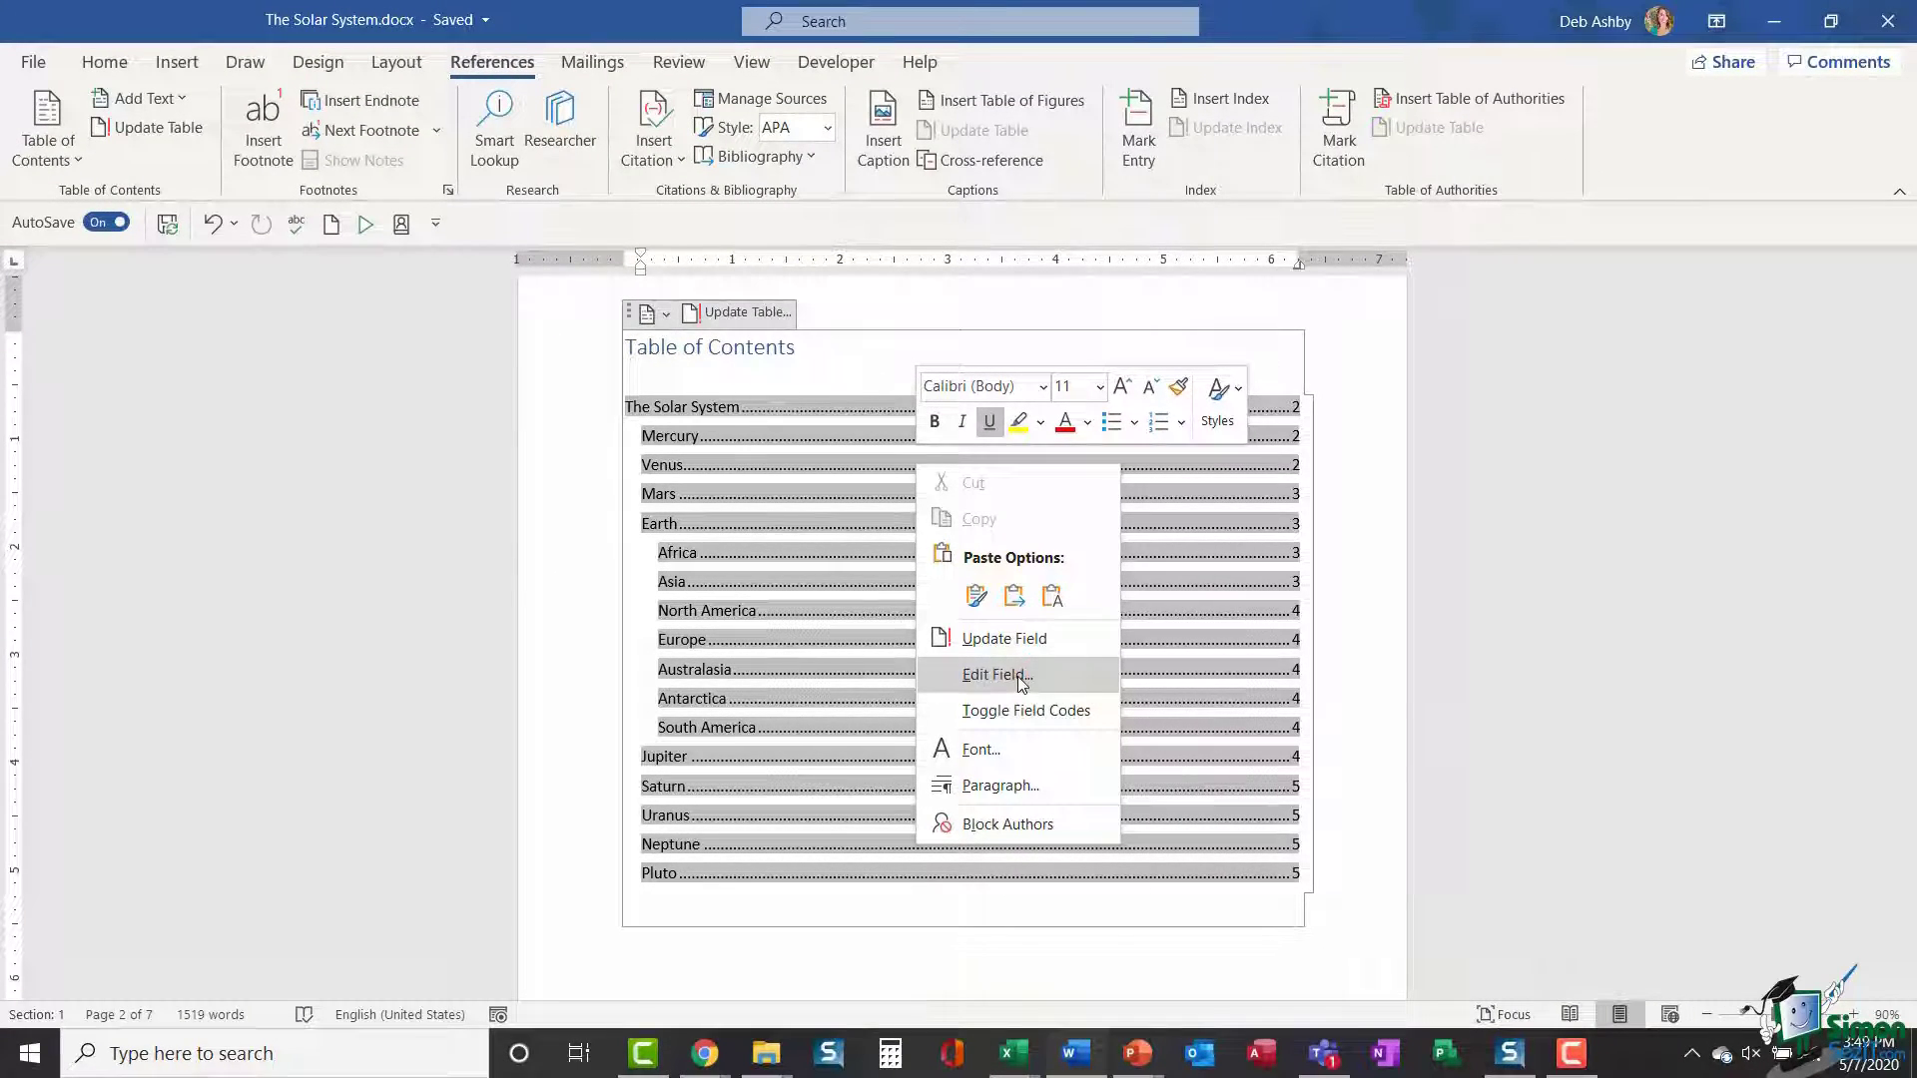
pyautogui.click(999, 675)
pyautogui.moveTo(710, 398); pyautogui.dragTo(690, 604)
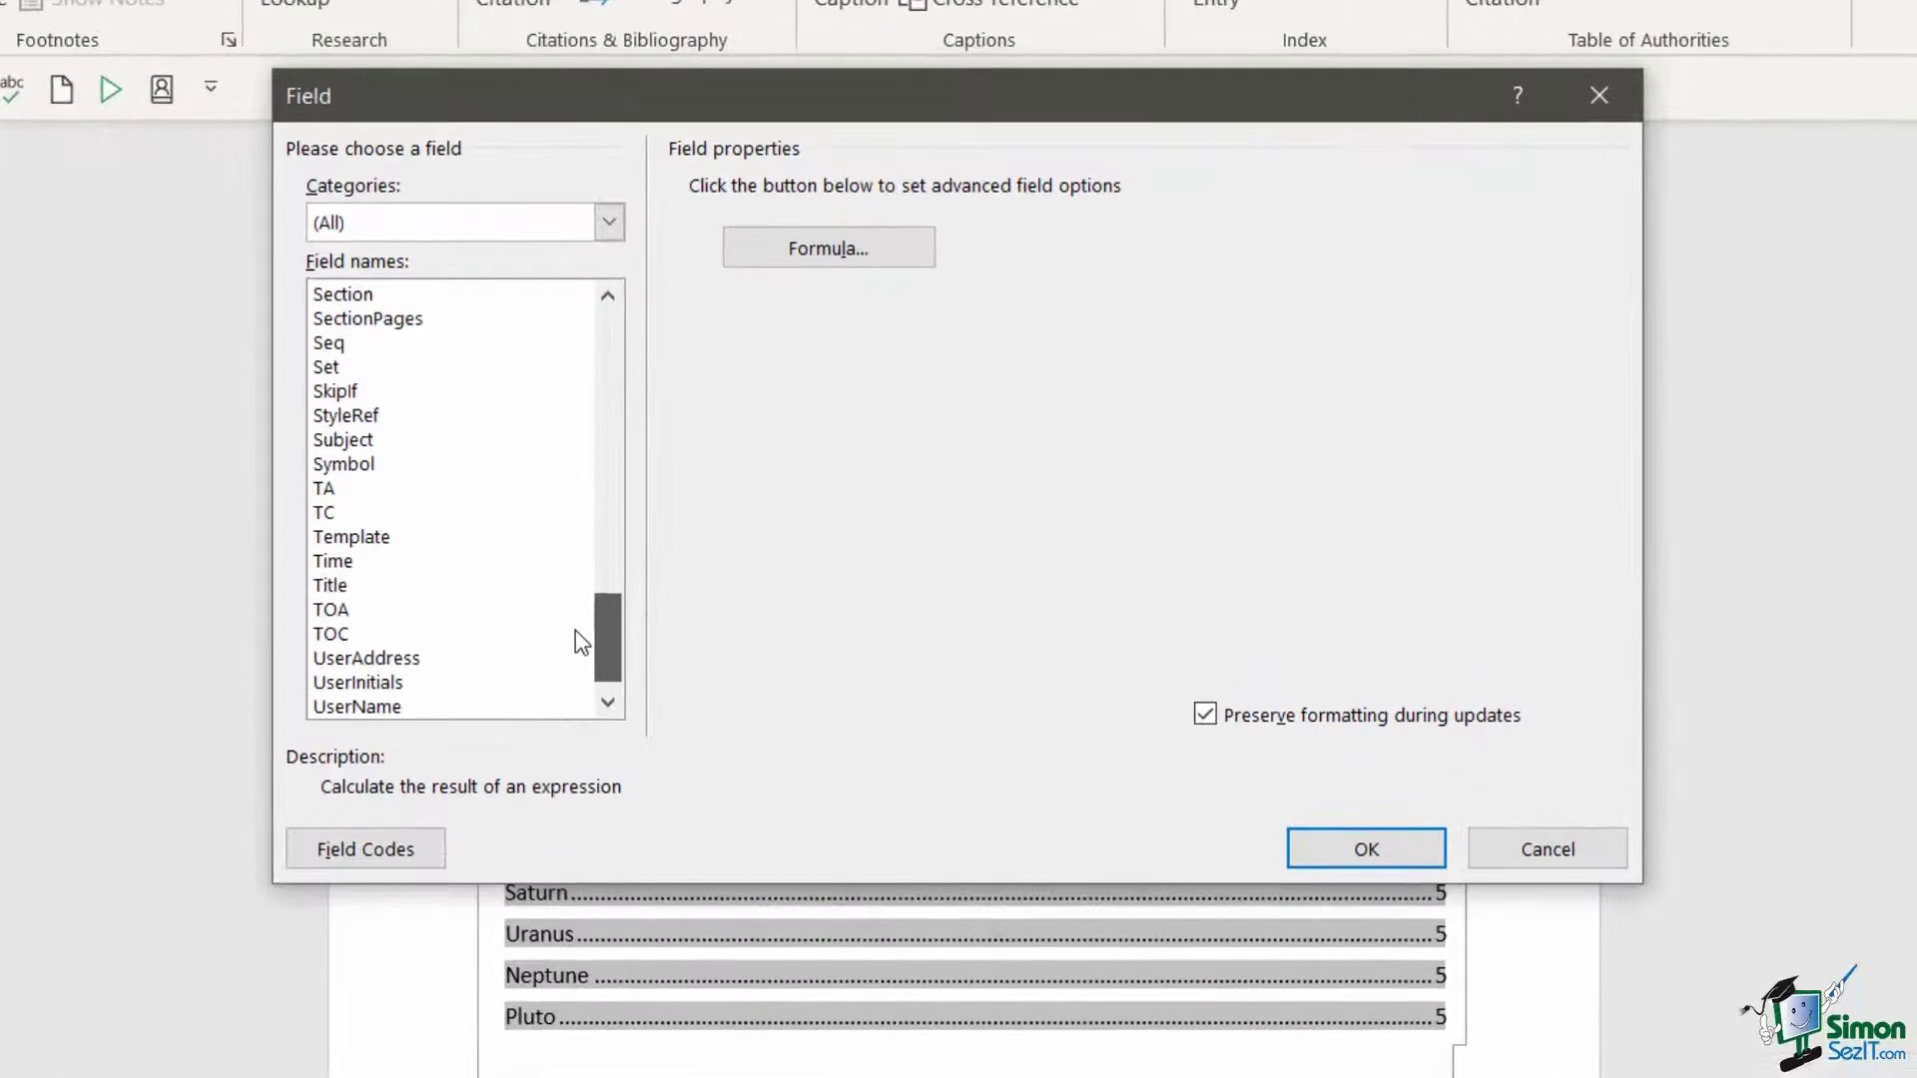
pyautogui.moveTo(575, 639); pyautogui.dragTo(545, 641)
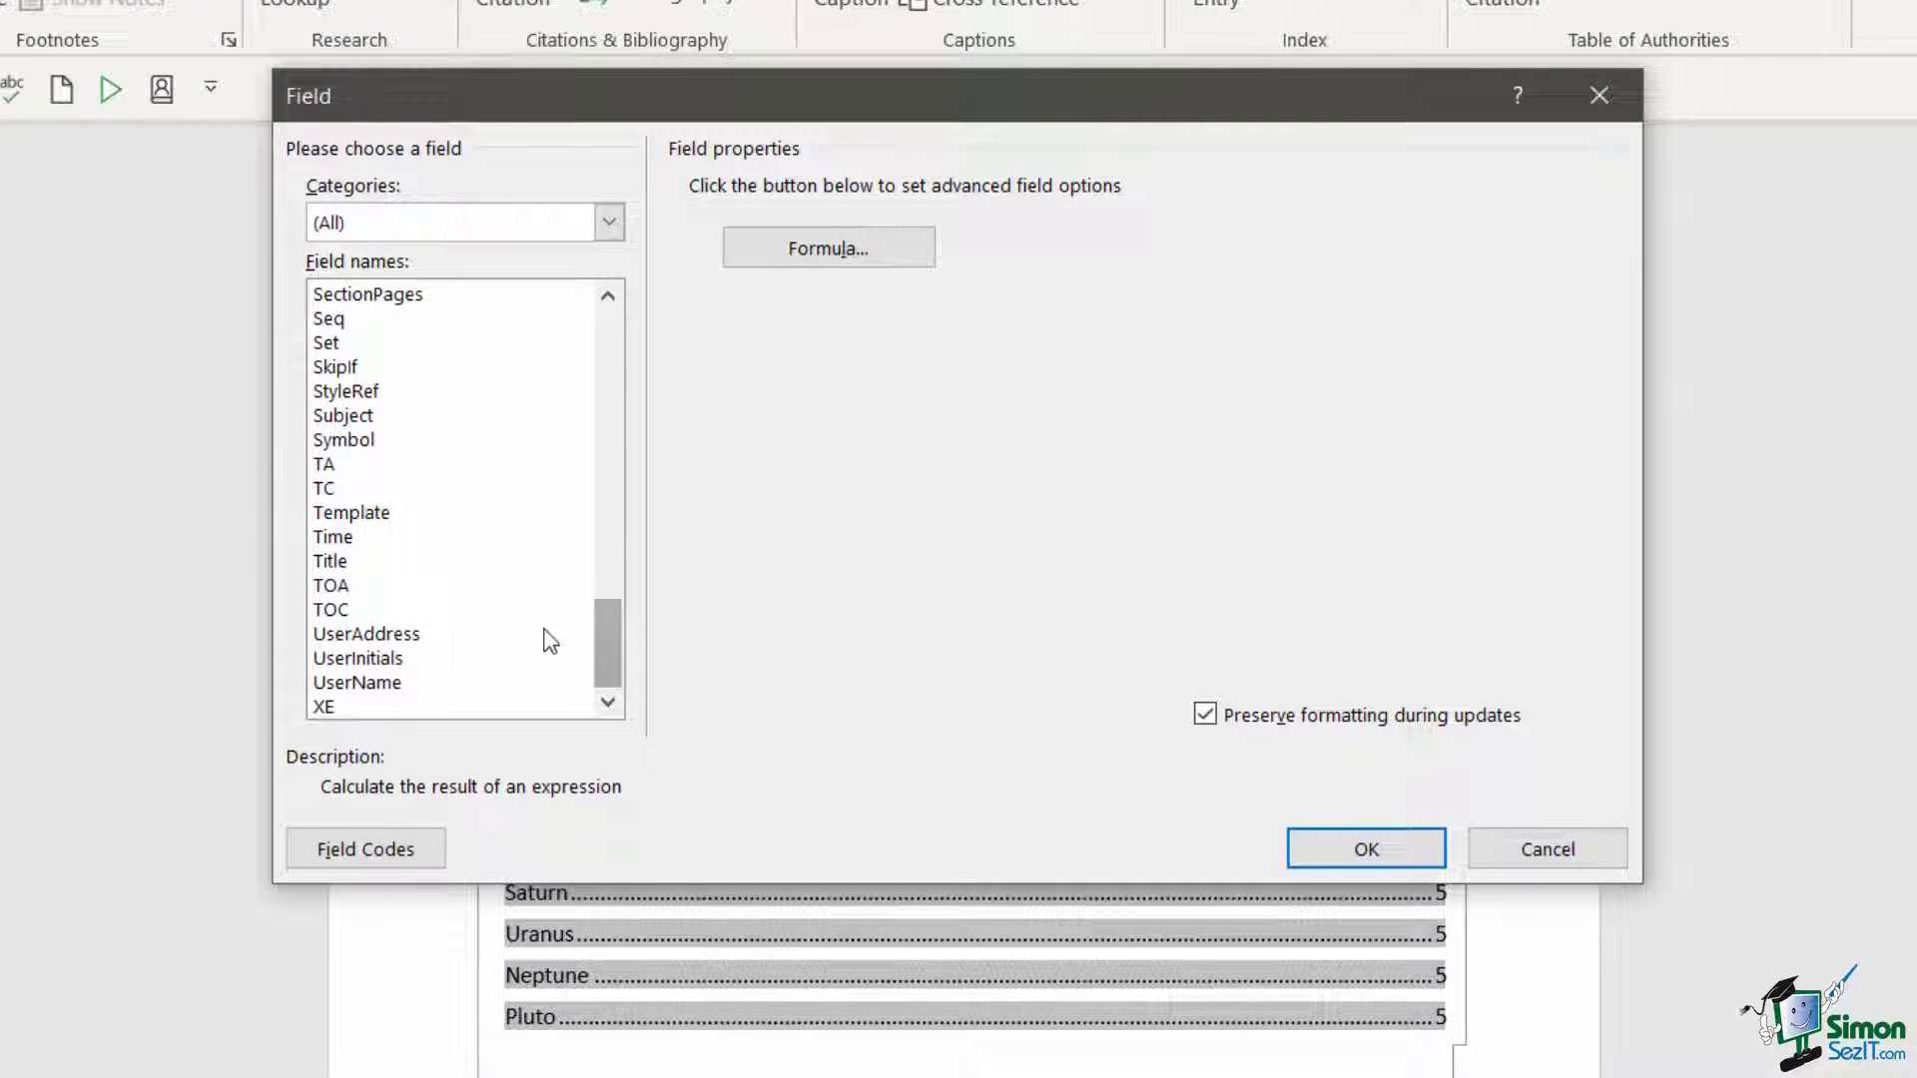
pyautogui.click(344, 611)
pyautogui.click(867, 258)
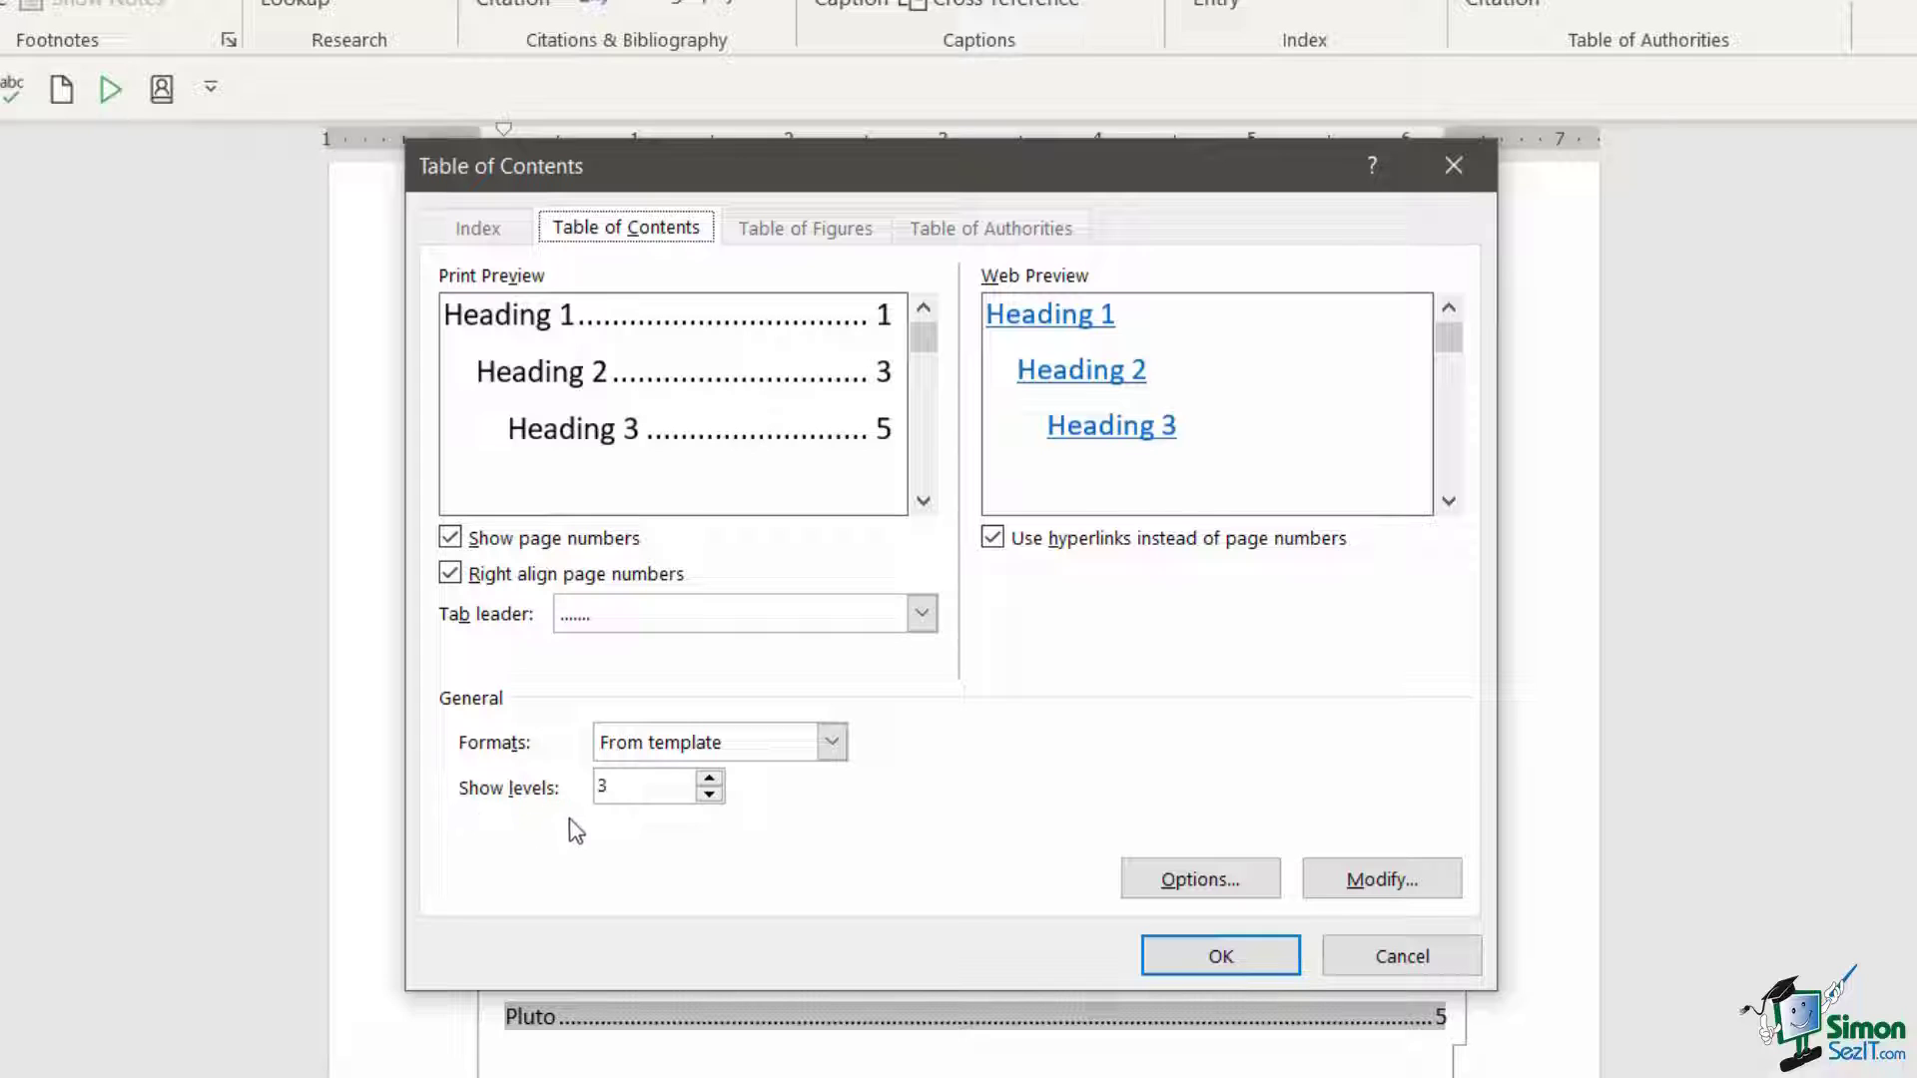
pyautogui.click(709, 795)
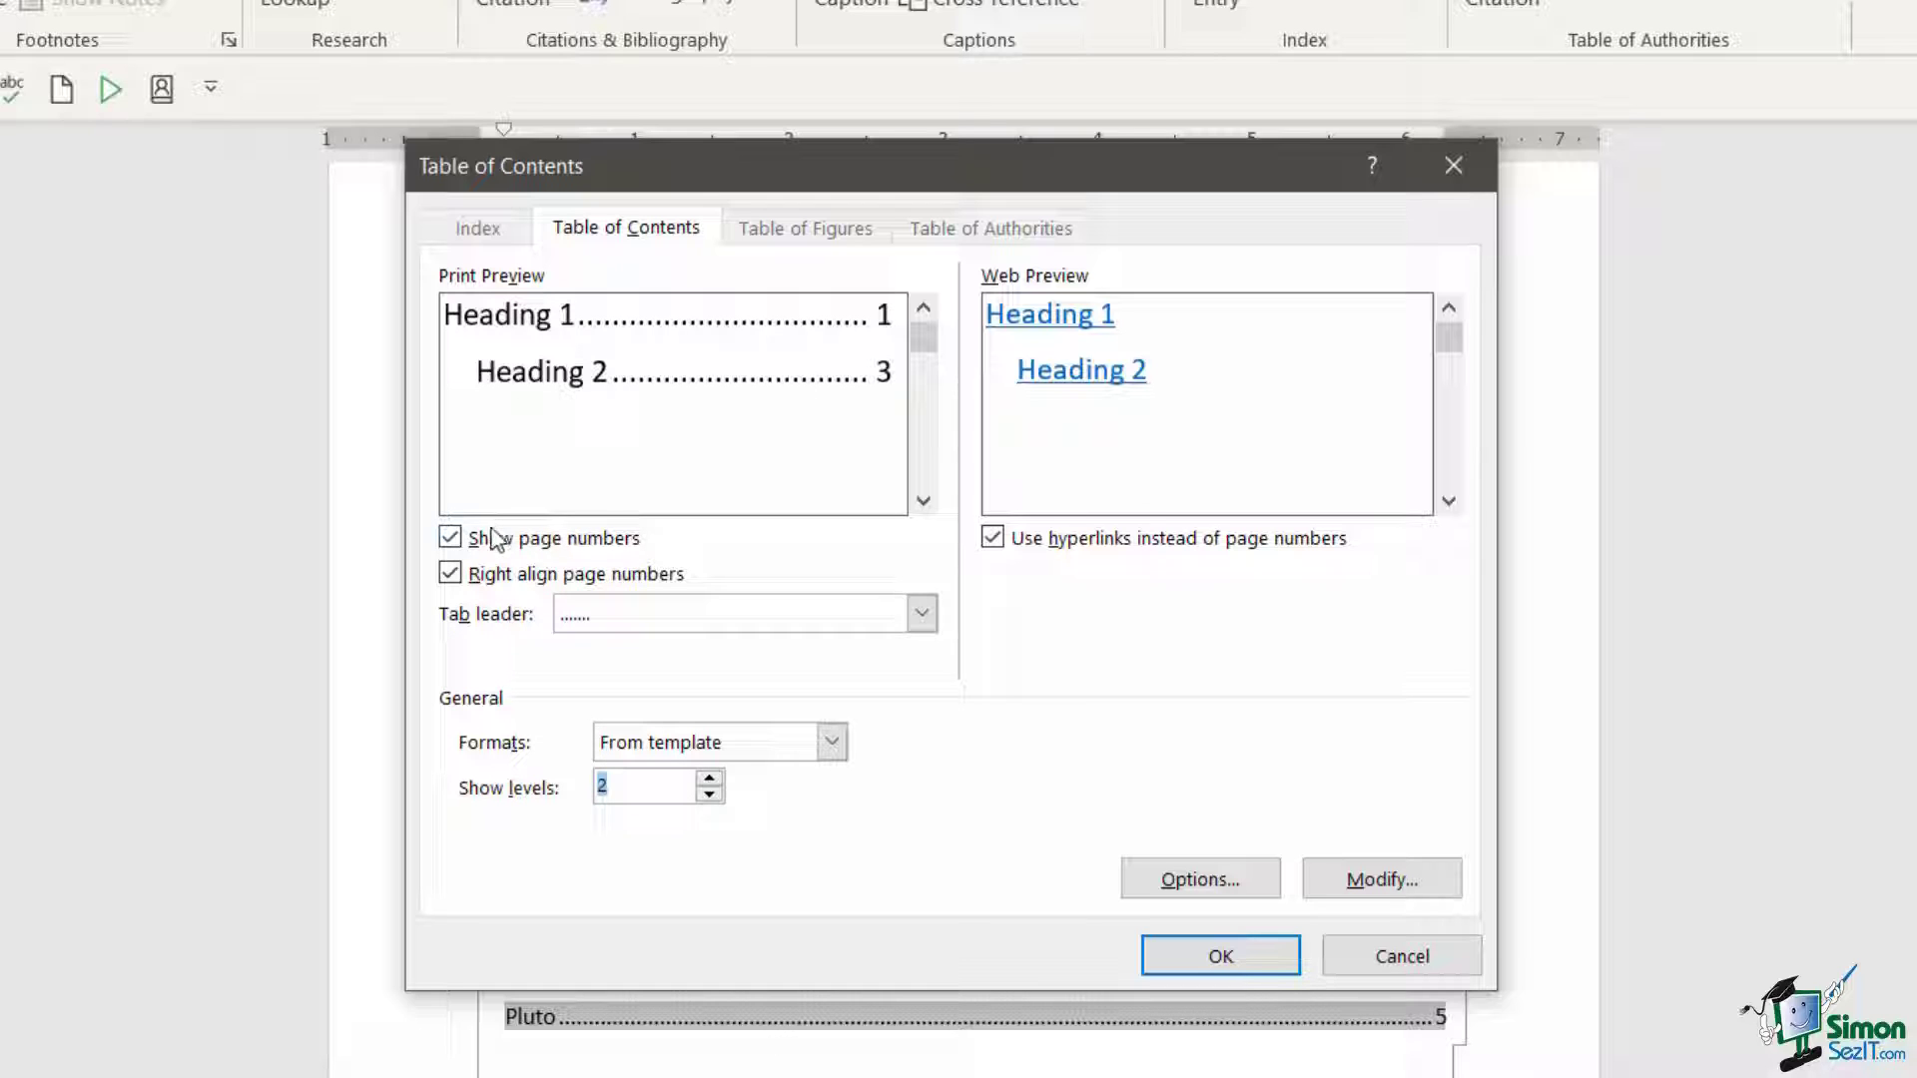
# Try hiding page numbers and using dashed and solid tab leaders, restoring the page numbers and the dotted leader
pyautogui.click(451, 539)
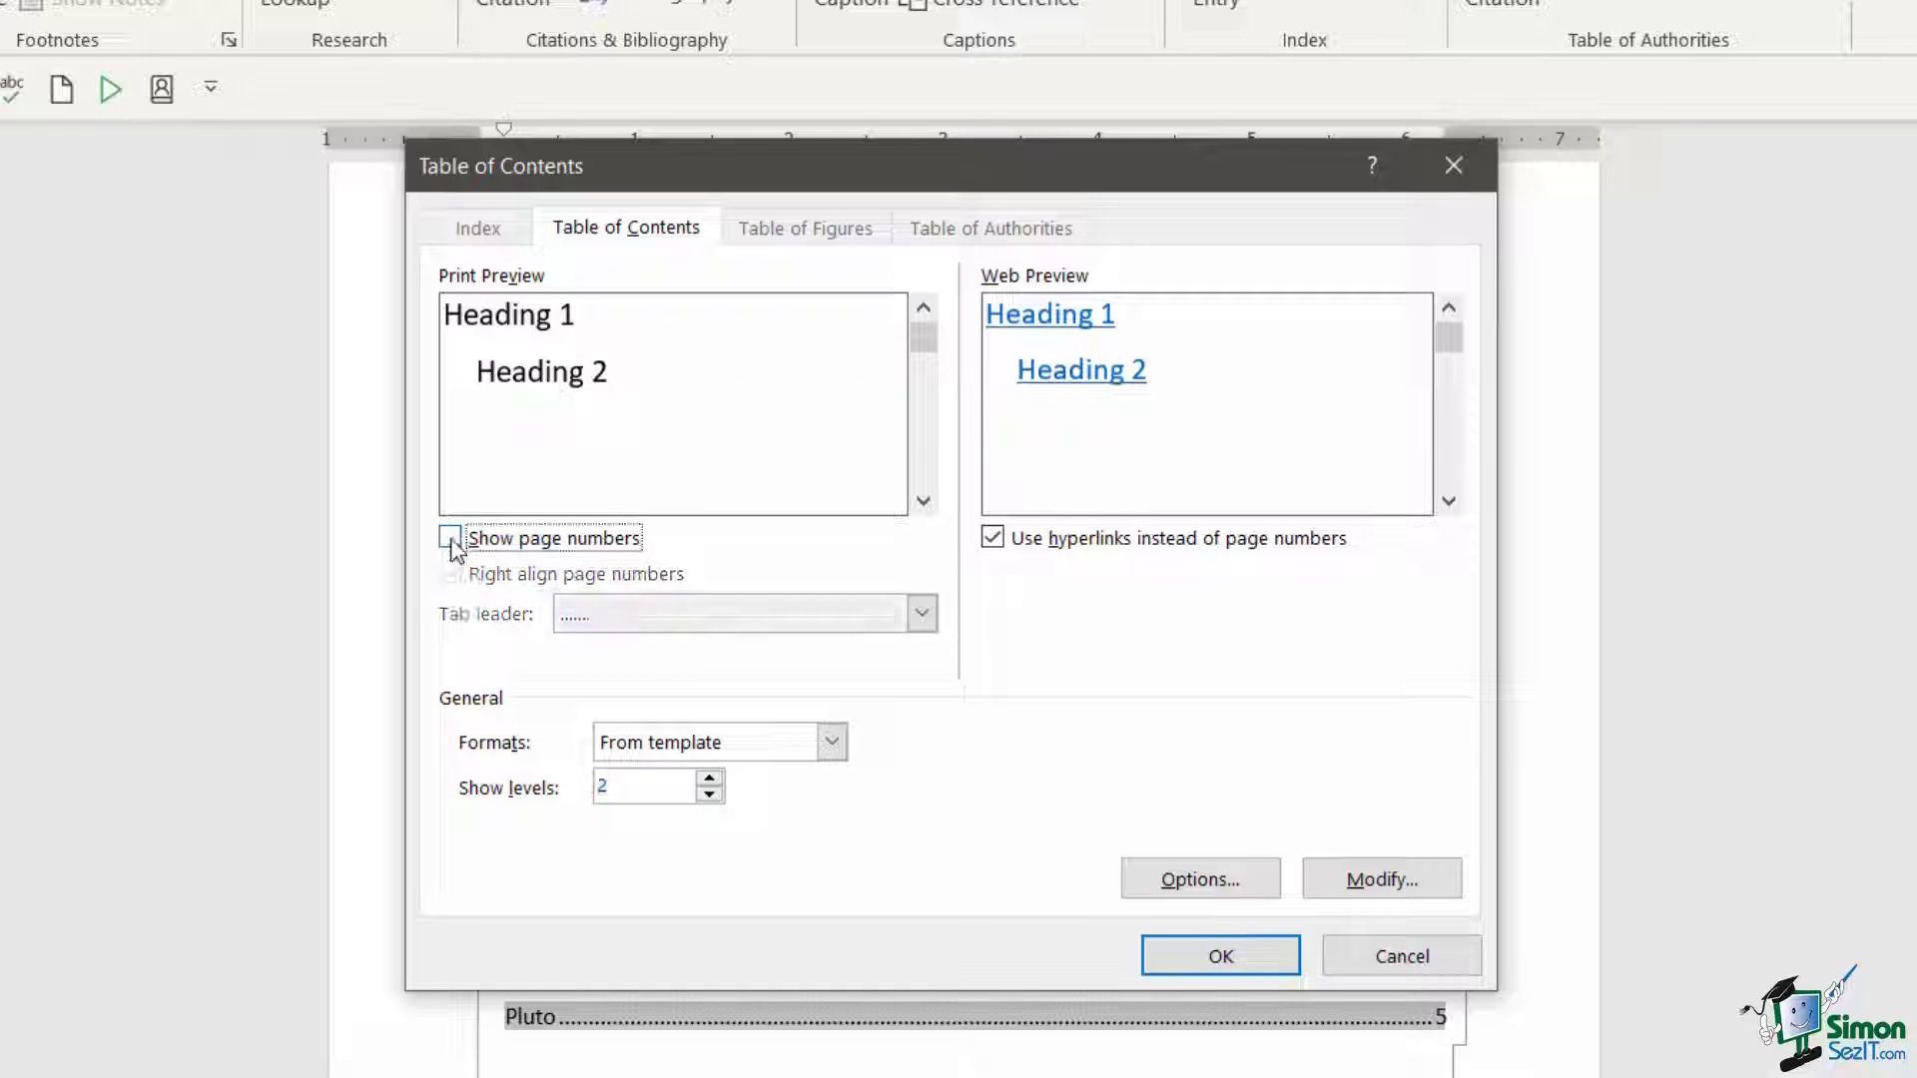
pyautogui.click(450, 539)
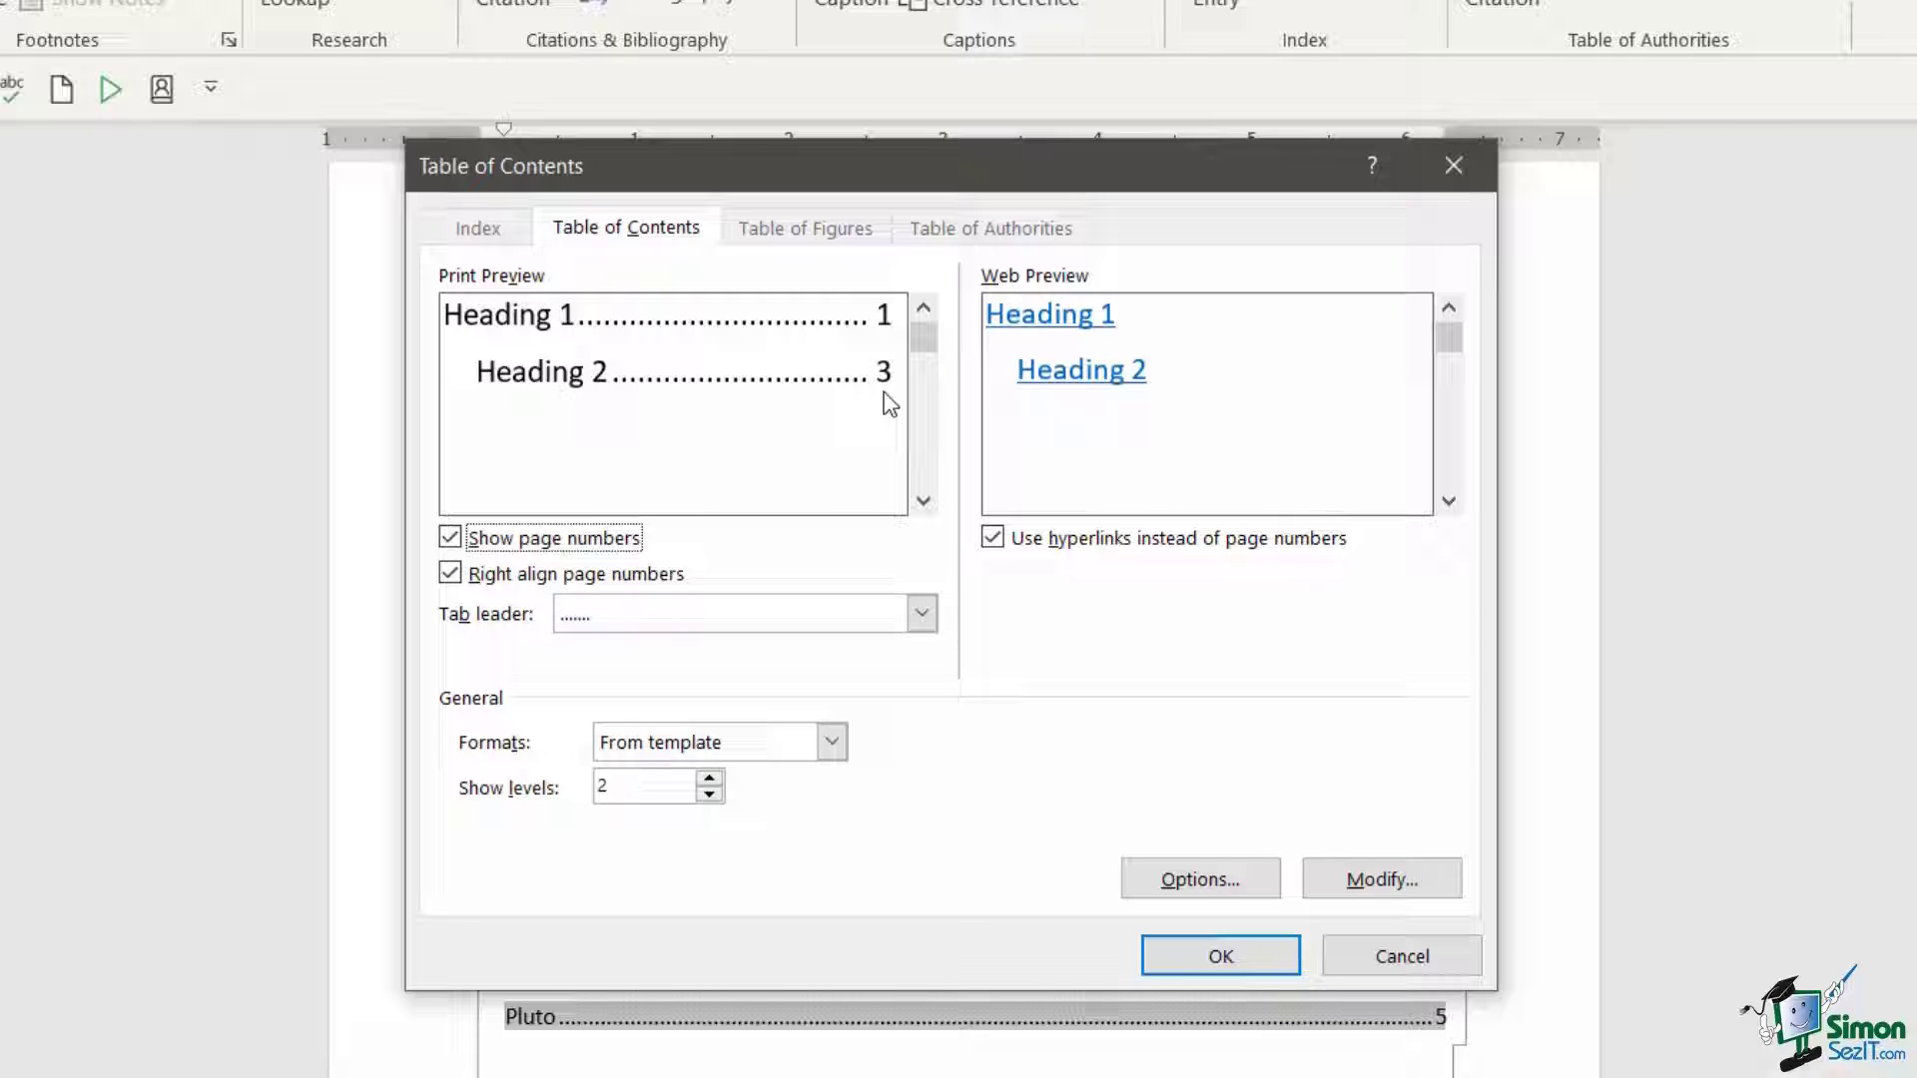
pyautogui.click(919, 614)
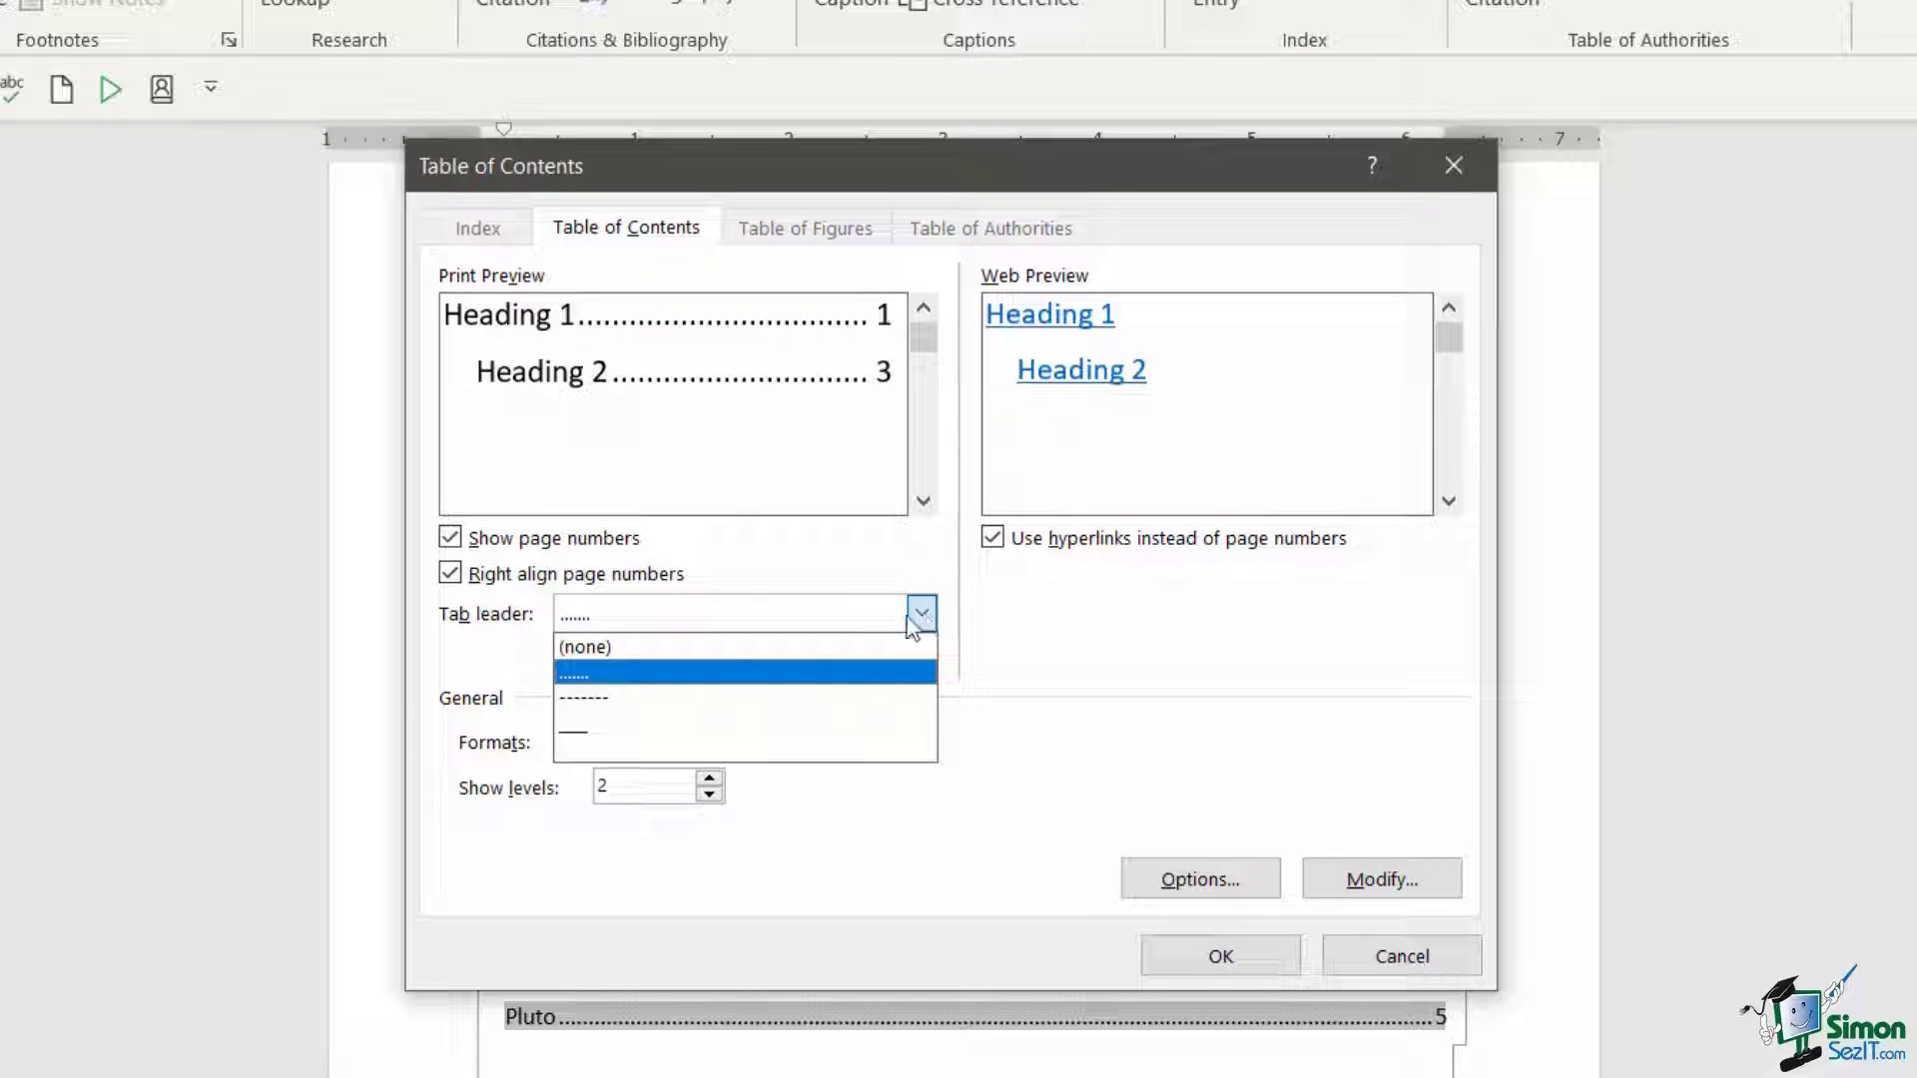
pyautogui.click(781, 698)
pyautogui.click(920, 613)
pyautogui.click(755, 727)
pyautogui.click(920, 613)
pyautogui.click(604, 675)
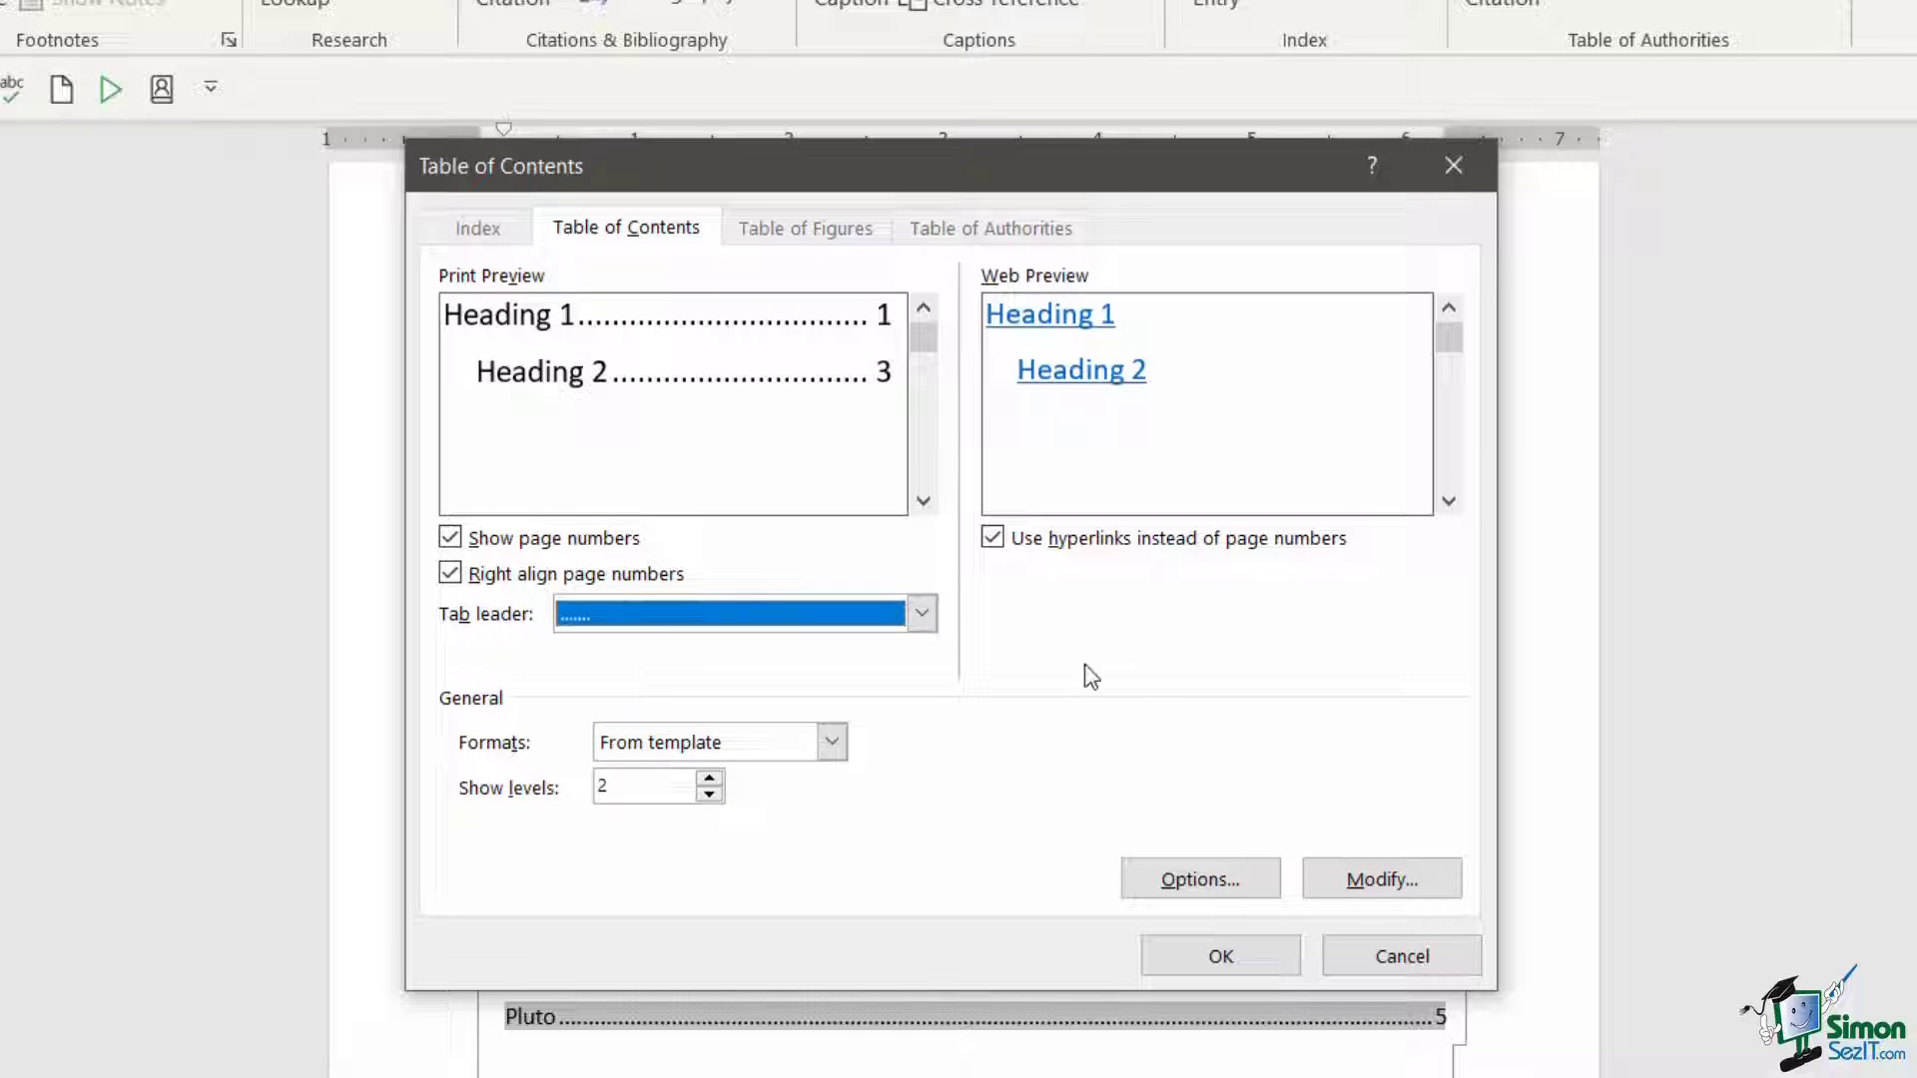
# Modify the TOC 1 style to use bold text in Dark Red
pyautogui.click(1381, 880)
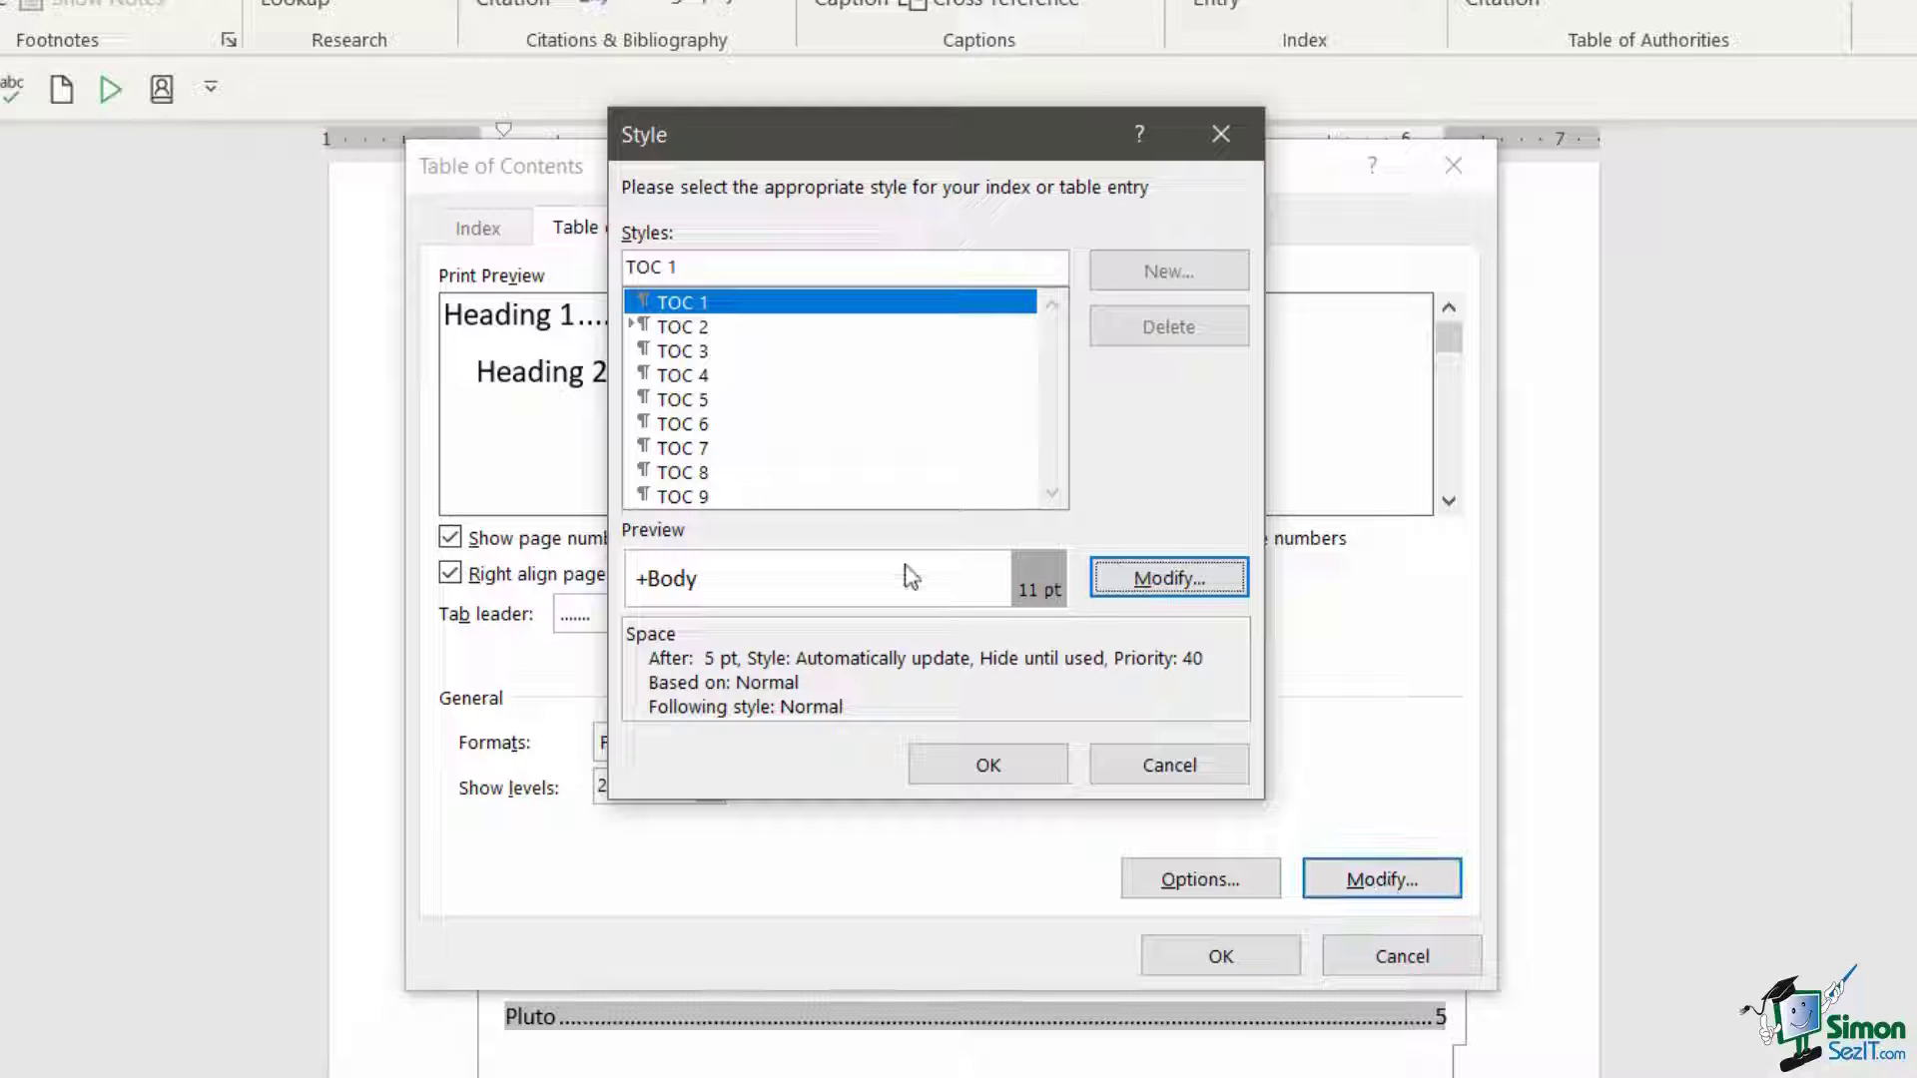
pyautogui.click(683, 329)
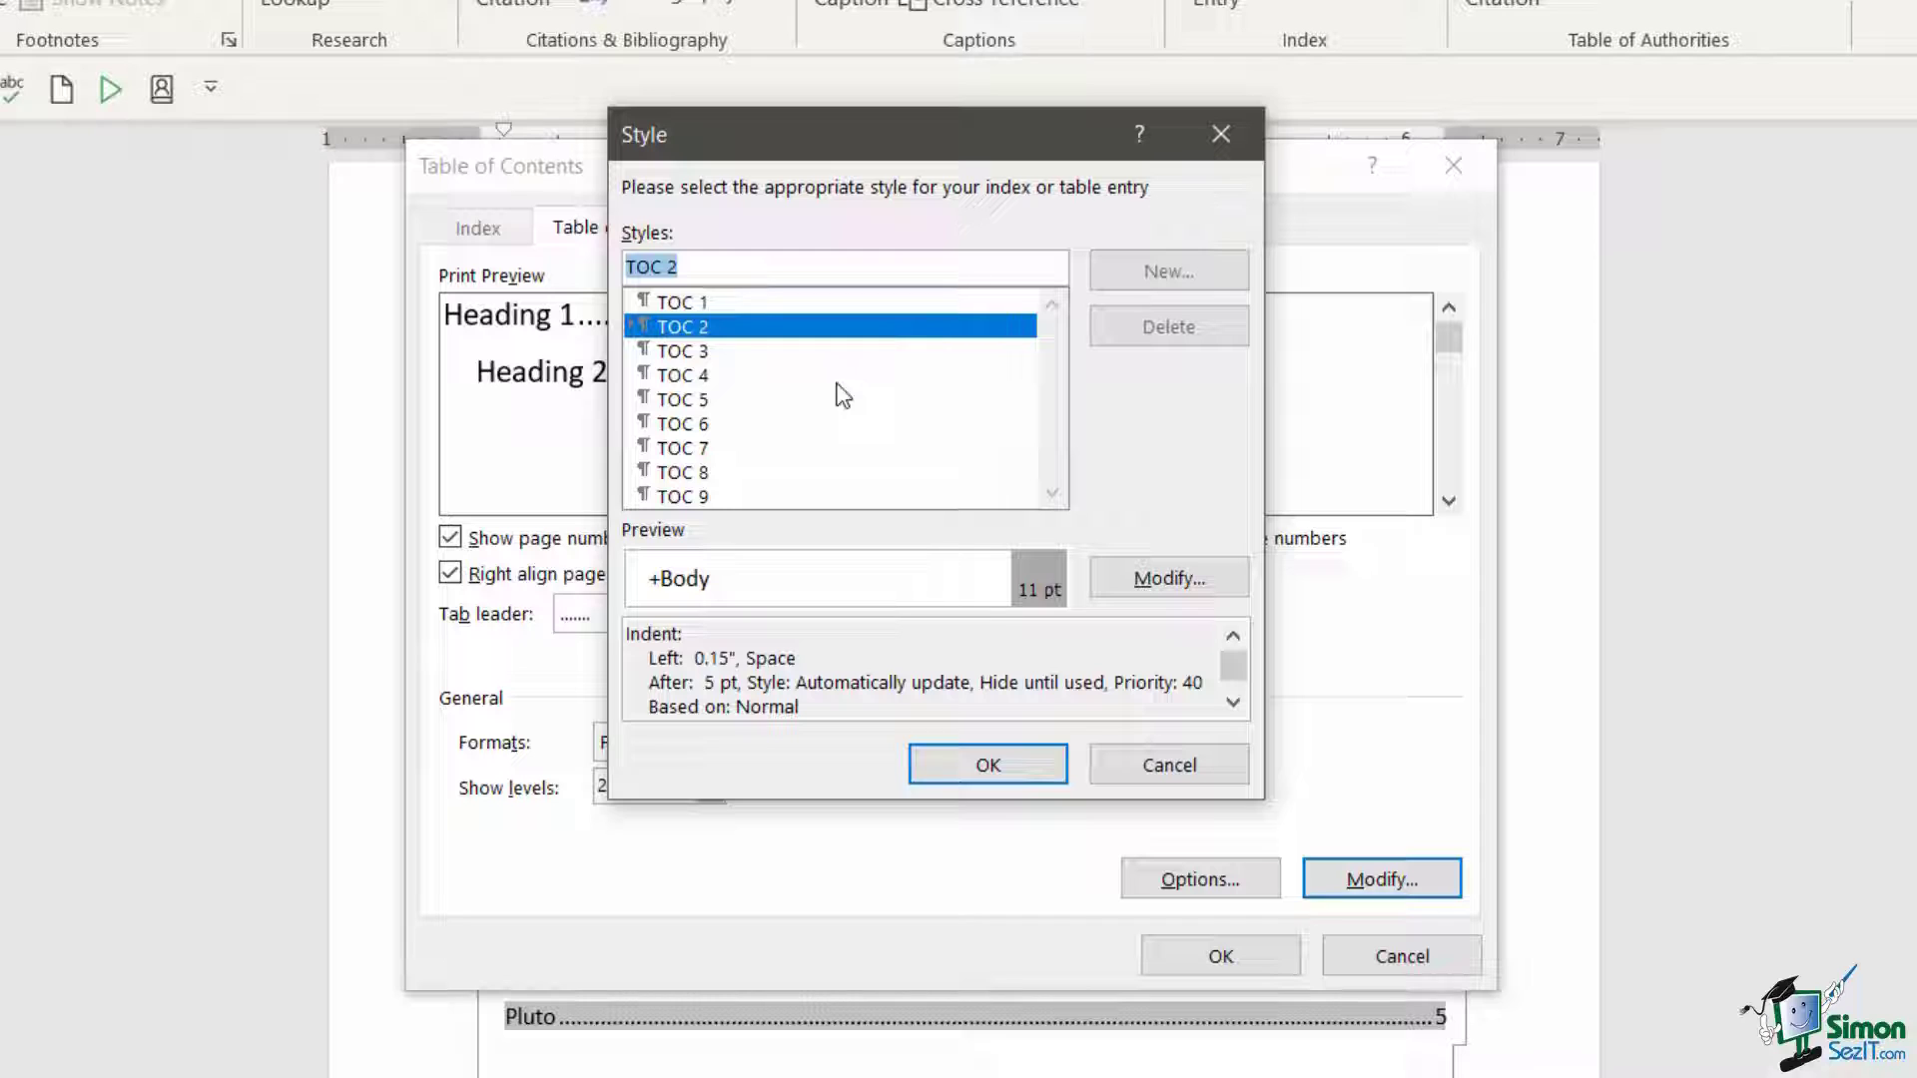
pyautogui.click(696, 351)
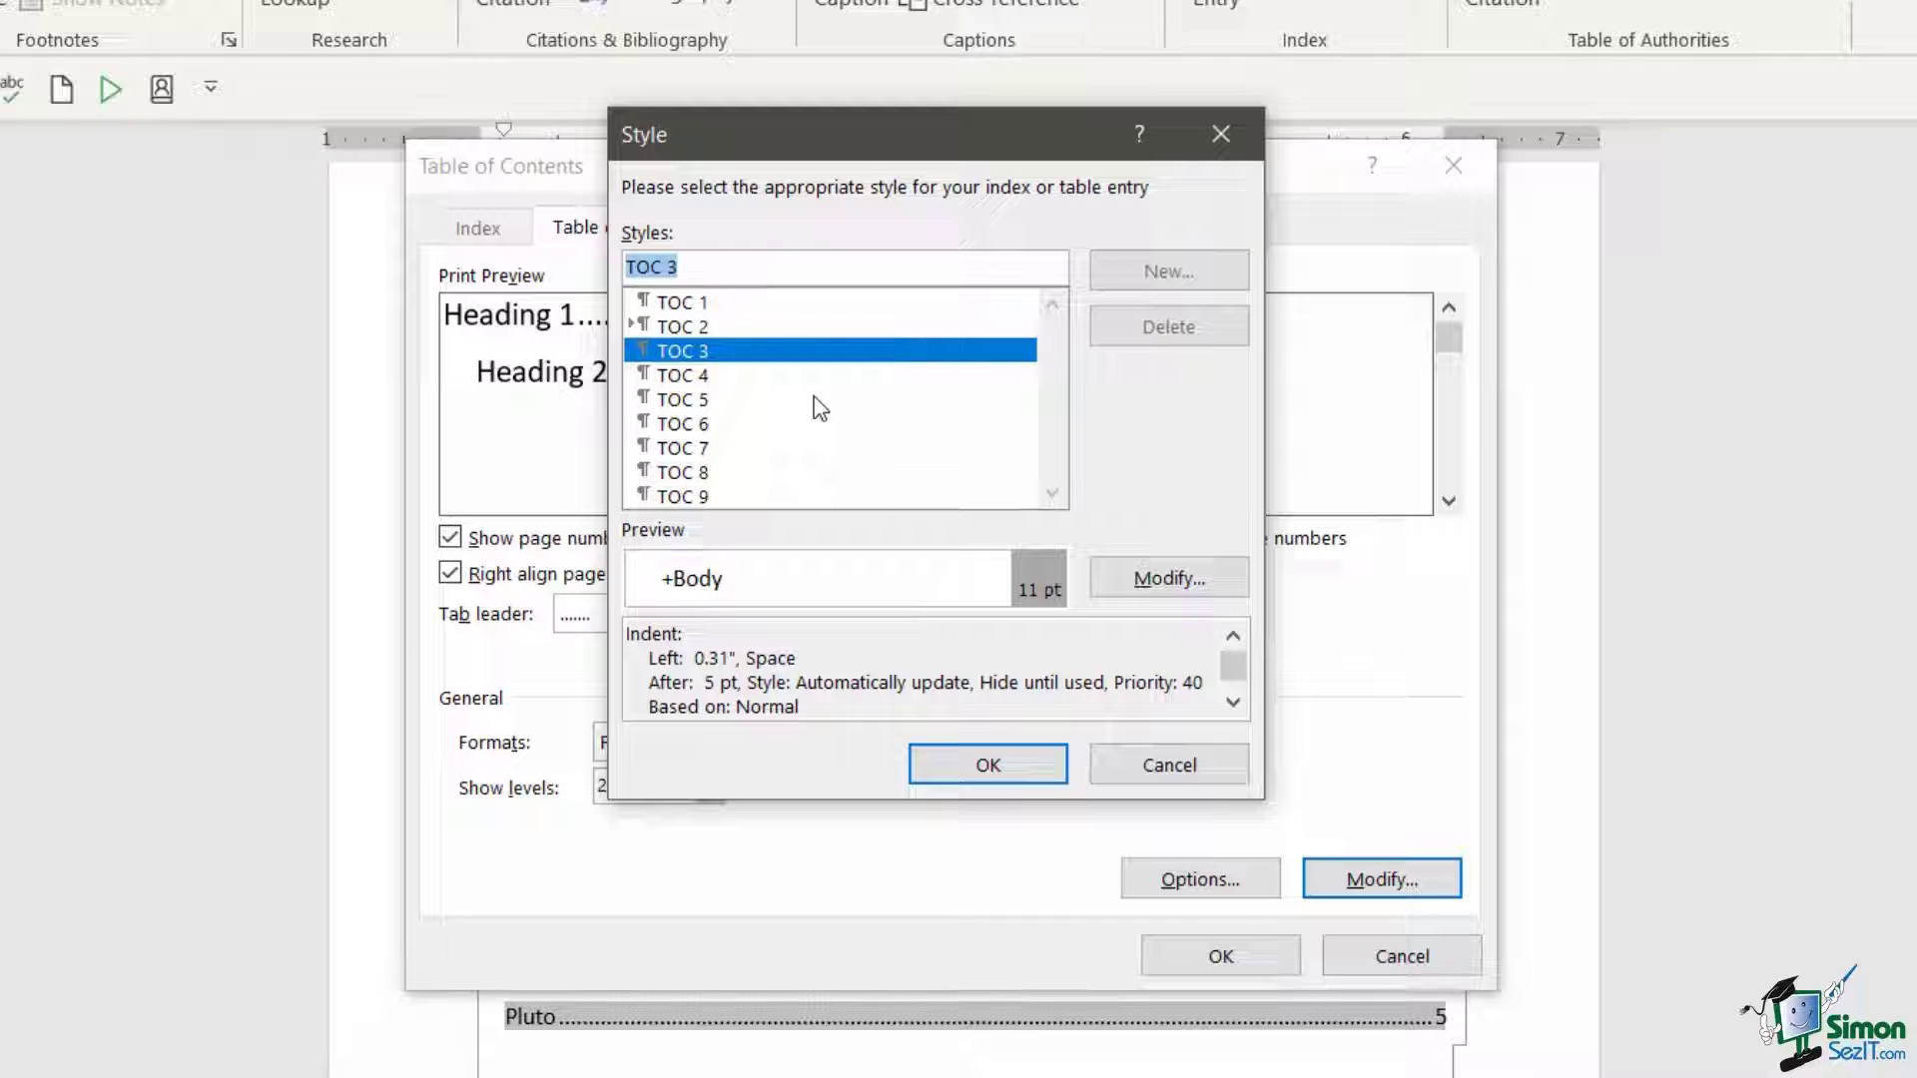
pyautogui.click(696, 307)
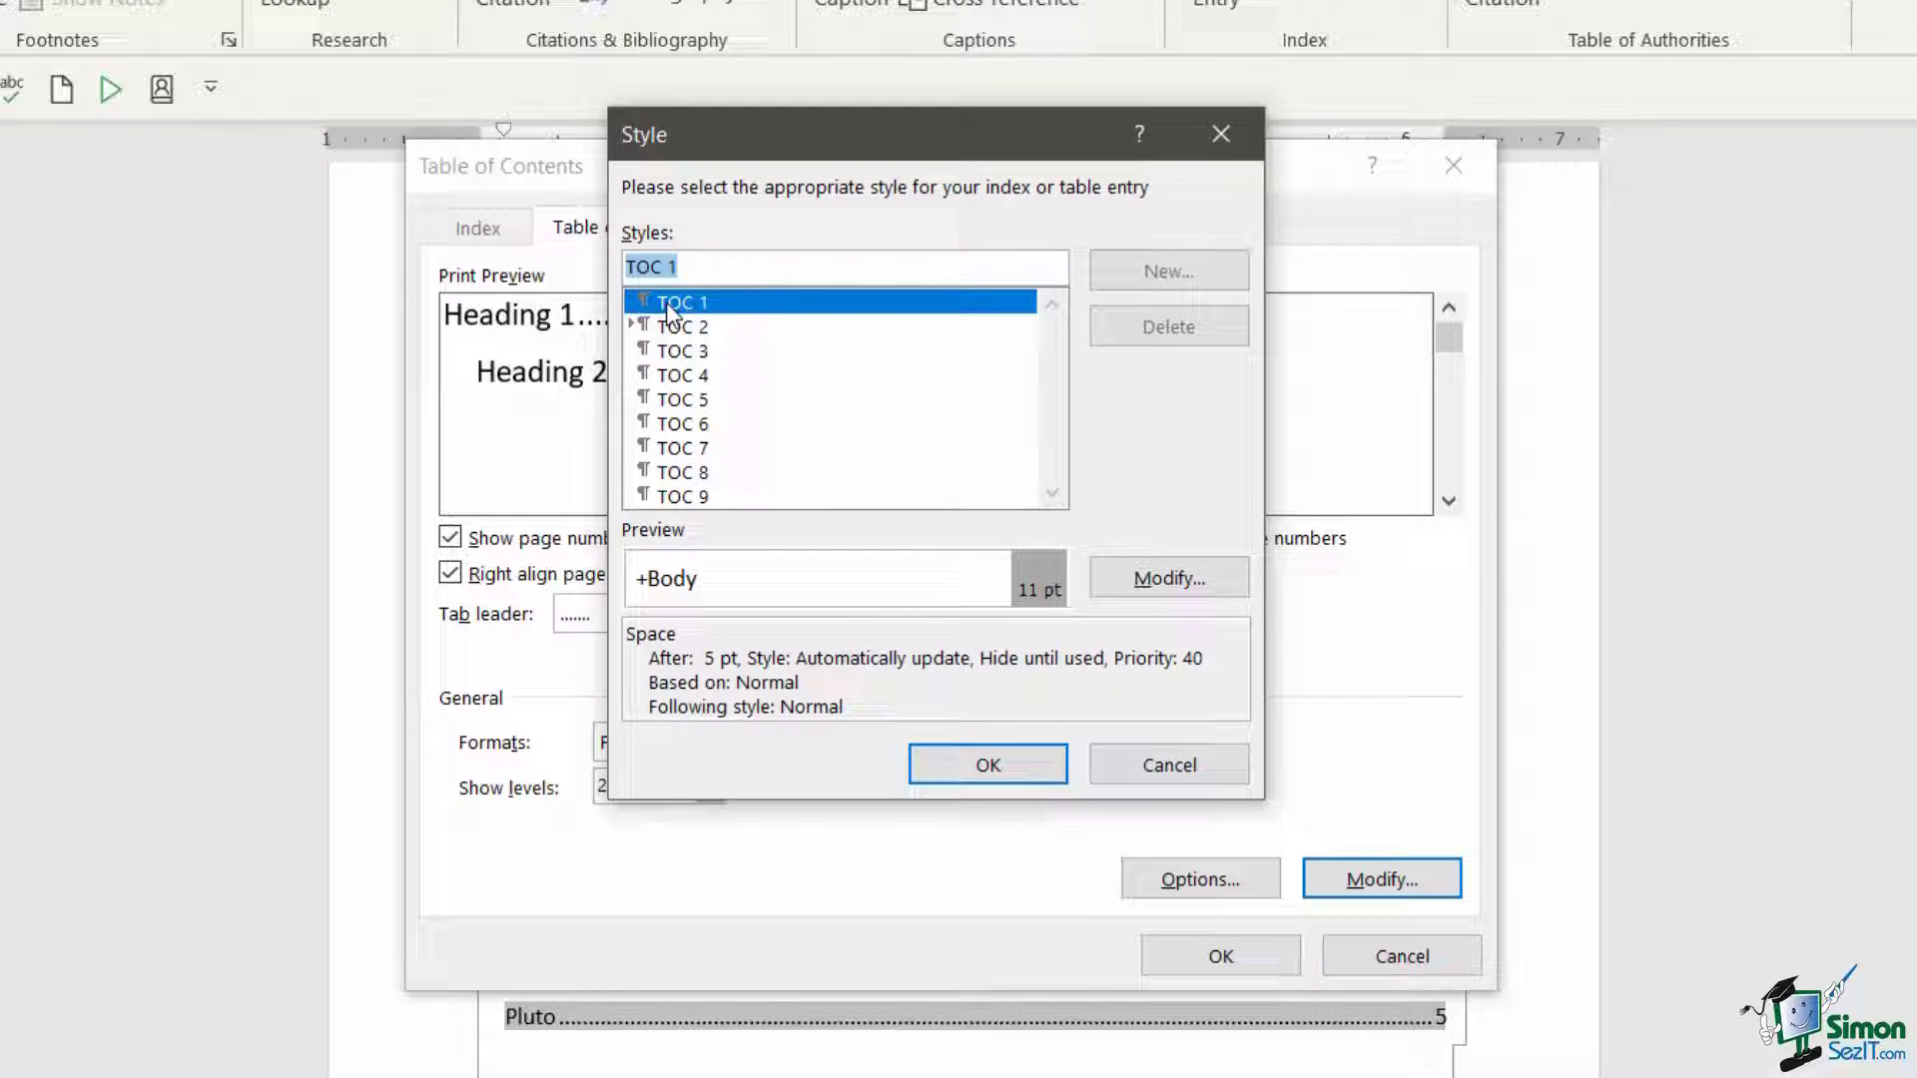
pyautogui.click(1177, 594)
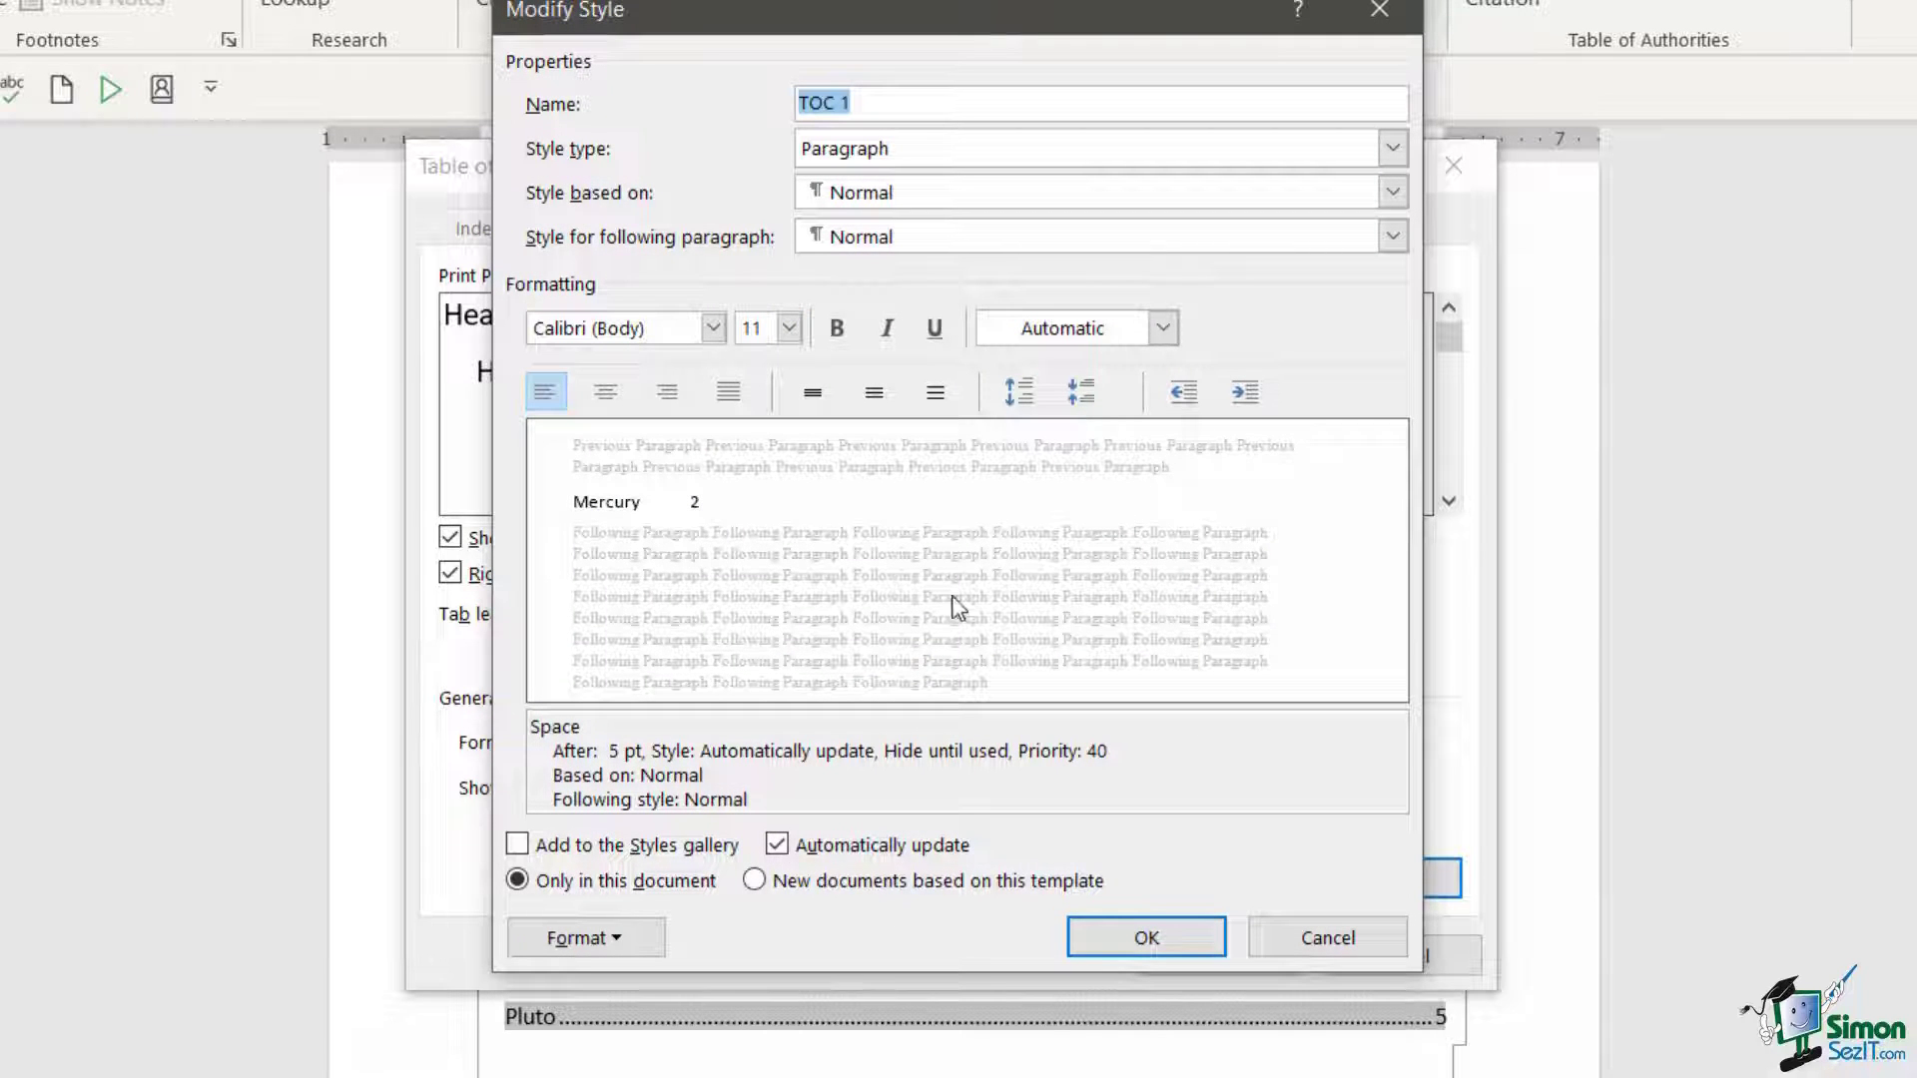
pyautogui.click(1162, 328)
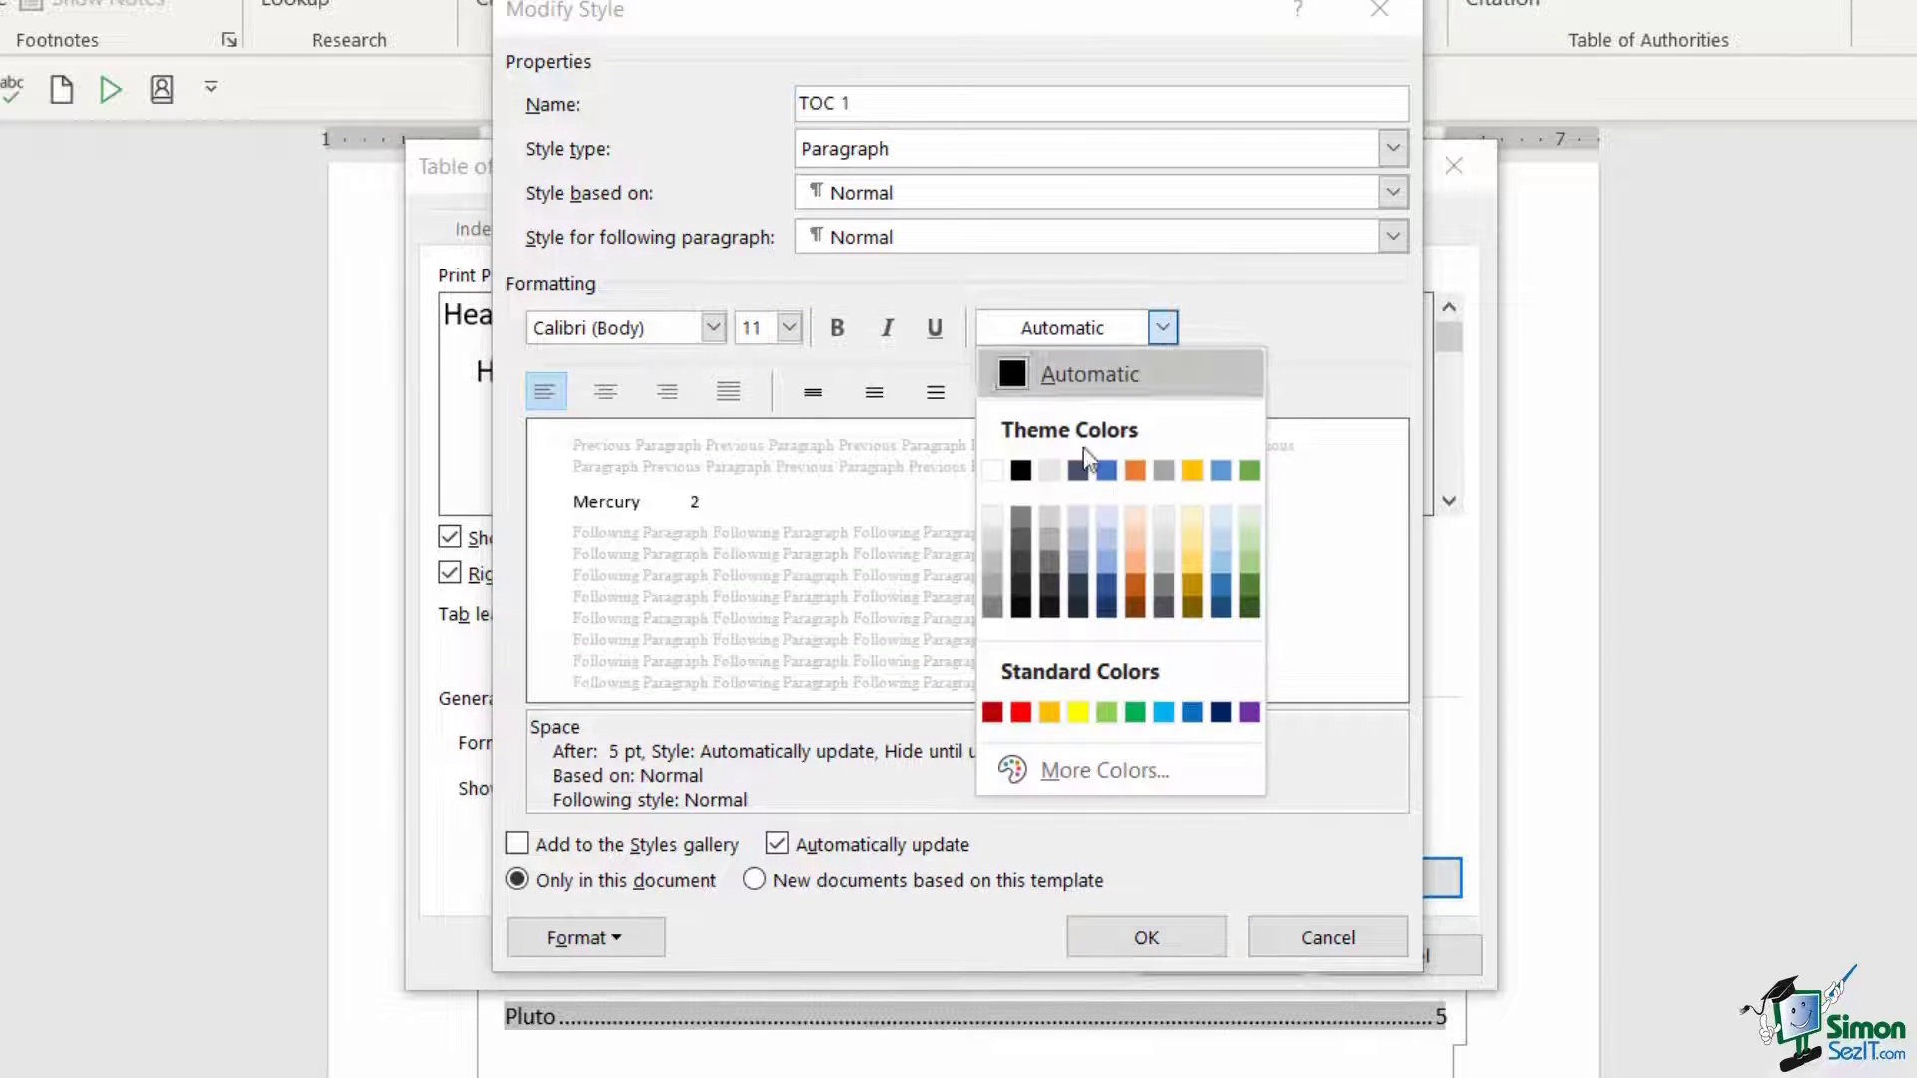
pyautogui.click(993, 711)
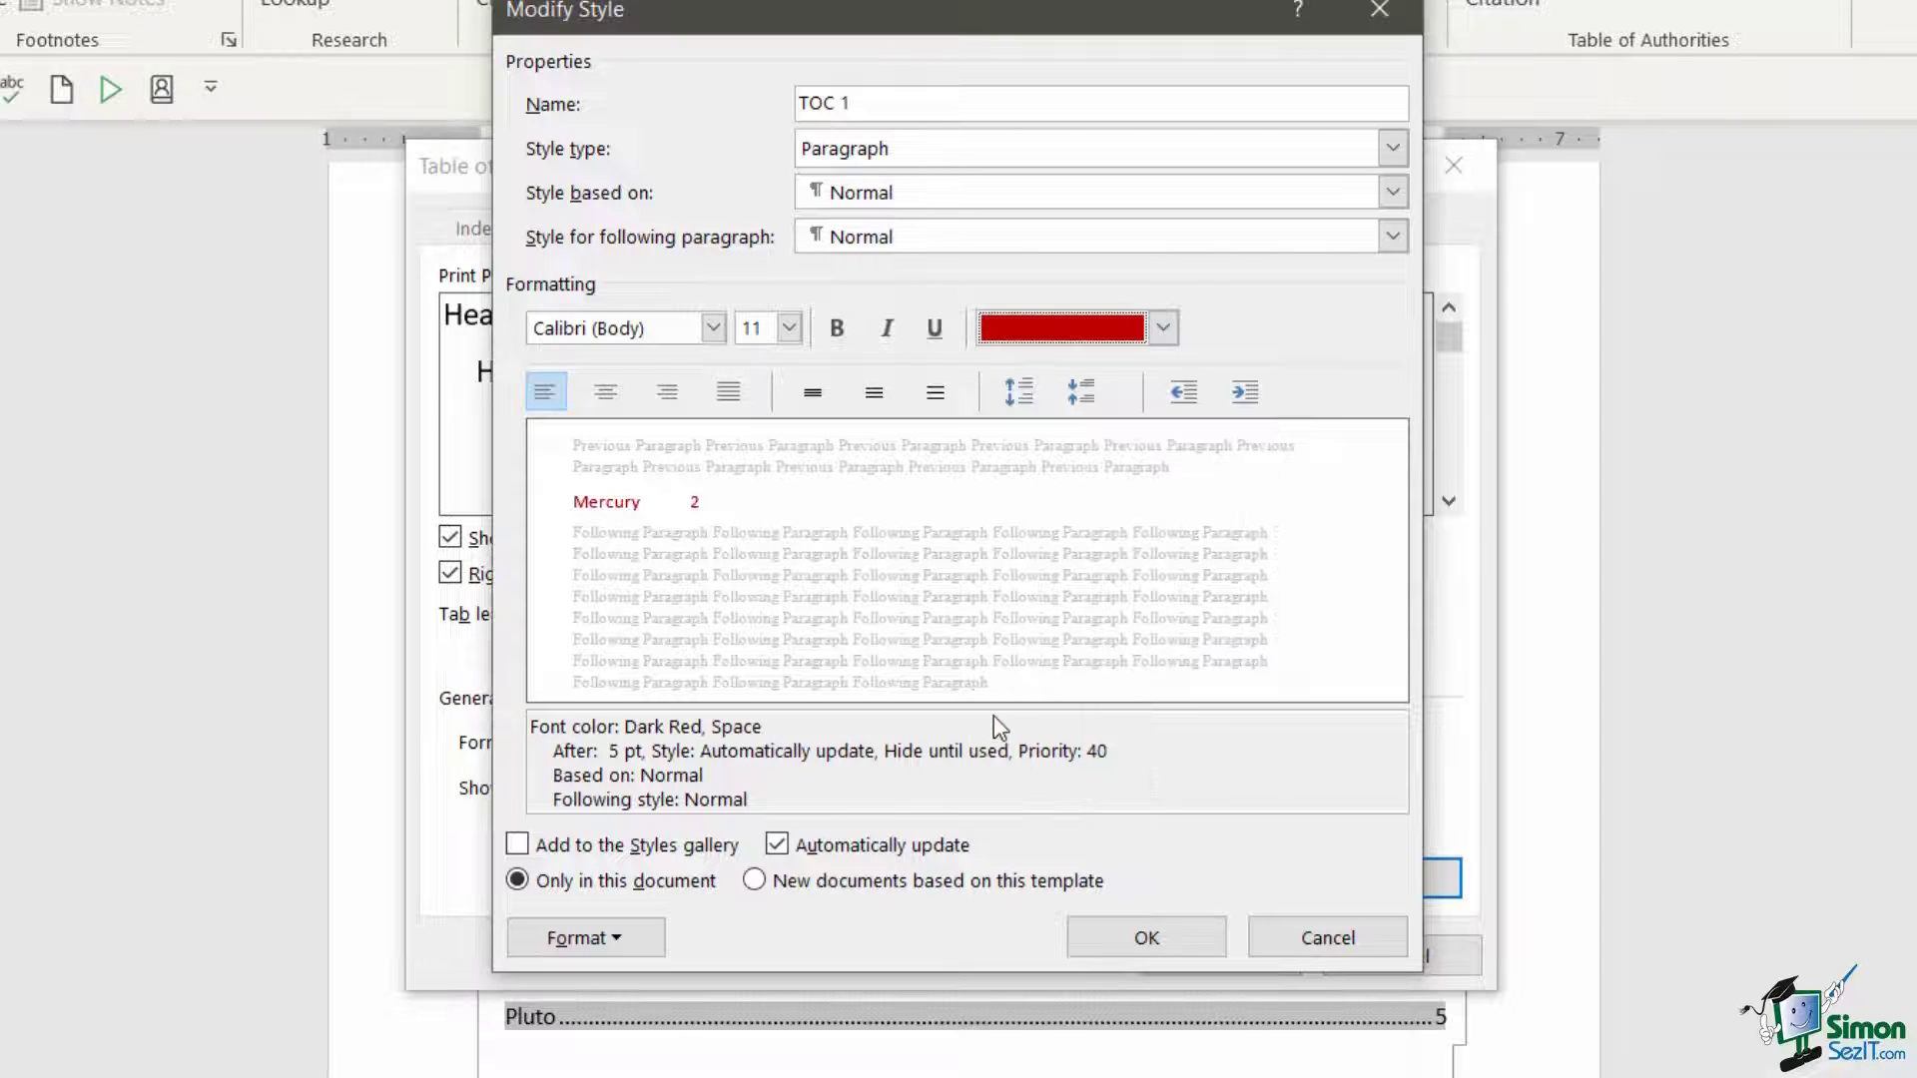
pyautogui.click(837, 329)
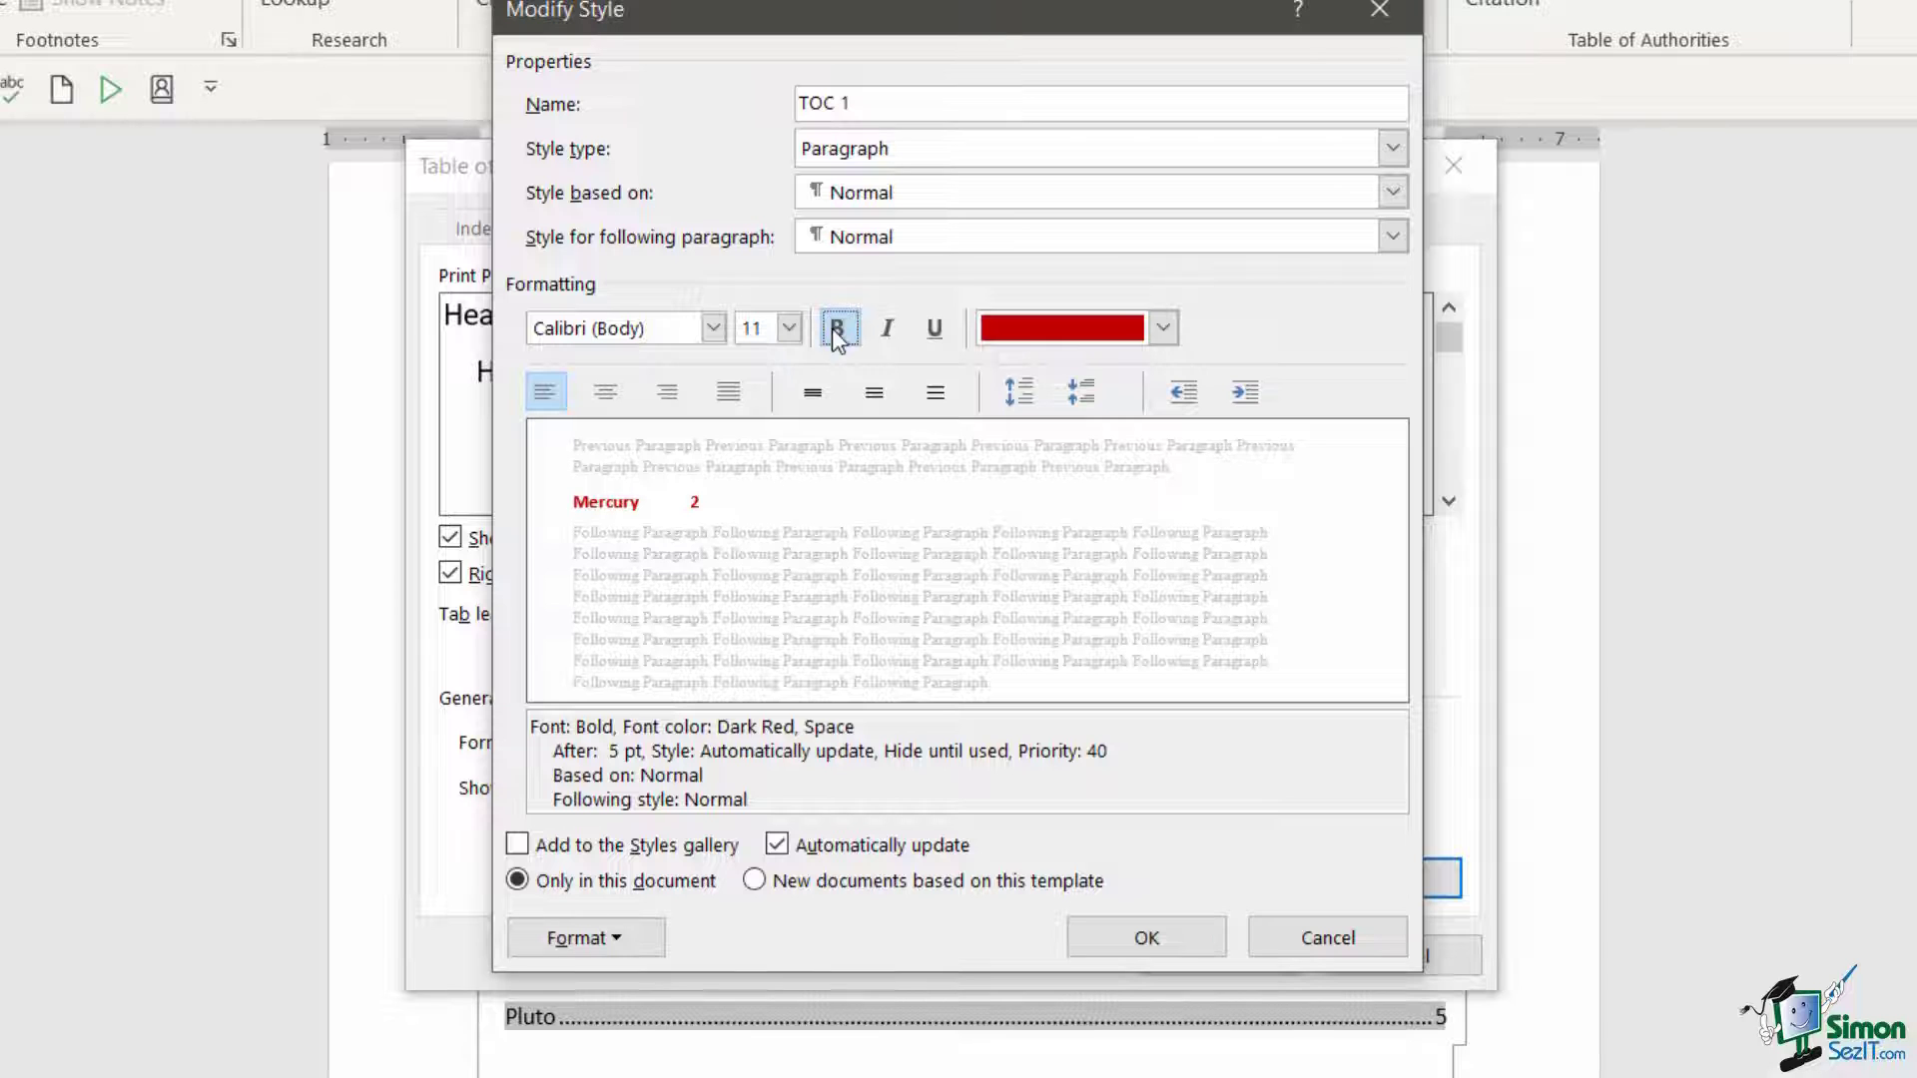
pyautogui.click(1137, 939)
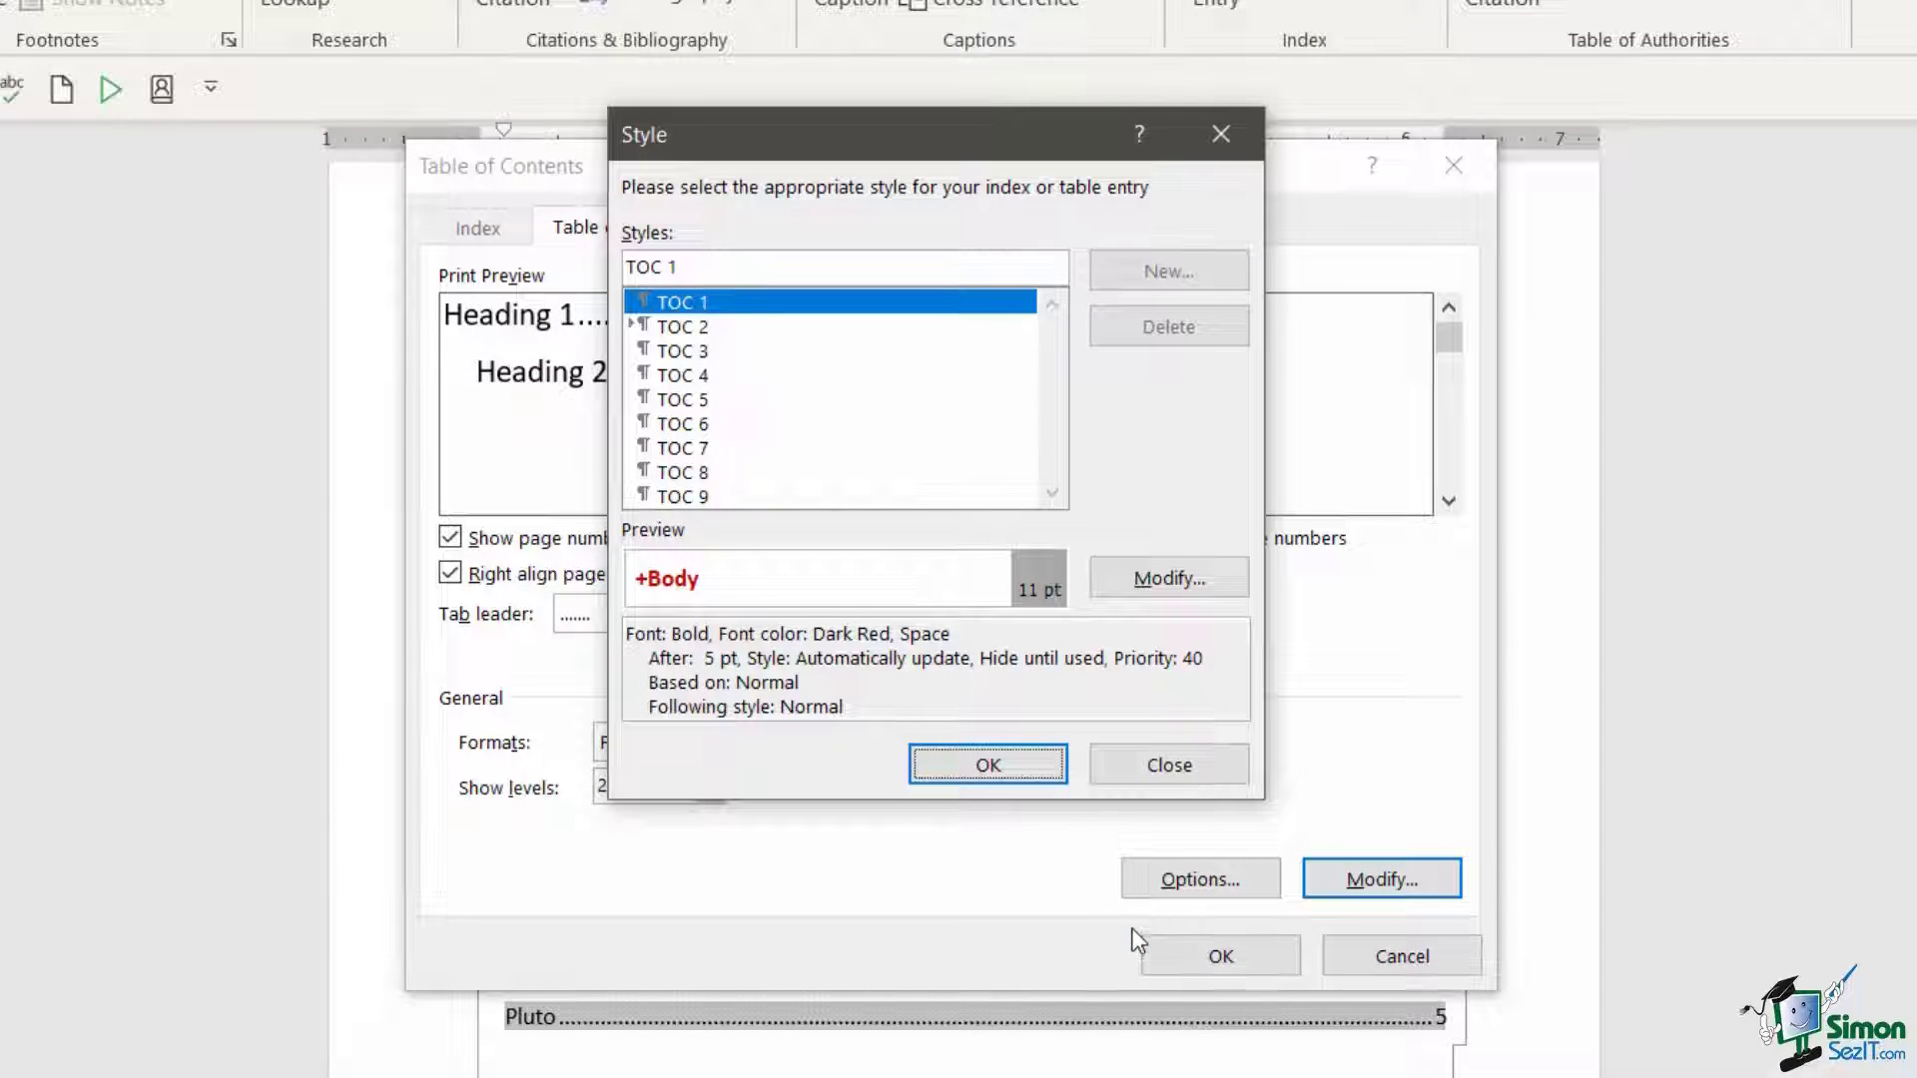
pyautogui.click(1006, 766)
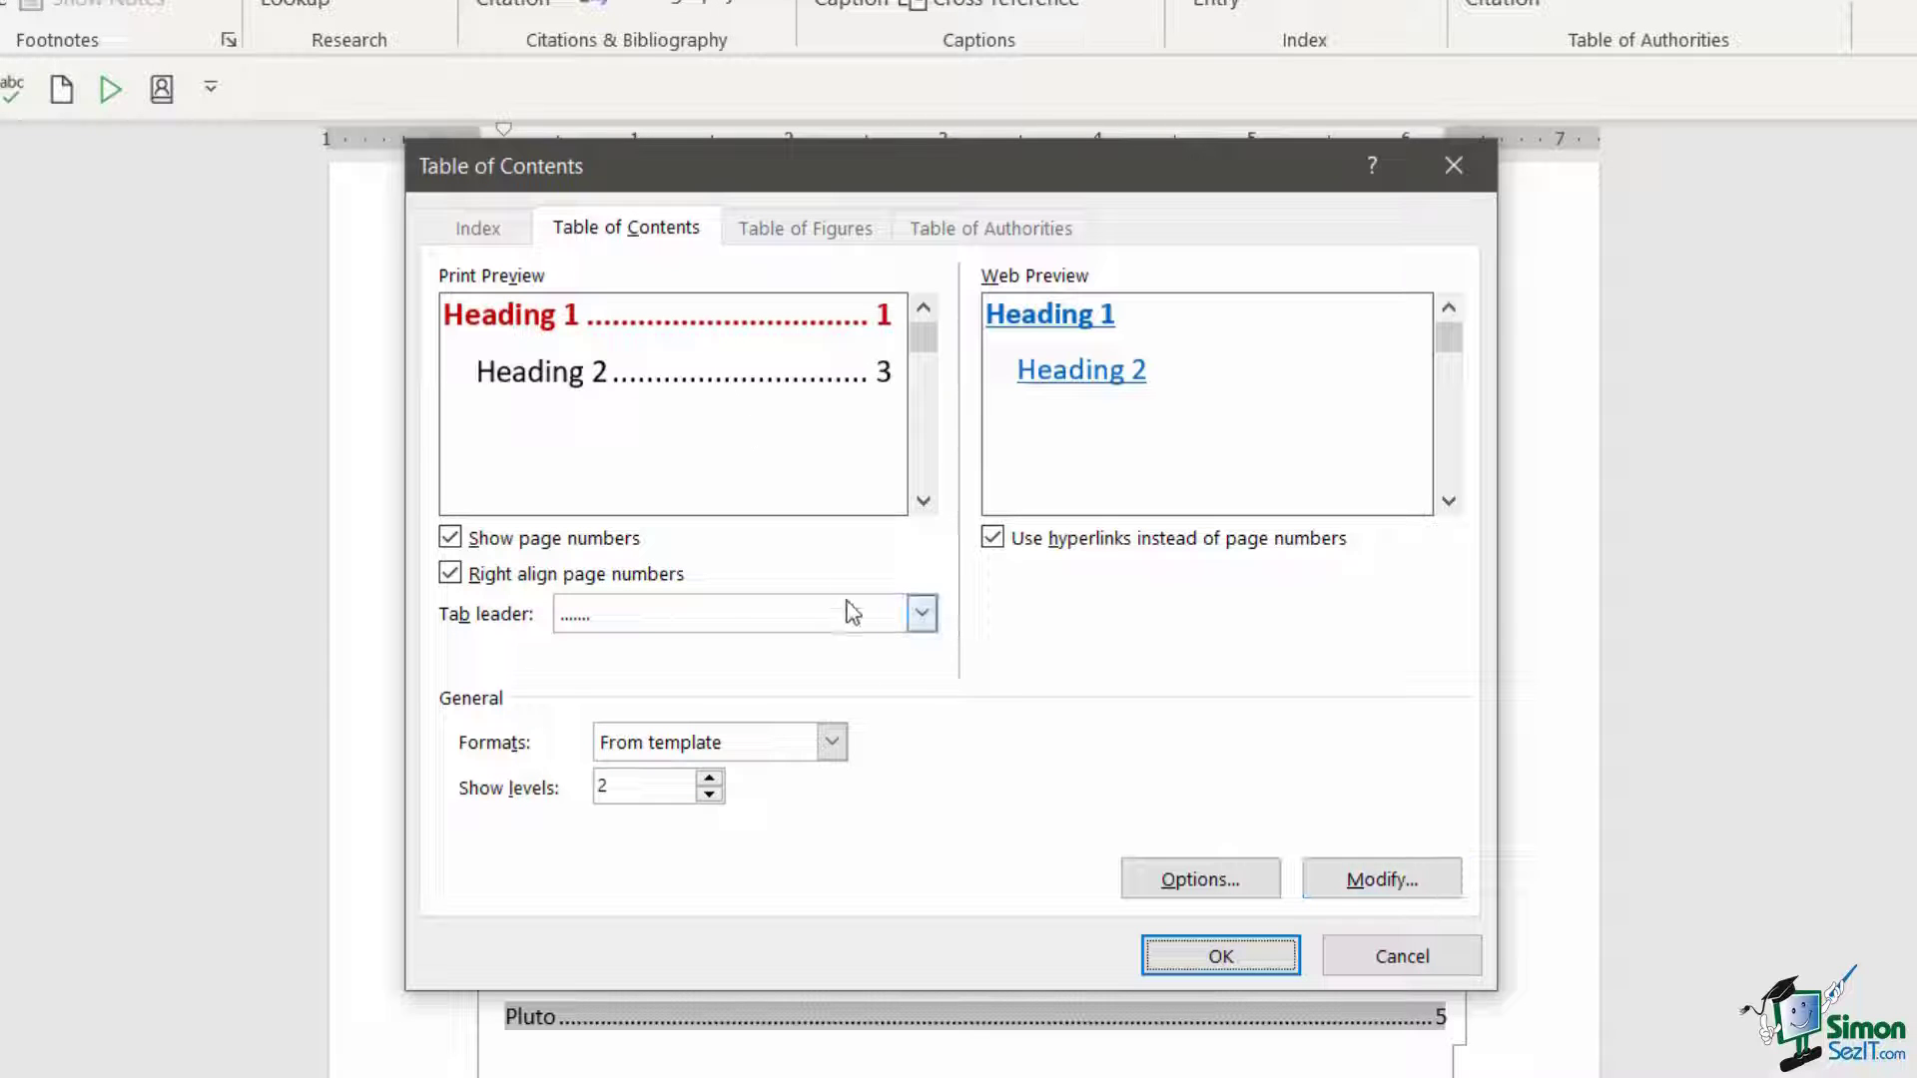
# Replace the existing table of contents with the new settings and follow its Pluto entry's link to the section
pyautogui.click(1220, 956)
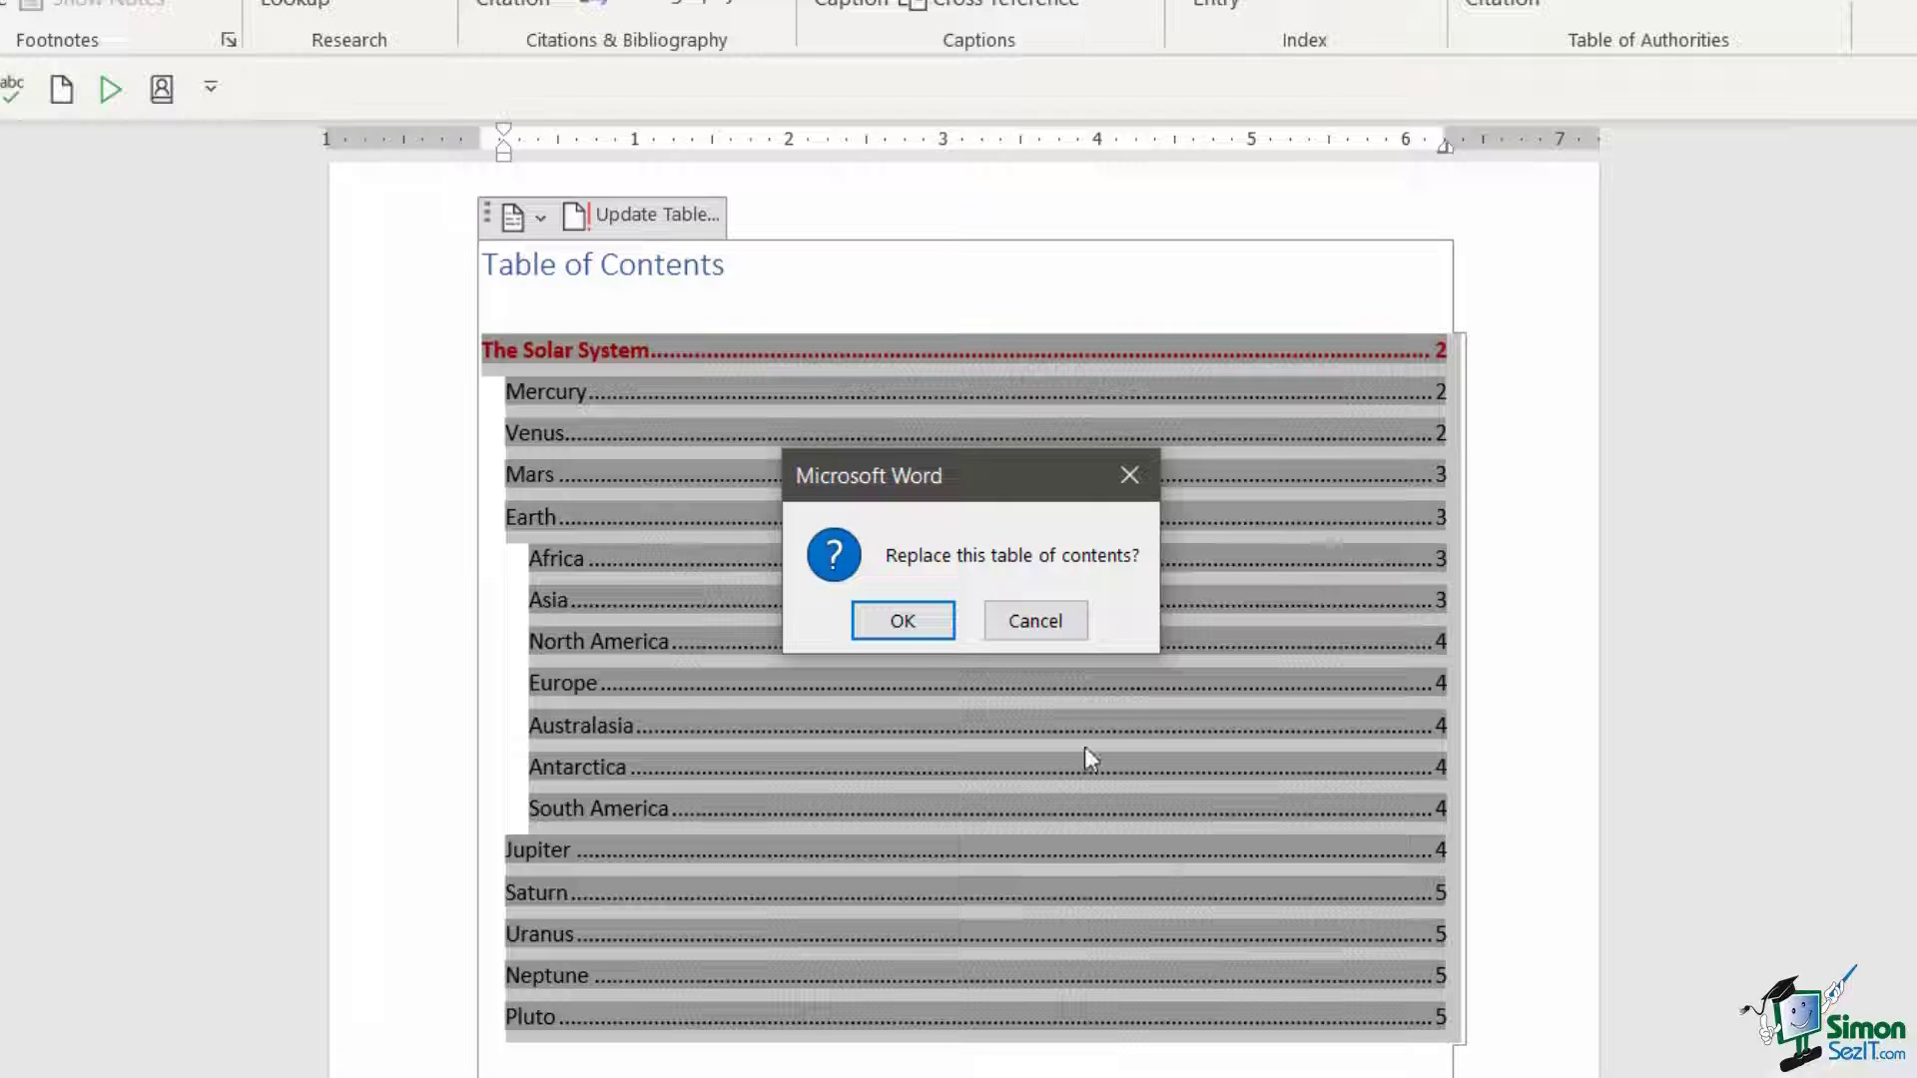
pyautogui.click(905, 623)
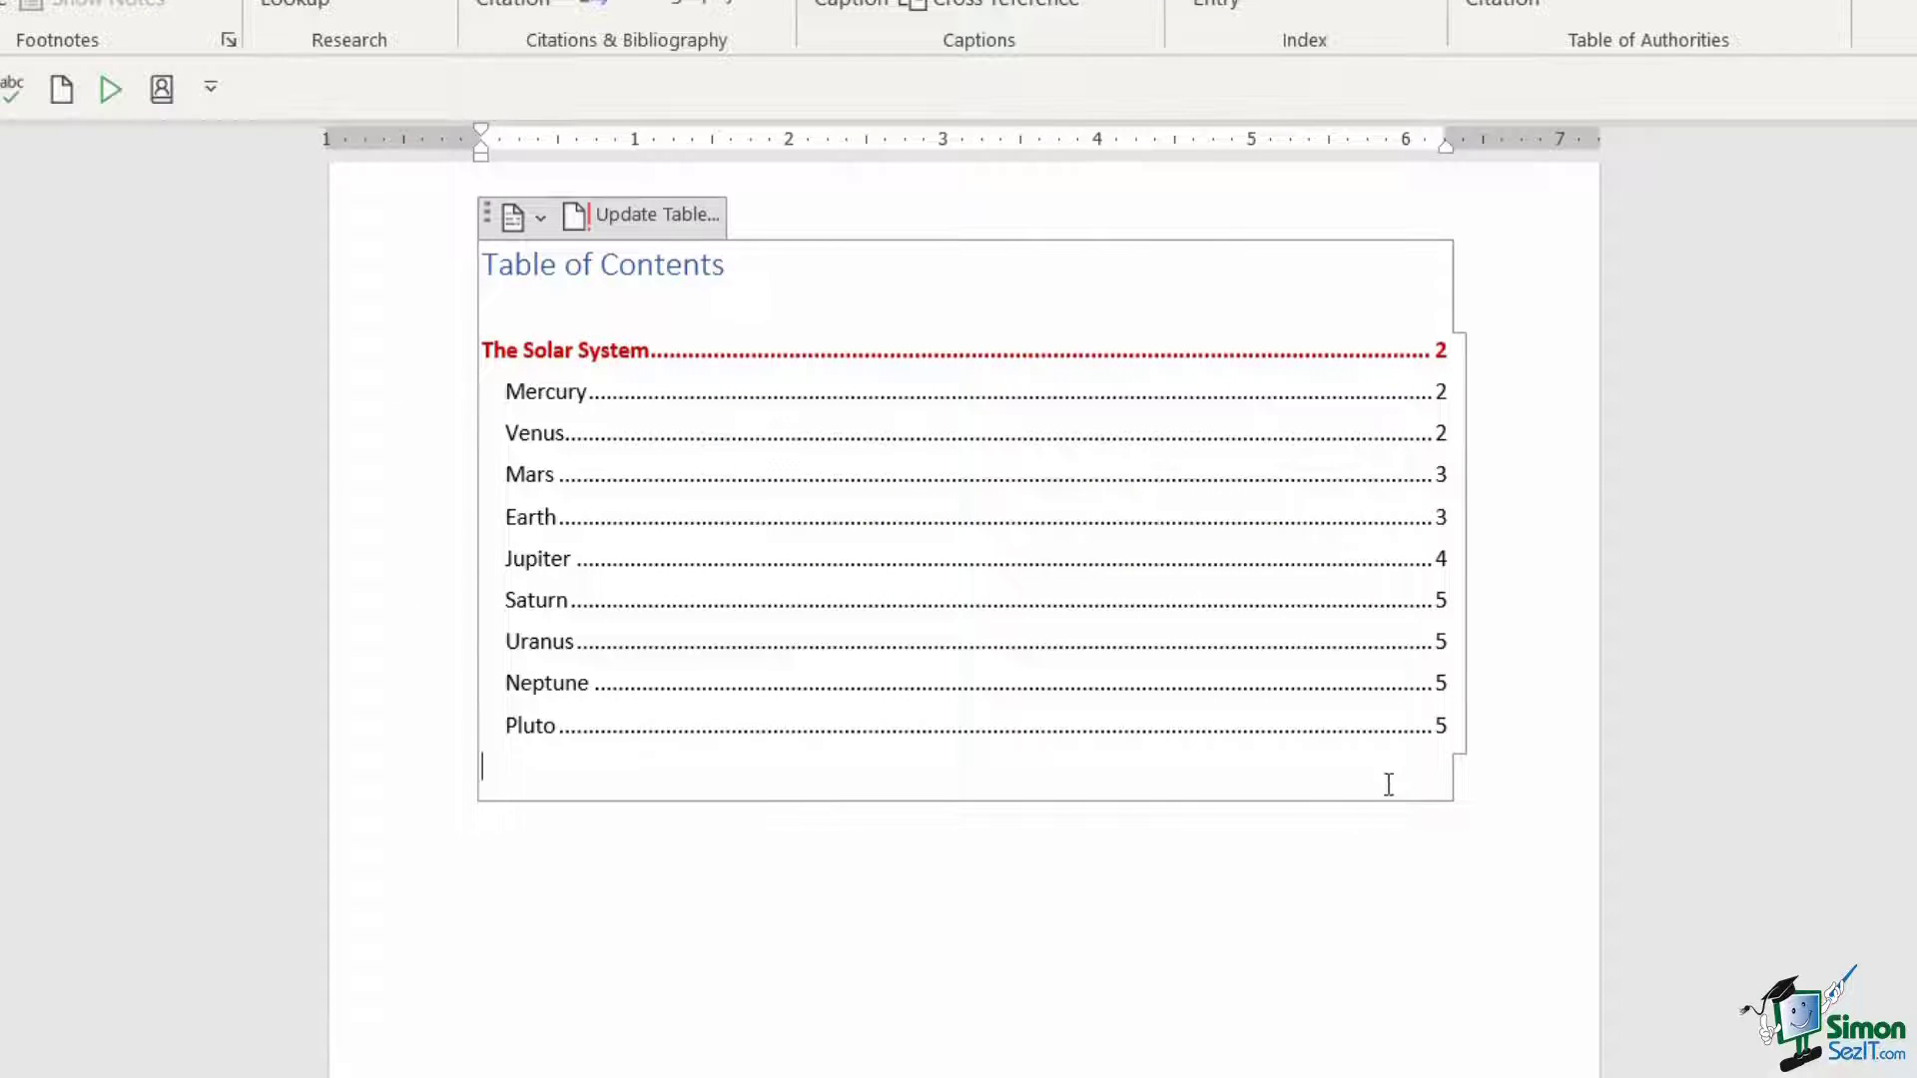
pyautogui.keyDown('ctrl'); pyautogui.click(1444, 741); pyautogui.keyUp('ctrl')
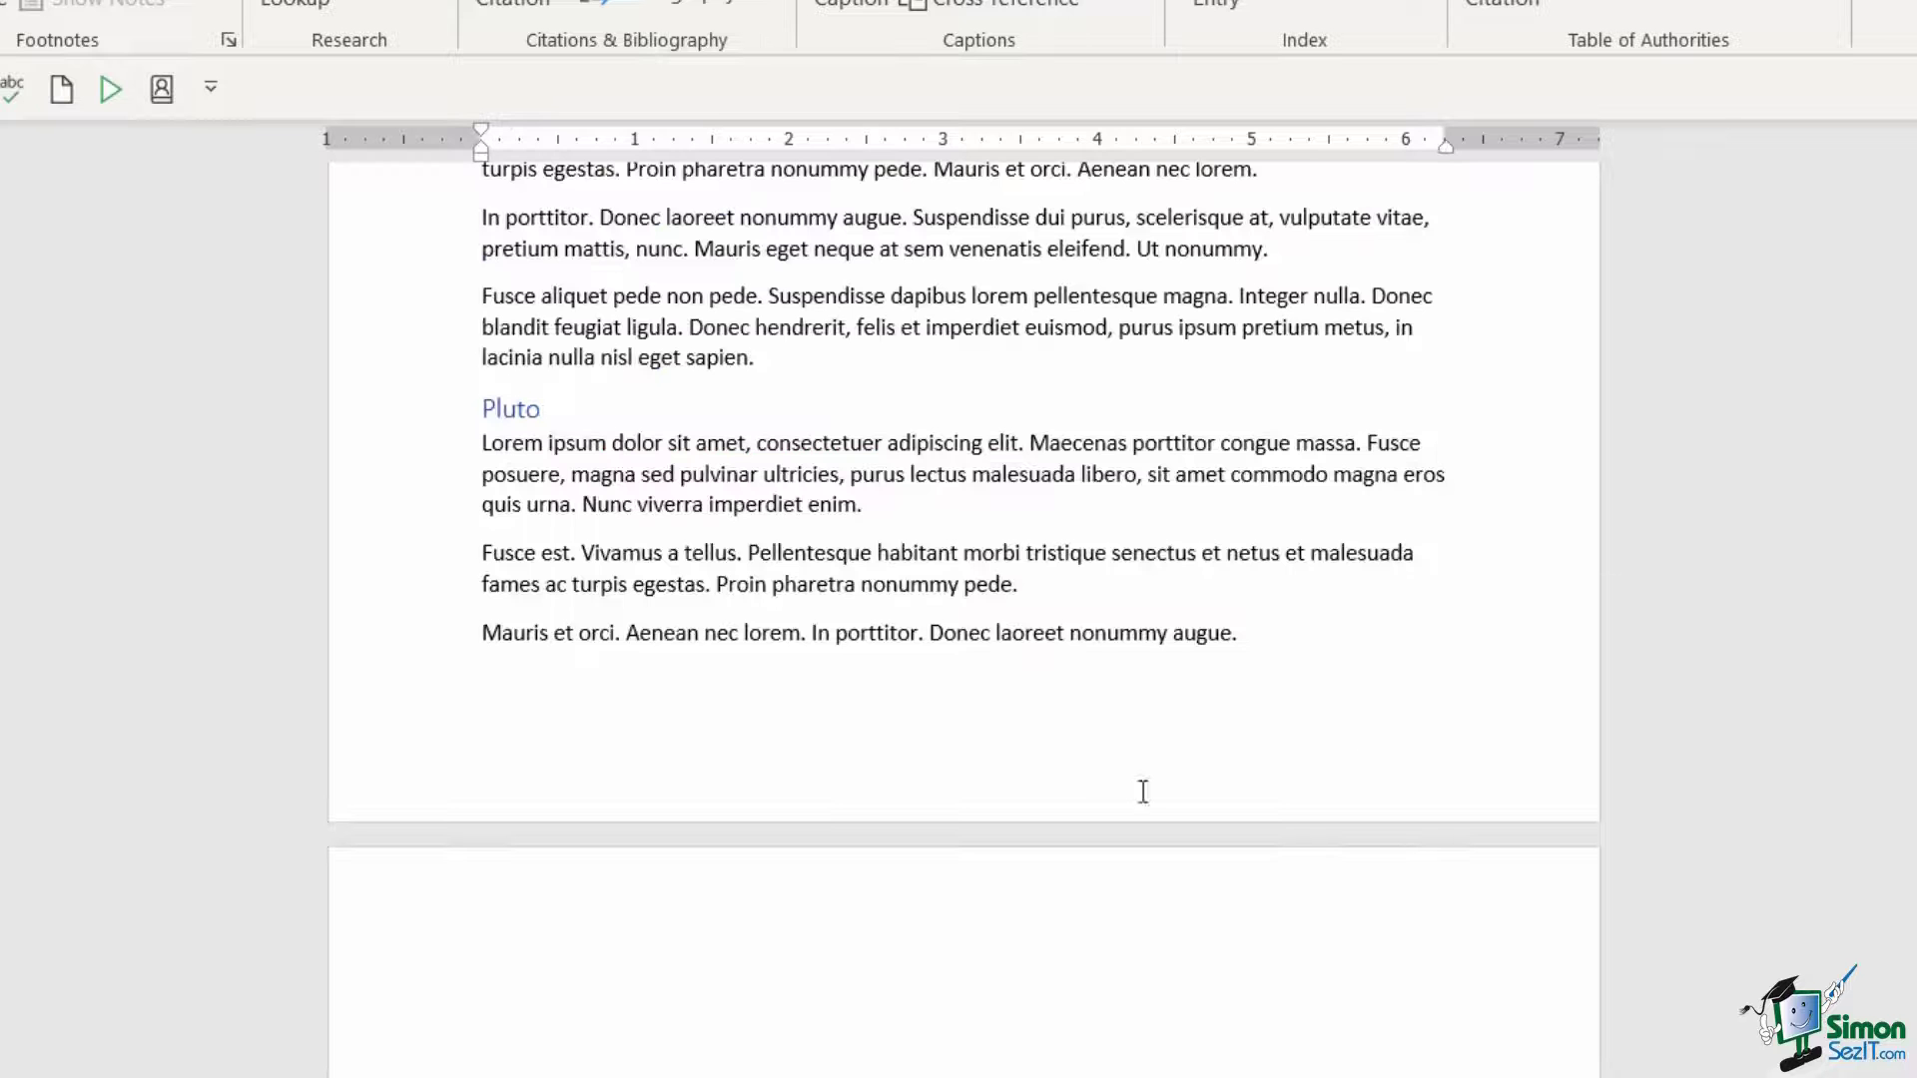
pyautogui.scroll(-2, 1143, 790)
pyautogui.click(1278, 483)
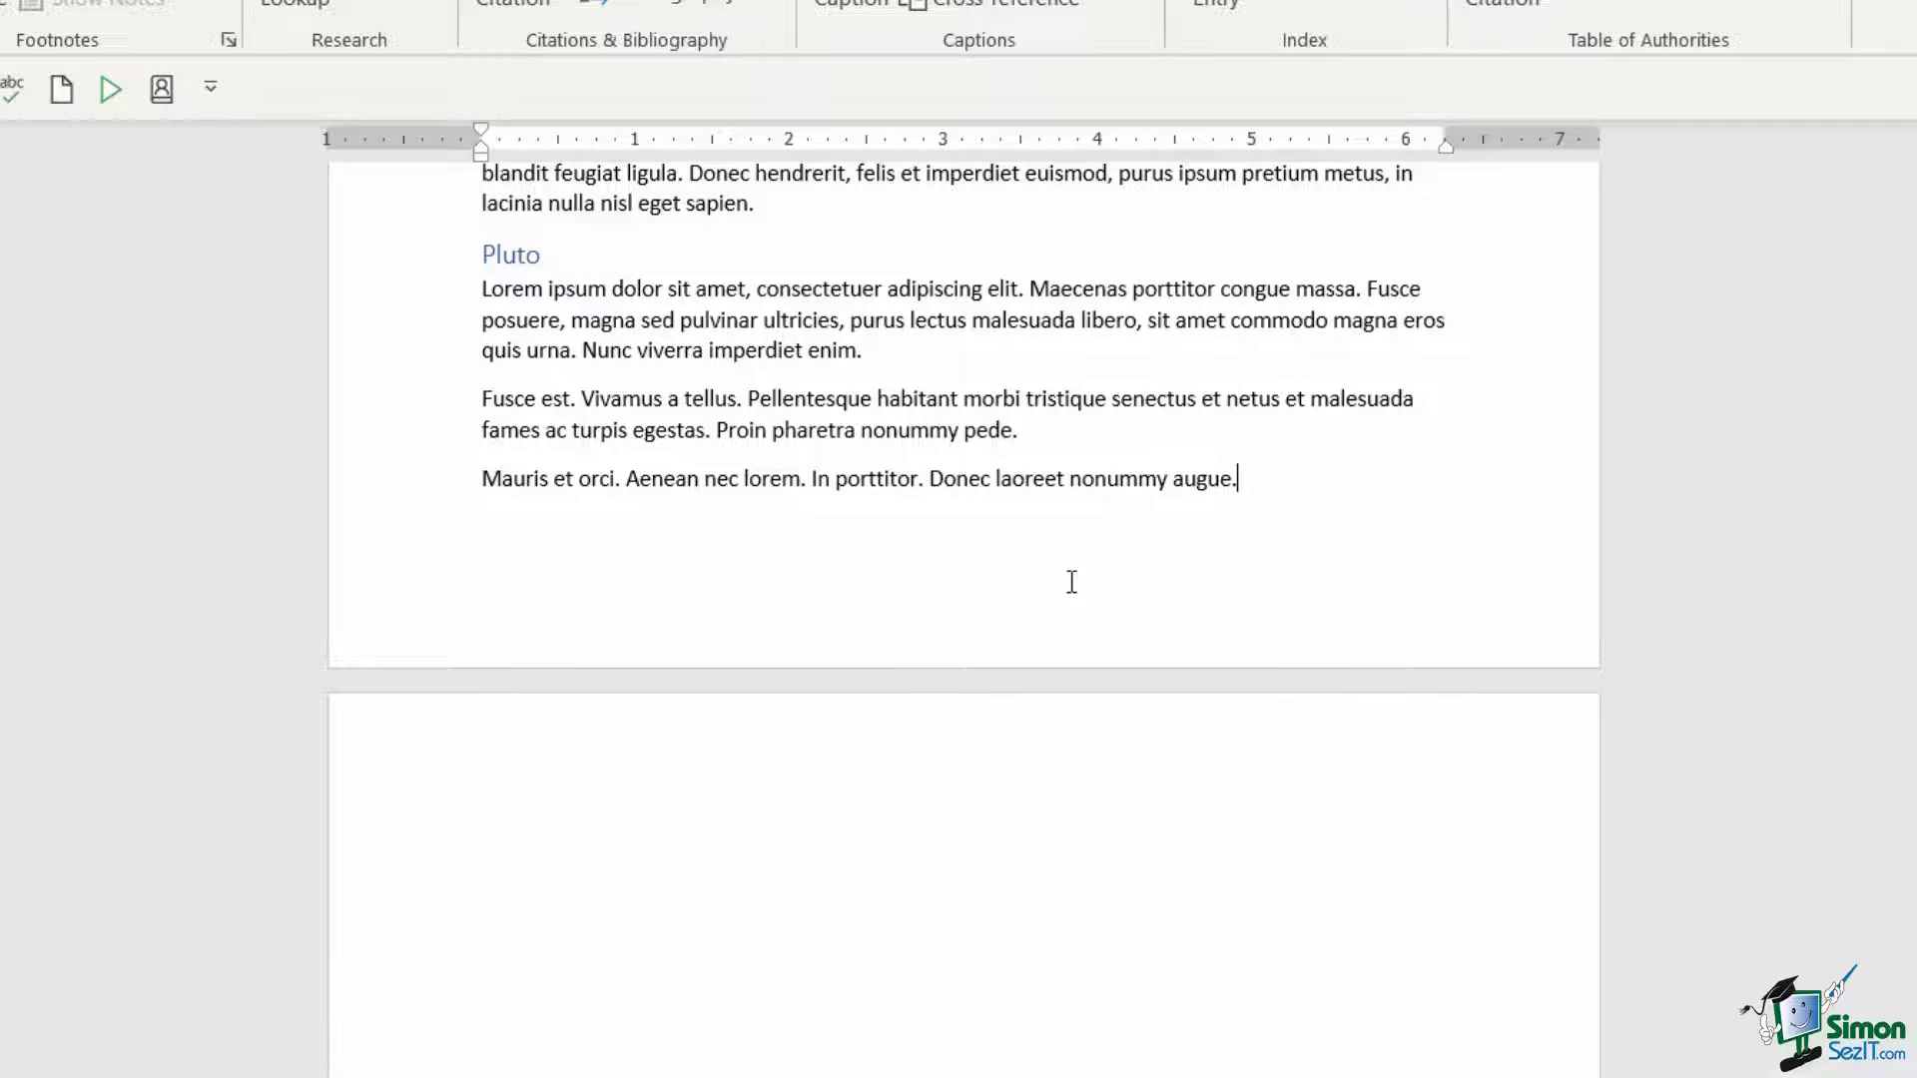
pyautogui.scroll(10, 1071, 582)
pyautogui.scroll(15, 1070, 583)
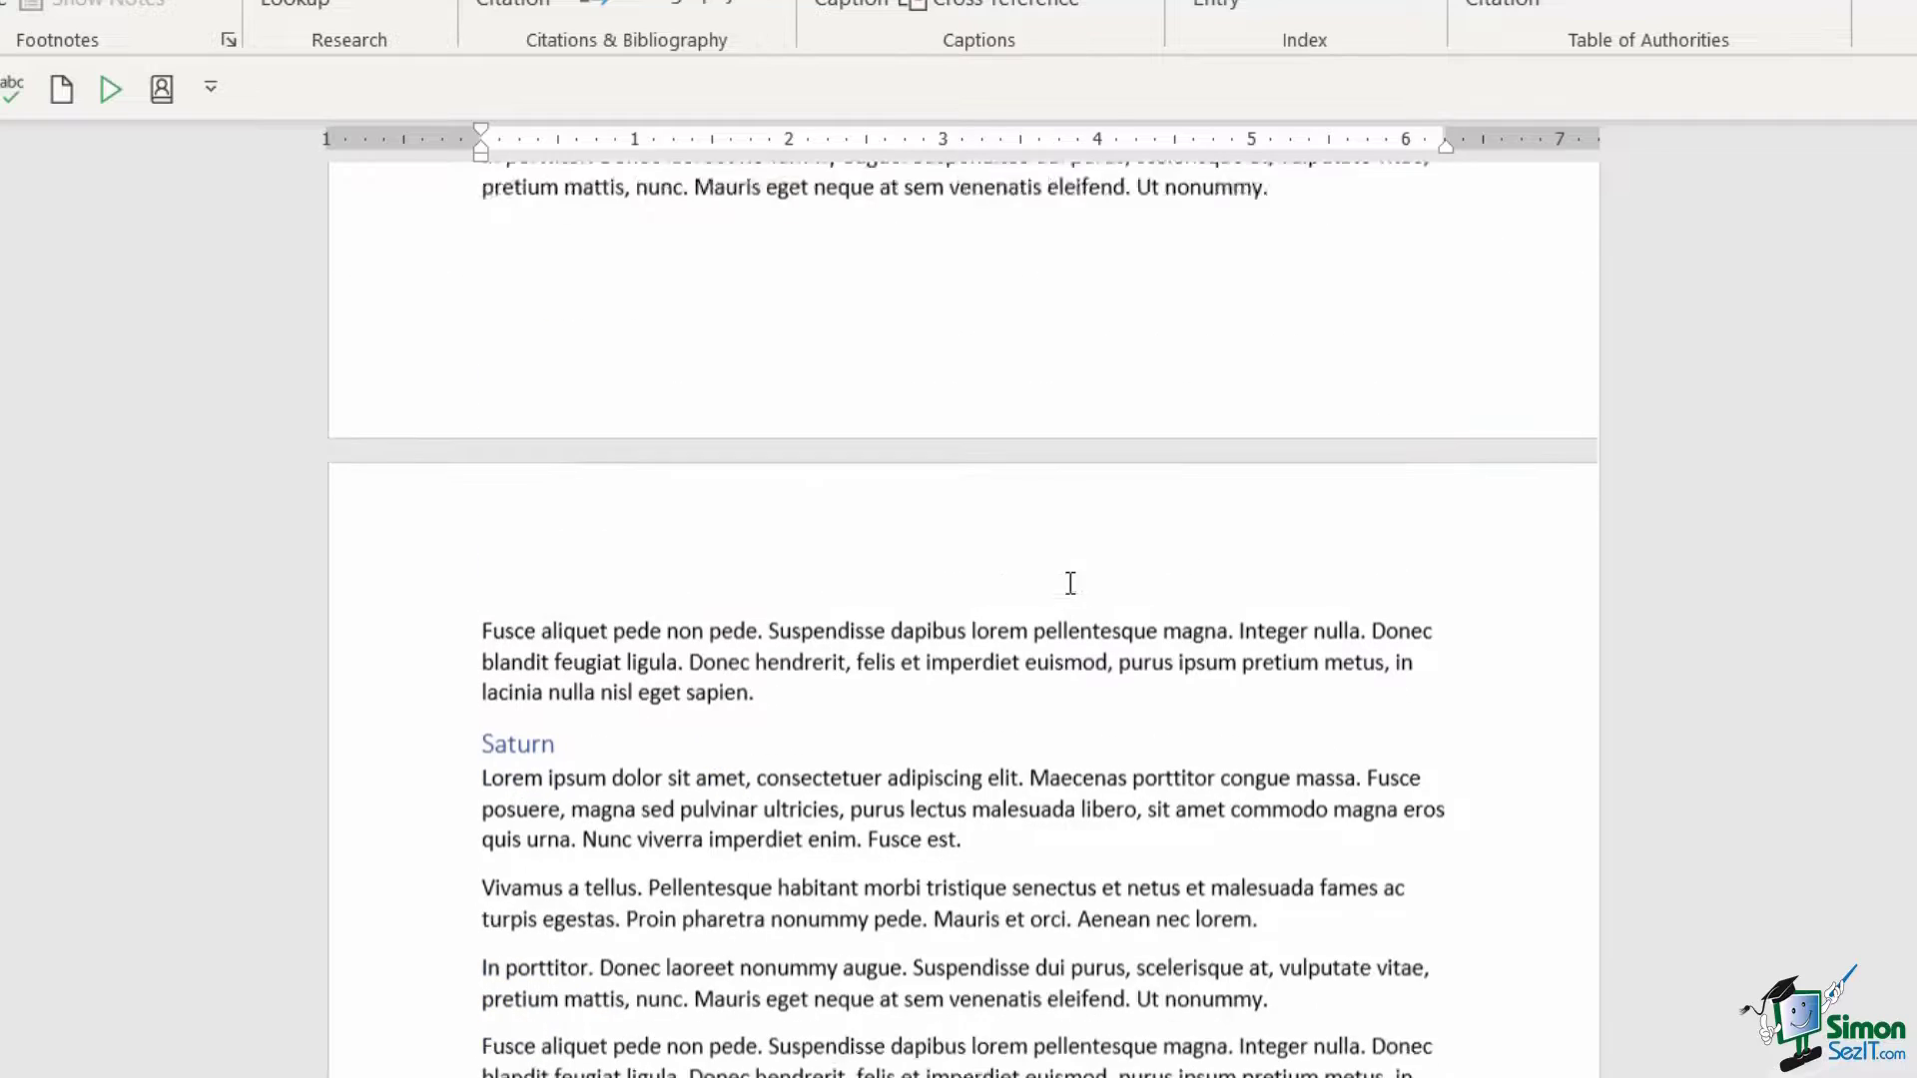
pyautogui.scroll(1, 1070, 583)
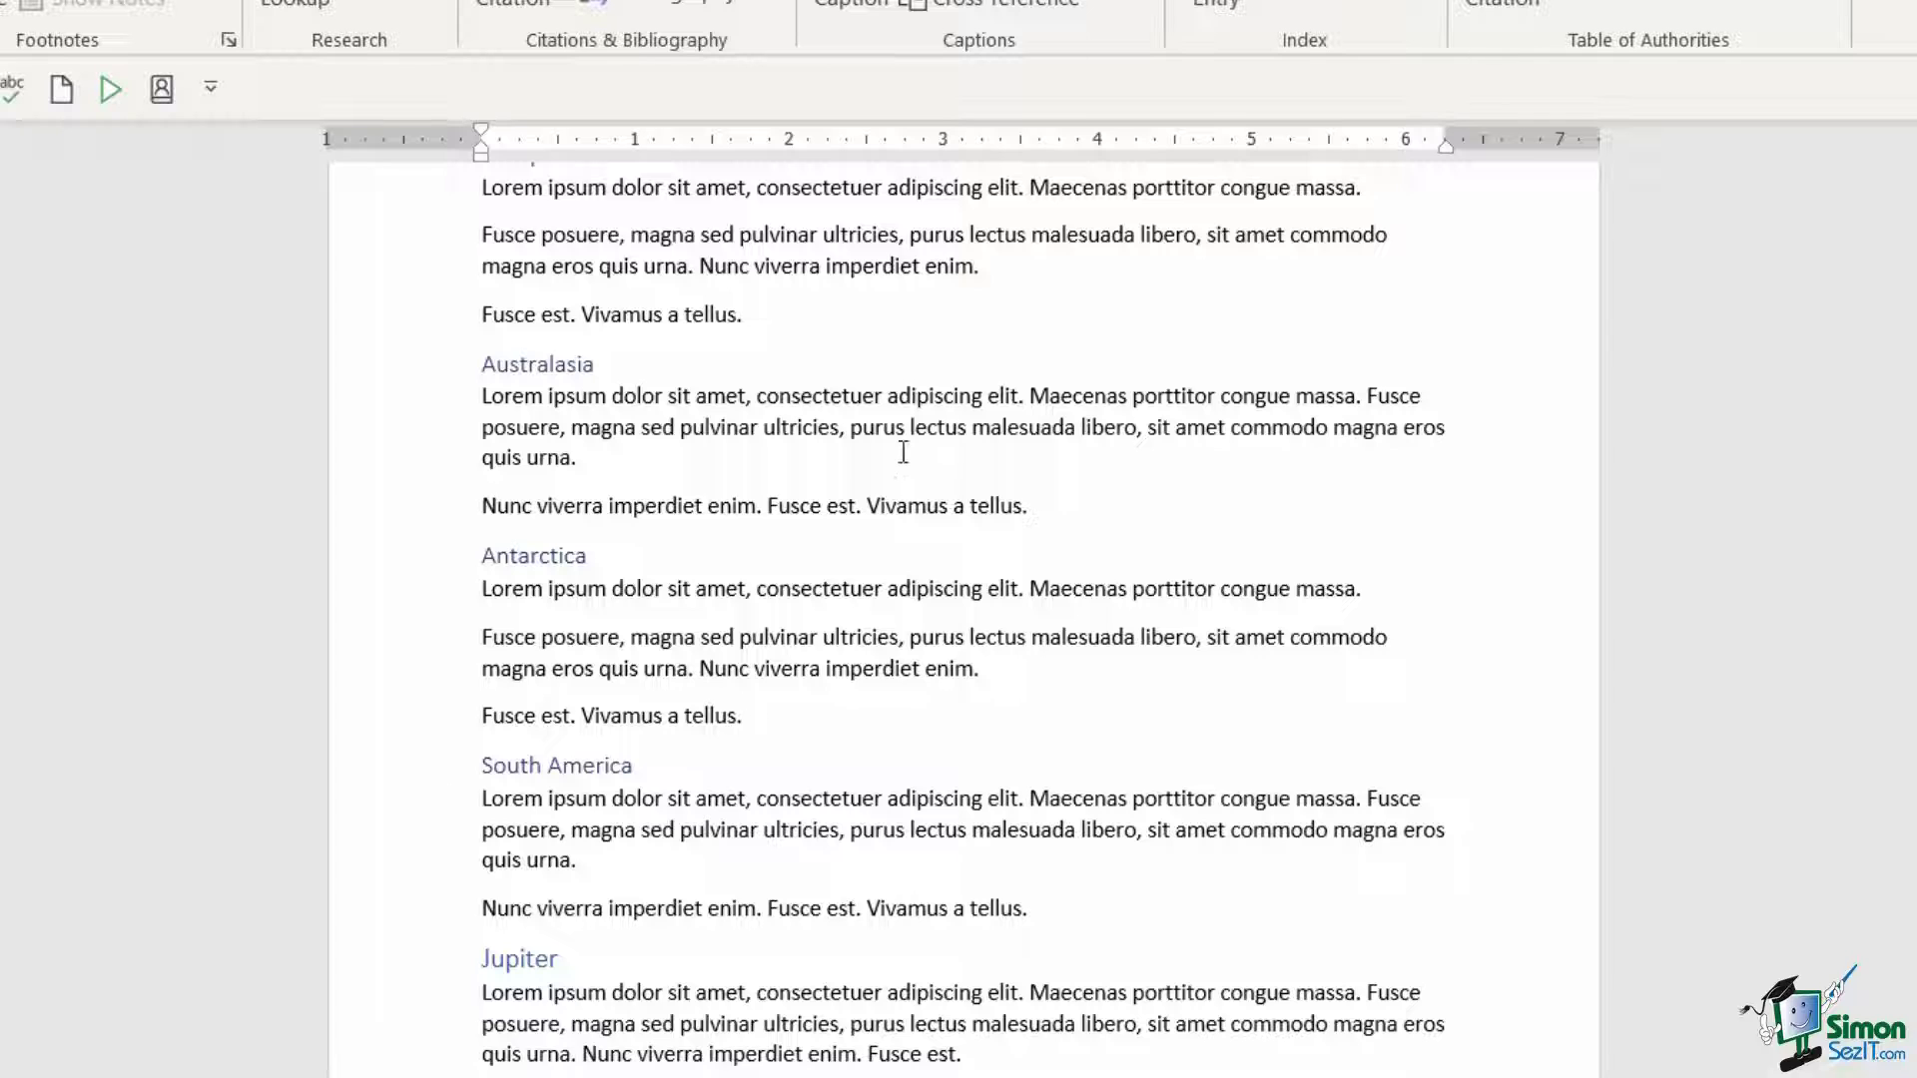
pyautogui.scroll(-10, 916, 661)
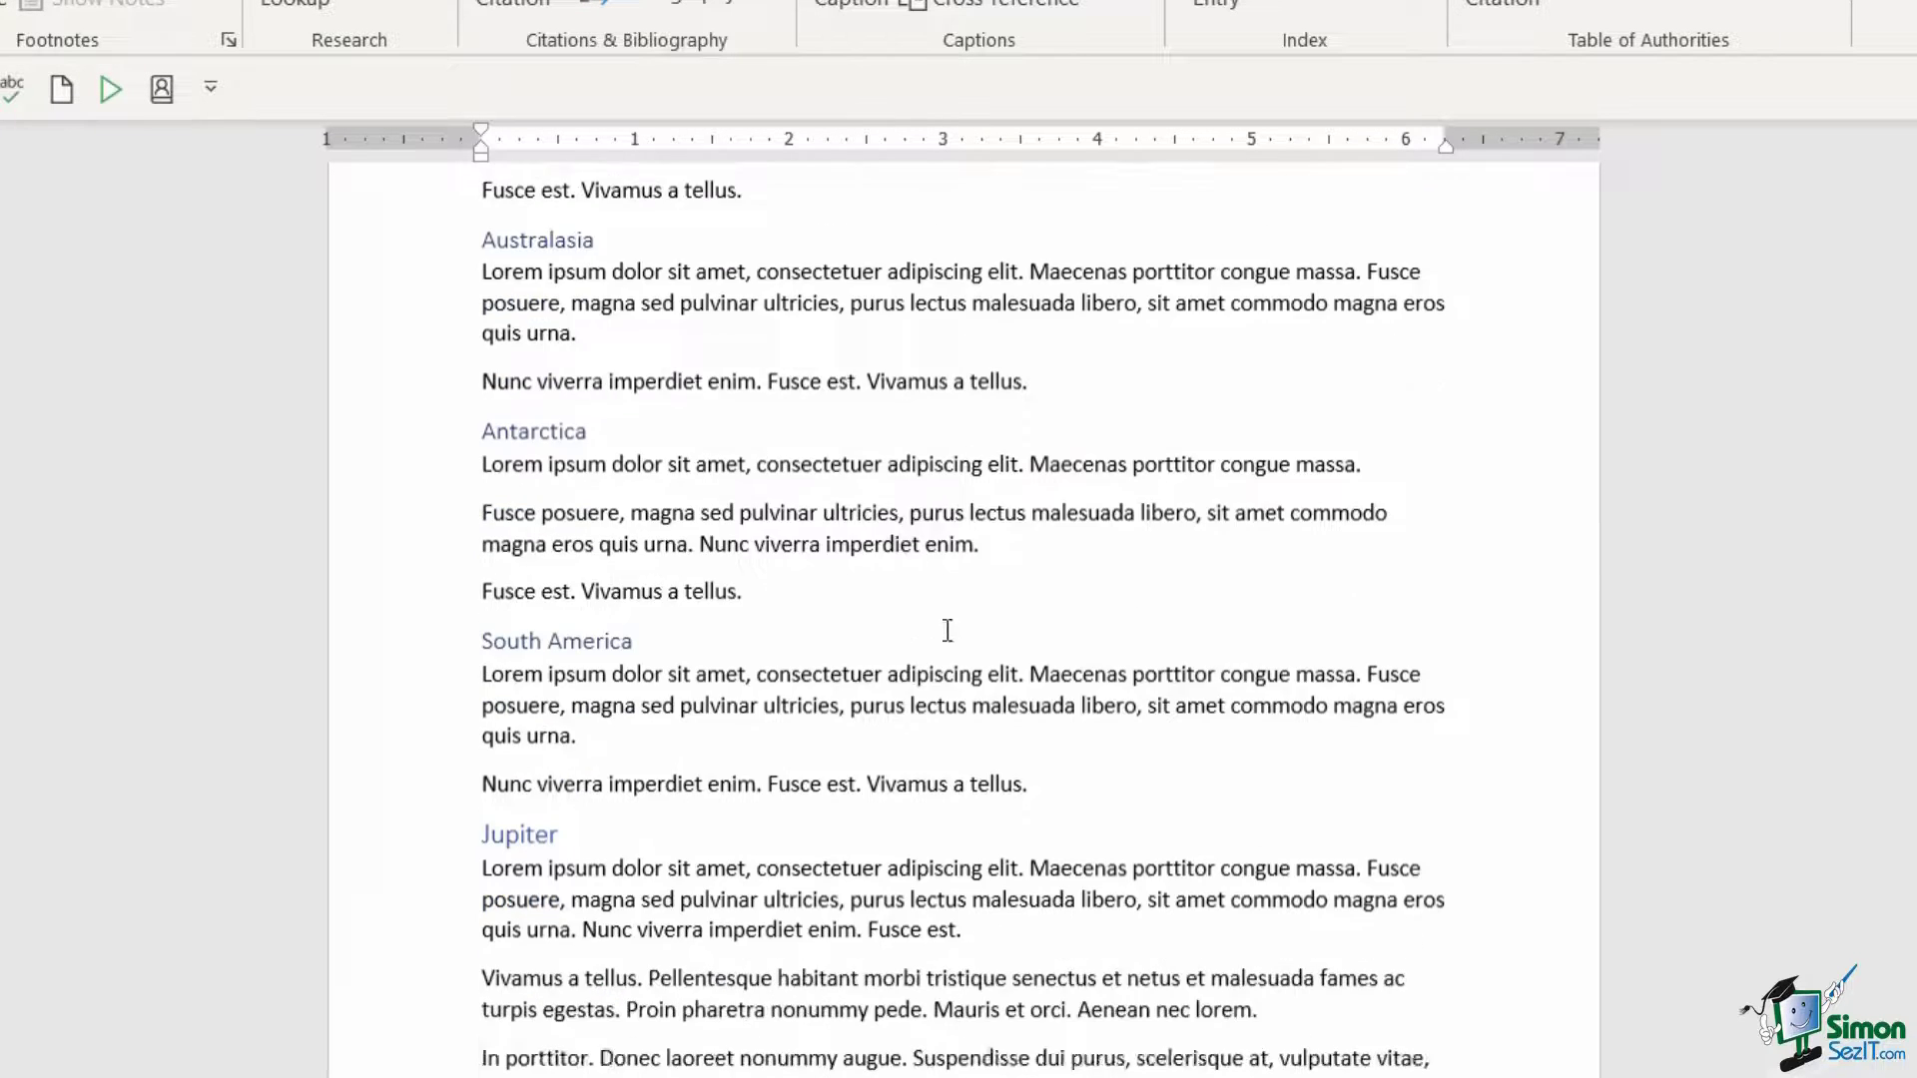
pyautogui.scroll(-2, 968, 621)
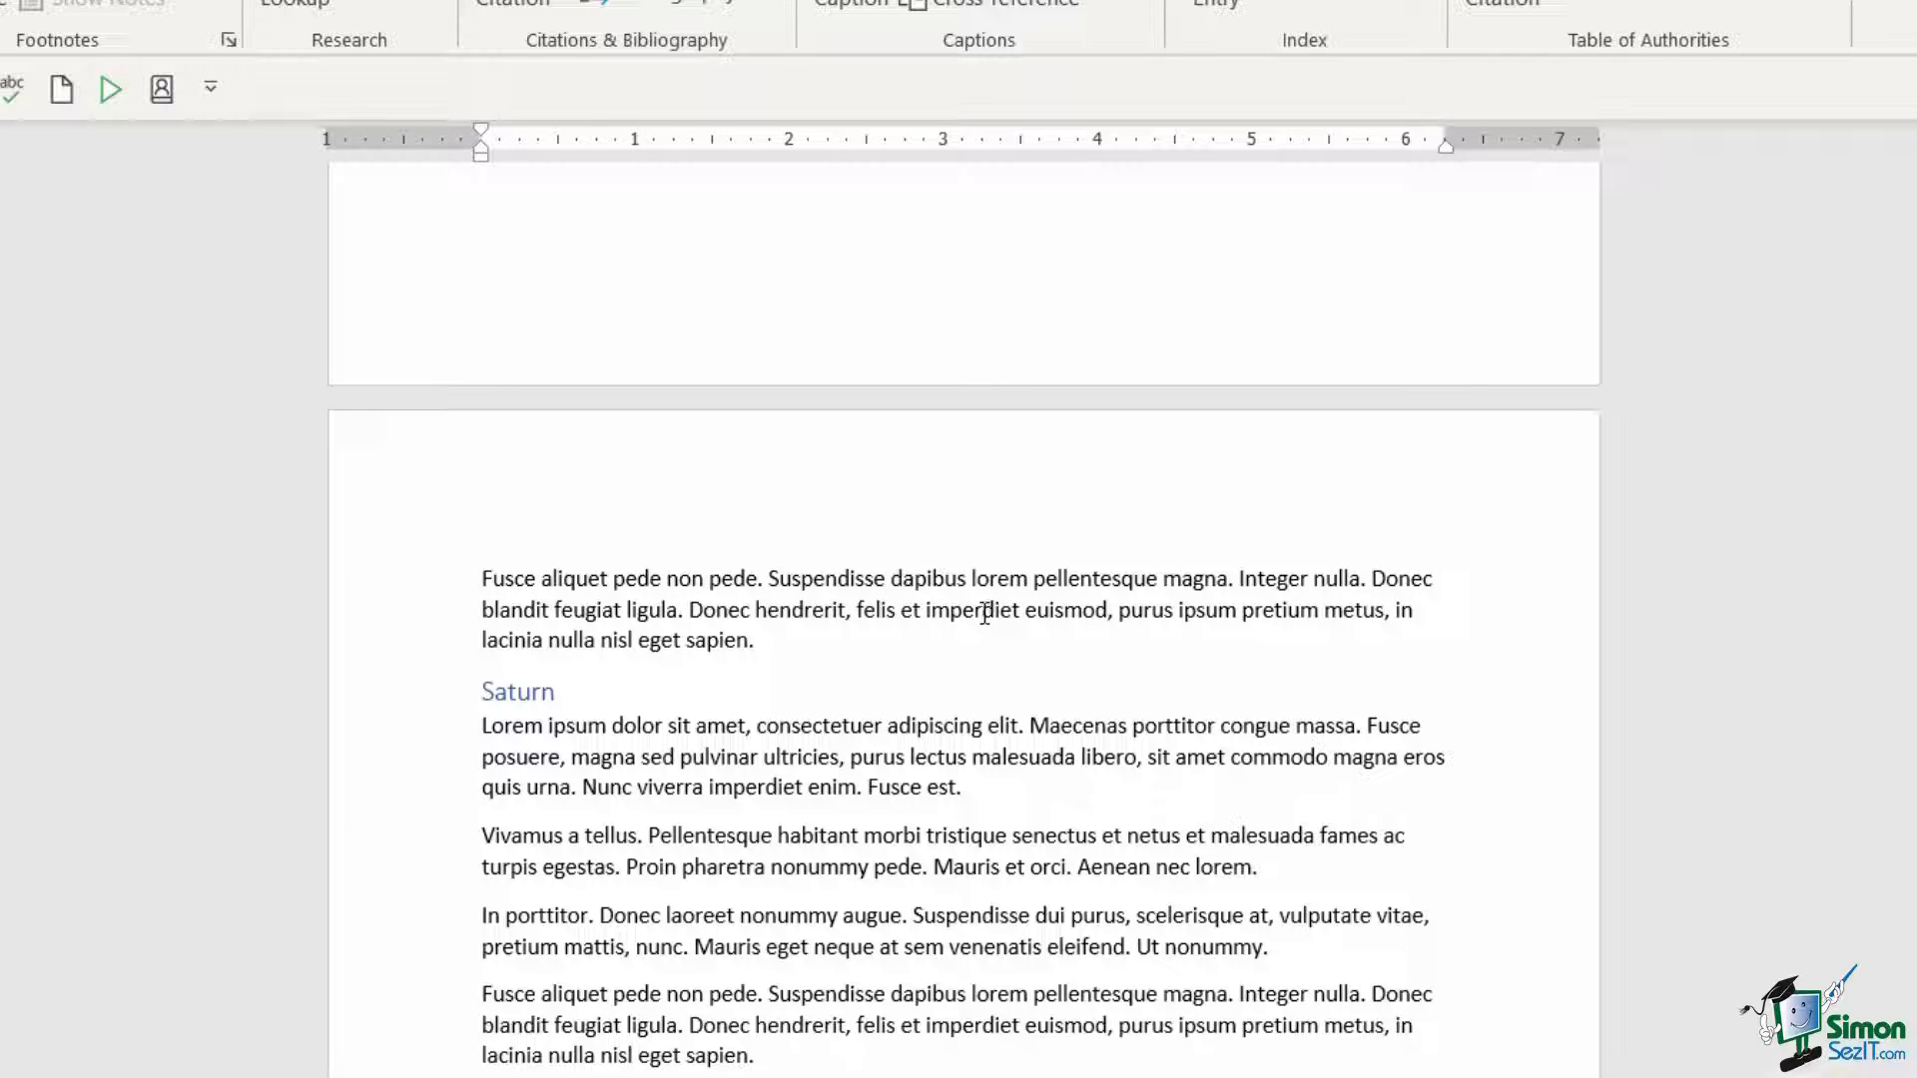
pyautogui.scroll(-15, 986, 614)
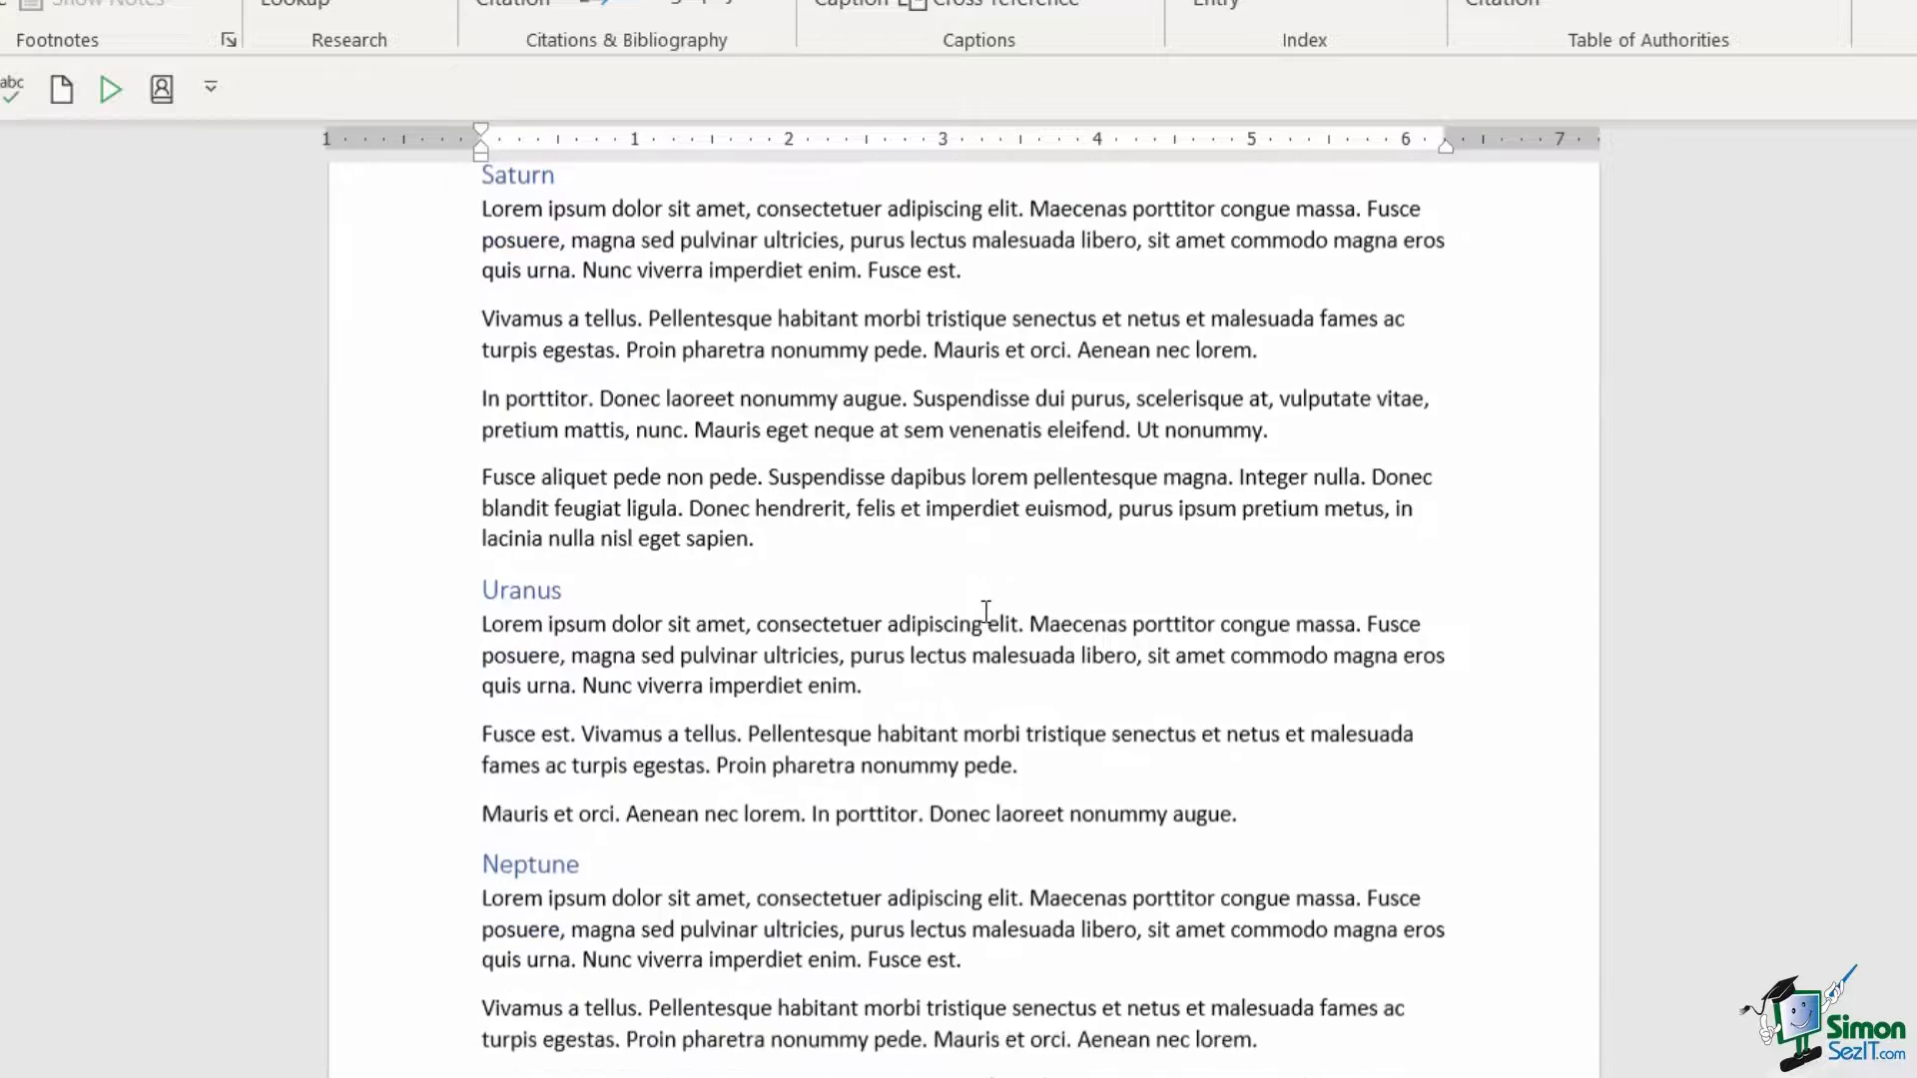
# Add the title The Milky Way on the page after the Pluto section, followed by filler text generated with =lorem(3,4)
pyautogui.click(1258, 766)
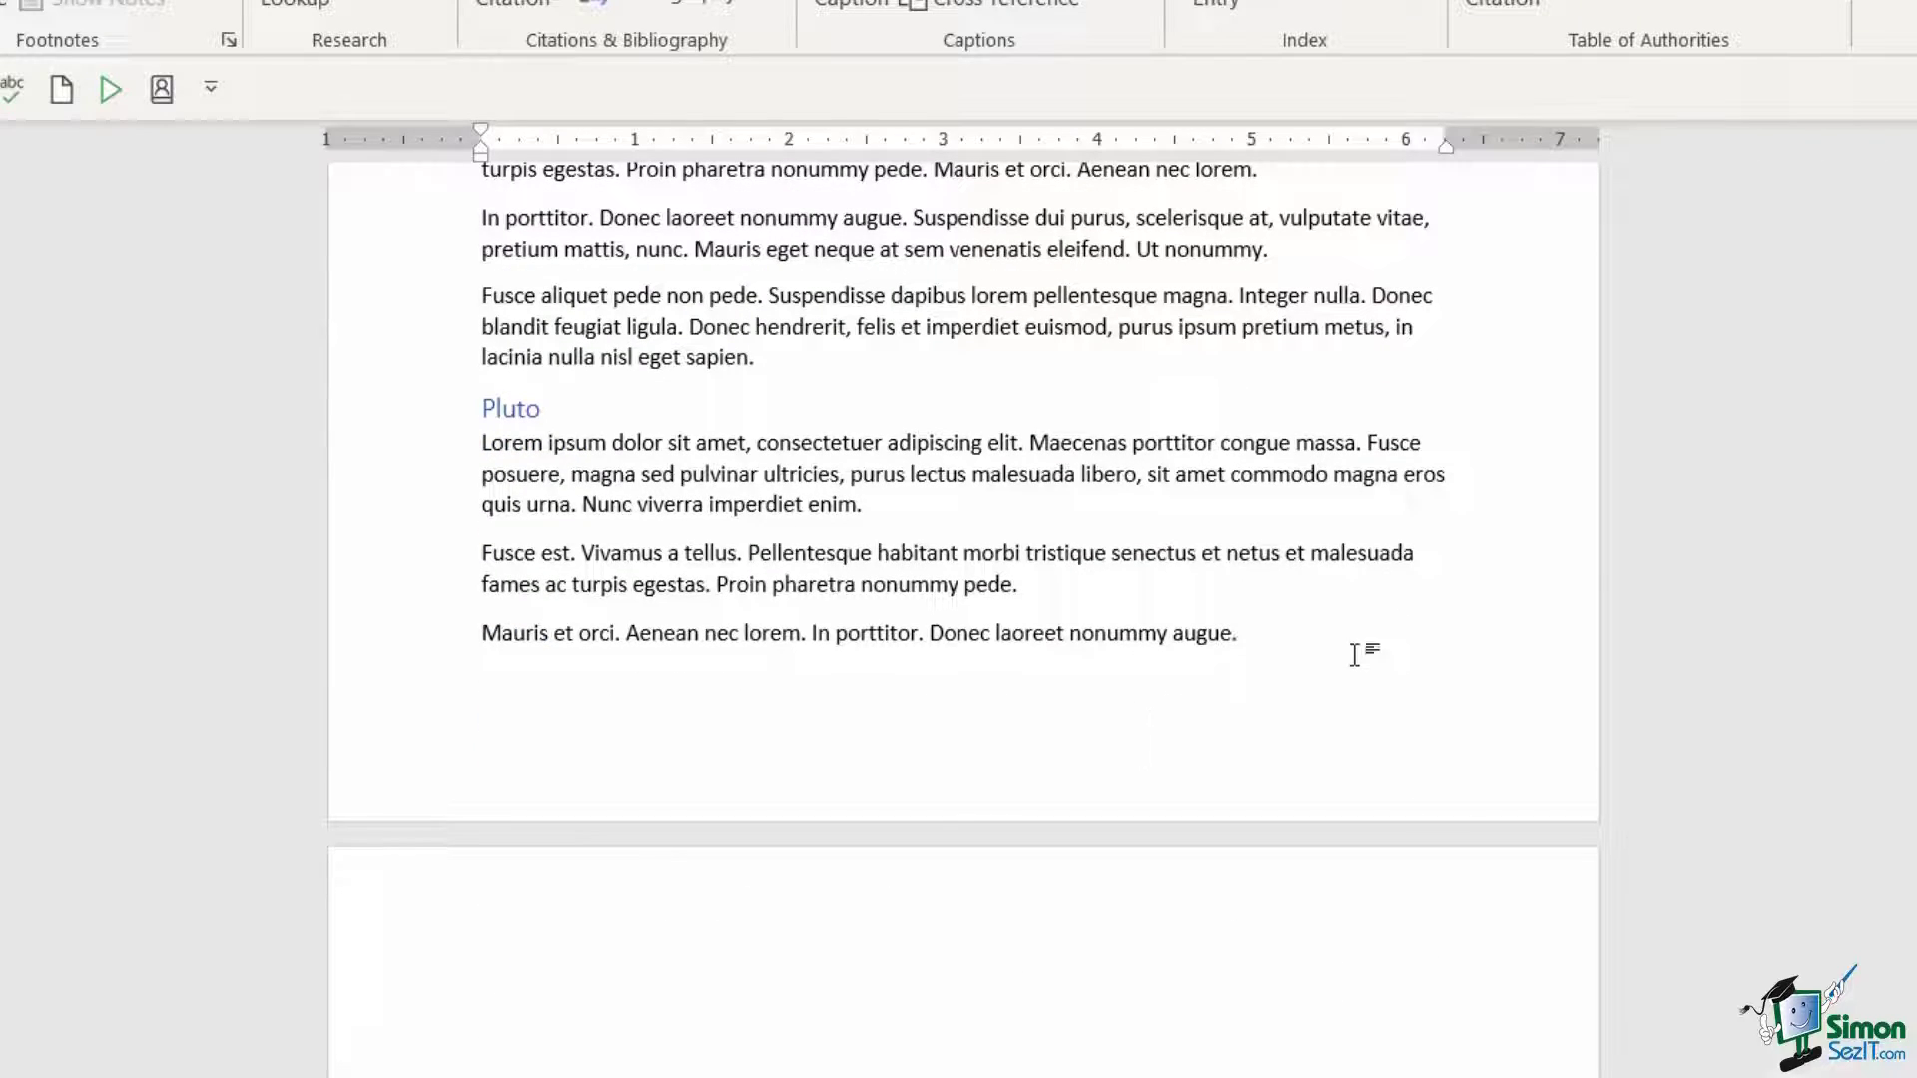
pyautogui.hotkey('ctrl', 'Return')
pyautogui.write('The Milky Way')
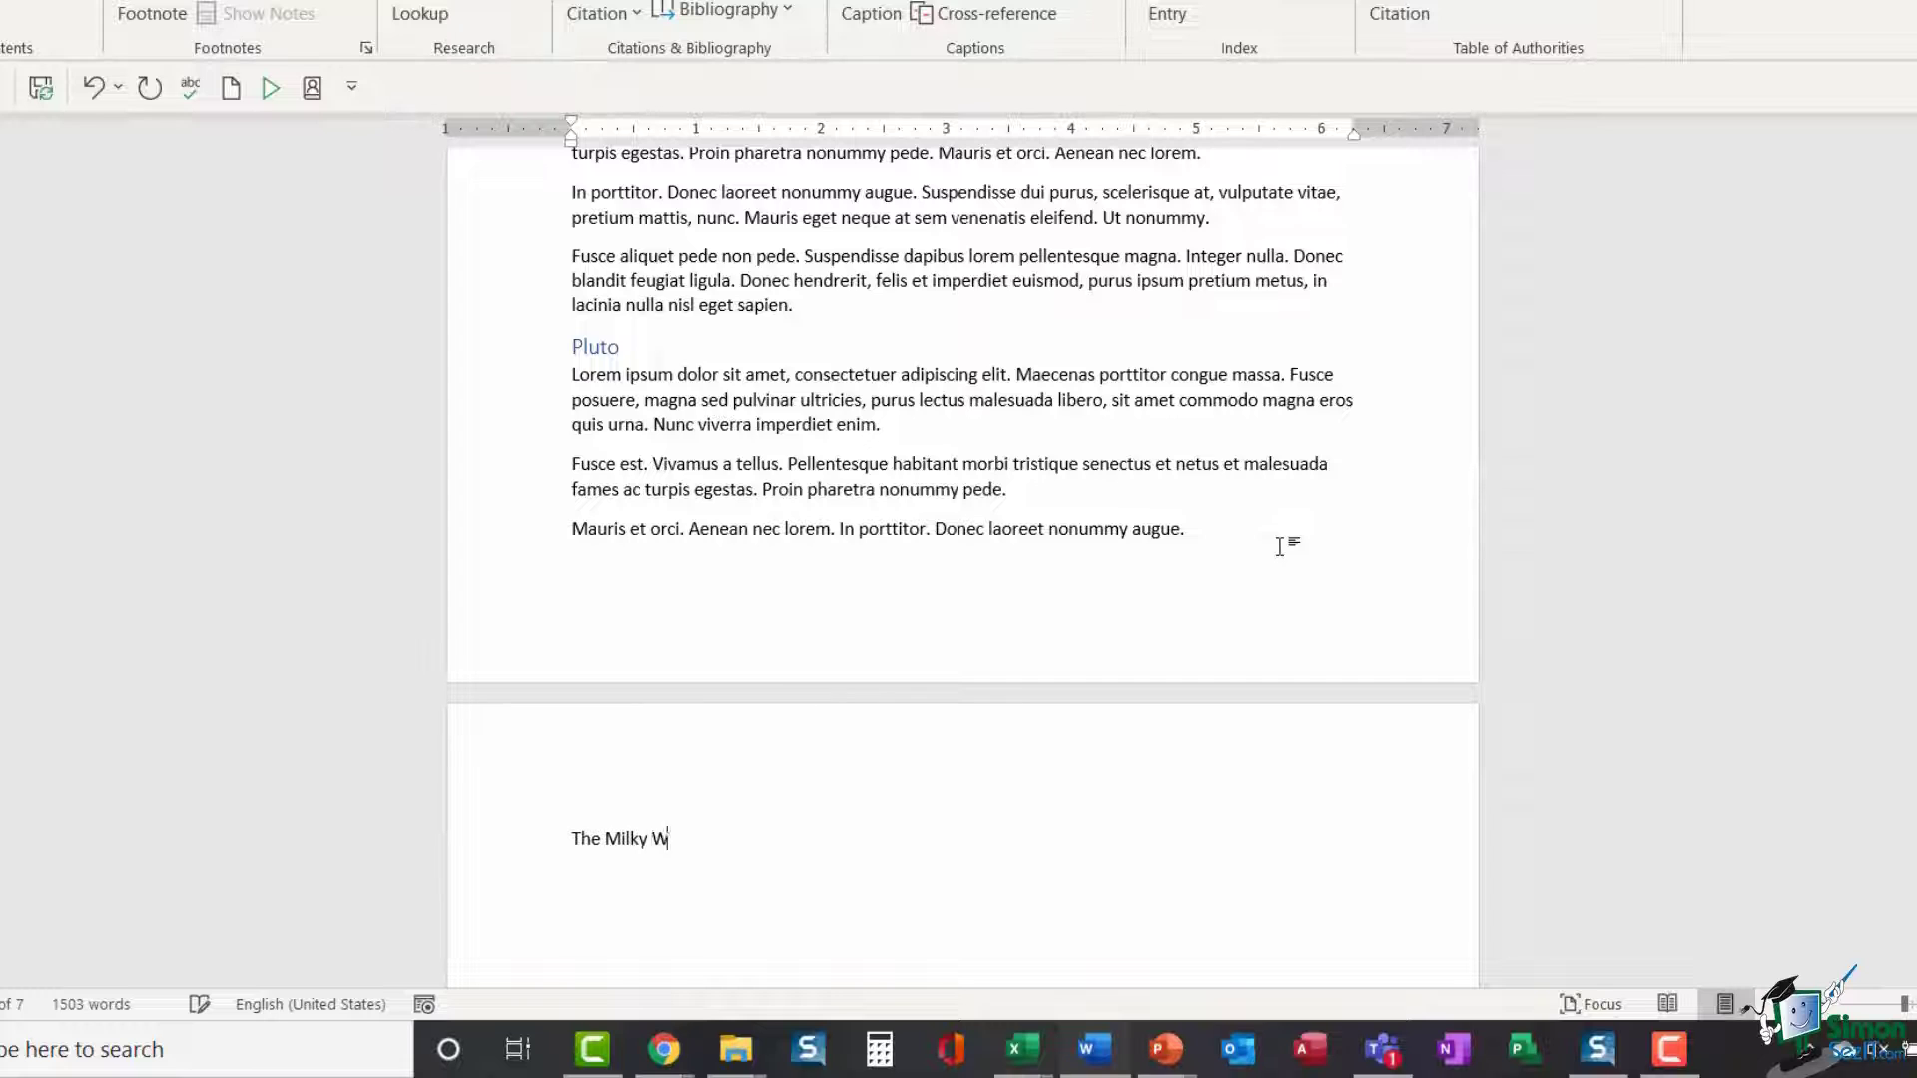
pyautogui.press('Return')
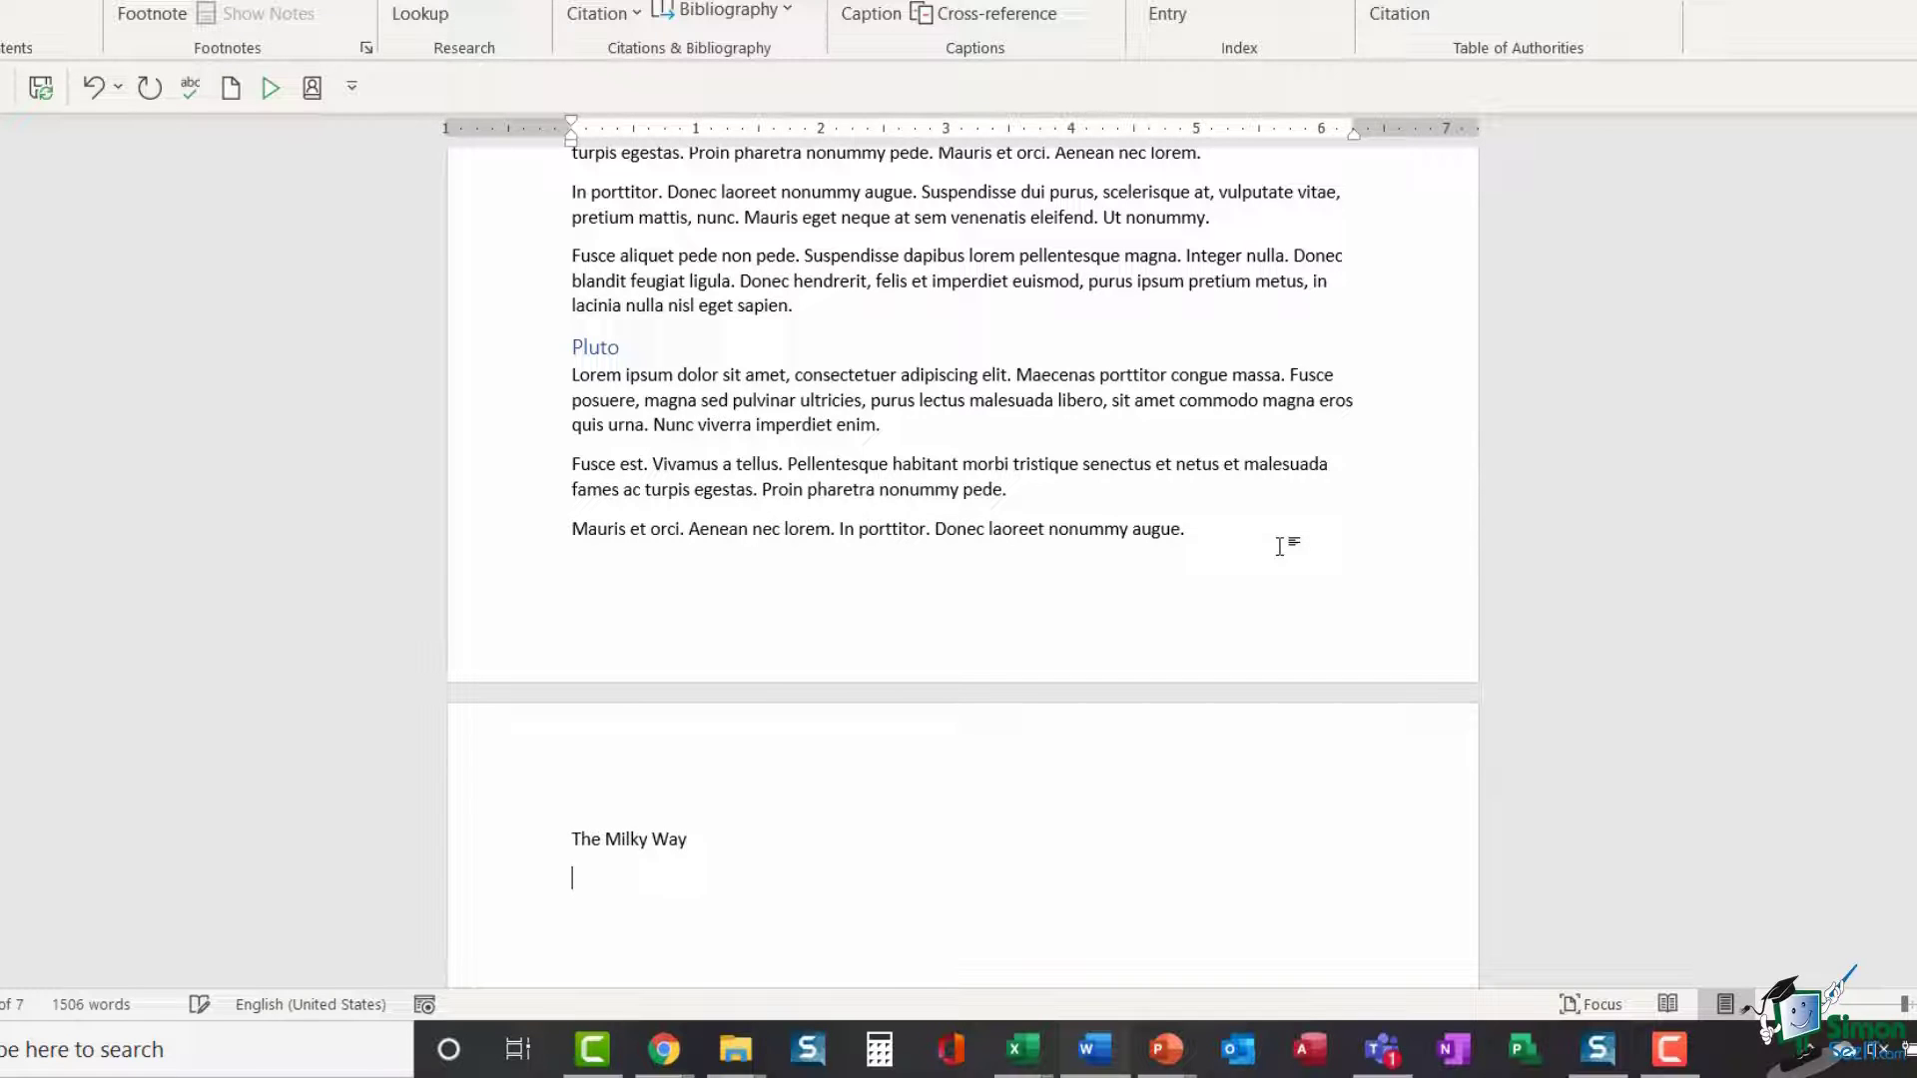
pyautogui.write('=lorem(3,4)')
pyautogui.press('Return')
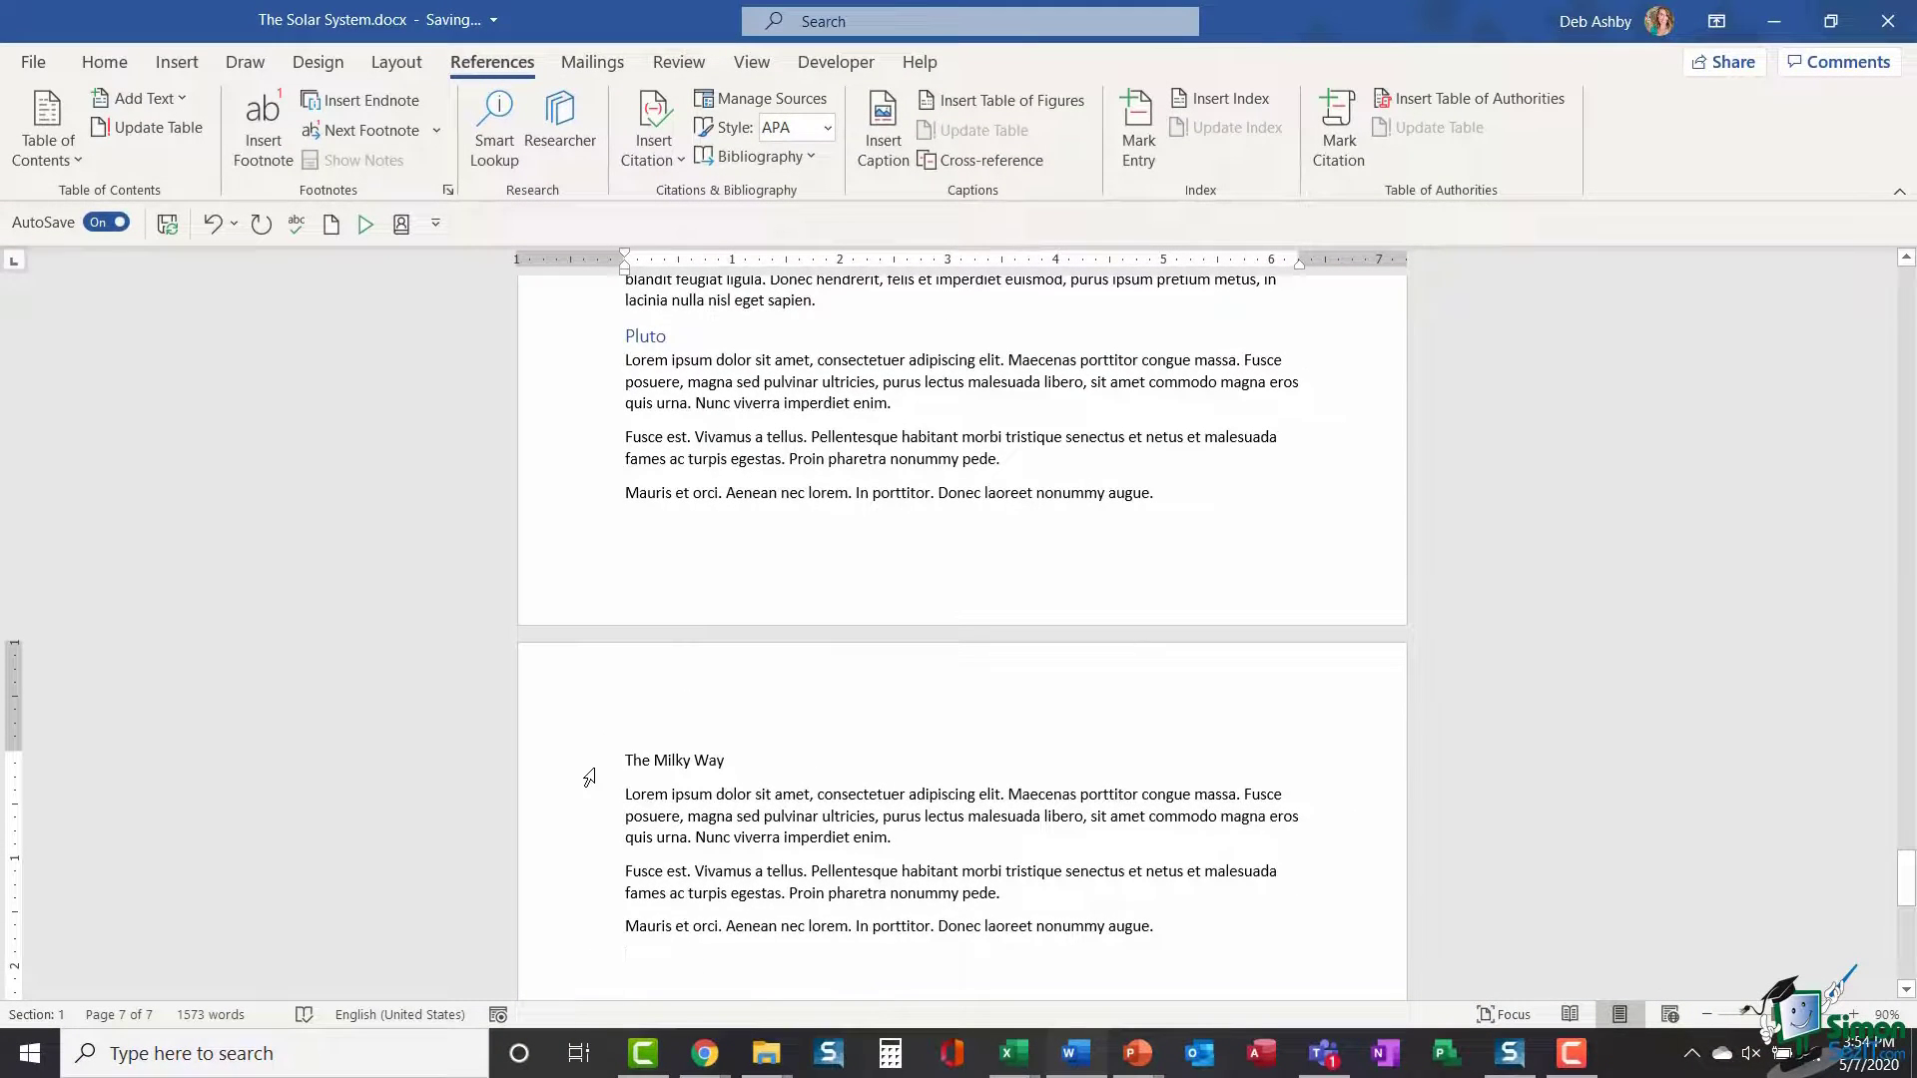
# Apply the Heading 2 style to the title The Milky Way
pyautogui.click(589, 777)
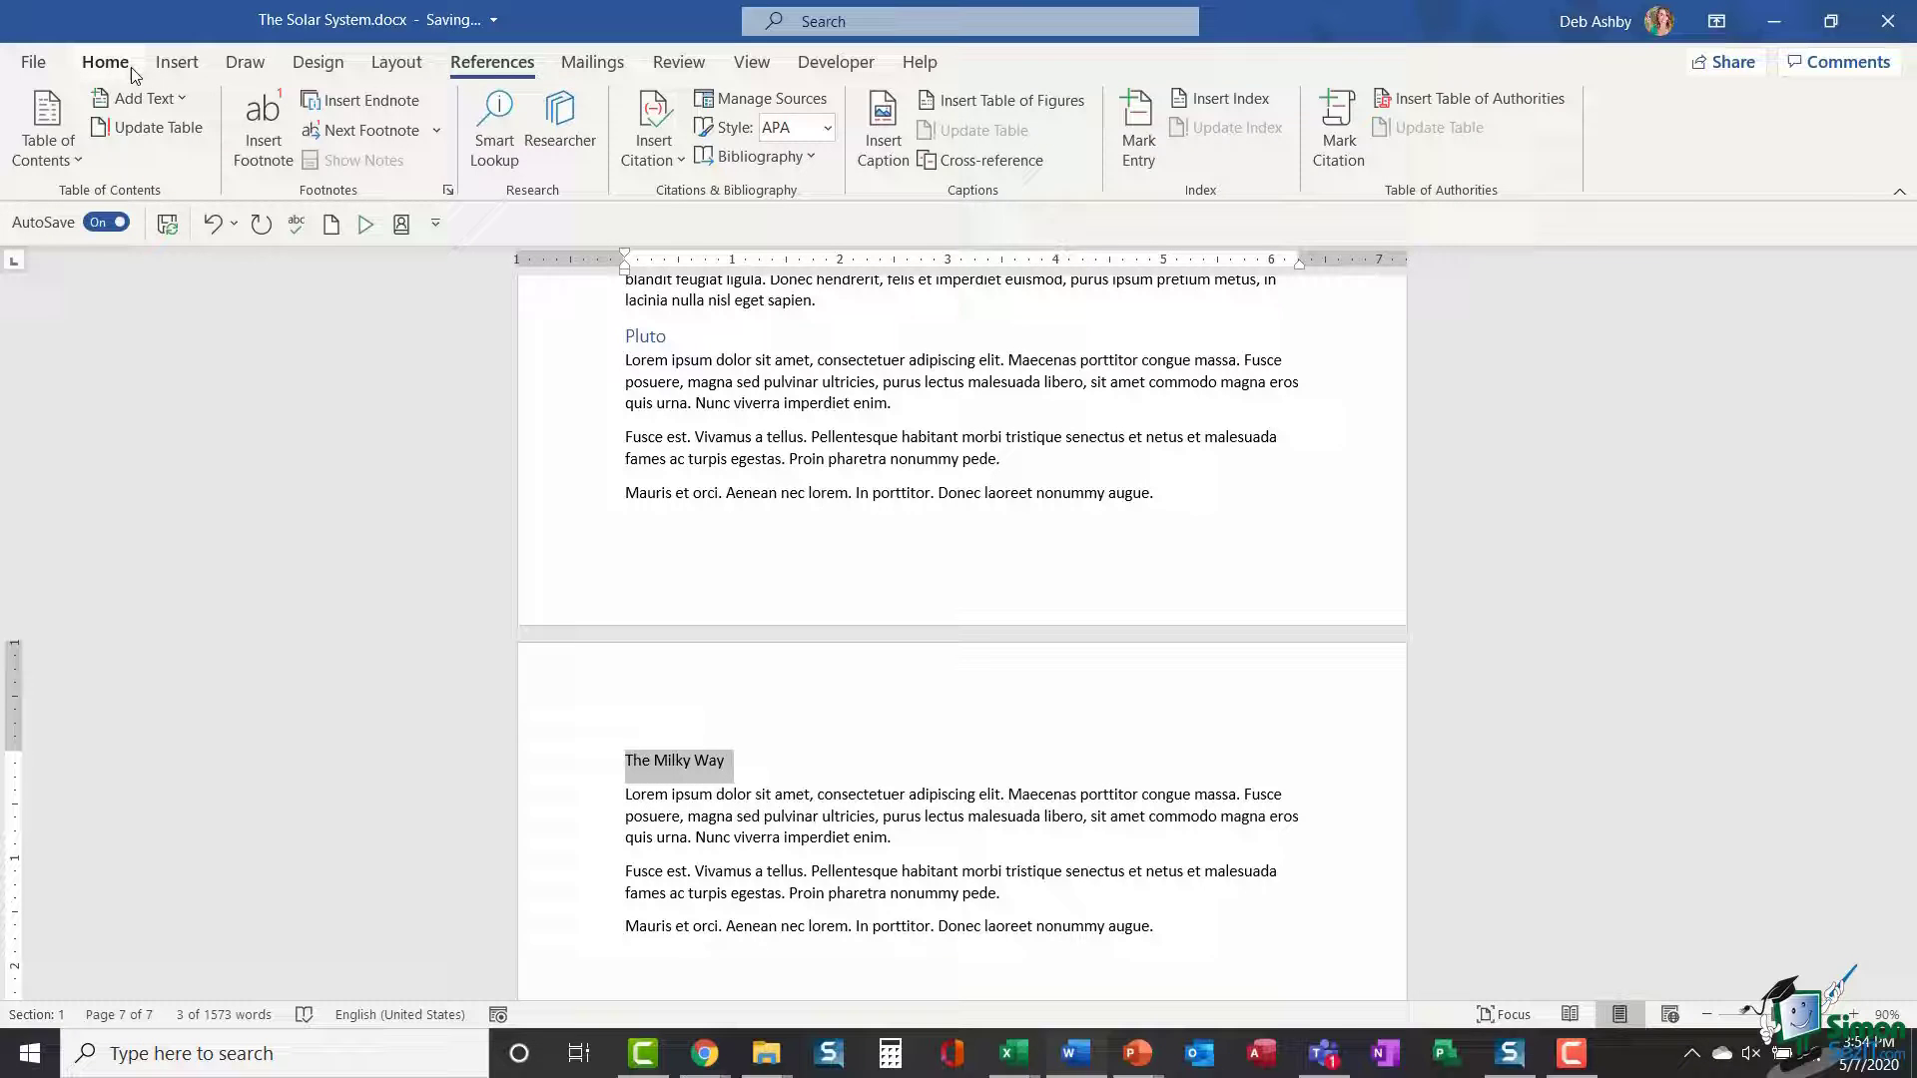
pyautogui.click(104, 62)
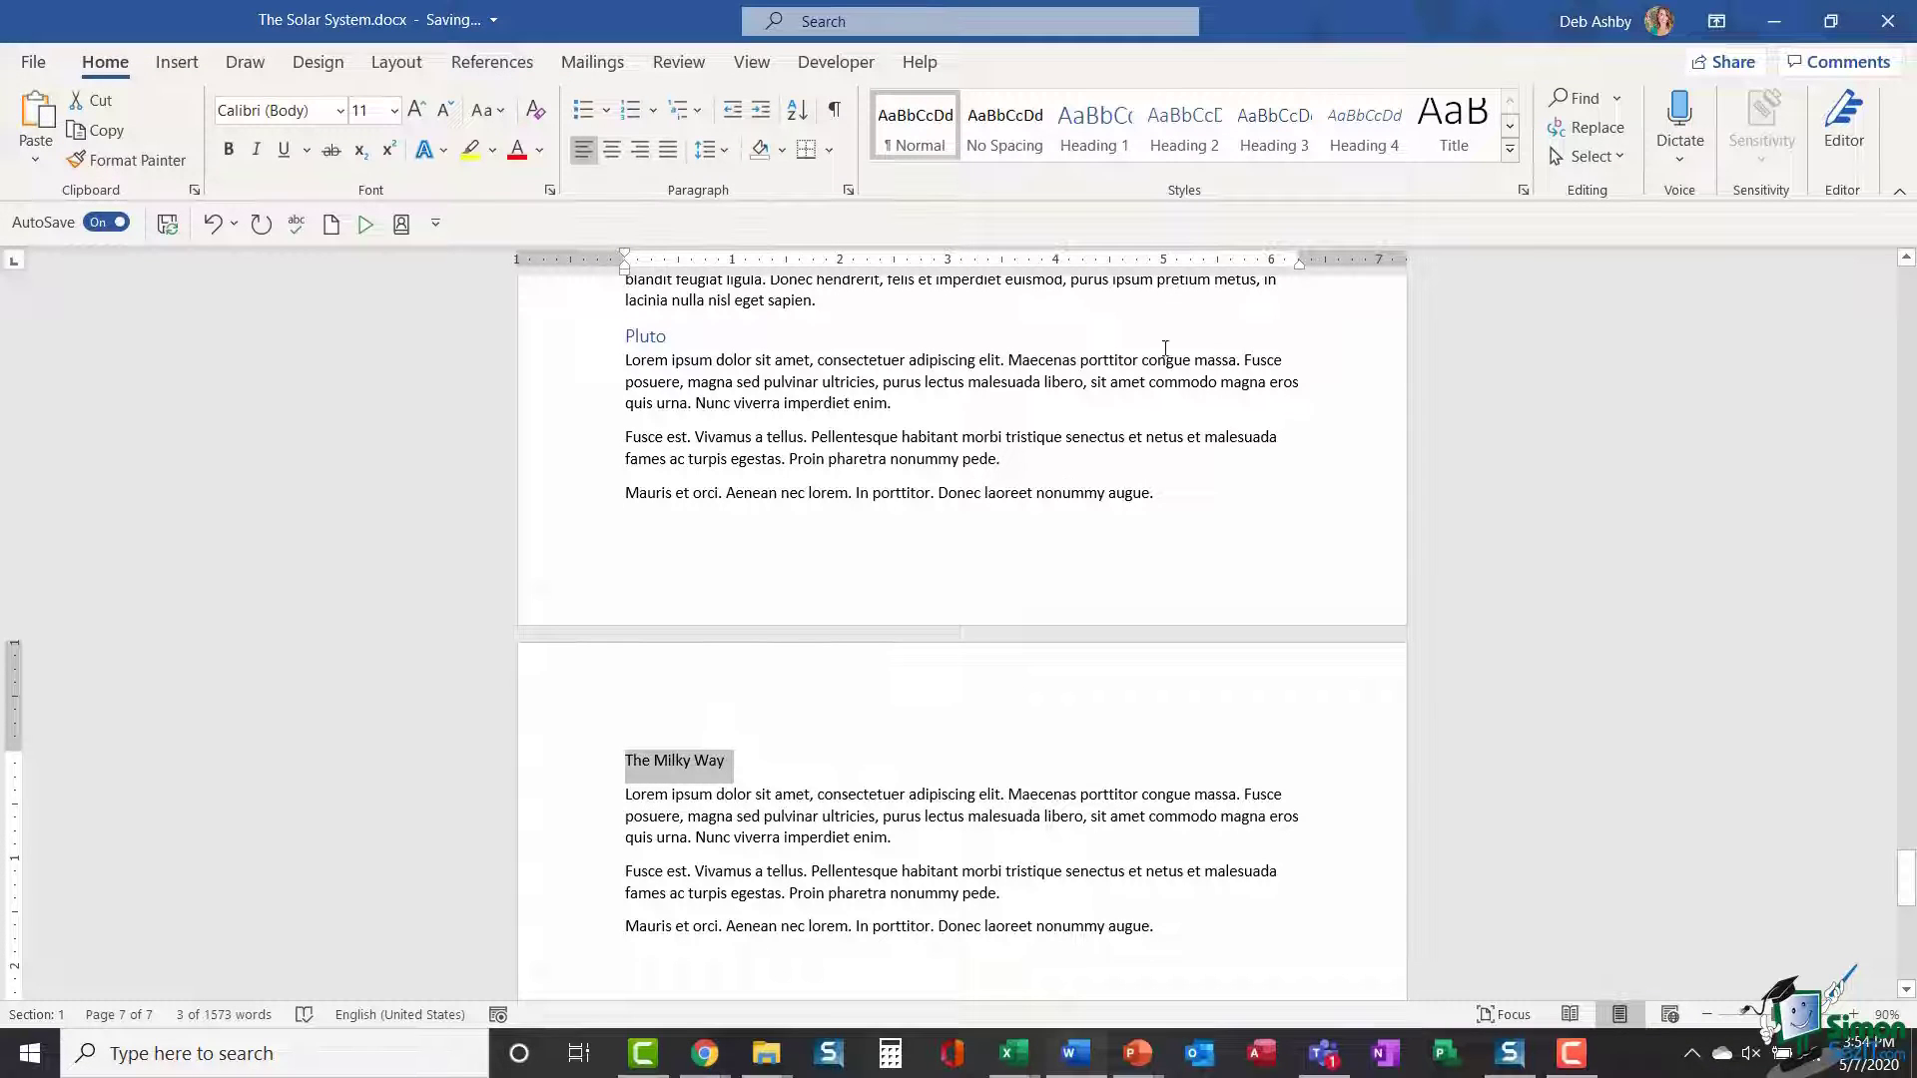
pyautogui.click(1180, 135)
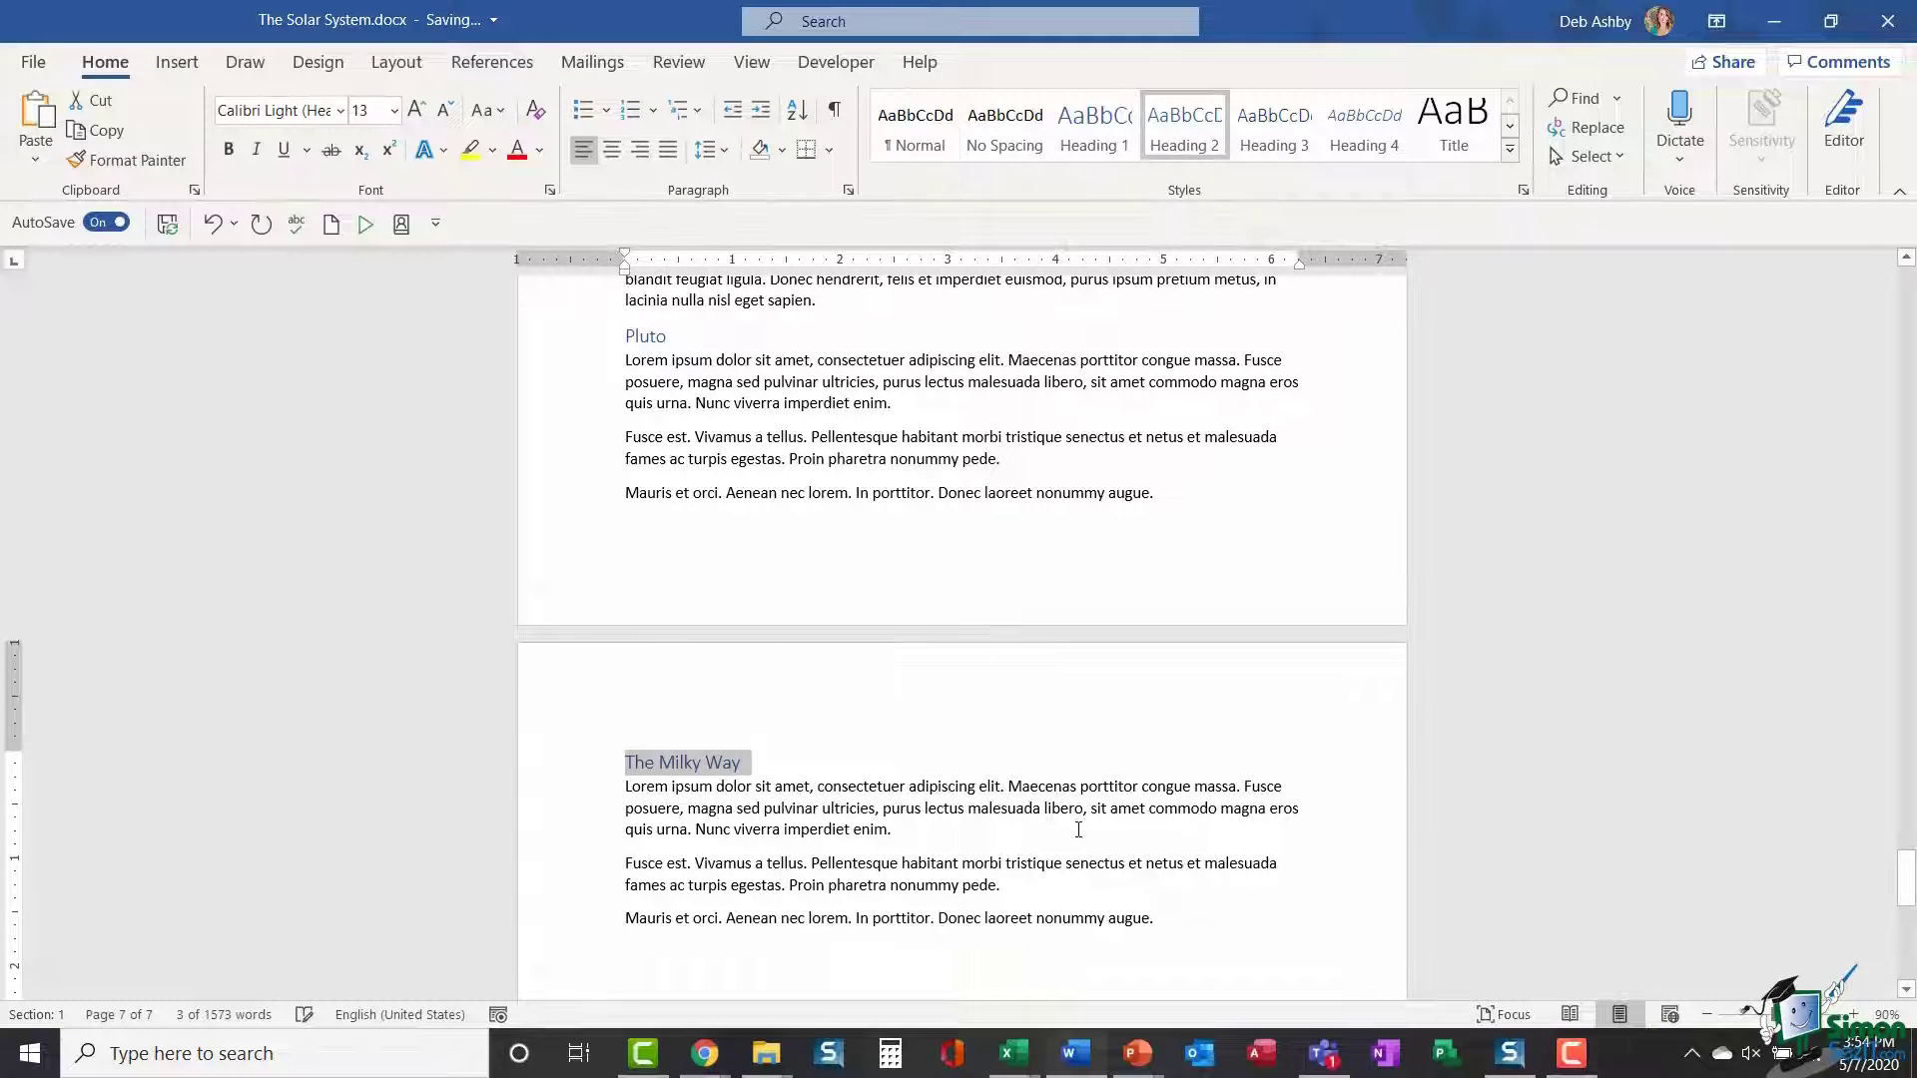
pyautogui.click(1050, 785)
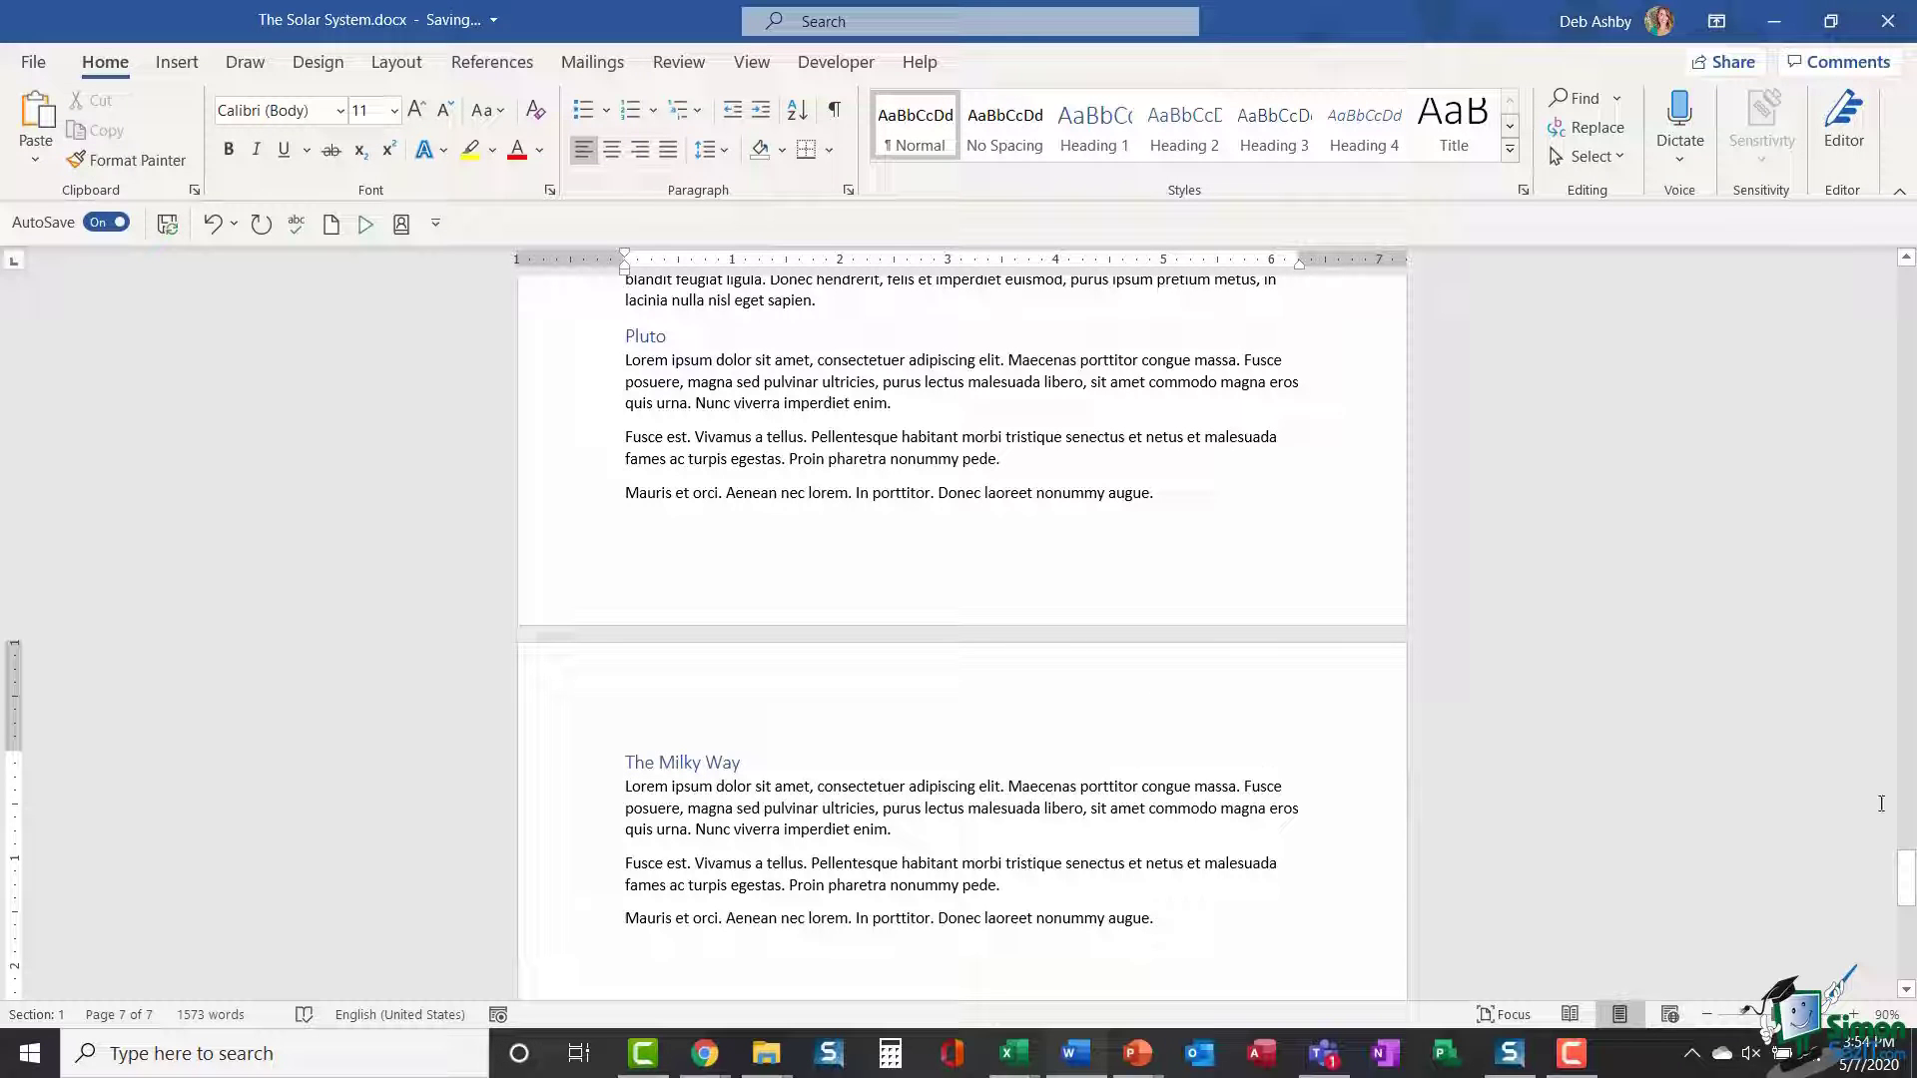
# Update the entire table of contents to include the added section
pyautogui.moveTo(1907, 877); pyautogui.dragTo(1910, 411)
pyautogui.click(958, 538)
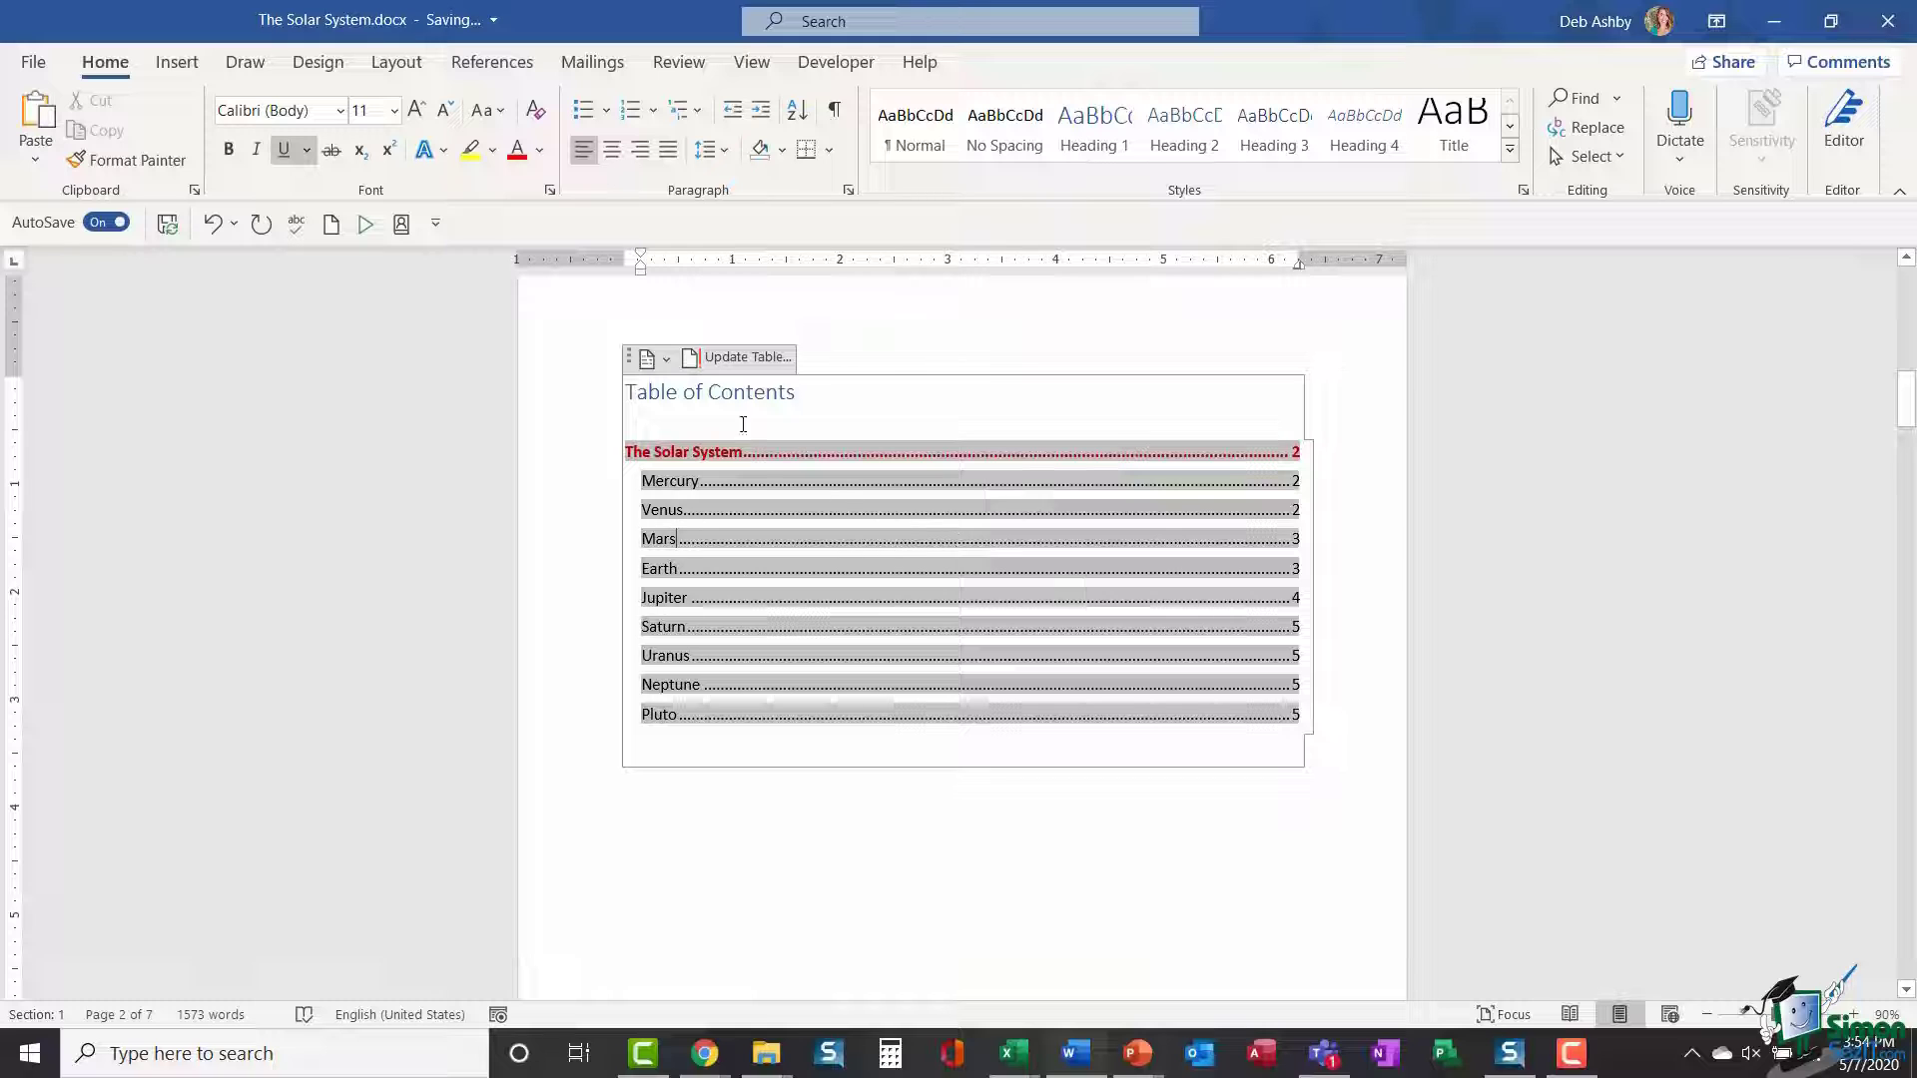
pyautogui.click(727, 361)
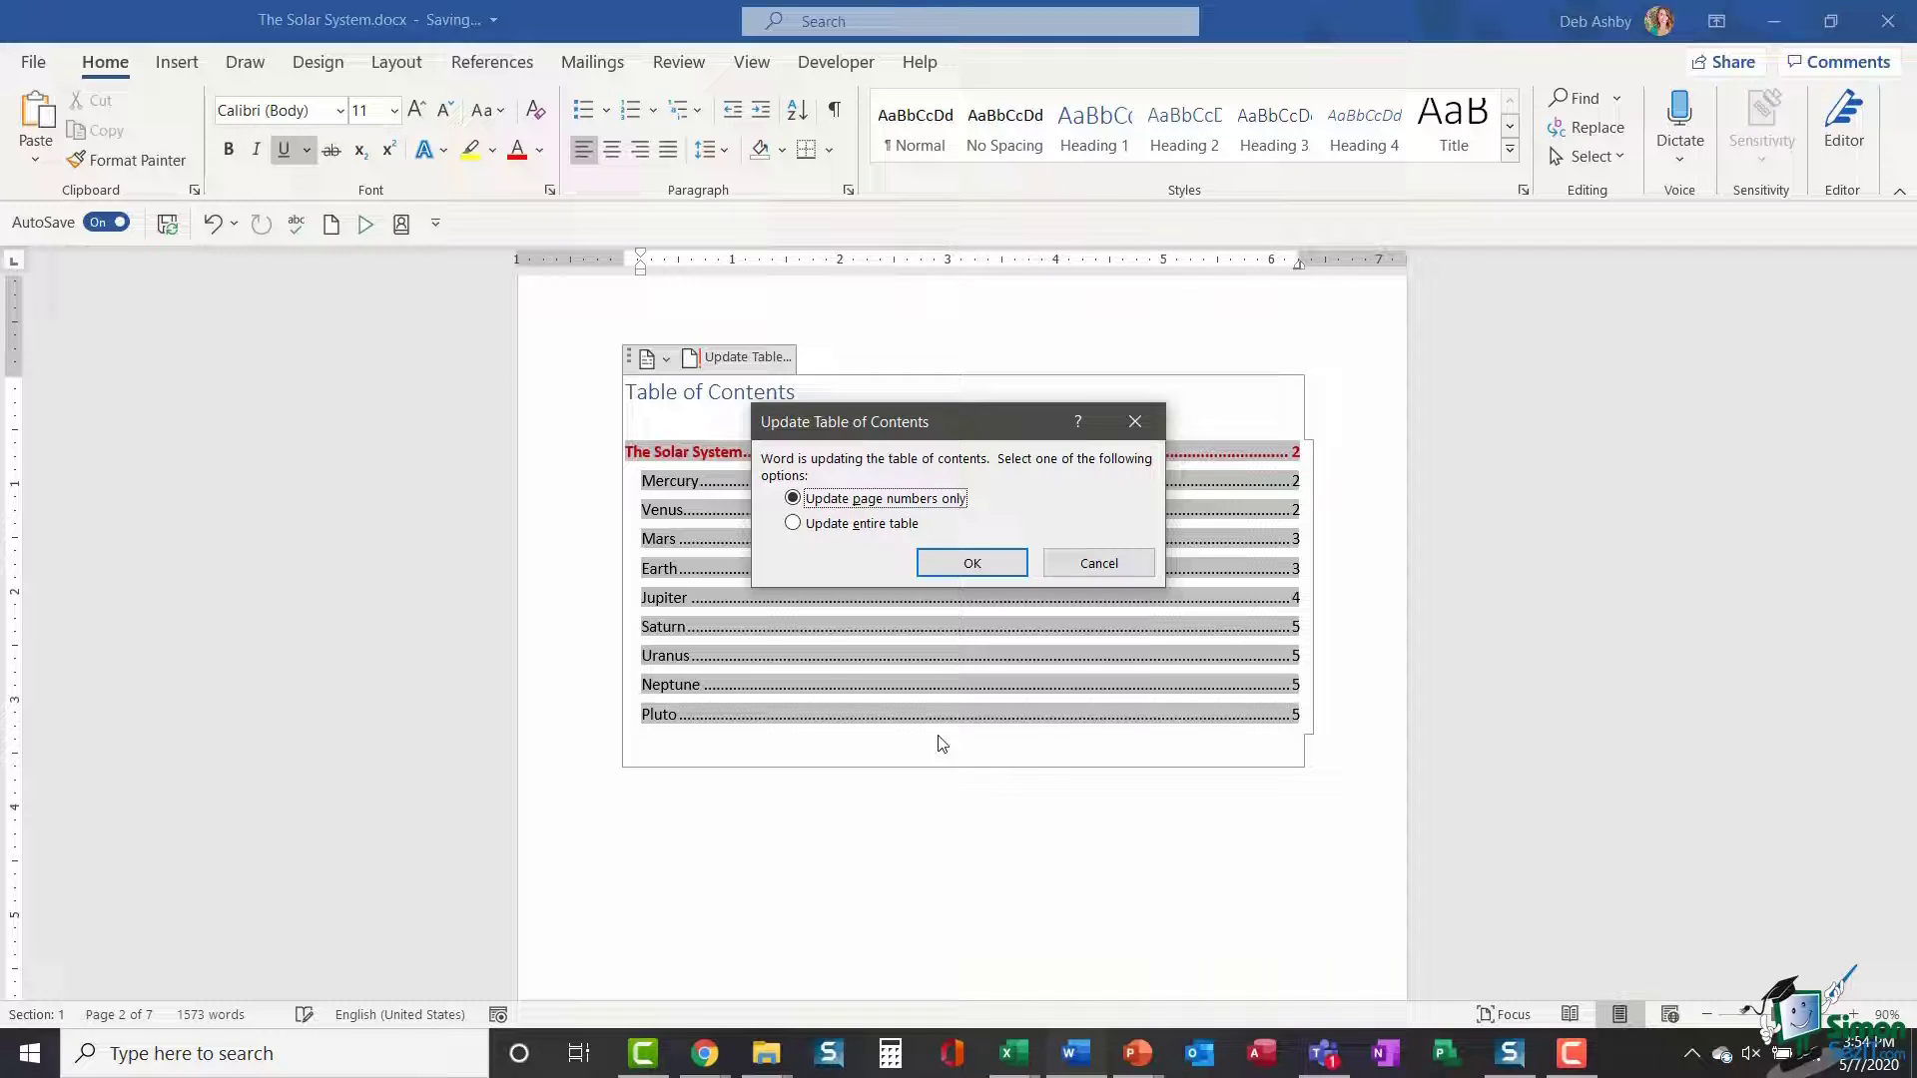
pyautogui.click(823, 524)
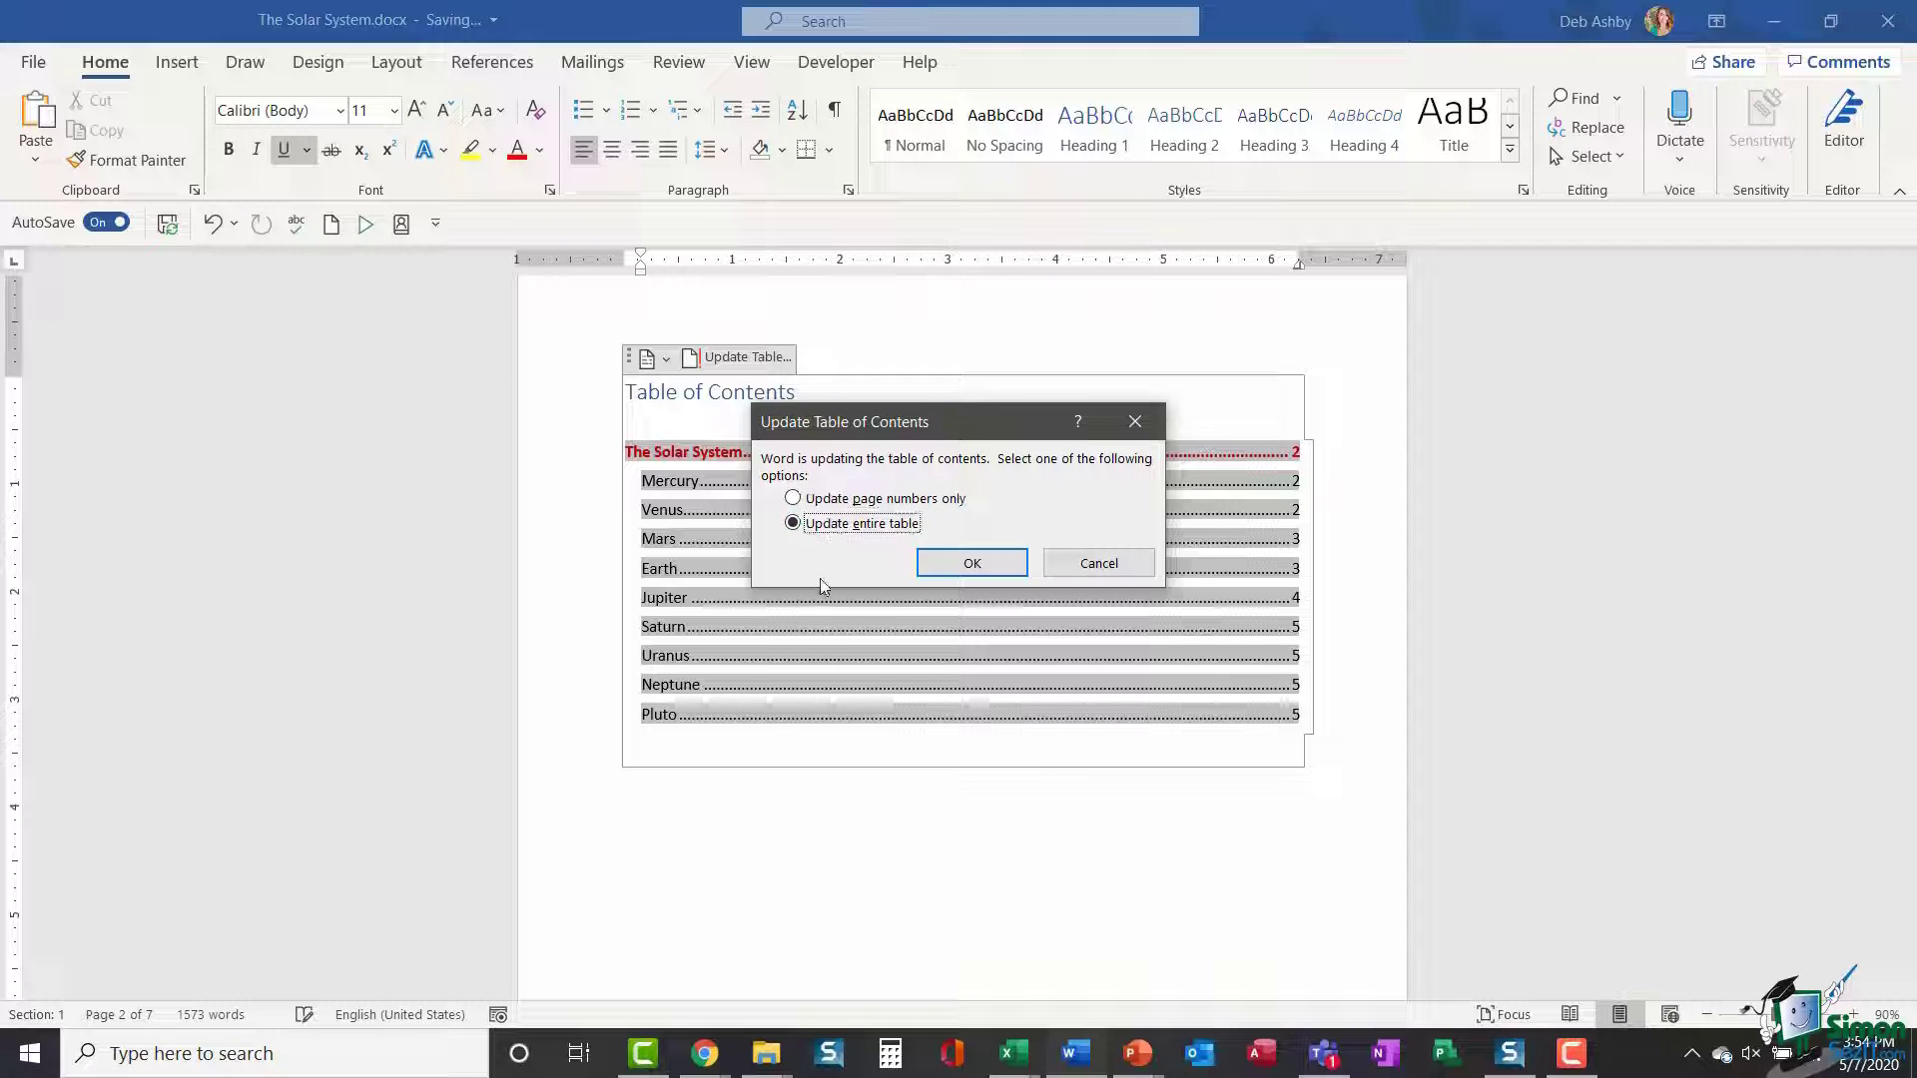
pyautogui.click(971, 563)
pyautogui.click(793, 887)
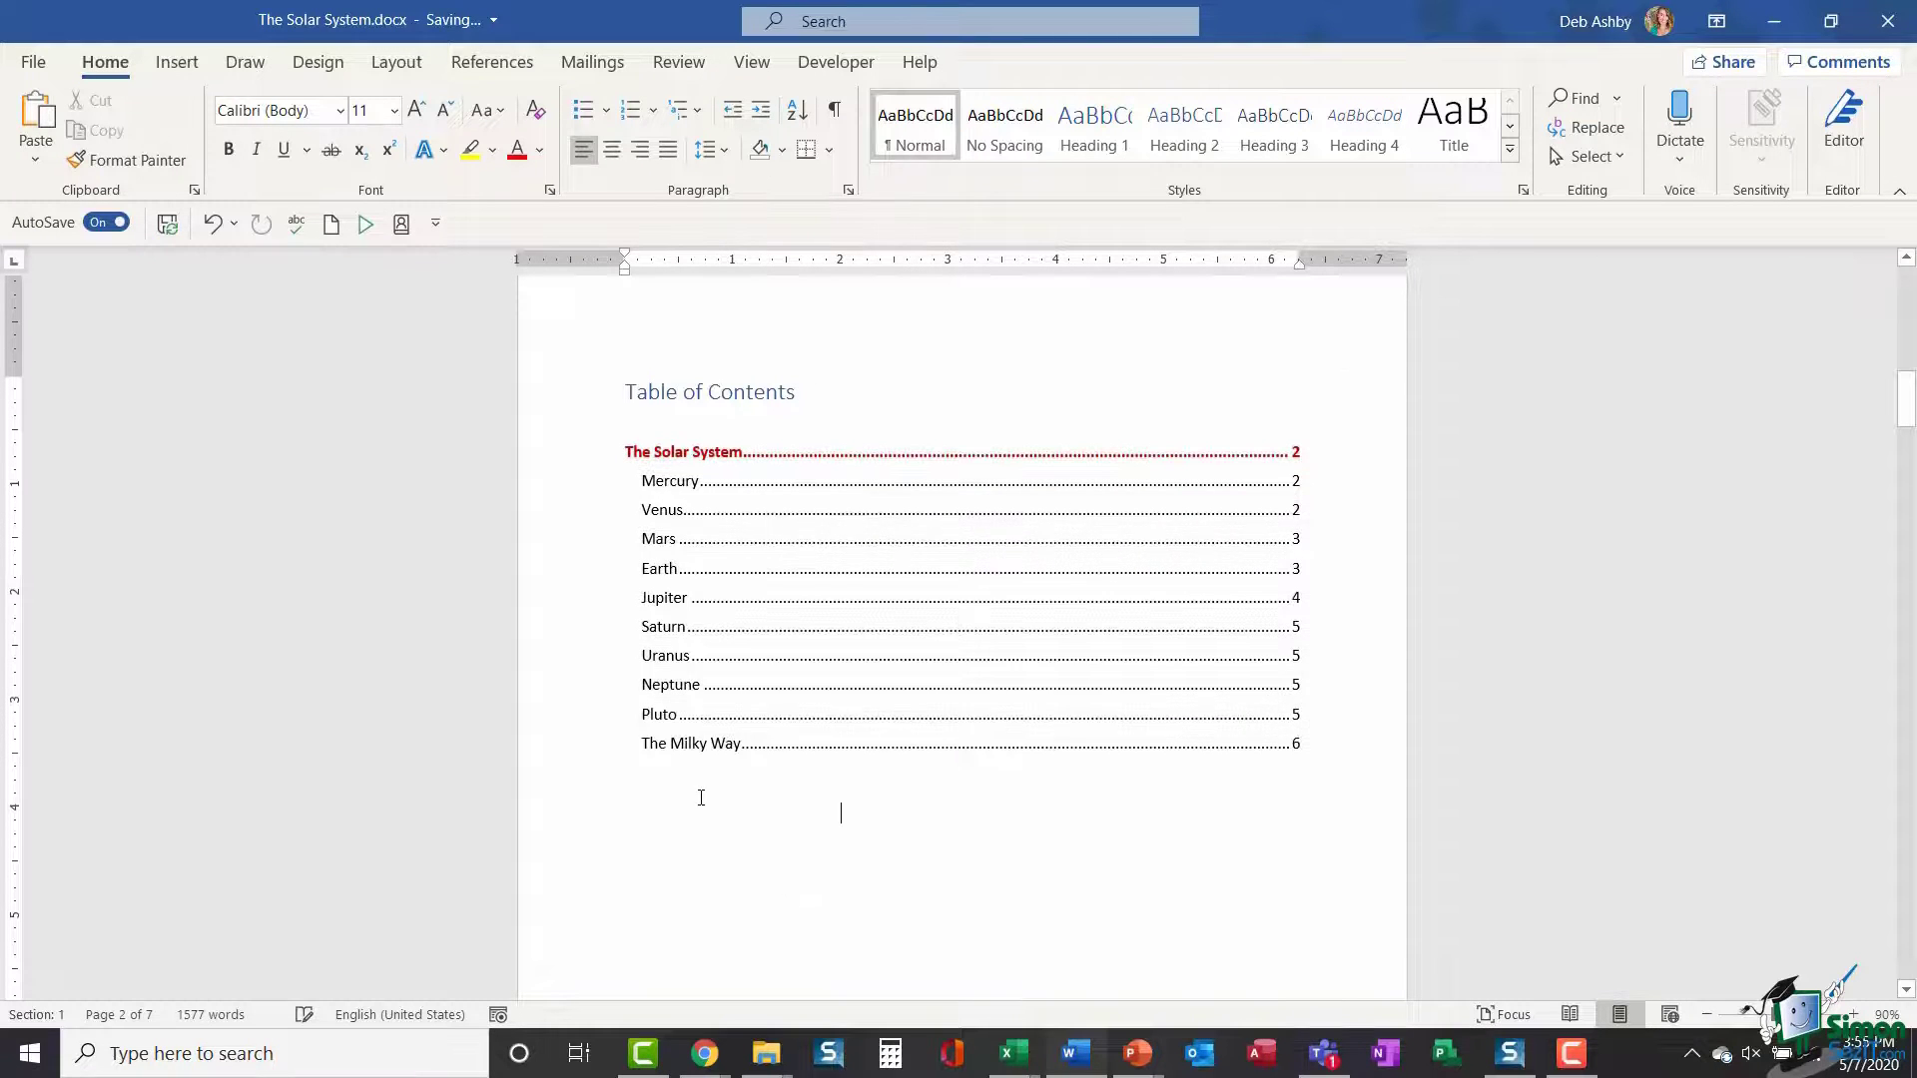